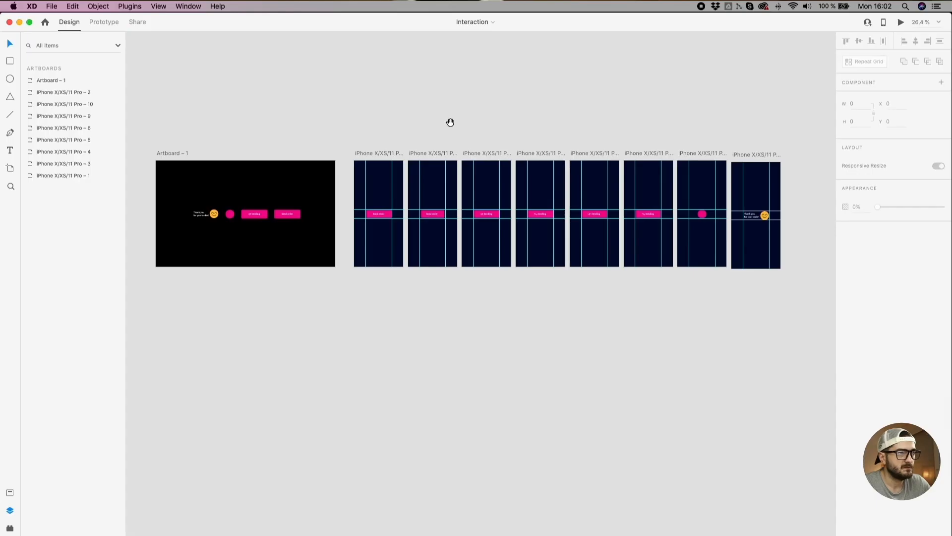
Step: Move the last iPhone artboard in the row so it lines up with the other iPhone artboards
left_click(449, 128)
left_click_drag(353, 137, 798, 312)
left_click(767, 141)
left_click_drag(755, 158, 754, 157)
left_click(524, 118)
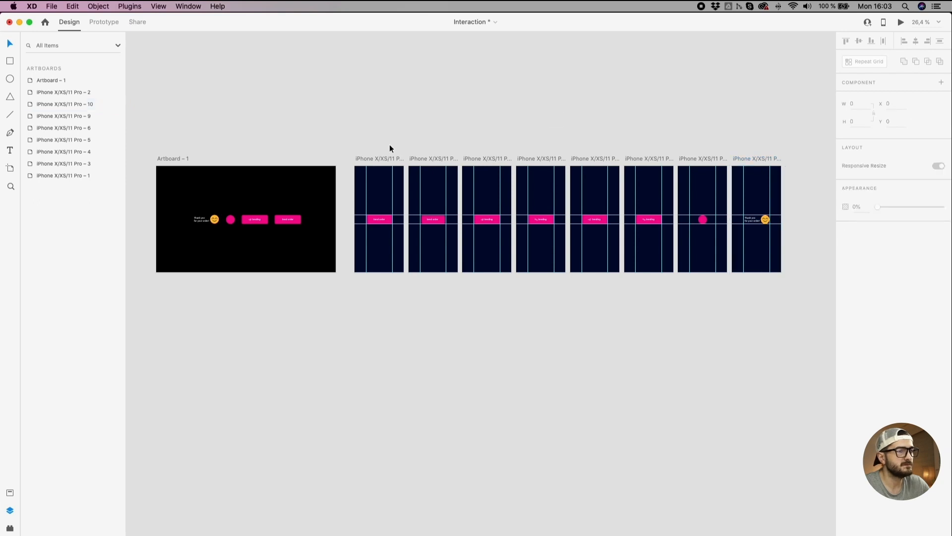
Step: Preview the prototype from the first iPhone artboard, play the Send order interaction through, and minimise the preview window
scroll(620, 205, "up", 3)
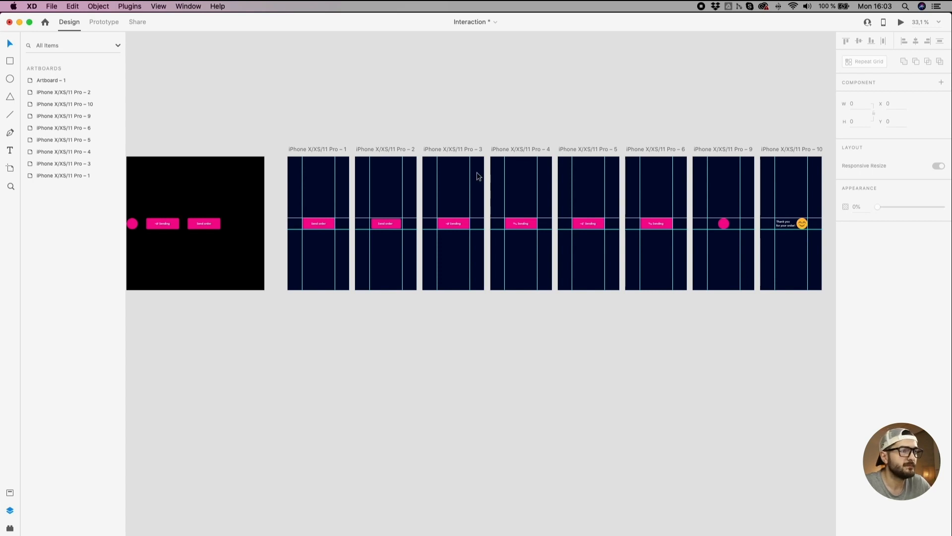
scroll(442, 104, "down", 1)
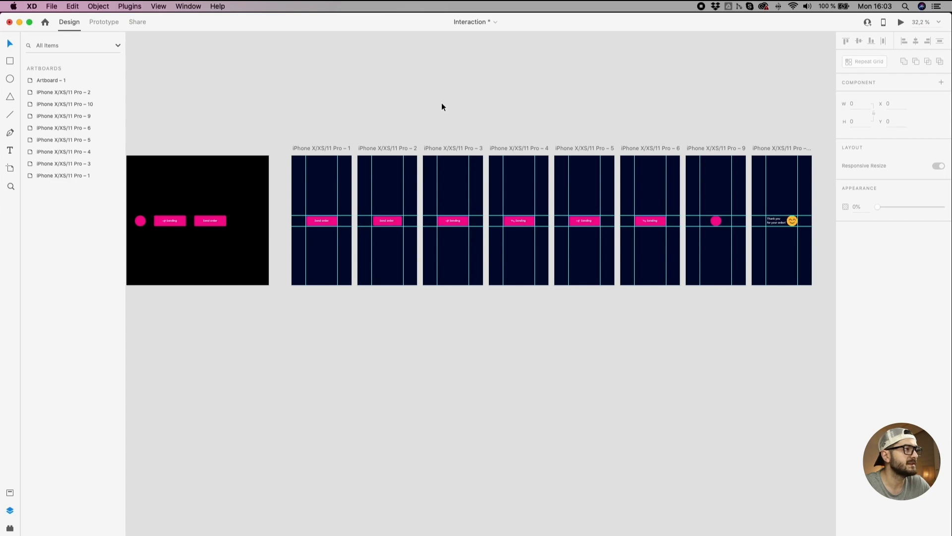
scroll(442, 107, "down", 1)
left_click(328, 145)
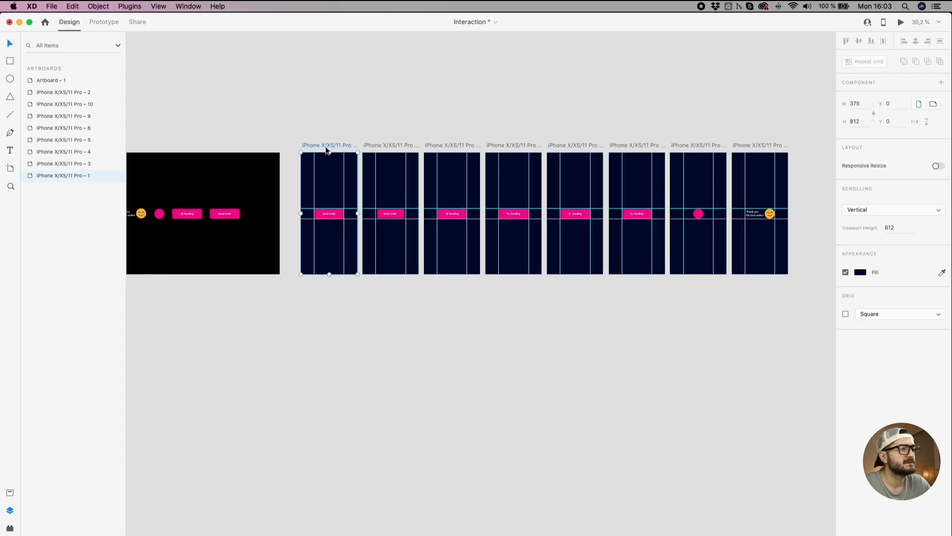
left_click(902, 23)
left_click_drag(479, 97, 482, 38)
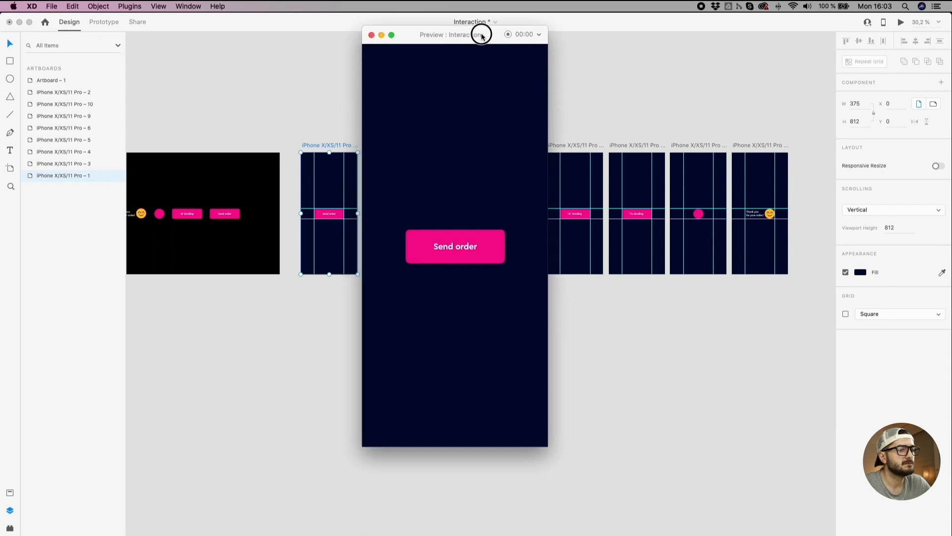
left_click(452, 240)
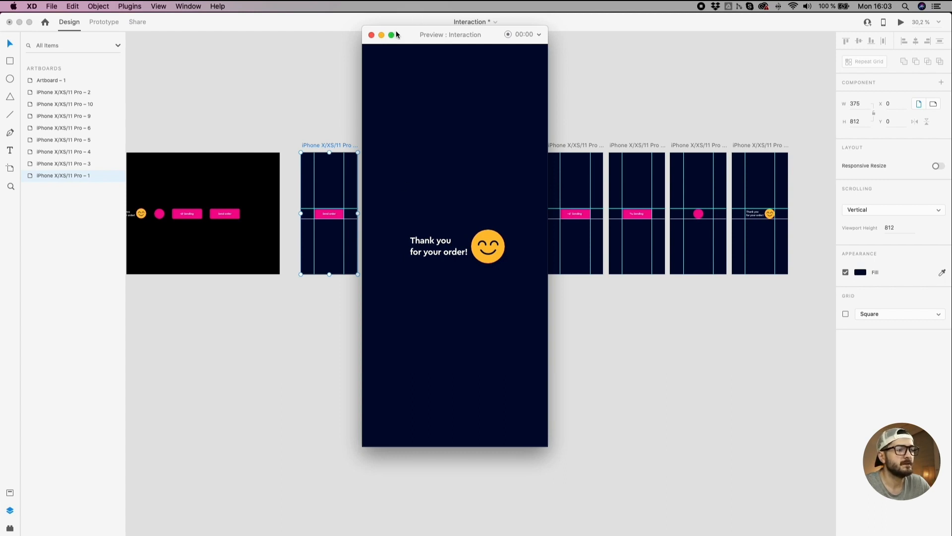
left_click_drag(397, 35, 744, 53)
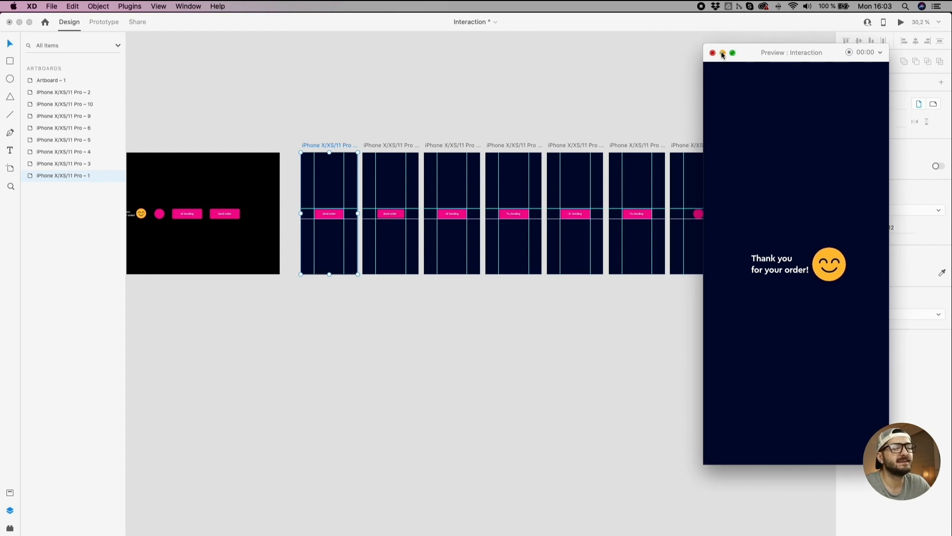
left_click(722, 54)
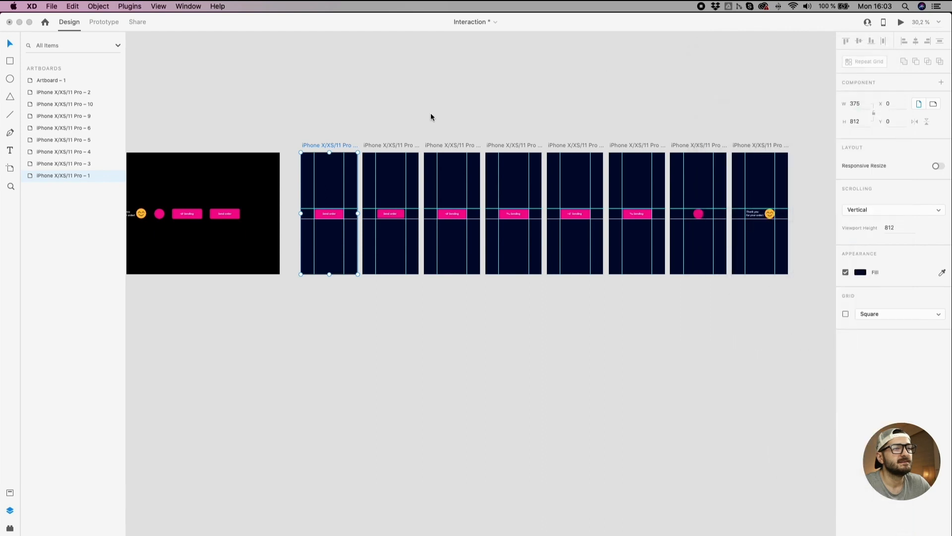
Step: Look over the row of iPhone artboards that hold the button animation states
left_click_drag(423, 114, 450, 59)
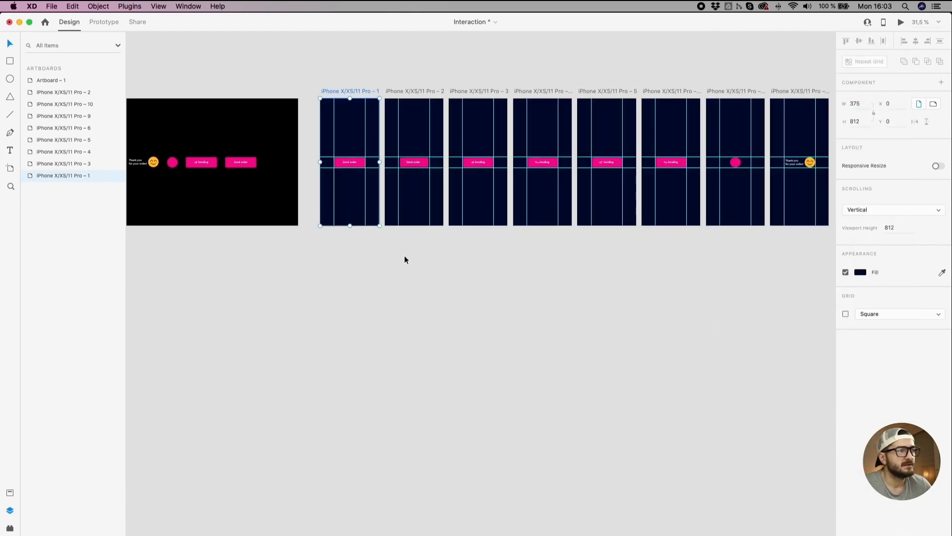
scroll(479, 277, "down", 1)
left_click_drag(816, 74, 323, 274)
left_click(367, 87)
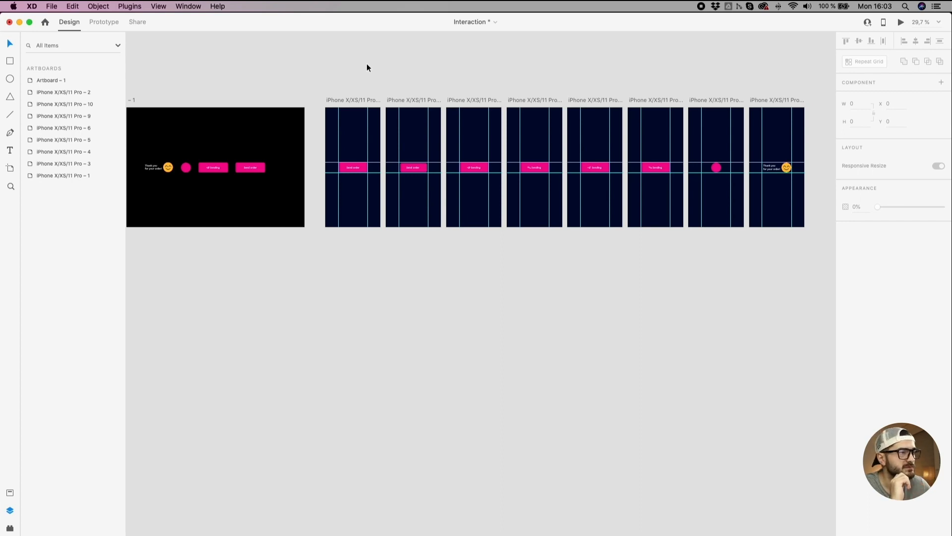
scroll(303, 121, "up", 1)
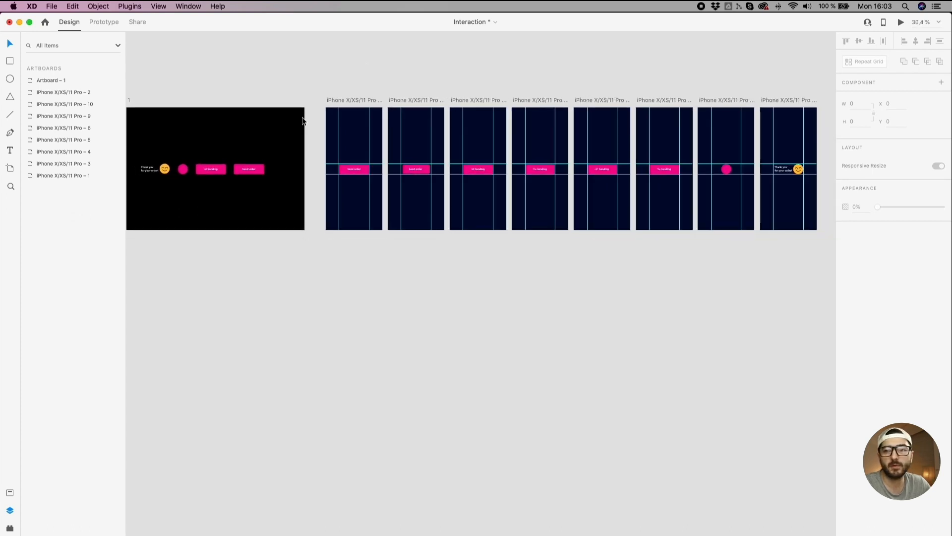
left_click_drag(332, 74, 814, 248)
left_click(805, 143)
left_click_drag(811, 89, 292, 282)
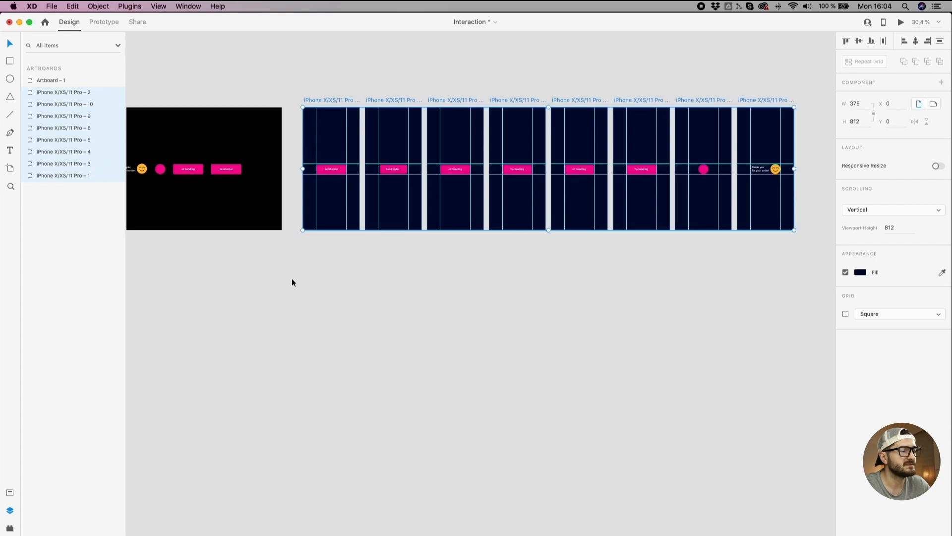
left_click(306, 81)
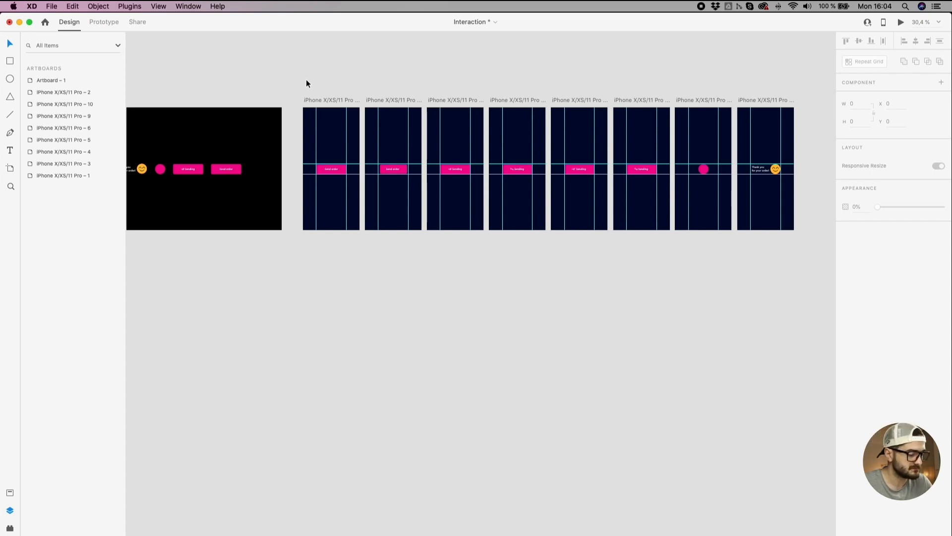
scroll(304, 82, "down", 3)
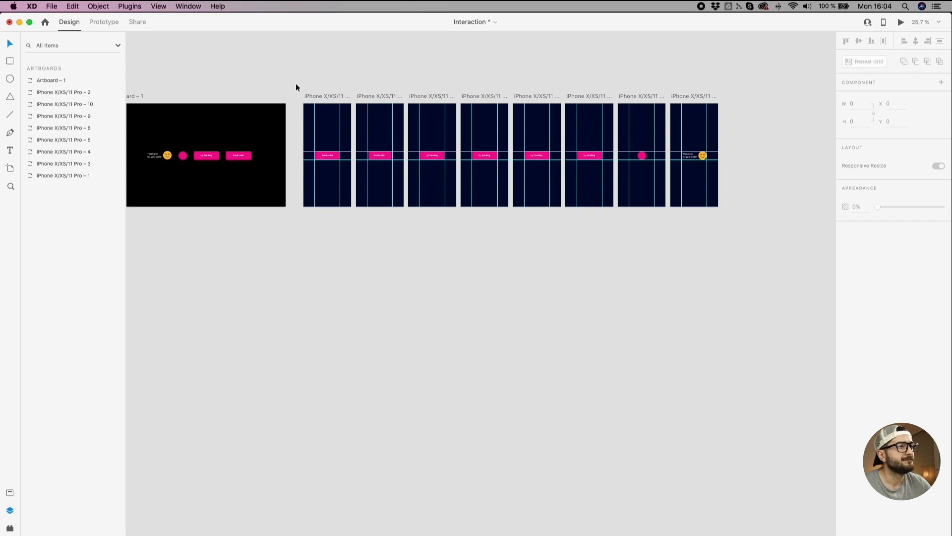
scroll(296, 85, "up", 1)
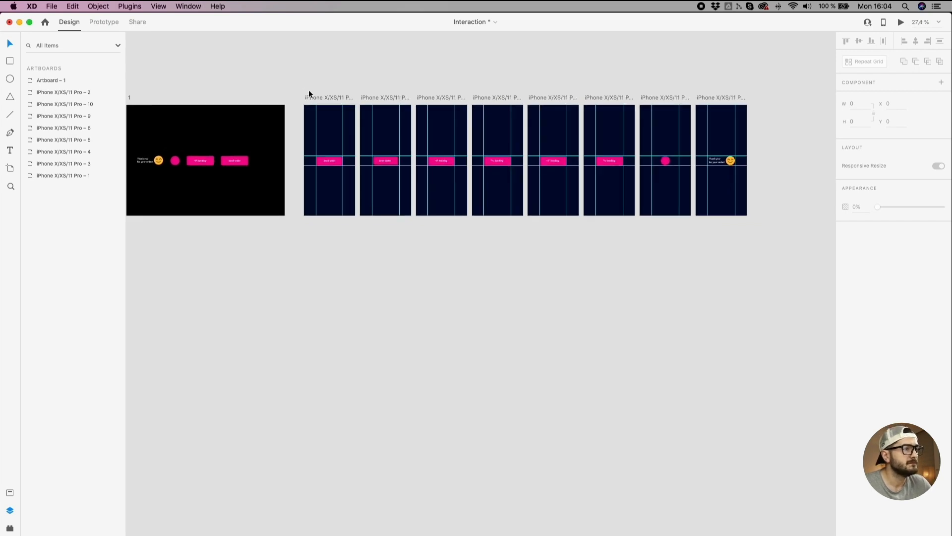
Step: Add a new iPhone X/XS/11 Pro artboard directly below the first iPhone artboard
scroll(297, 260, "up", 5)
left_click(10, 168)
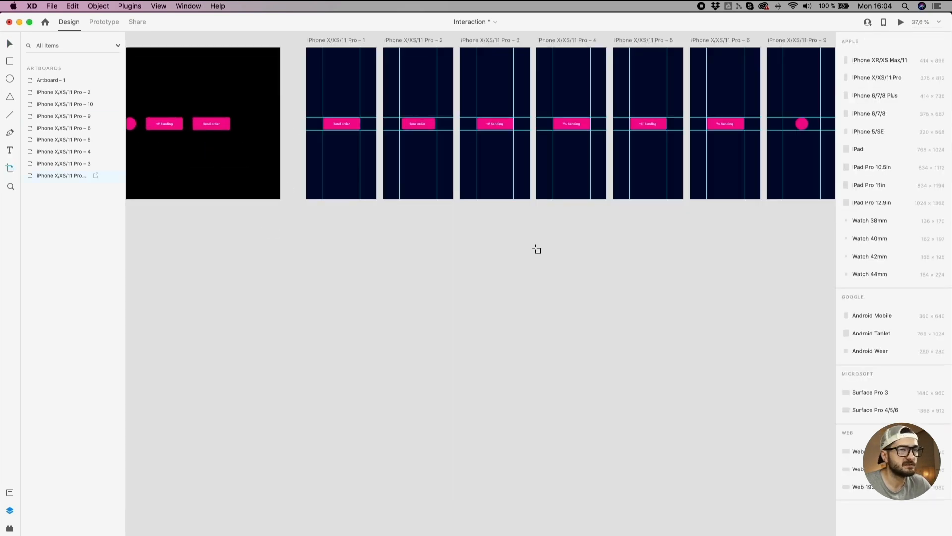
scroll(537, 249, "down", 8)
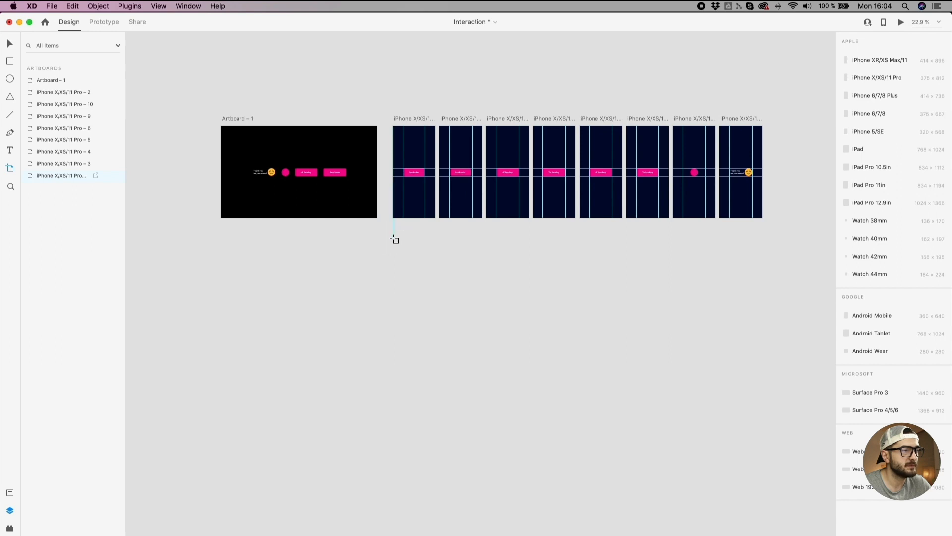
left_click(395, 240)
scroll(222, 222, "up", 5)
left_click_drag(226, 221, 463, 236)
scroll(527, 264, "up", 5)
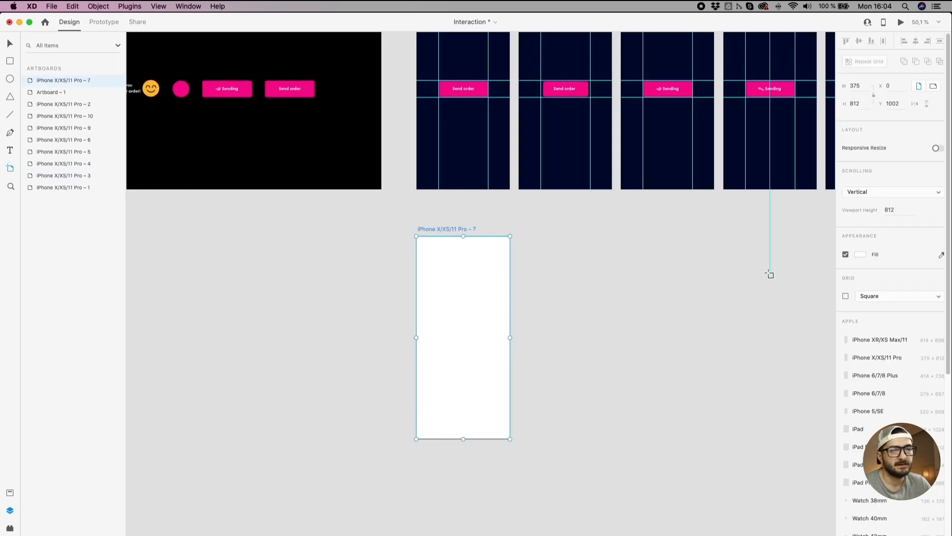
Step: Fill the new artboard with the dark navy colour sampled from the artboard above it
left_click(943, 255)
left_click(472, 166)
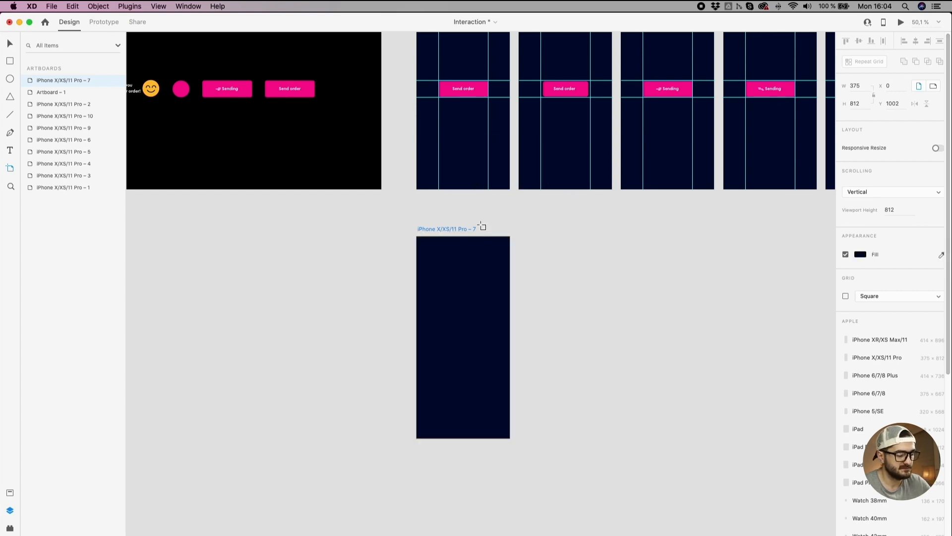
key("v")
left_click(499, 210)
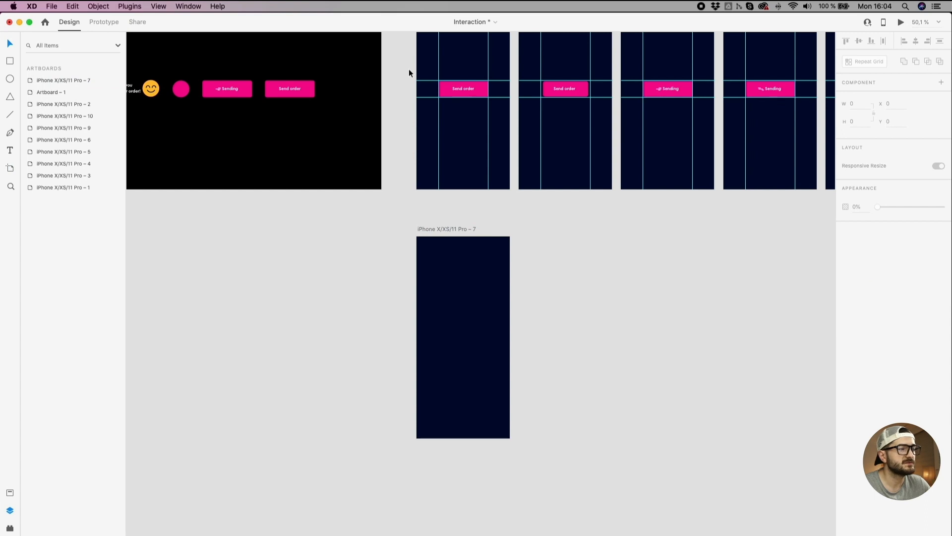
Step: Draw a rectangle about 250 wide and 89 high in the upper half of the new artboard
left_click_drag(409, 69, 476, 117)
left_click(460, 224)
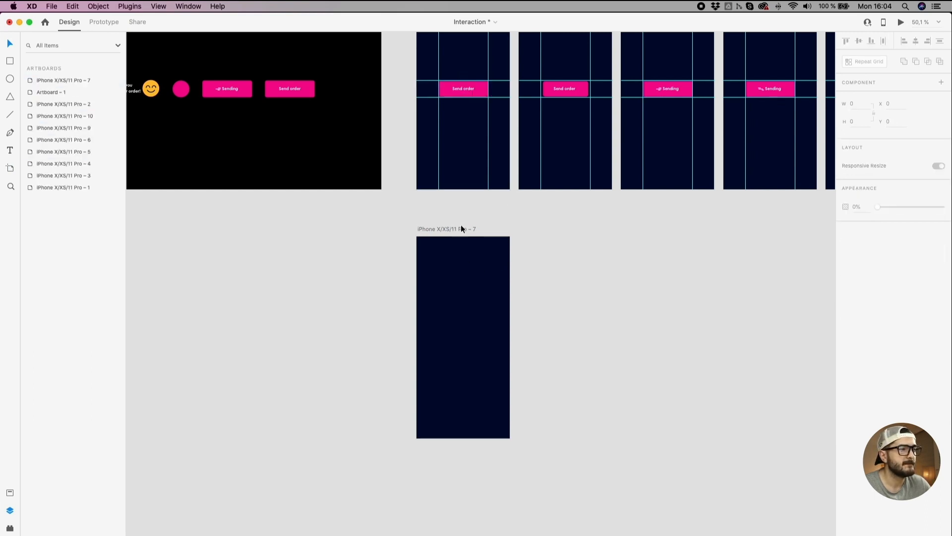
scroll(463, 265, "up", 3)
scroll(463, 265, "down", 1)
left_click(461, 244)
left_click(10, 62)
left_click_drag(423, 292, 504, 321)
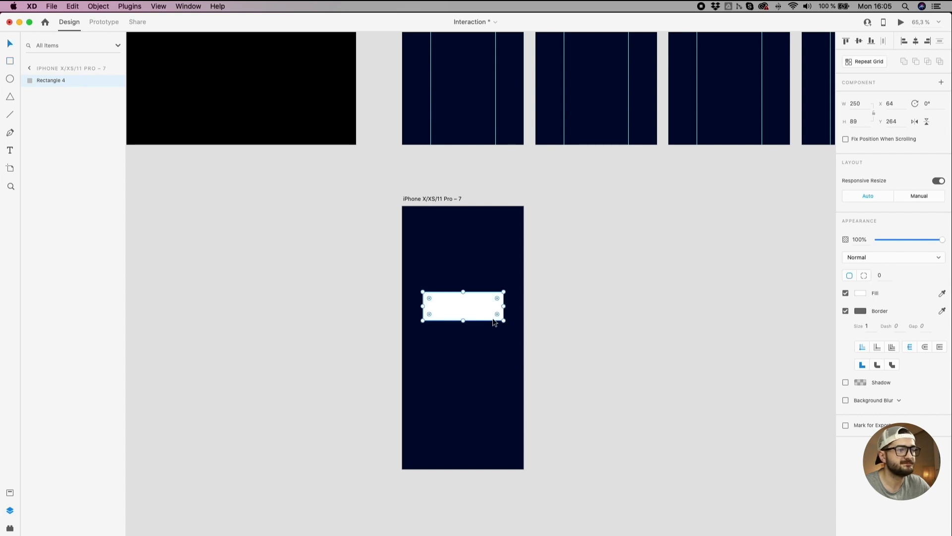
Step: Resize the rectangle to 200 wide and 68 high, matching the existing Send order button
scroll(486, 308, "up", 5)
left_click(505, 148)
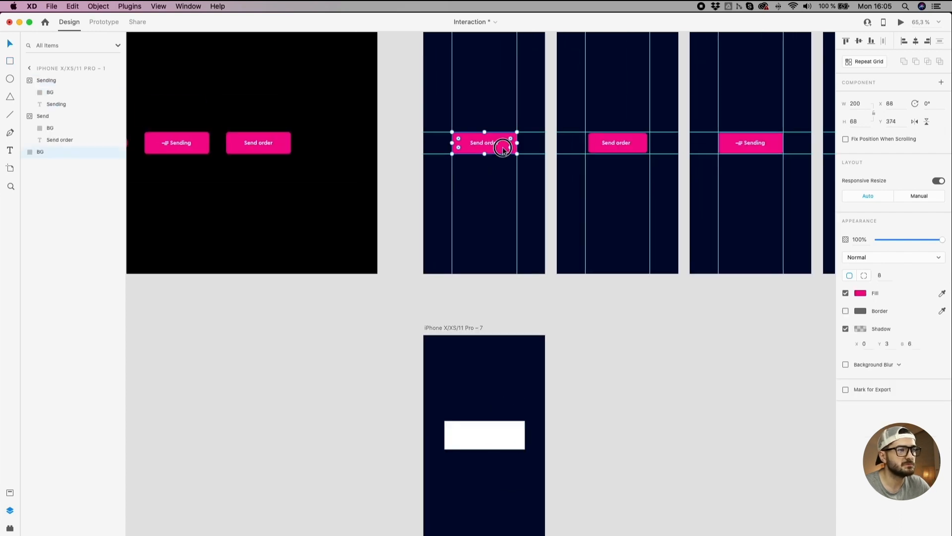
left_click(483, 450)
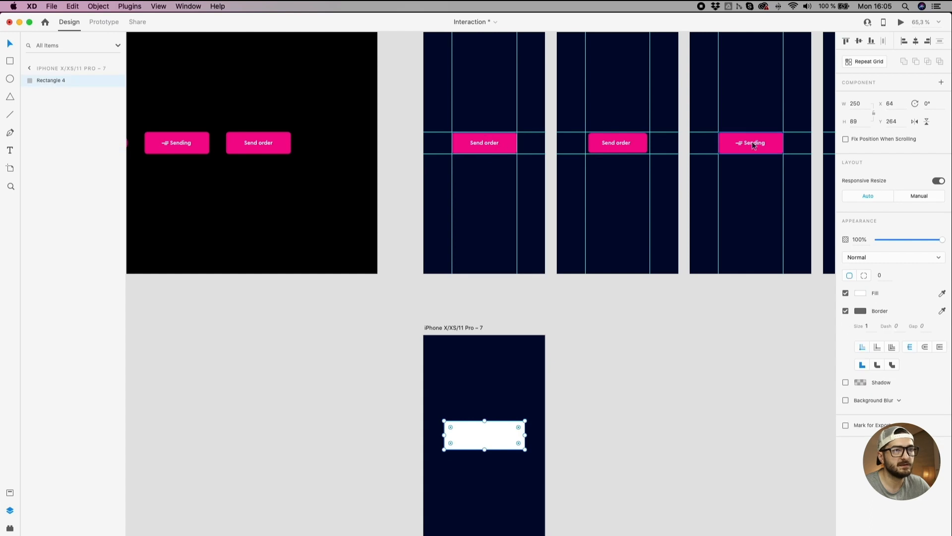
left_click(864, 104)
type("200")
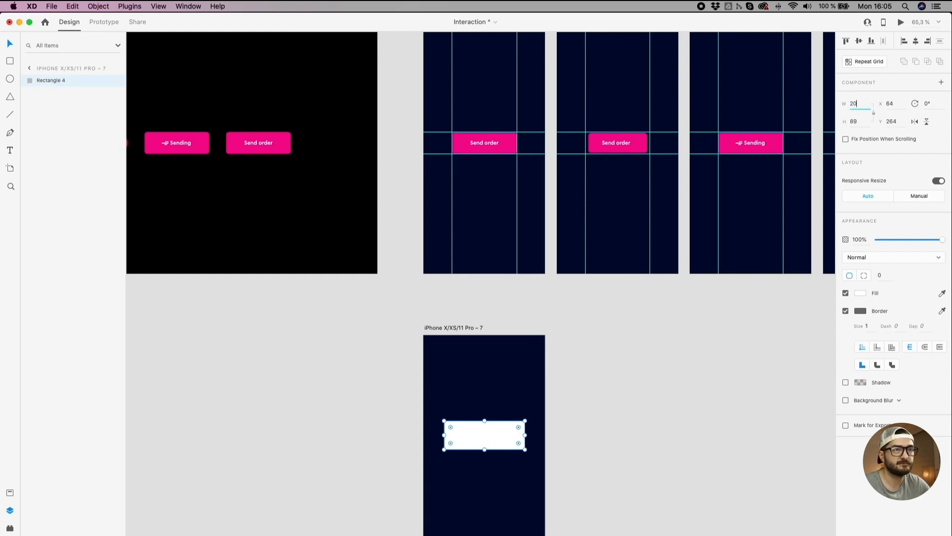
key("Return")
left_click(514, 147)
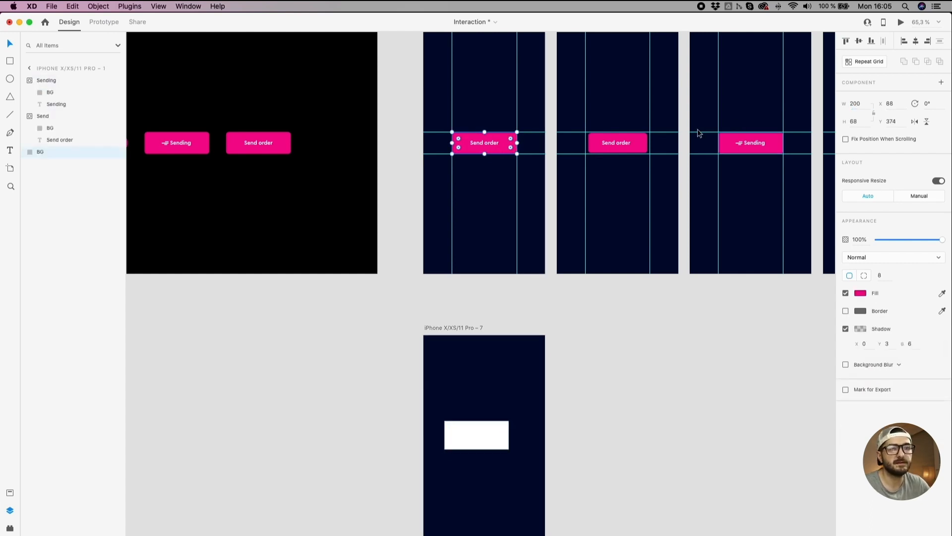
left_click(507, 443)
left_click(854, 124)
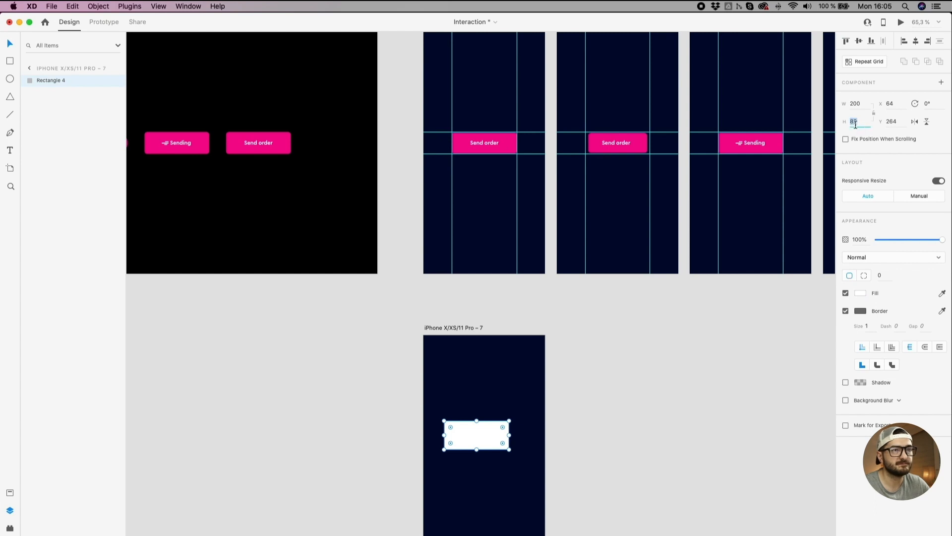
type("68")
key("Return")
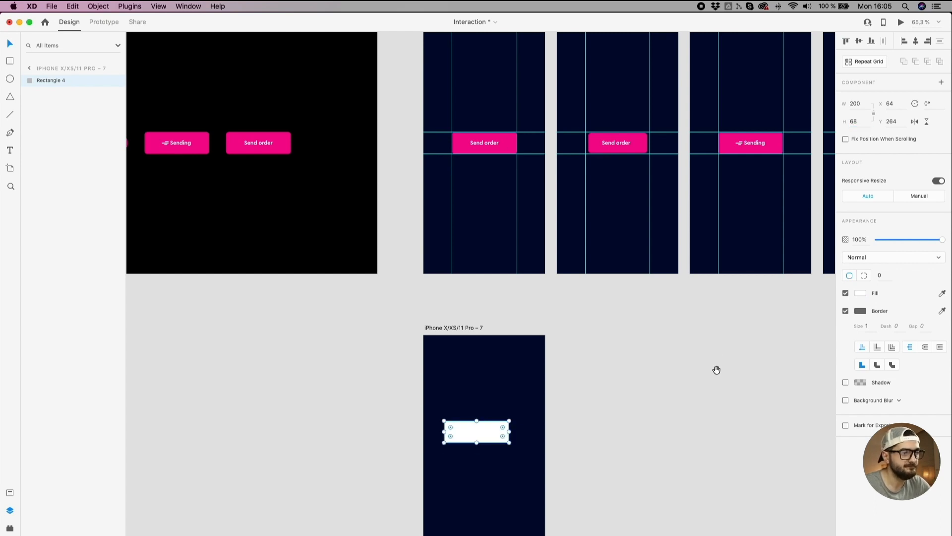
Step: Center the rectangle horizontally and vertically on the new artboard
left_click_drag(602, 414, 630, 221)
left_click_drag(513, 237, 521, 272)
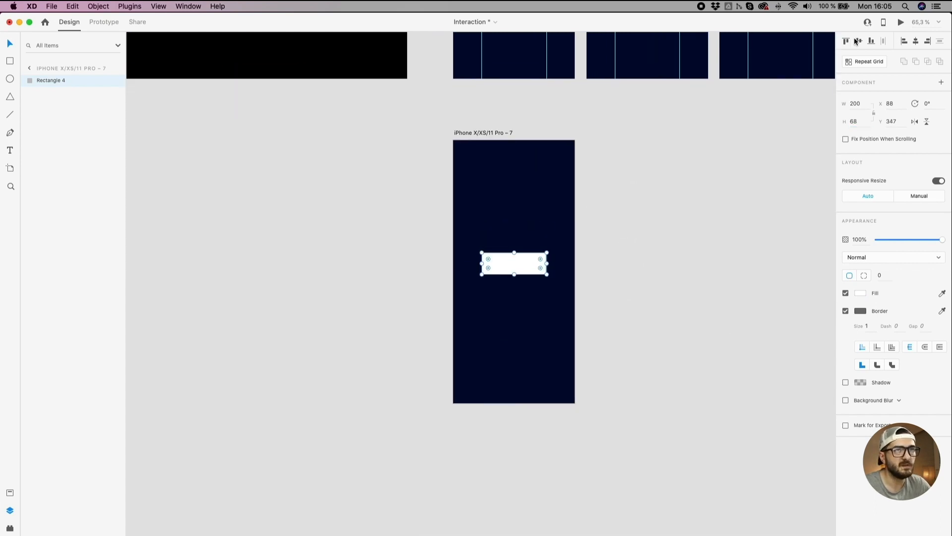
scroll(538, 218, "up", 2)
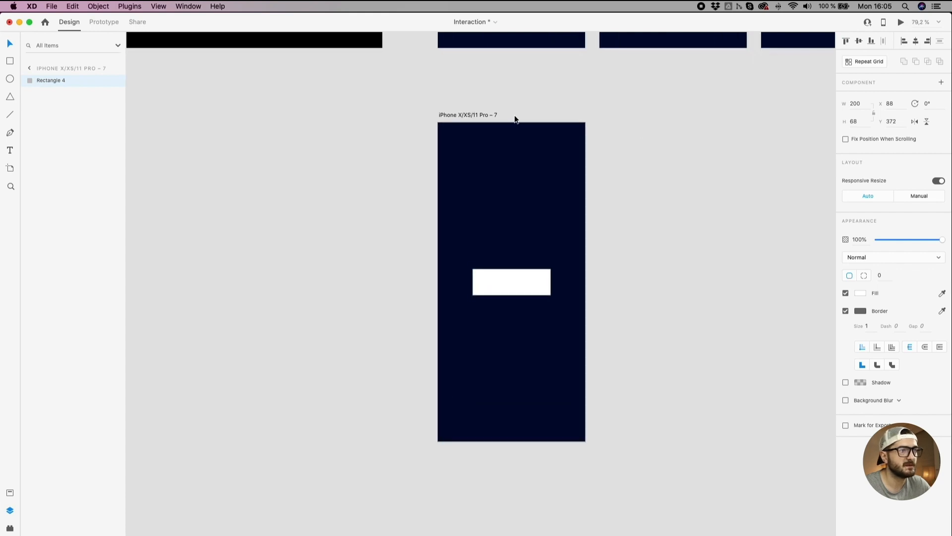
Step: Place two vertical and two horizontal guides on the artboard along the four edges of the rectangle
left_click_drag(515, 119, 512, 268)
scroll(498, 275, "up", 5)
left_click_drag(372, 293, 443, 287)
left_click(445, 289)
left_click_drag(368, 293, 608, 291)
key("super+0")
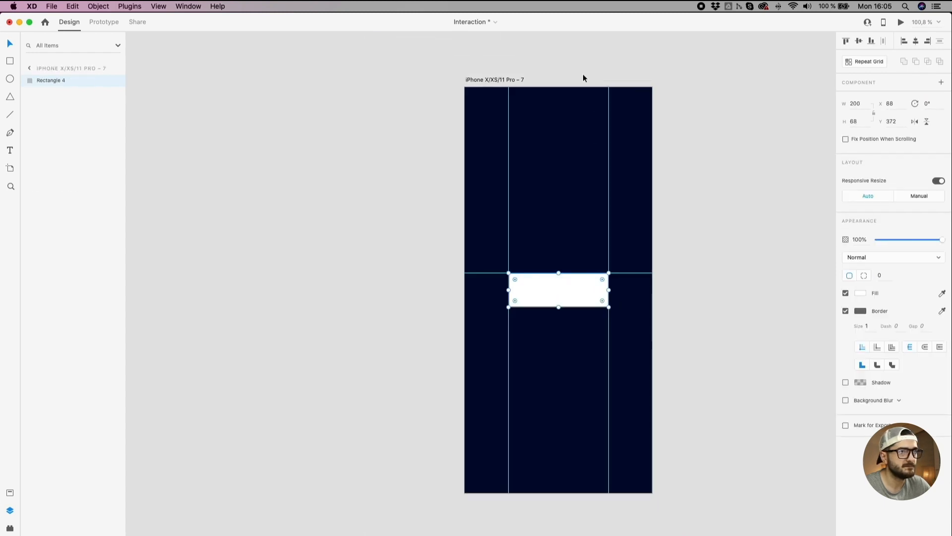
left_click_drag(581, 88, 587, 306)
left_click(580, 298)
Step: Remove the rectangle's border and set its corner radius to 8
scroll(580, 298, "up", 5)
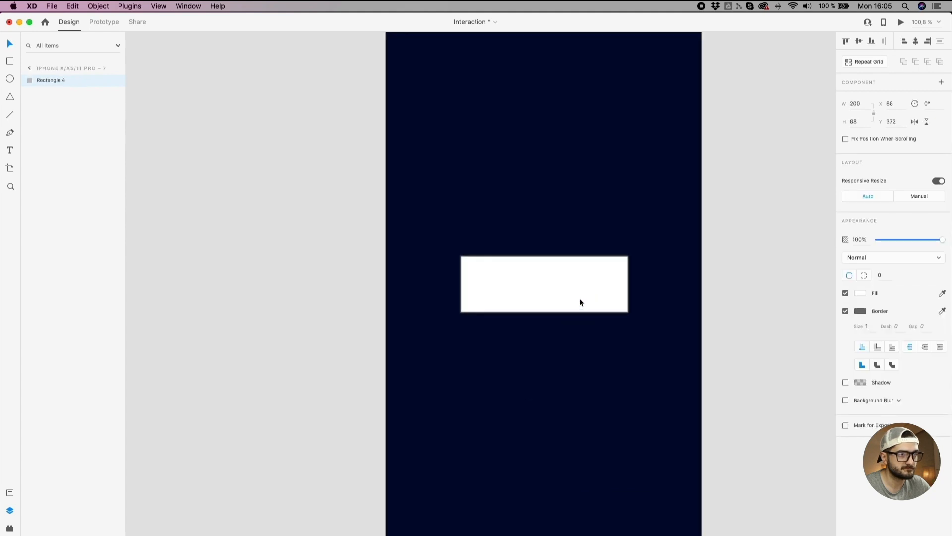
left_click(846, 311)
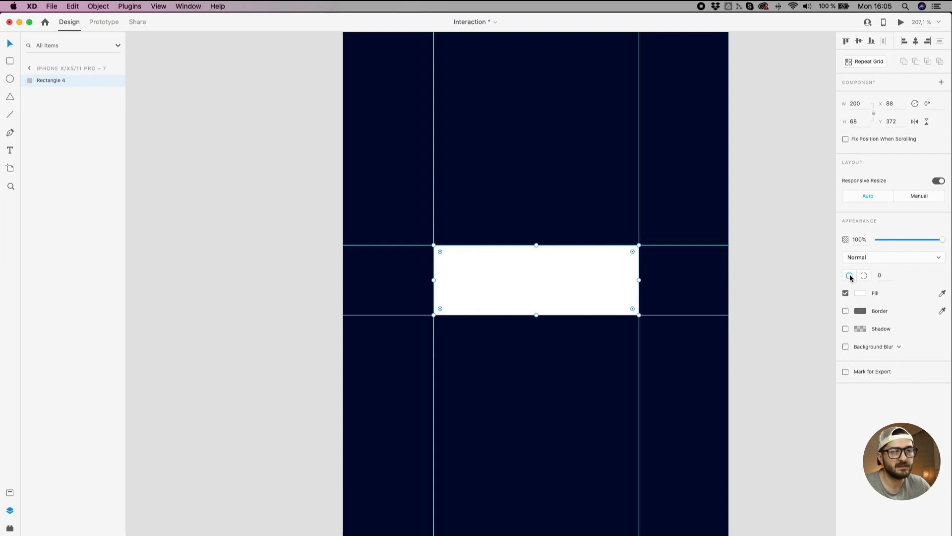
left_click(878, 276)
type("8")
key("Return")
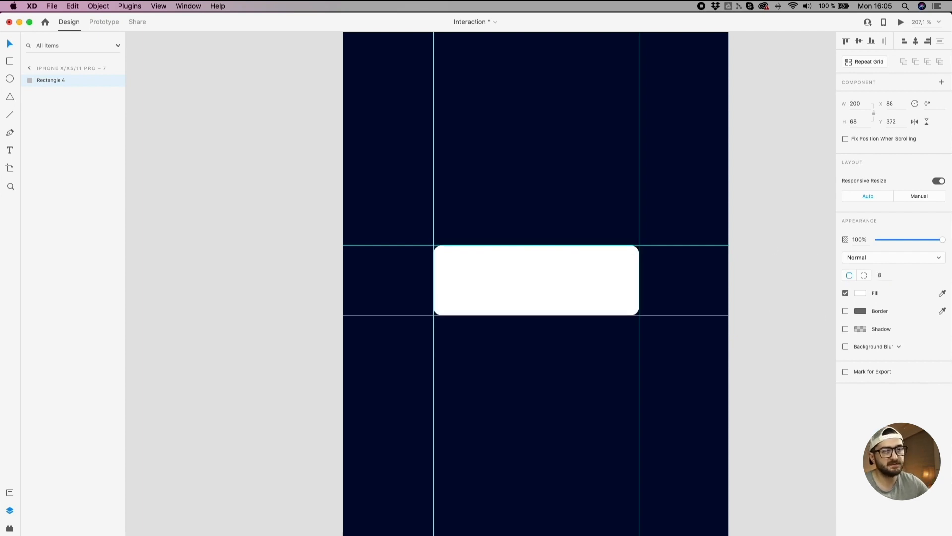
scroll(488, 272, "down", 3)
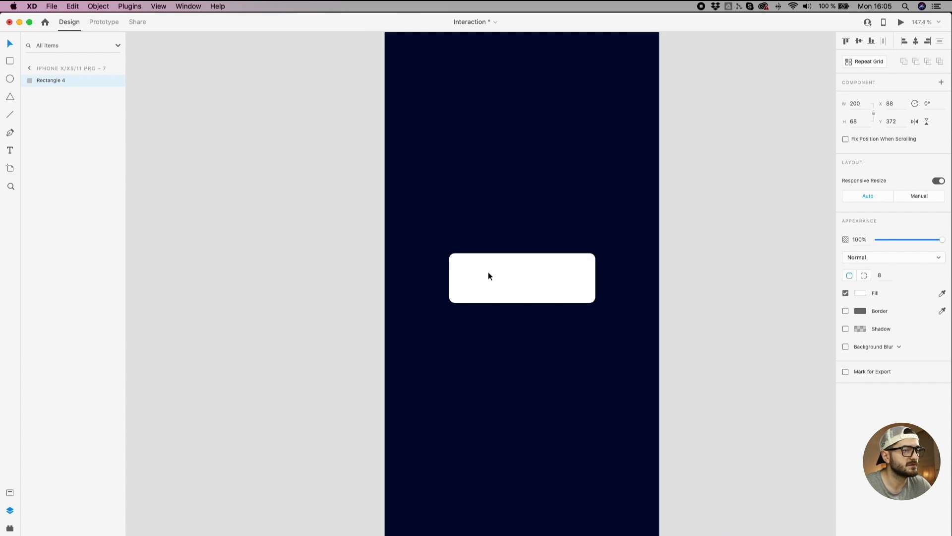
Step: Add a shadow to the white rectangle and set the shadow's vertical offset to 8
left_click(364, 213)
left_click(563, 272)
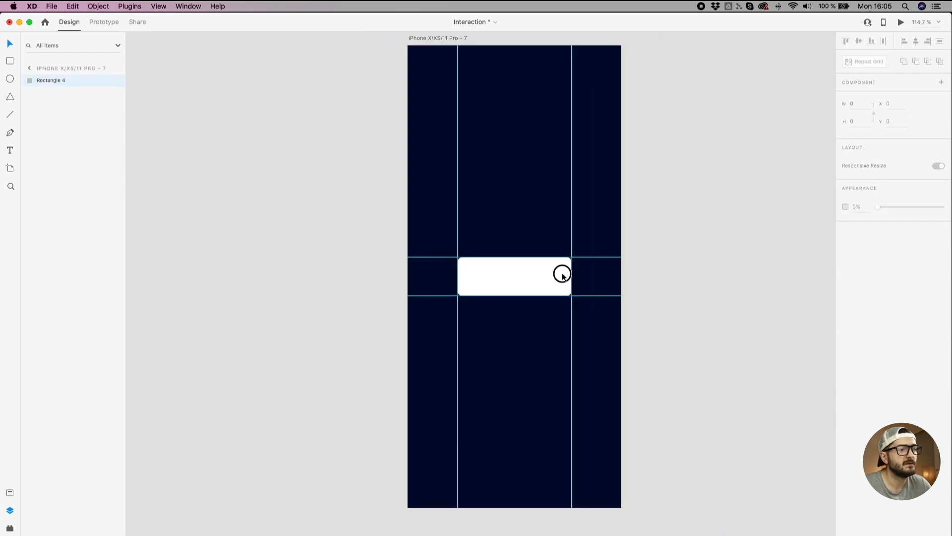
scroll(531, 294, "up", 3)
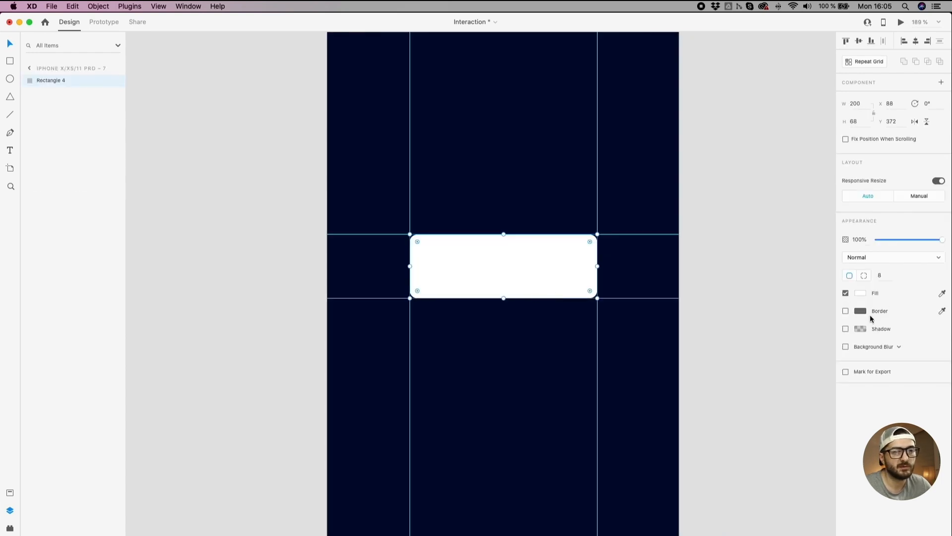
left_click(846, 328)
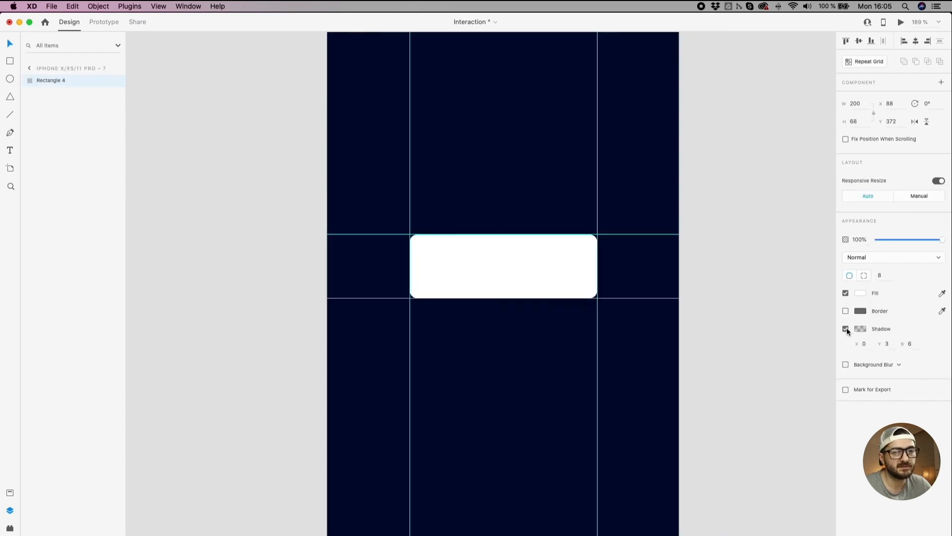
left_click(886, 344)
key("Up")
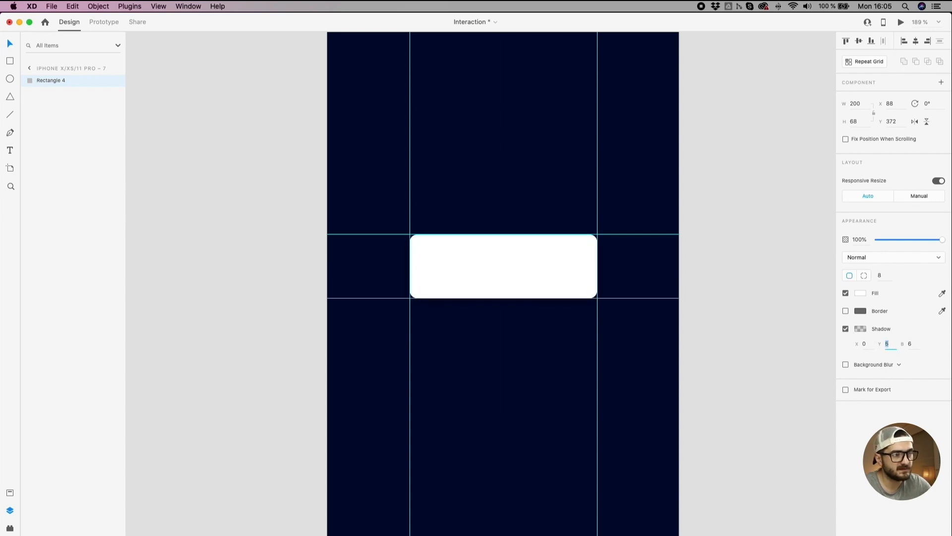
scroll(538, 330, "up", 5)
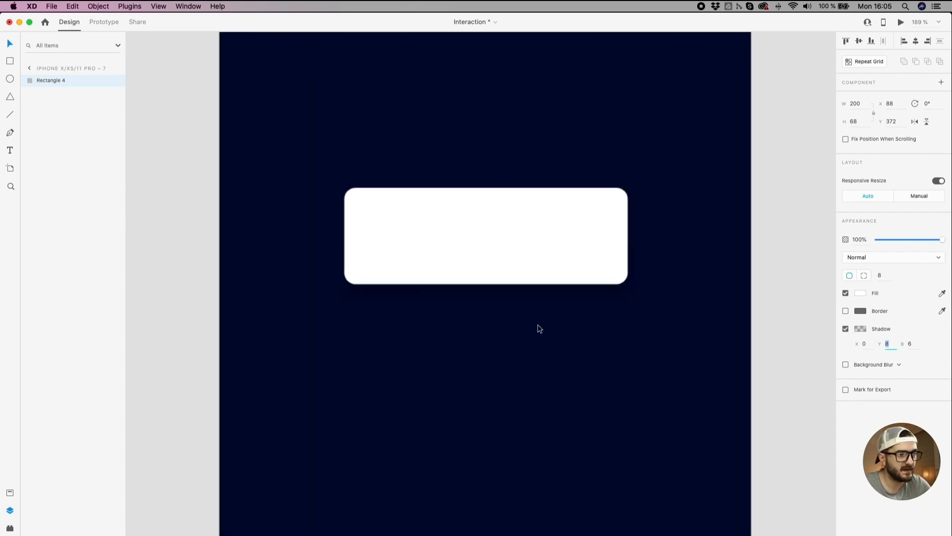
Step: Lower the opacity of the rectangle's shadow color and set the shadow's blur to 10
left_click(860, 328)
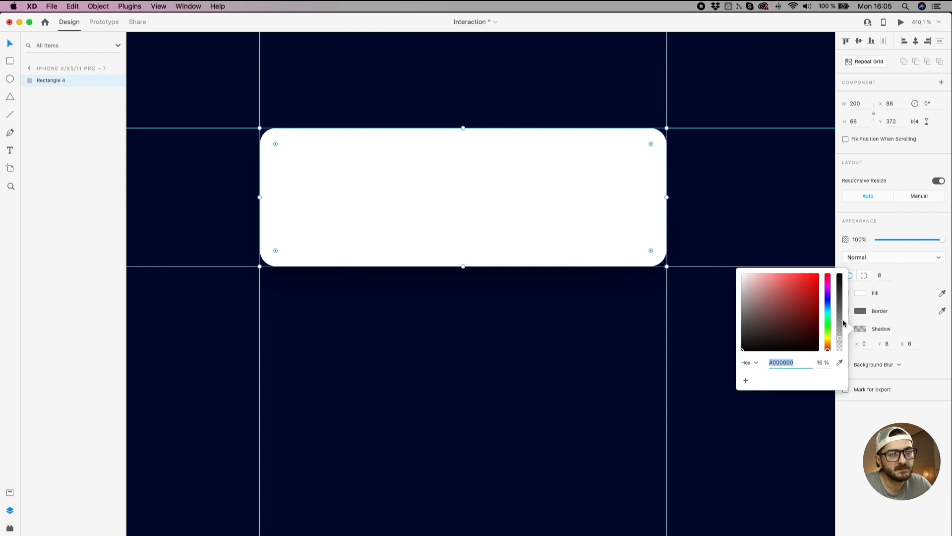
left_click_drag(838, 337, 839, 342)
left_click(910, 343)
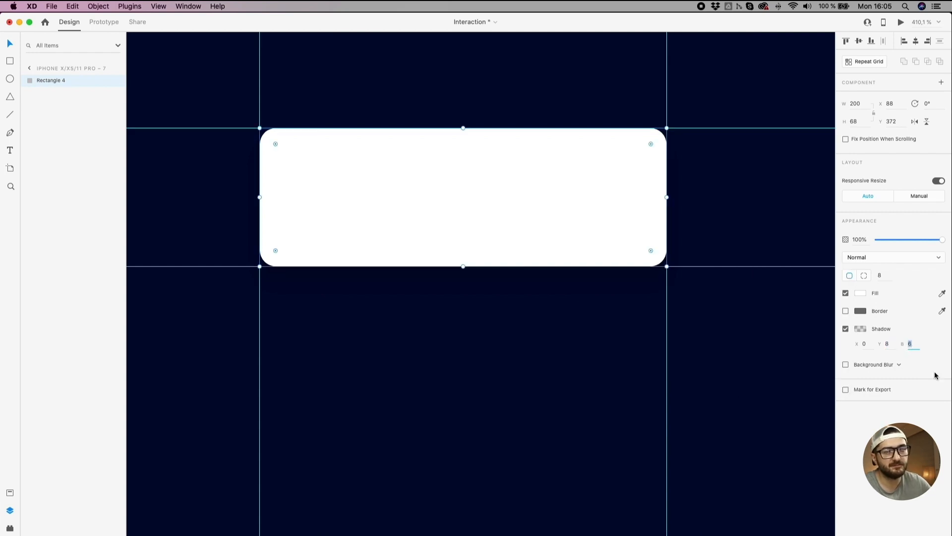
key("Up")
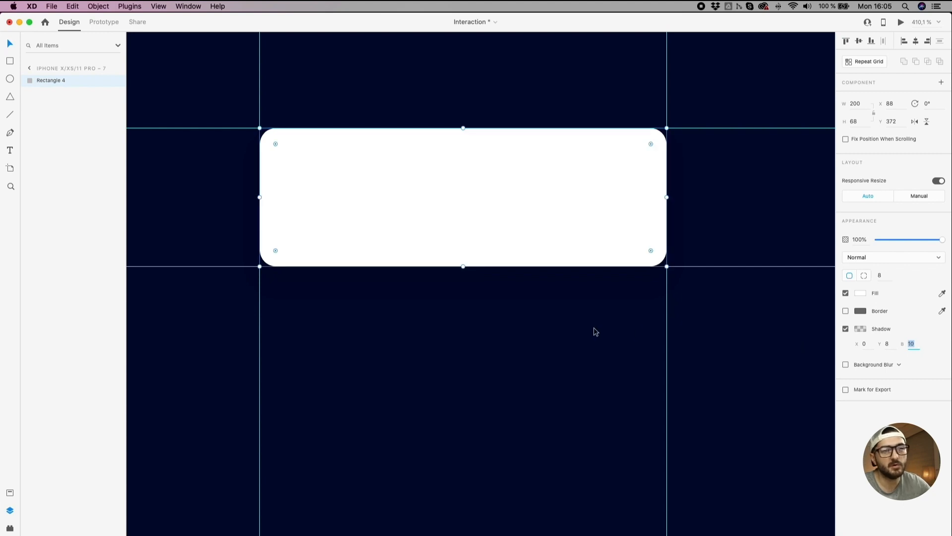
left_click(533, 327)
scroll(535, 329, "down", 3)
scroll(534, 329, "down", 5)
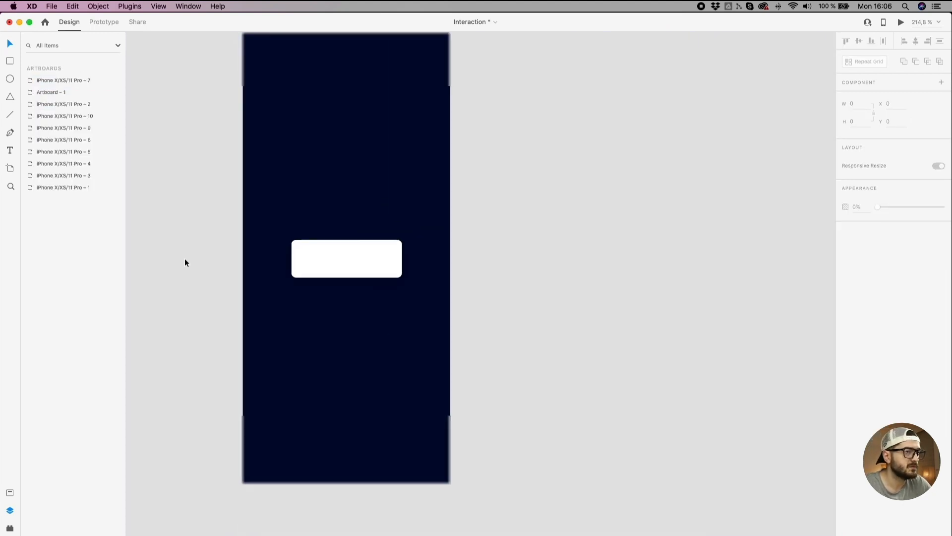
scroll(219, 223, "left", 2)
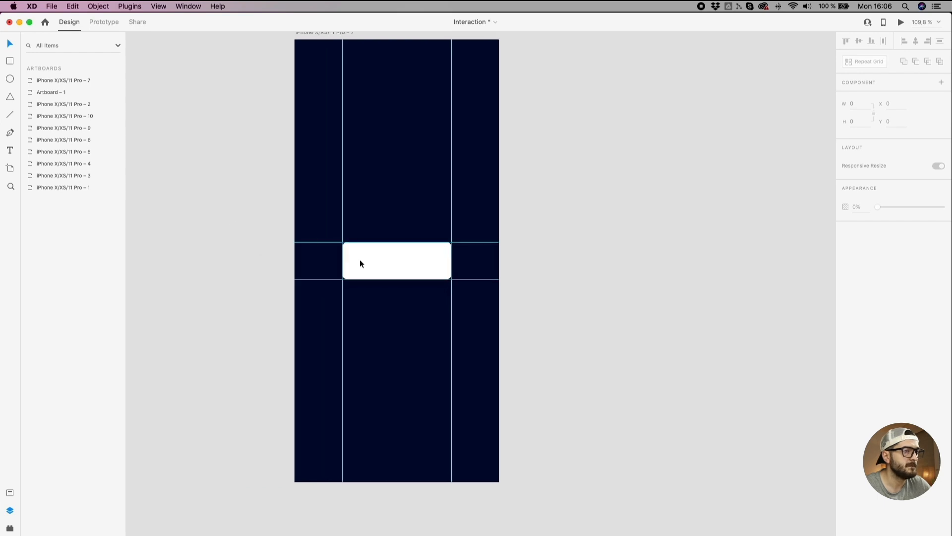
Step: Fill the rectangle with the saved pink asset color #F2068E
left_click(359, 260)
left_click(9, 492)
left_click(57, 100)
left_click(220, 237)
scroll(221, 237, "up", 3)
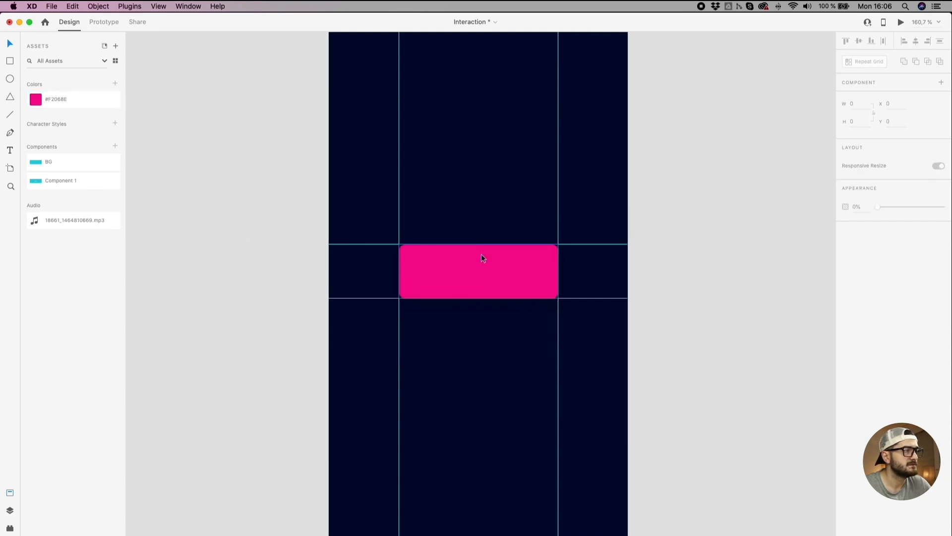
Step: Copy the masked Send order label from the black artboard onto the new iPhone artboard, above the pink rectangle
scroll(482, 255, "down", 3)
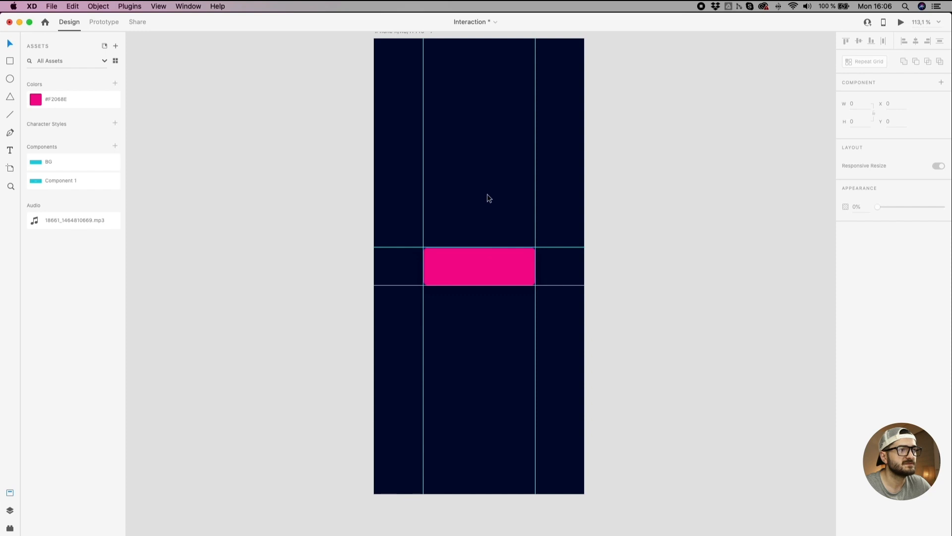
scroll(500, 154, "down", 2)
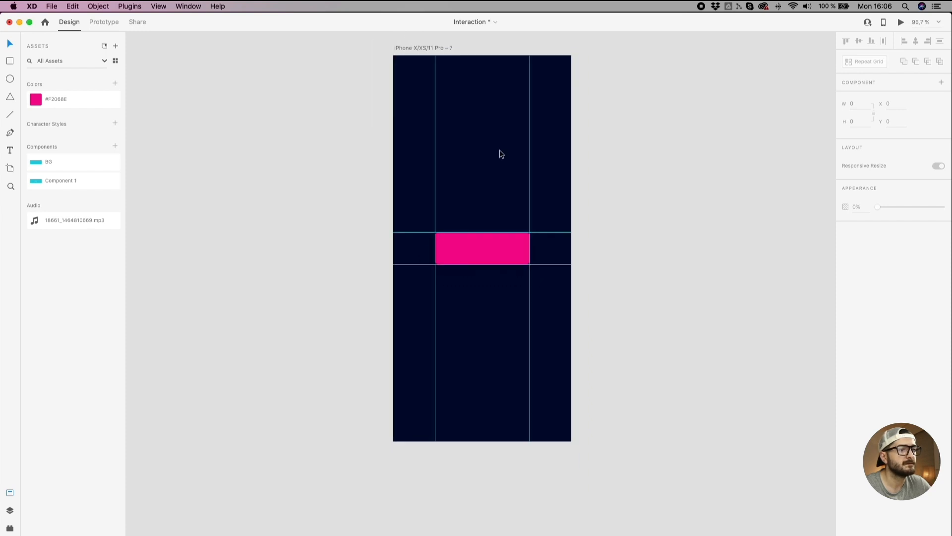
scroll(307, 160, "up", 5)
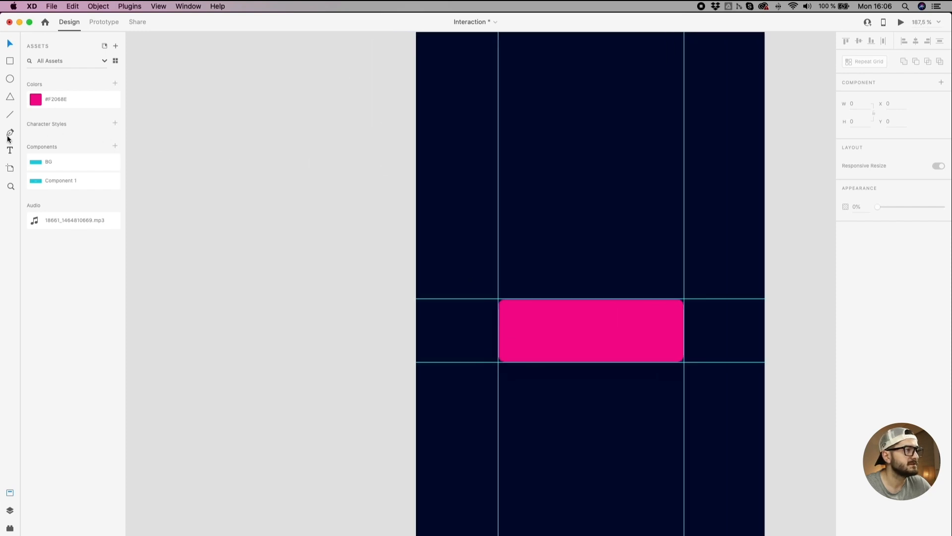
scroll(491, 247, "down", 3)
scroll(431, 121, "down", 5)
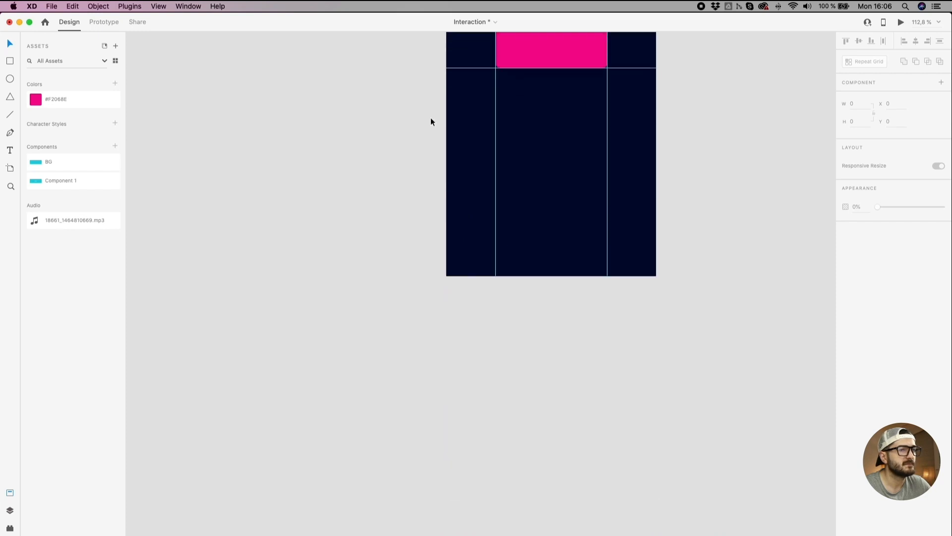
scroll(431, 150, "up", 6)
scroll(430, 150, "down", 6)
scroll(387, 117, "up", 3)
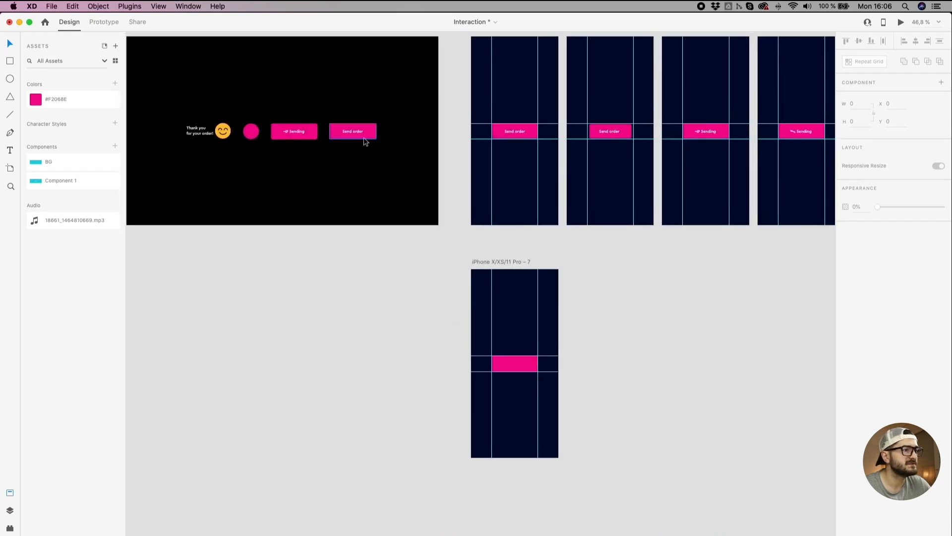
left_click(350, 132)
left_click_drag(351, 132, 570, 298)
scroll(418, 368, "up", 5)
scroll(623, 298, "up", 4)
Step: Ungroup the label's mask and move its pink mask shape up, clear of the Send order text
right_click(571, 294)
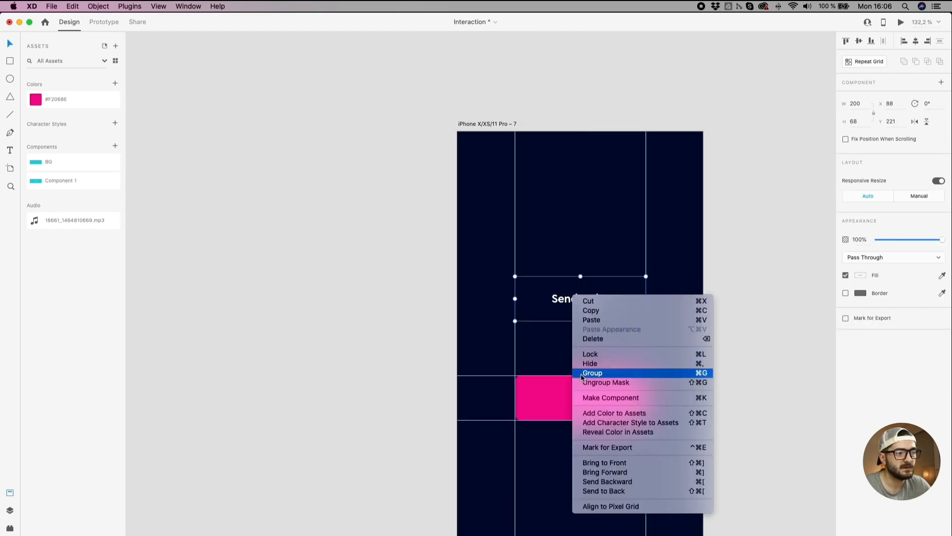
left_click(412, 321)
left_click_drag(600, 297, 603, 240)
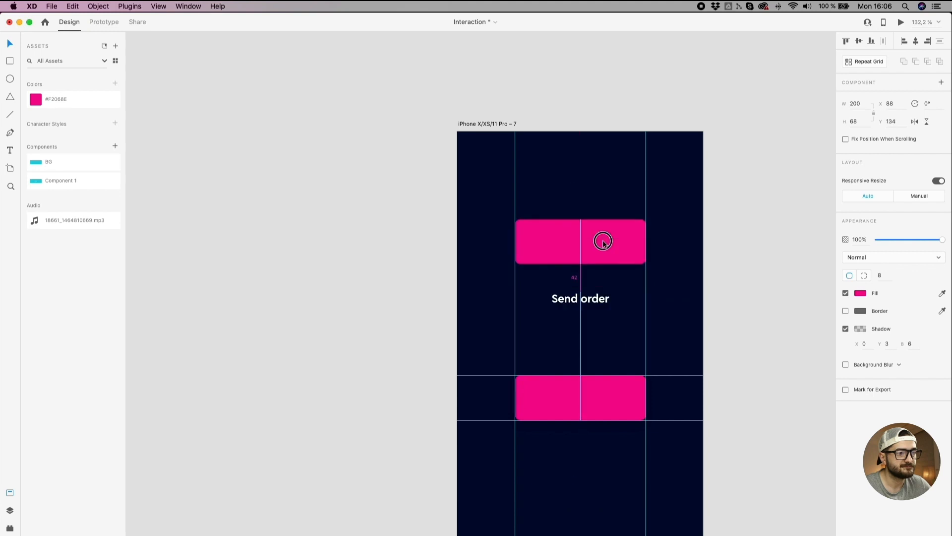
left_click(592, 307)
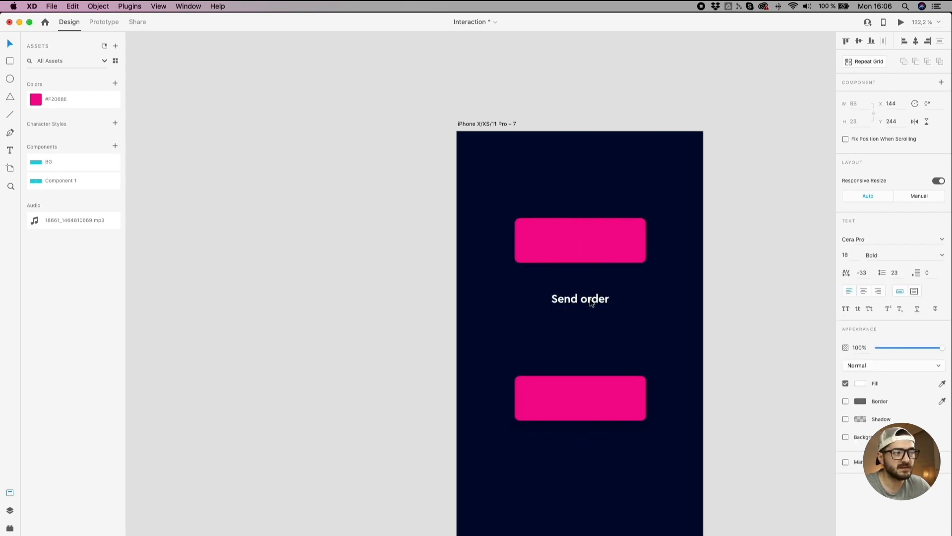
scroll(588, 300, "up", 3)
left_click(599, 223)
Step: Duplicate the centered pink button rectangle over the Send order text and bring the copy to the front
left_click(614, 435)
left_click_drag(614, 435, 611, 297)
right_click(645, 290)
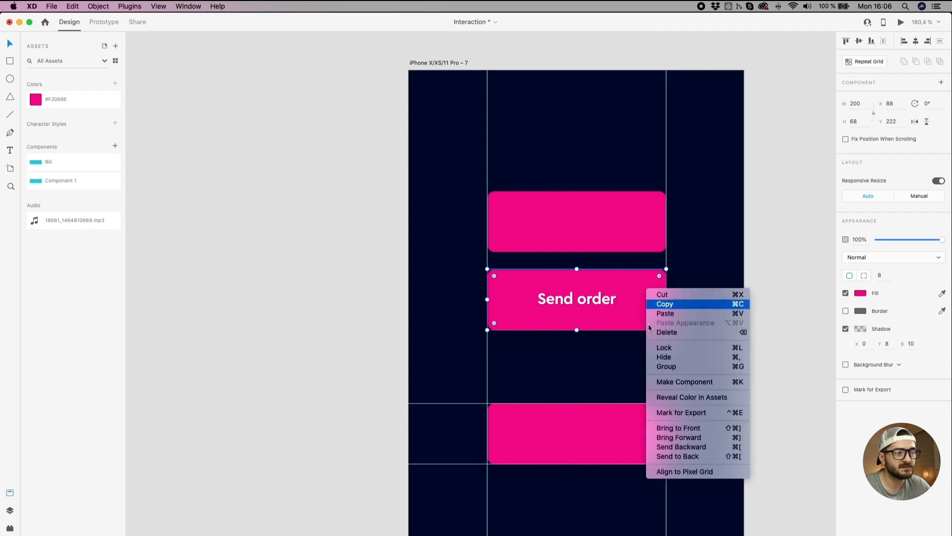
left_click(679, 428)
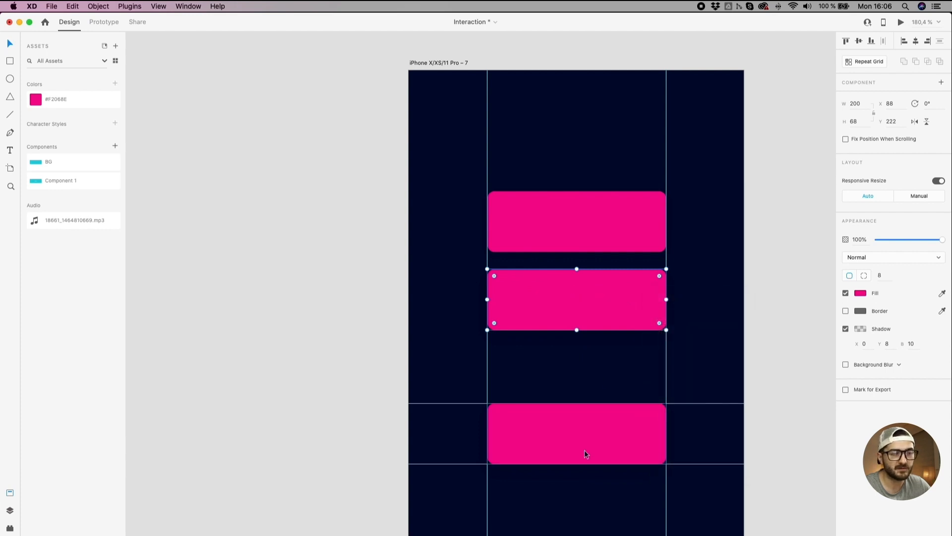
left_click_drag(694, 281, 579, 324)
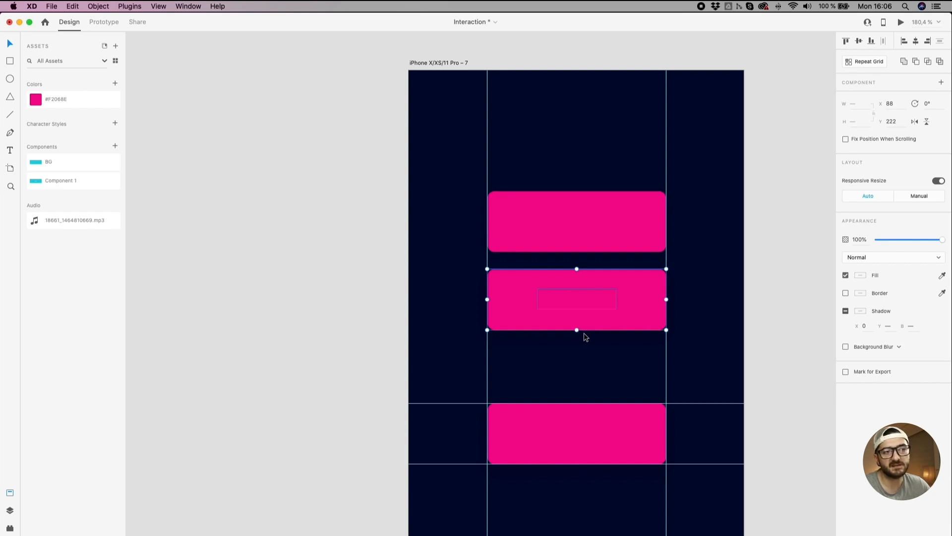
left_click(592, 348)
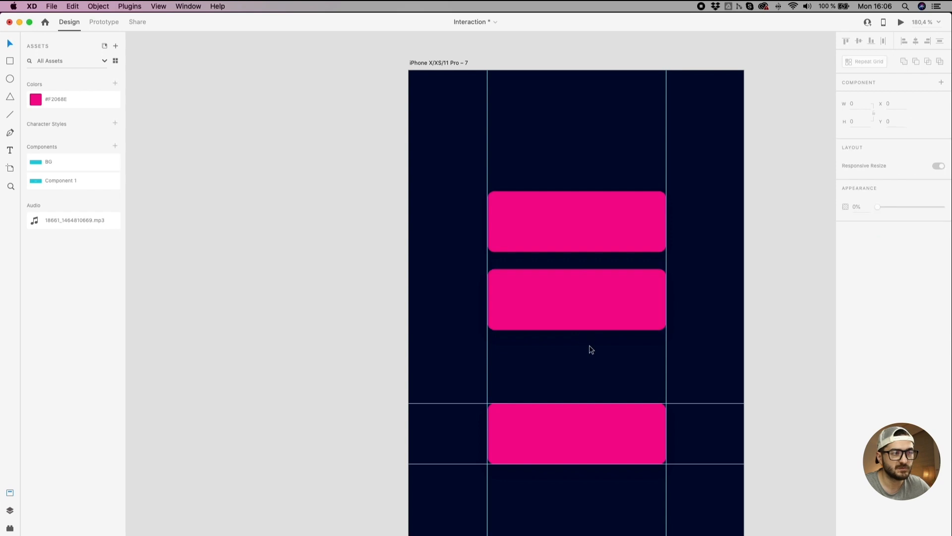
Step: Delete the uppermost pink rectangle that came from the old mask
left_click(615, 309)
left_click(639, 429)
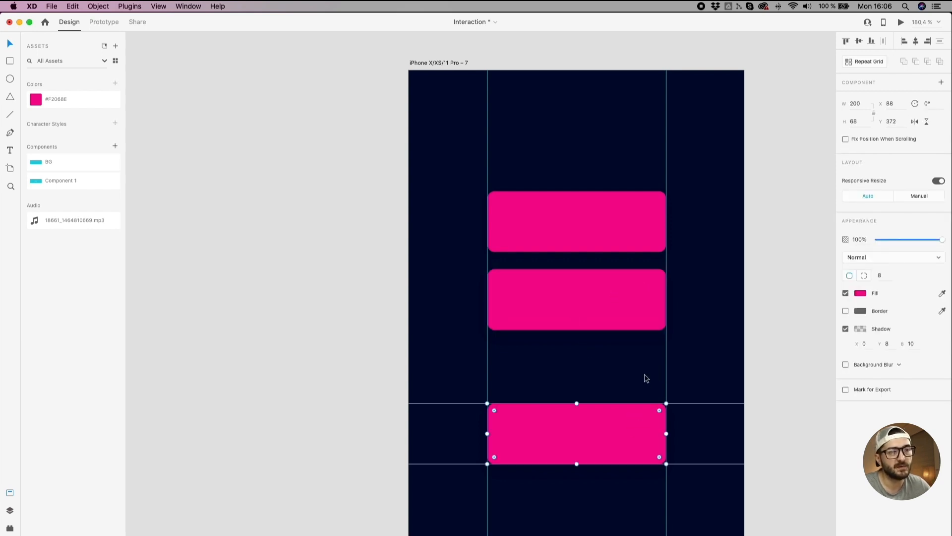
left_click(621, 294)
left_click(603, 217)
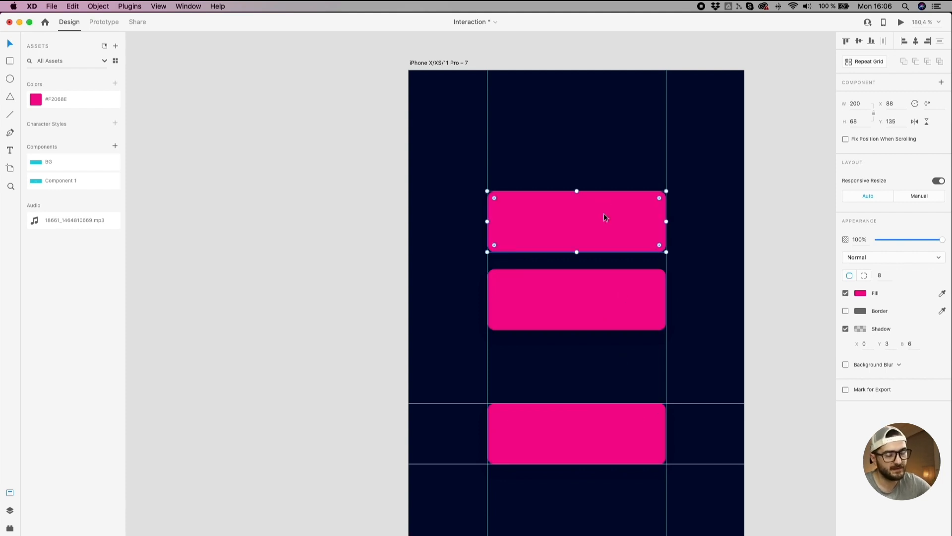
key("Delete")
Step: Remove the shadow from the rectangle covering the label and use that shape to mask the Send order text
left_click(597, 283)
left_click(845, 329)
left_click_drag(727, 287, 598, 329)
left_click(728, 294)
left_click_drag(728, 289, 564, 331)
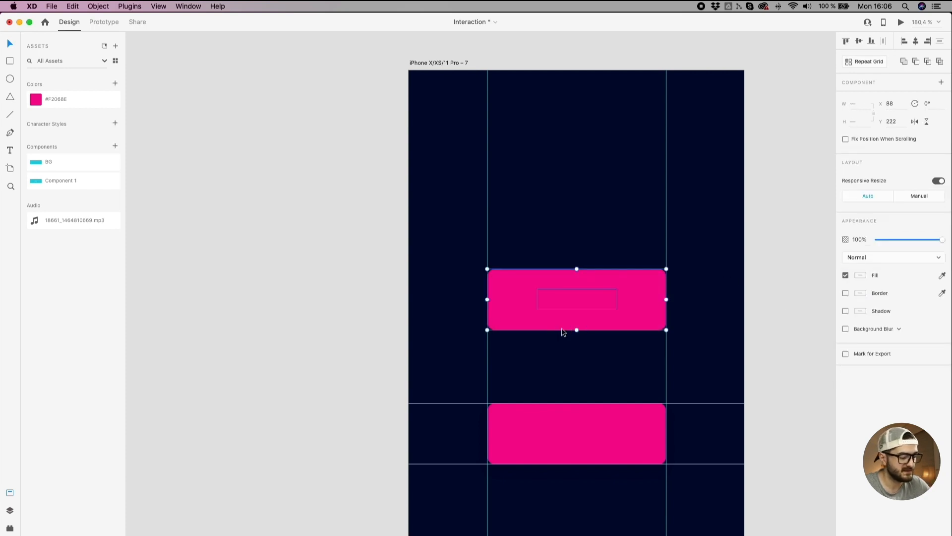
right_click(579, 303)
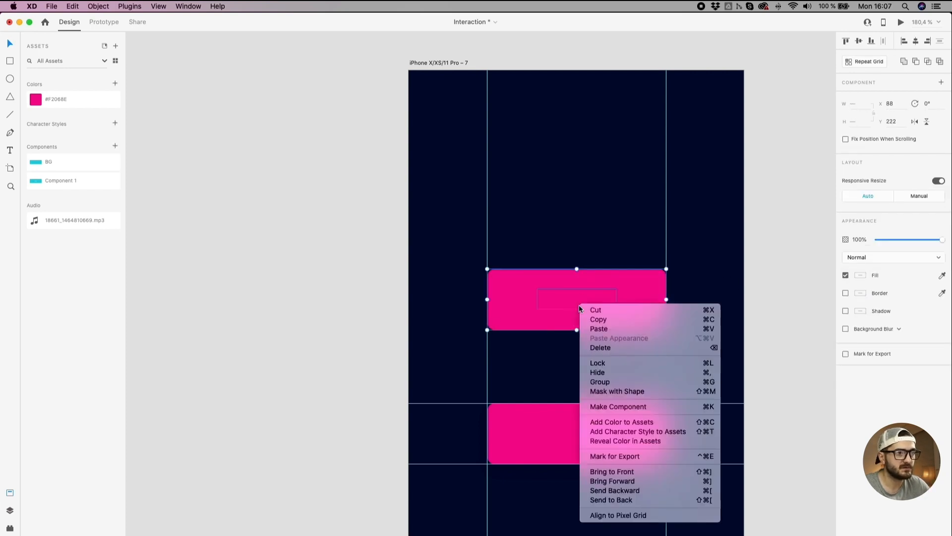
left_click(632, 391)
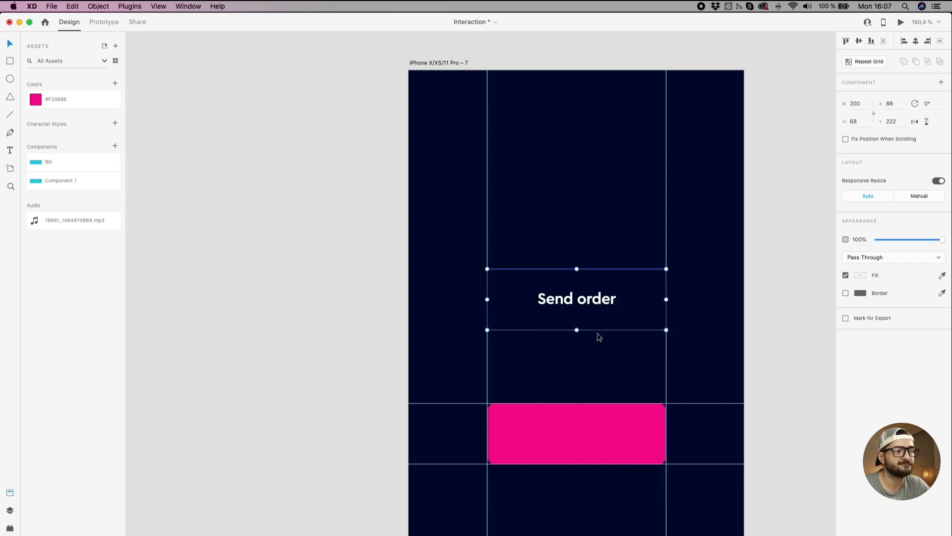
Step: Try moving the Send order text up beyond the edge of its mask, and undo the move
double_click(592, 300)
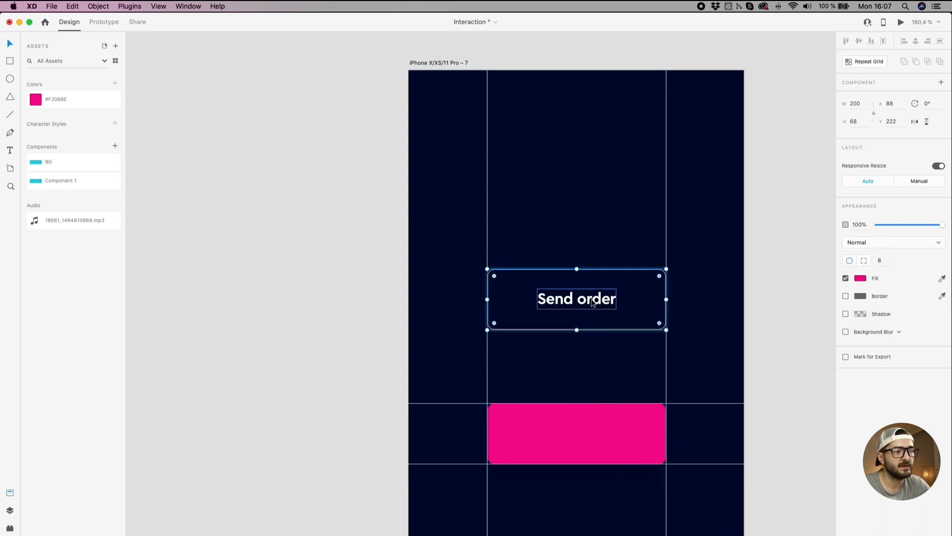
left_click(592, 301)
left_click_drag(592, 300, 601, 245)
left_click(601, 245)
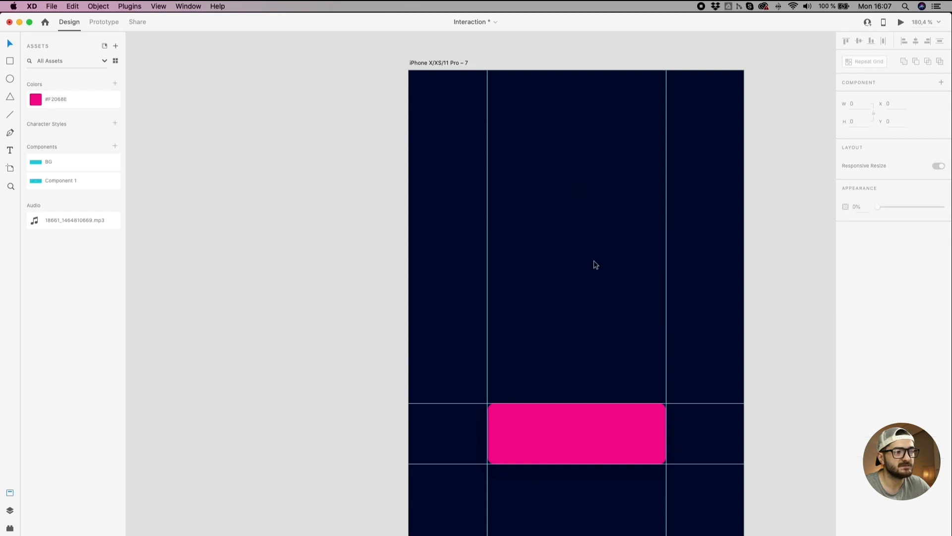
key("super+z")
Step: Move the masked Send order label down so that it sits exactly over the pink button rectangle
left_click_drag(587, 296, 576, 380)
left_click(549, 236)
scroll(568, 272, "down", 5)
left_click_drag(568, 272, 567, 318)
scroll(567, 316, "up", 3)
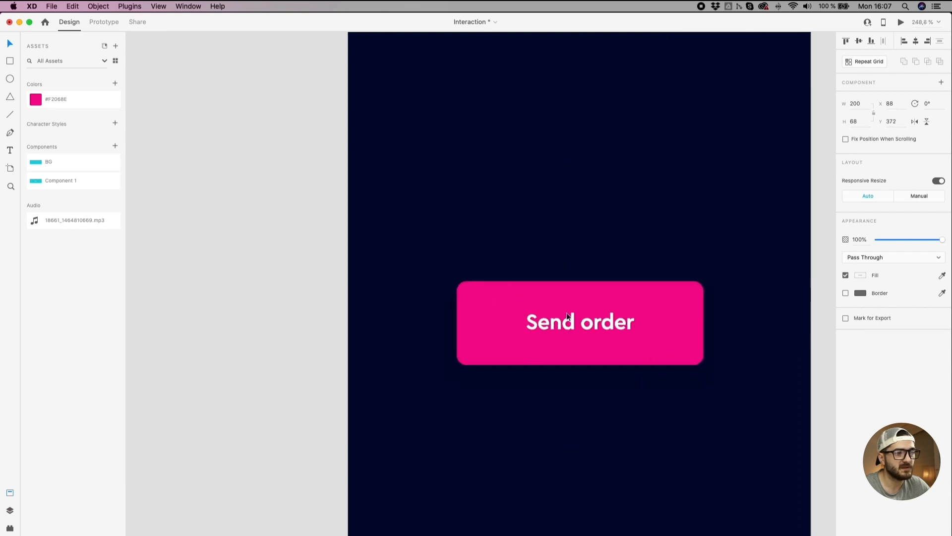
Step: Check the spacing between the Send order text and the edges of its mask on all four sides
double_click(567, 319)
left_click(568, 320)
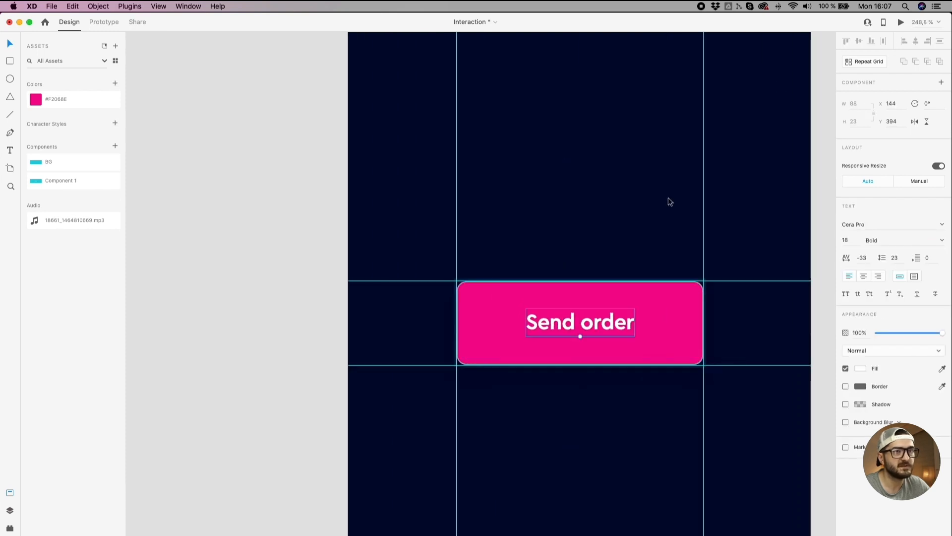
key("alt")
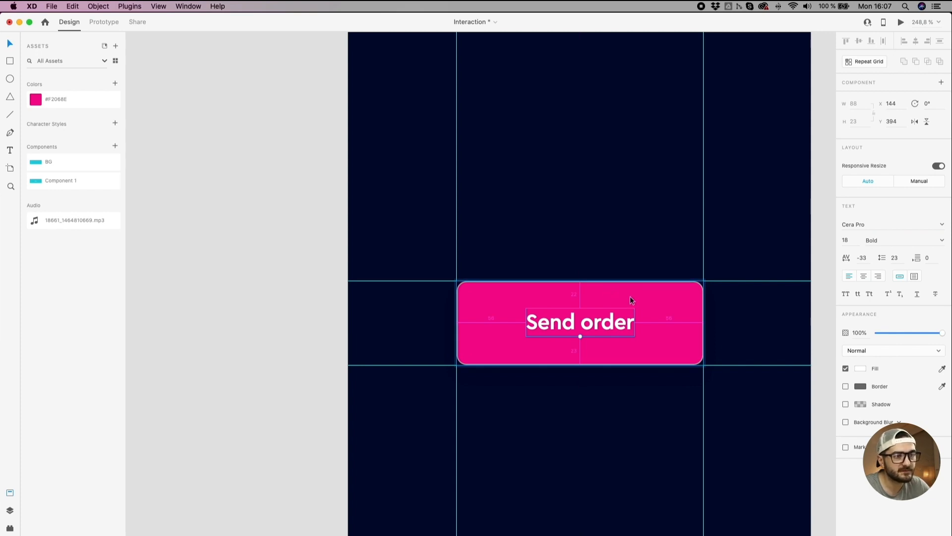
scroll(649, 306, "down", 10)
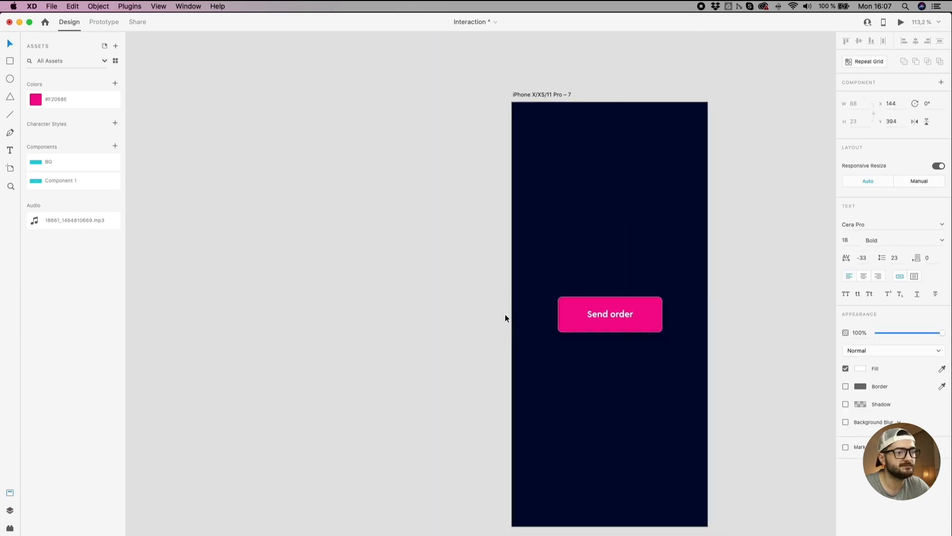
left_click(456, 281)
left_click_drag(456, 281, 329, 263)
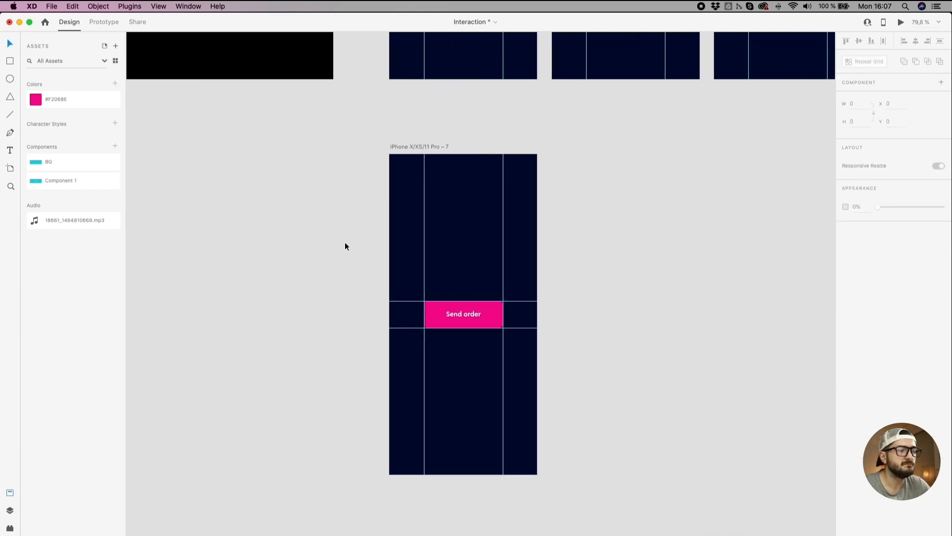
Step: Rename the iPhone artboard that holds the new Send order button as Step1
double_click(413, 146)
type("Stp1")
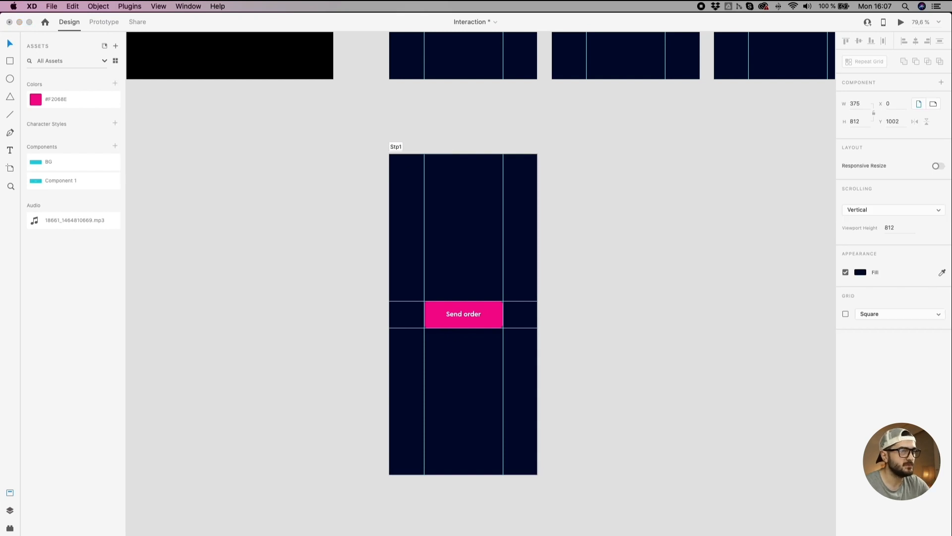
key("Return")
Step: Move the Step1 artboard up slightly and place a duplicate of it directly to its right
left_click_drag(397, 150, 397, 129)
left_click(361, 133)
left_click_drag(390, 125, 554, 126)
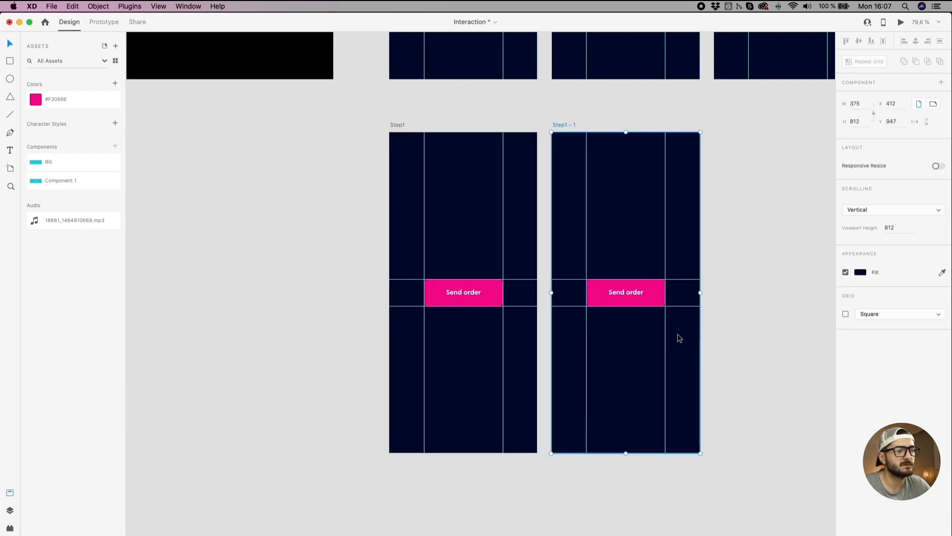
Step: Examine the Send order button on the duplicated artboard up close and compare it with the one on Step1
scroll(676, 310, "up", 5)
scroll(623, 285, "up", 3)
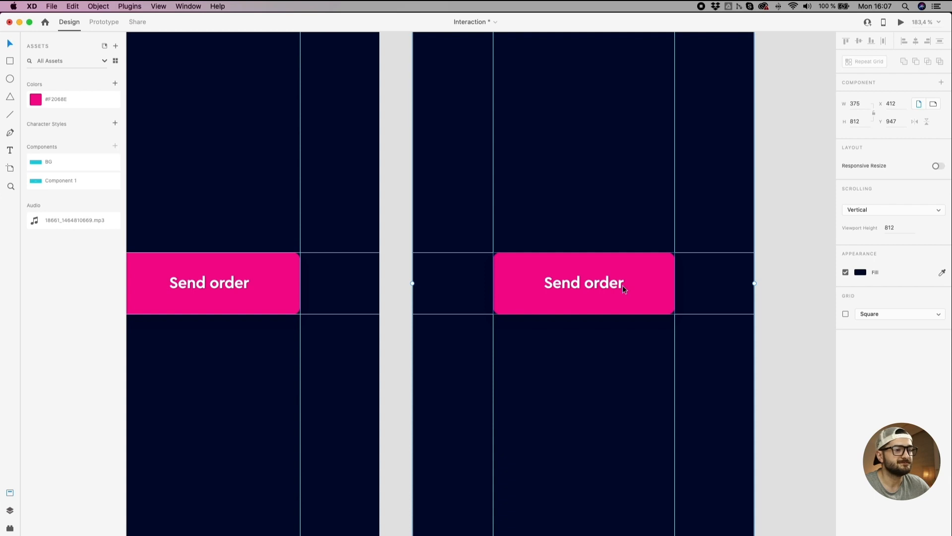
scroll(623, 285, "down", 3)
left_click(750, 289)
scroll(548, 292, "up", 3)
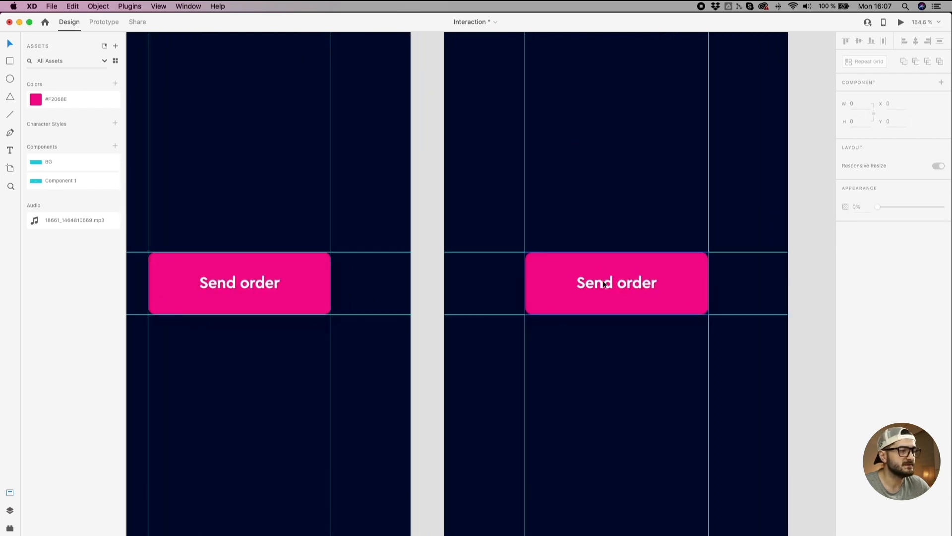
scroll(604, 283, "down", 5)
scroll(604, 285, "up", 7)
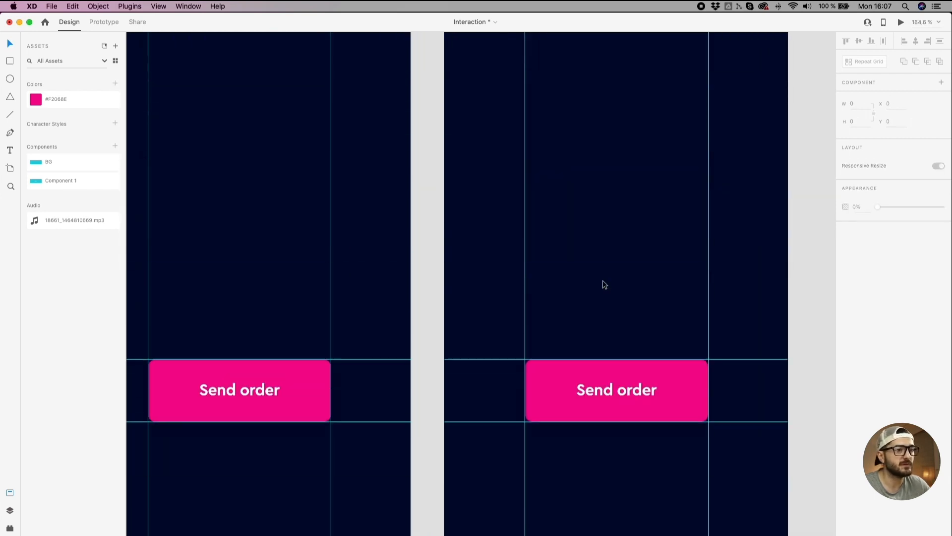
scroll(604, 284, "down", 3)
left_click_drag(604, 281, 569, 276)
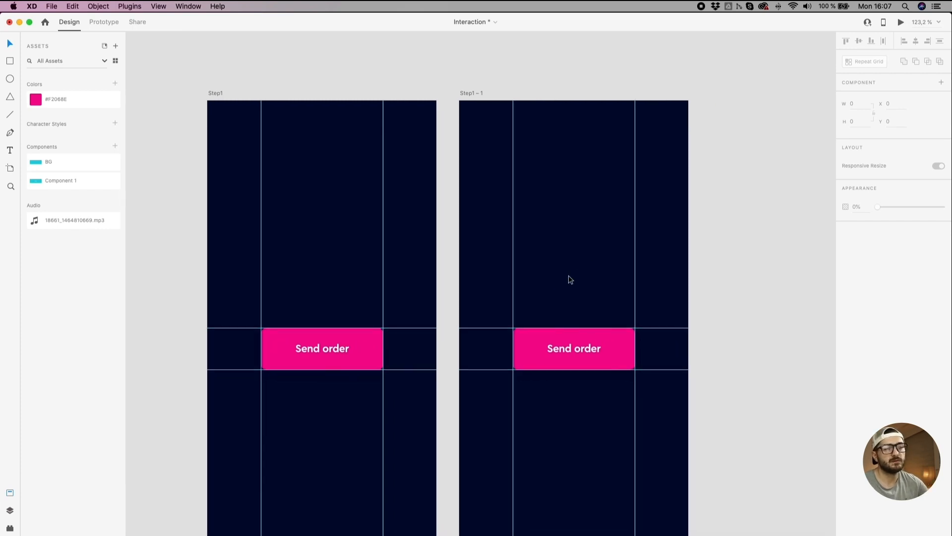
left_click(633, 365)
scroll(617, 414, "up", 4)
scroll(623, 404, "down", 4)
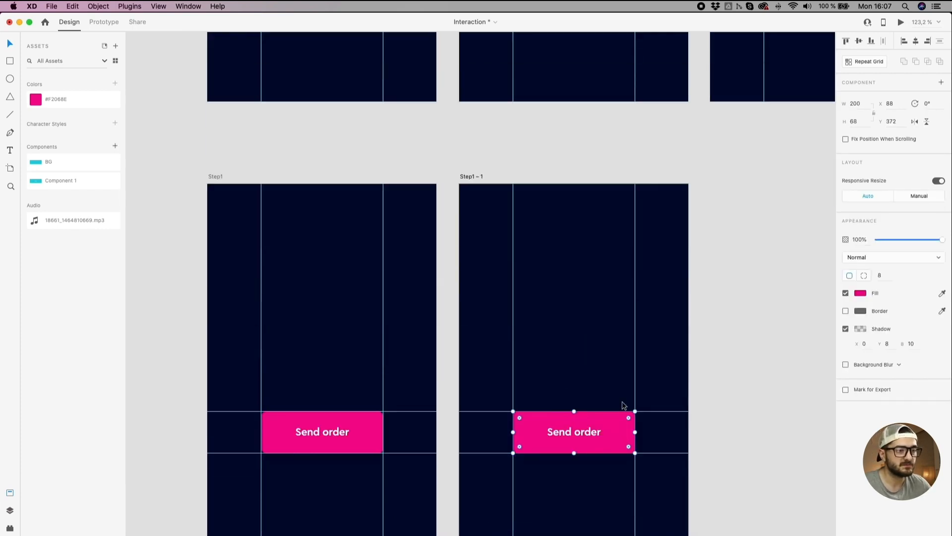
scroll(611, 303, "up", 5)
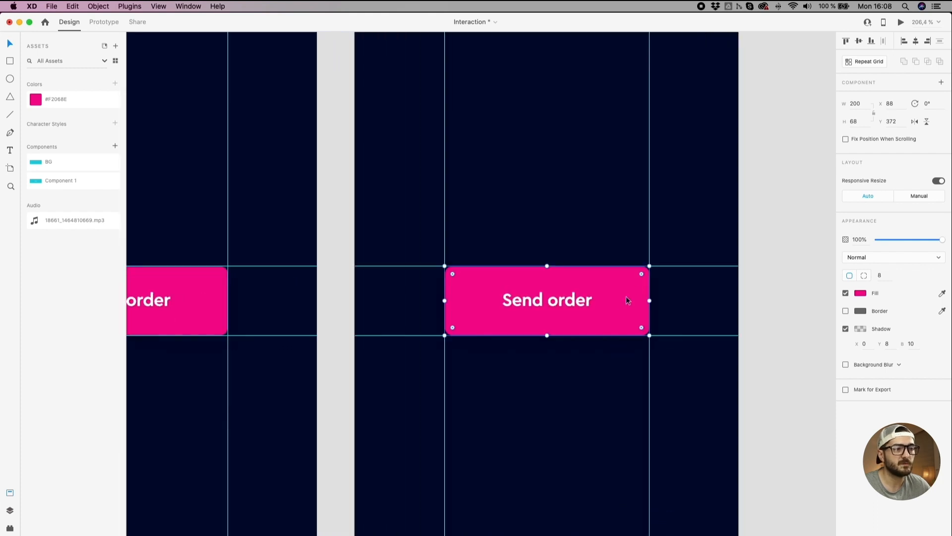
left_click(648, 267)
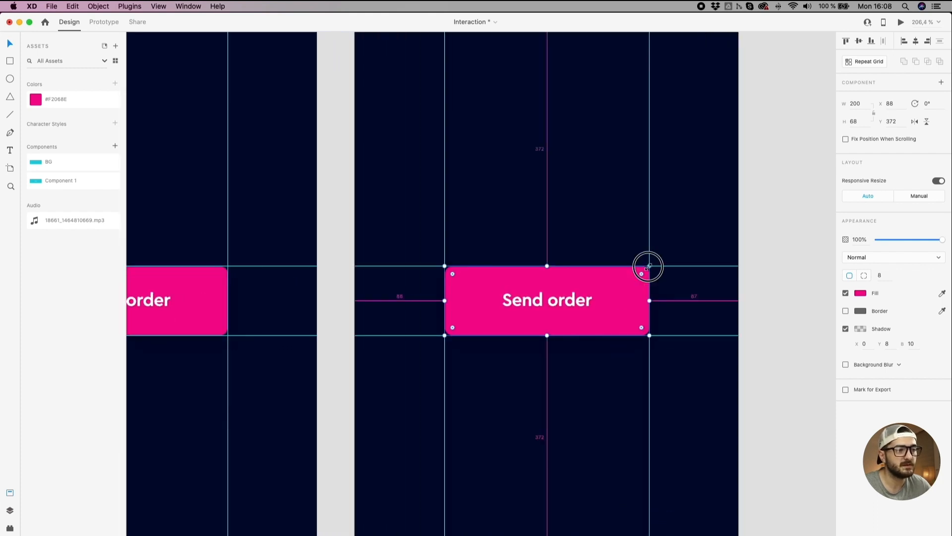
left_click(708, 285)
Step: Rename the pink button rectangle on the duplicated artboard as BG
left_click(584, 295)
left_click(10, 510)
left_click(50, 92)
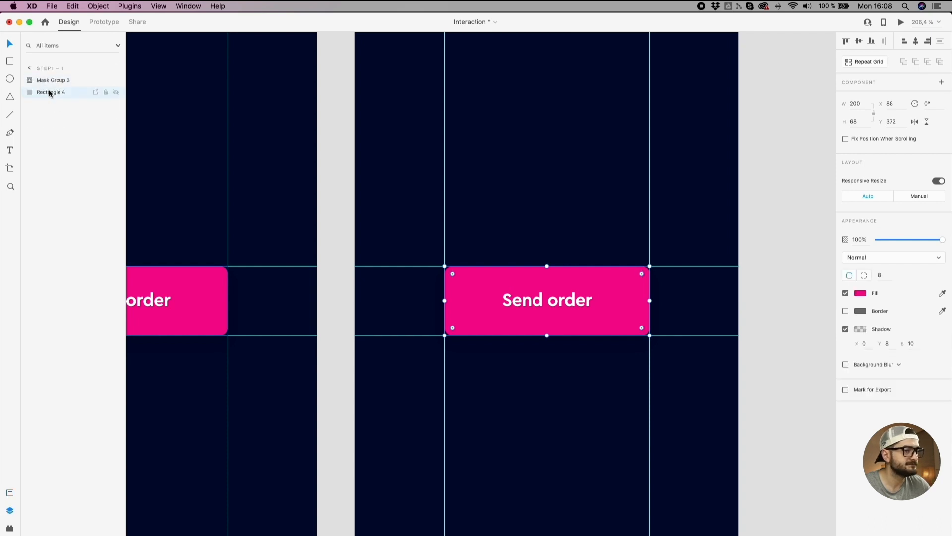
double_click(49, 93)
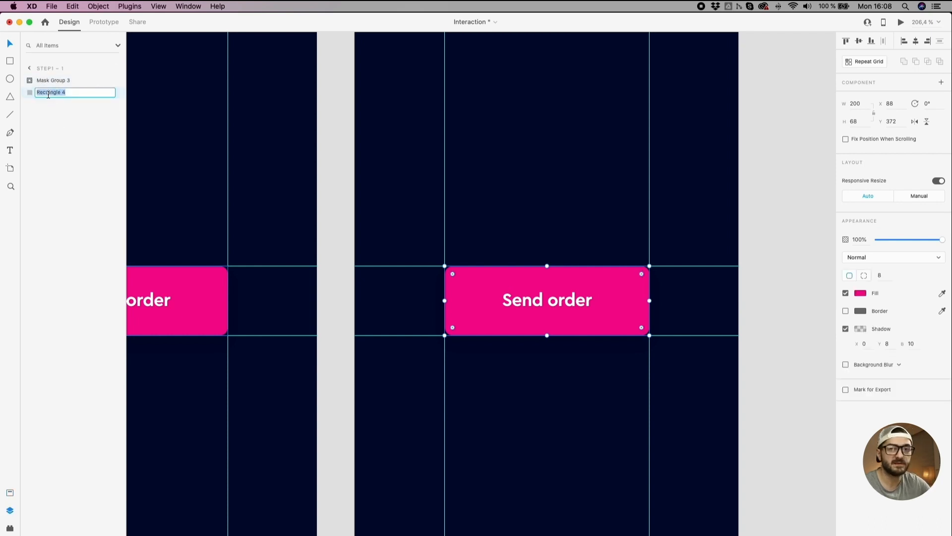
type("BG")
key("Return")
Step: Rename the pink button rectangle on the Step1 artboard as BG
left_click(214, 293)
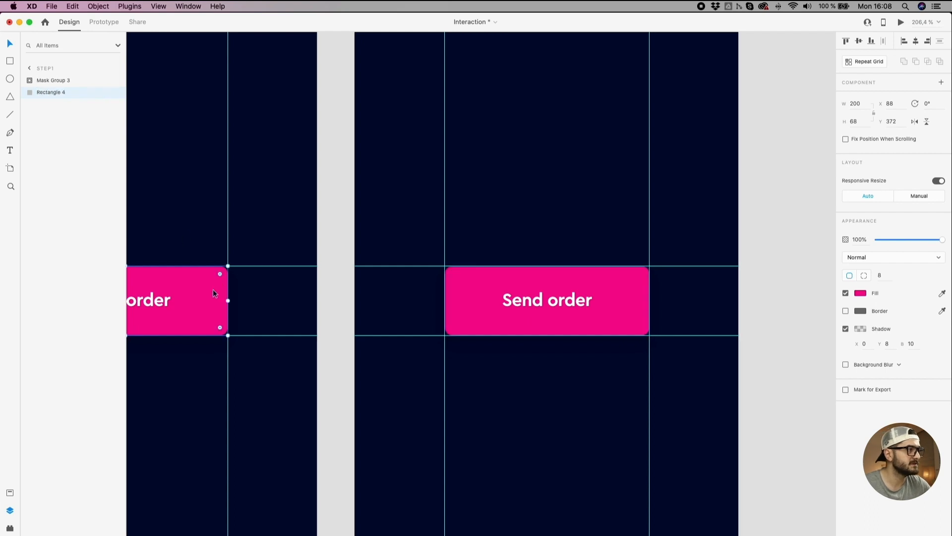
double_click(56, 93)
type("B")
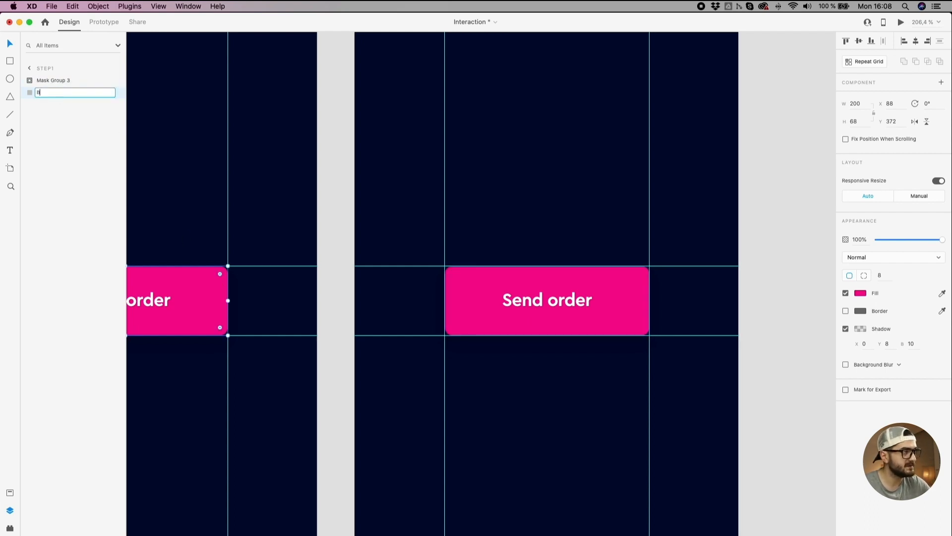
type("G")
key("Return")
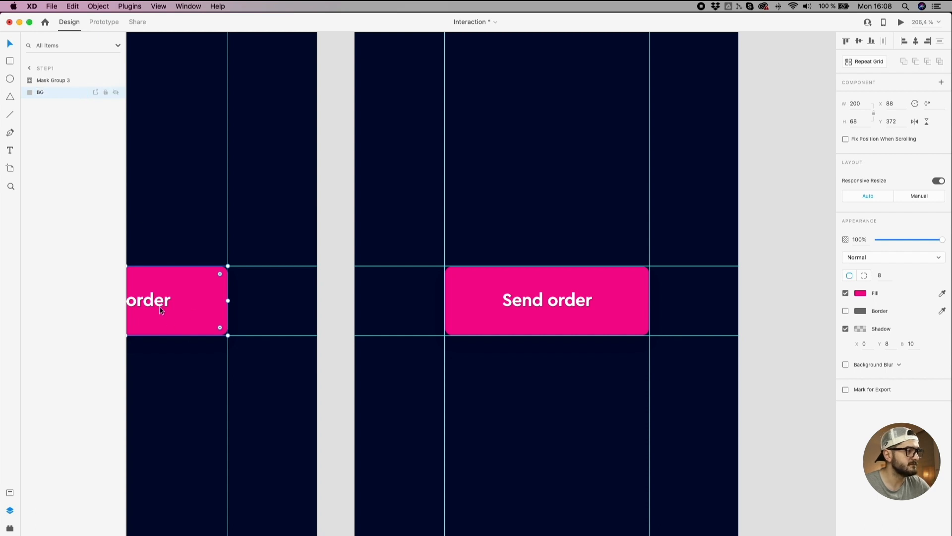
key("Escape")
Step: Rename the mask group containing the label on the Step1 artboard as Send Order
double_click(62, 79)
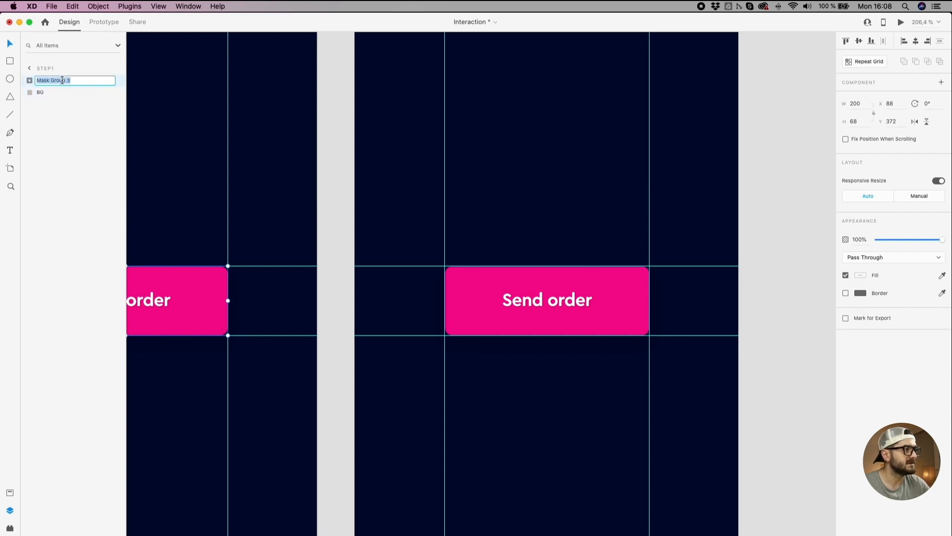
type("Send Order")
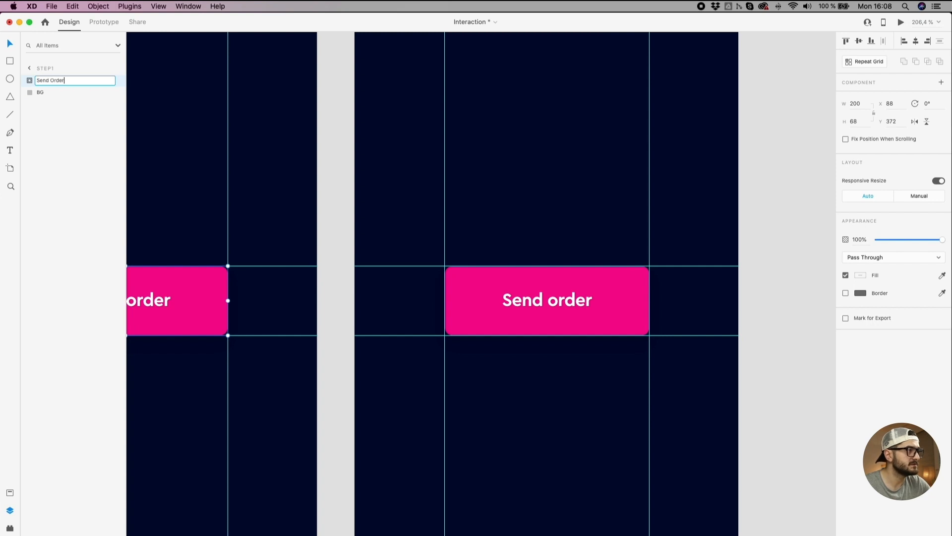
key("Return")
Step: Rename the label's mask group on the duplicated artboard as Send Order and check the layer names on both artboards
left_click(511, 300)
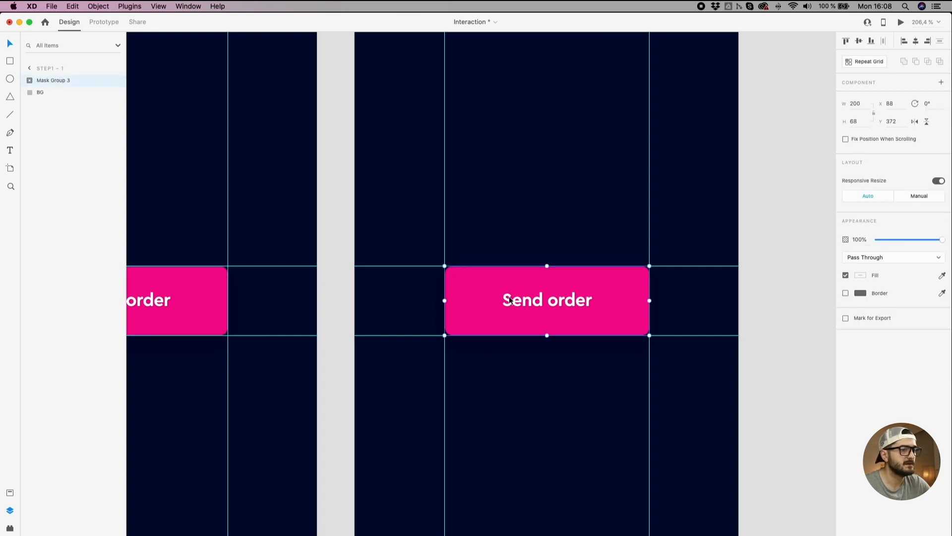
left_click(42, 81)
double_click(41, 81)
type("Send Order")
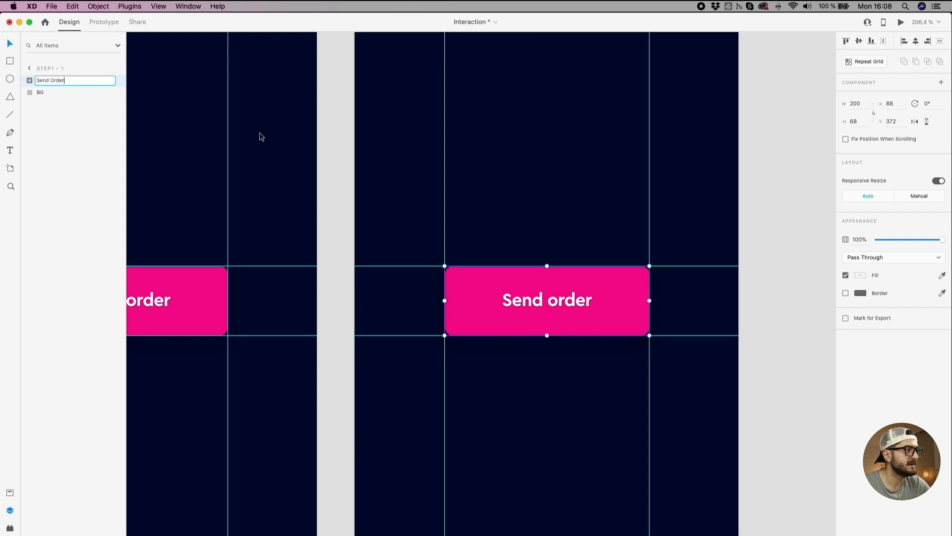
left_click(266, 202)
left_click(152, 299)
left_click(503, 314)
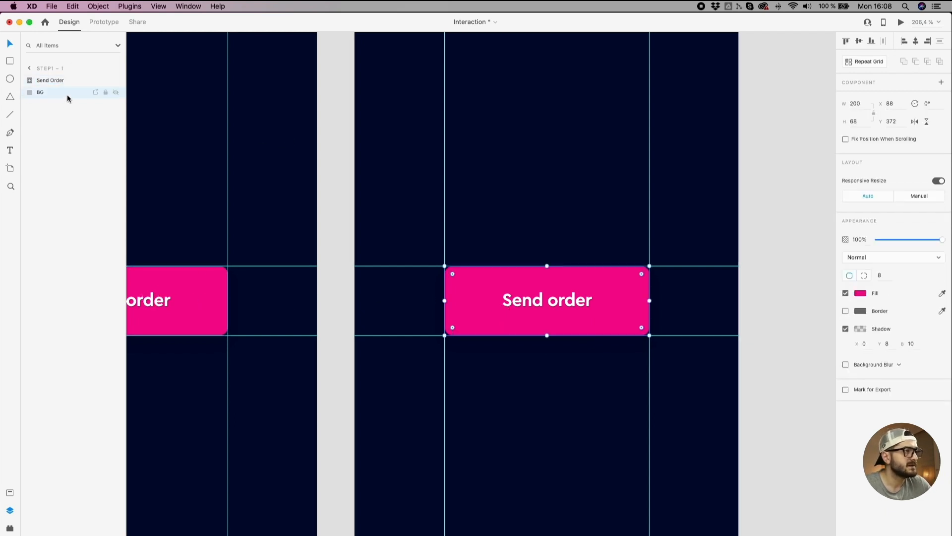
Step: Rename the duplicated artboard as Step2
scroll(498, 206, "down", 3)
left_click_drag(485, 104, 477, 173)
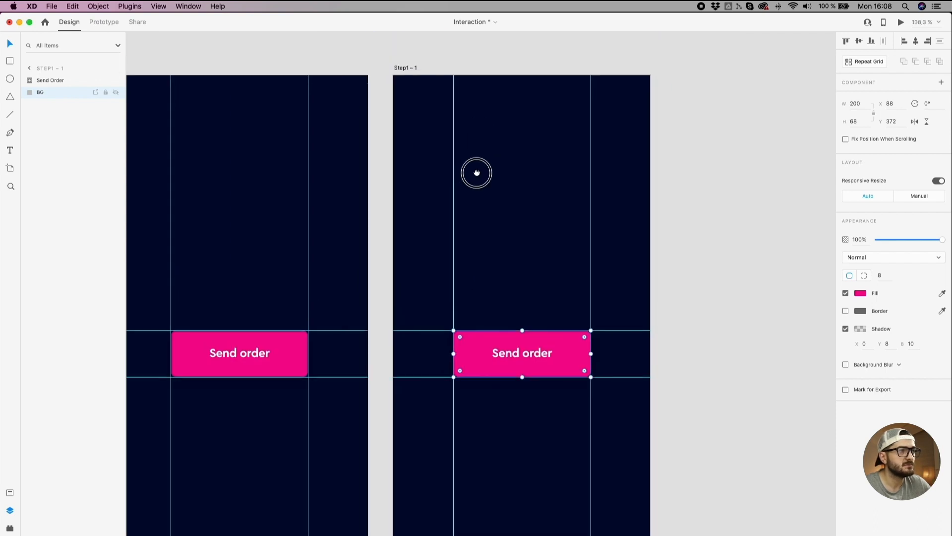
left_click(408, 67)
type("Step2")
key("Return")
Step: Scale the BG rectangle on Step2 down proportionally around its centre to 176 by 60
scroll(645, 282, "down", 2)
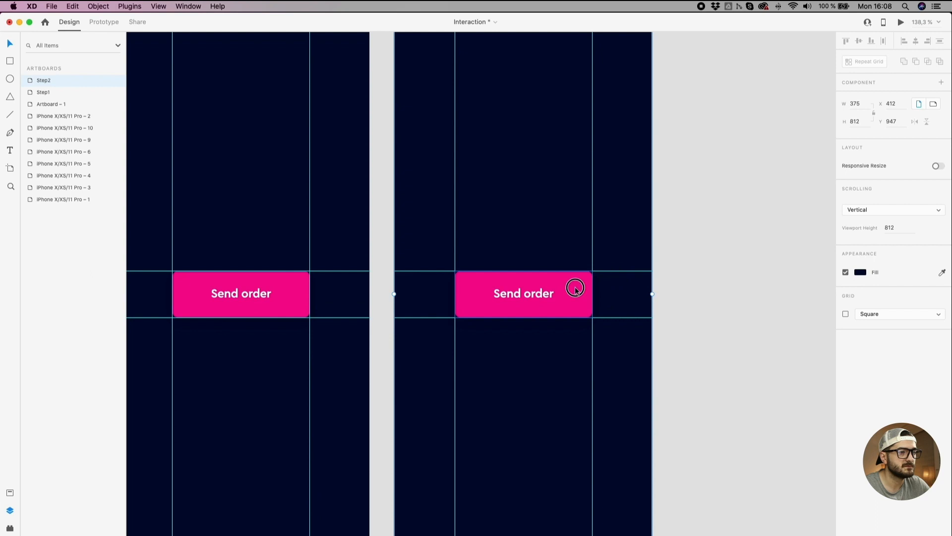
left_click(575, 289)
scroll(575, 289, "up", 3)
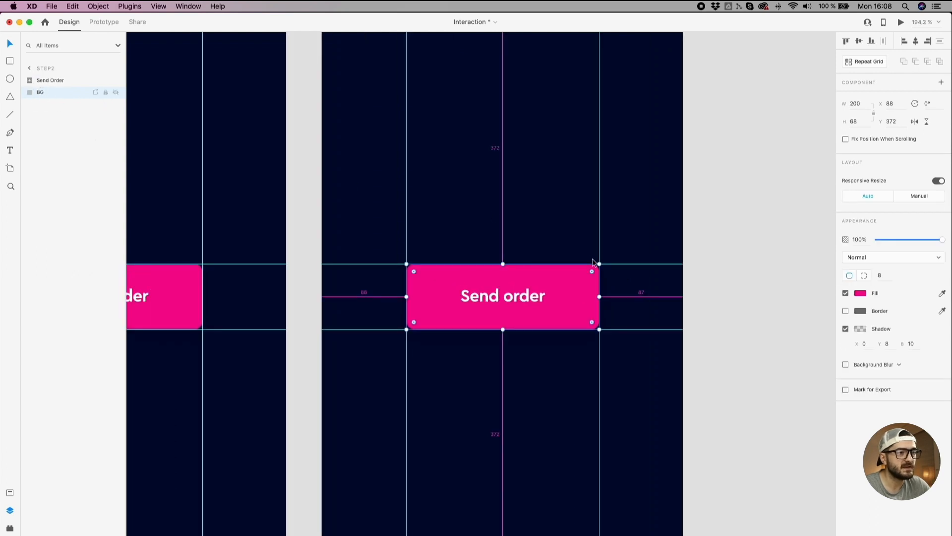
left_click_drag(598, 262, 591, 266)
key("super+z")
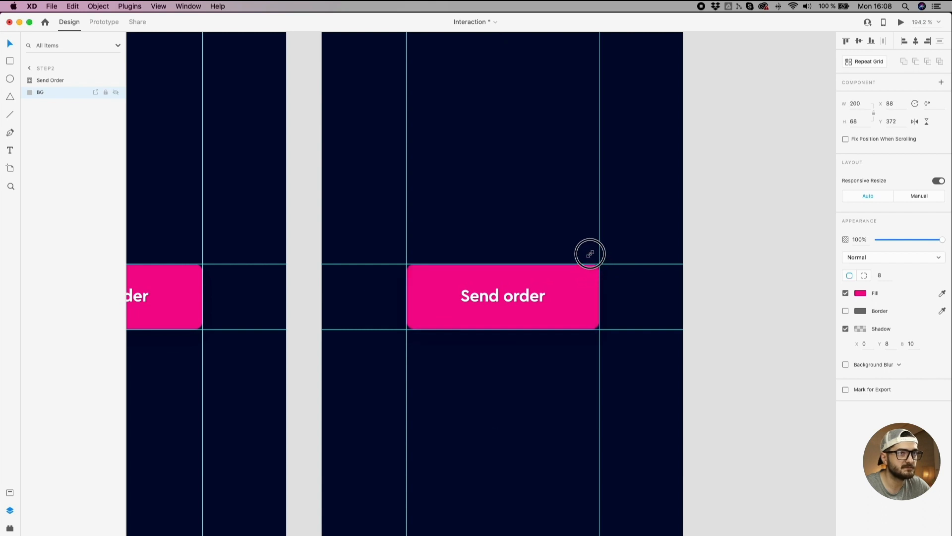
left_click_drag(589, 252, 588, 255)
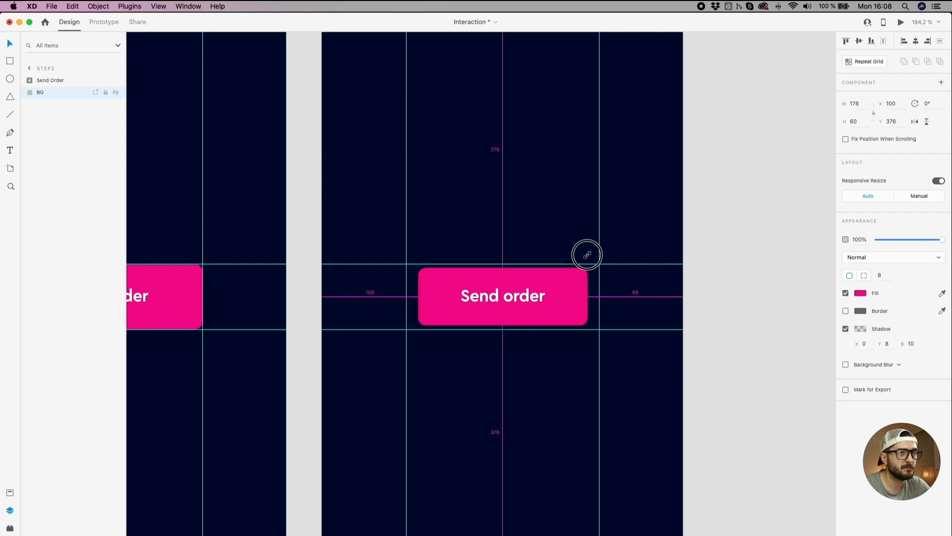
left_click_drag(586, 255, 587, 256)
Step: Compare the button on Step2 with the one on Step1, checking the Send Order mask group against the smaller background
scroll(590, 256, "down", 5)
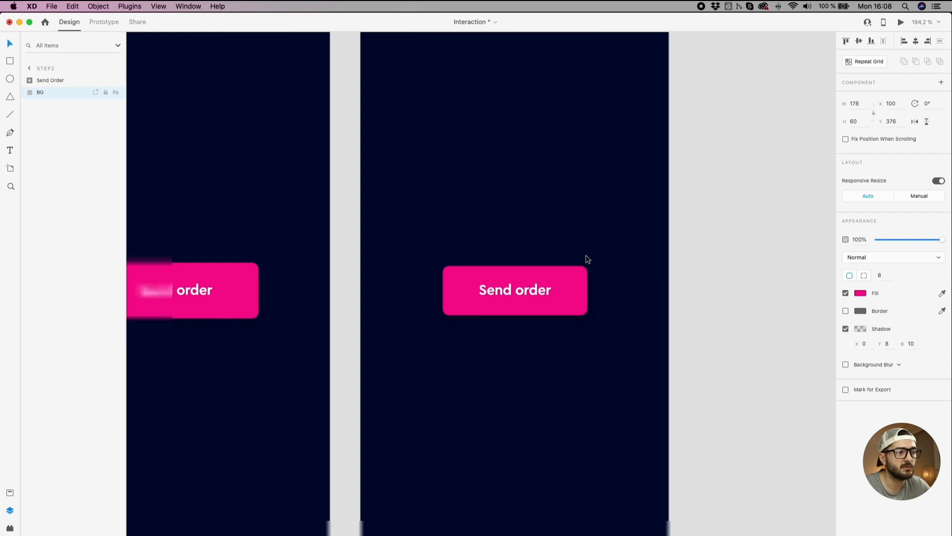
left_click(713, 251)
scroll(712, 252, "down", 3)
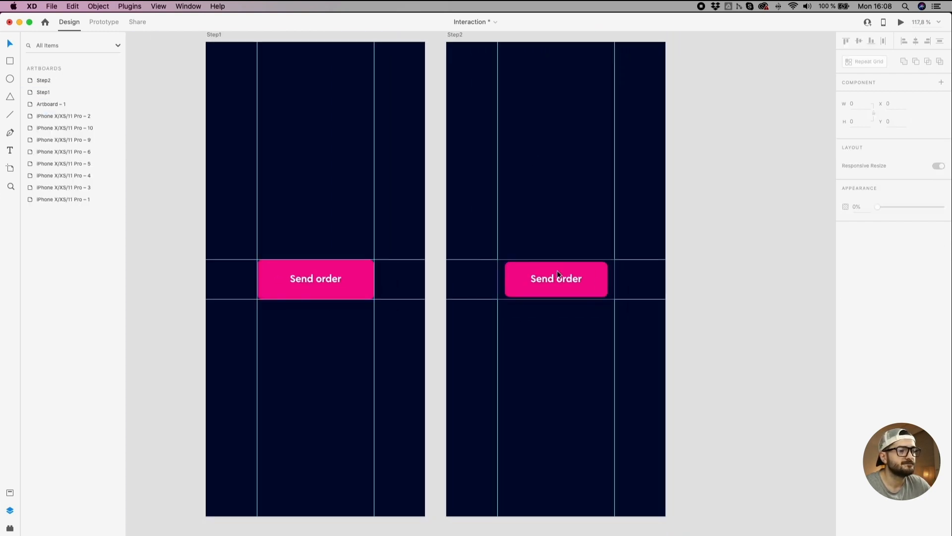
left_click(555, 285)
scroll(555, 284, "up", 8)
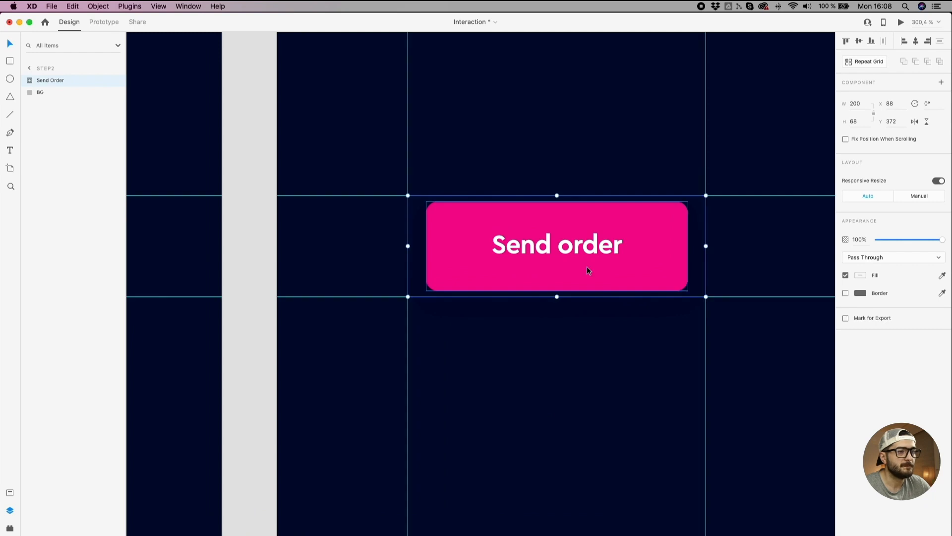
scroll(587, 267, "down", 8)
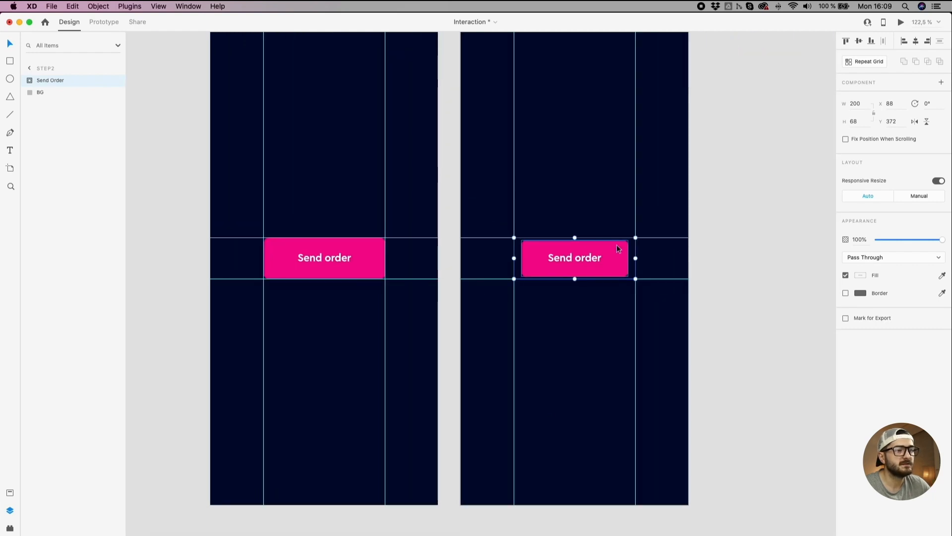
left_click(690, 273)
left_click_drag(735, 272, 698, 272)
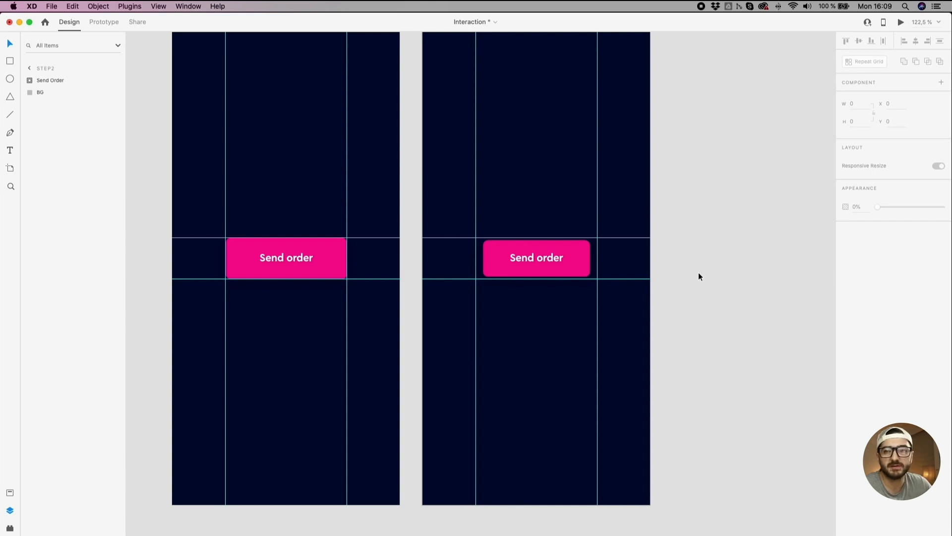
scroll(699, 274, "right", 1)
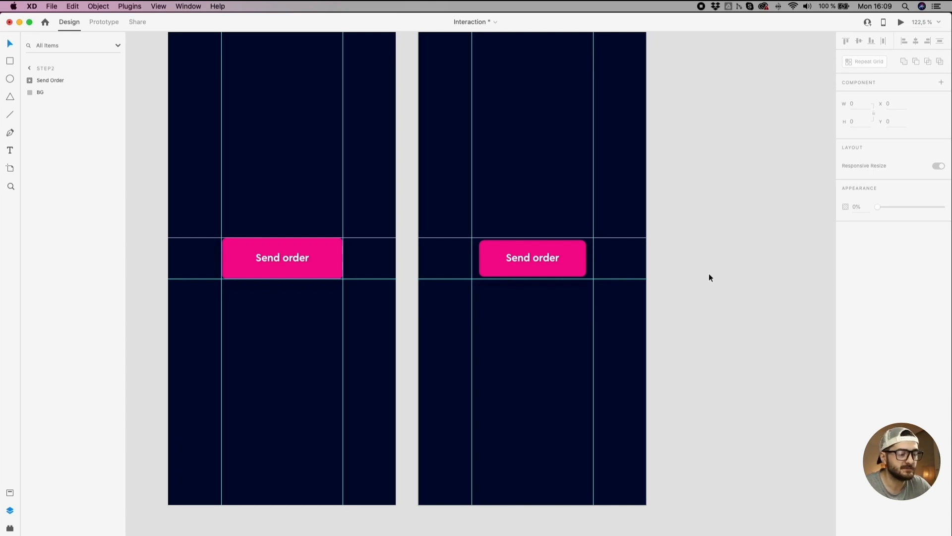
scroll(709, 273, "down", 2)
left_click_drag(768, 243, 688, 256)
left_click(408, 48)
left_click_drag(393, 58, 597, 59)
left_click(648, 40)
left_click_drag(651, 42, 569, 50)
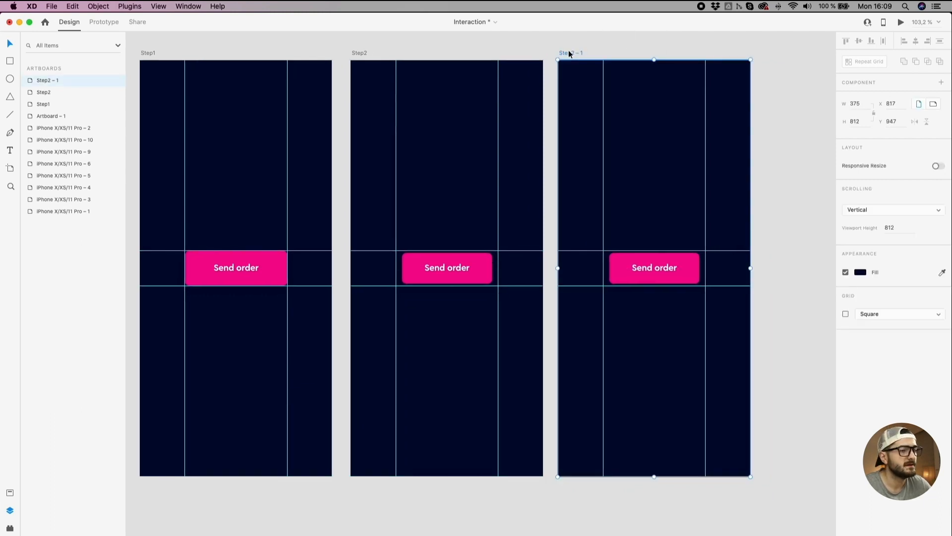
key("Delete")
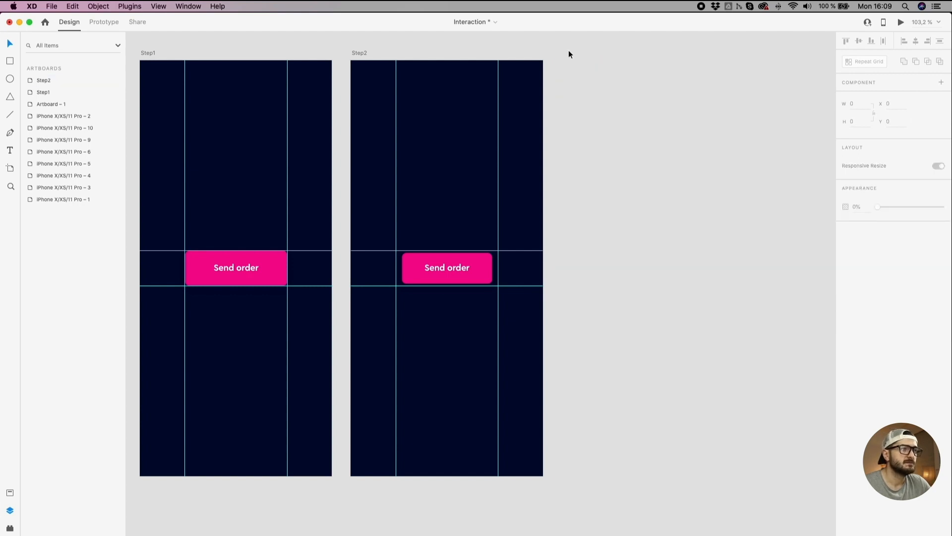
Step: Duplicate the Step1 artboard to the right of Step2 and rename the copy as Step3
left_click(148, 50)
left_click_drag(144, 51, 561, 60)
double_click(578, 53)
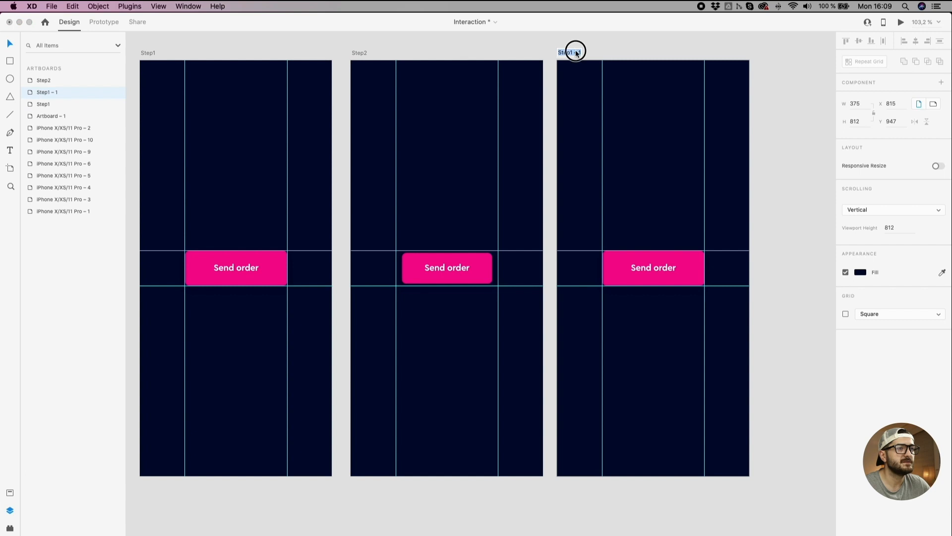
left_click_drag(573, 52, 614, 54)
key("BackSpace")
key("BackSpace")
type("3")
key("Return")
key("super+minus")
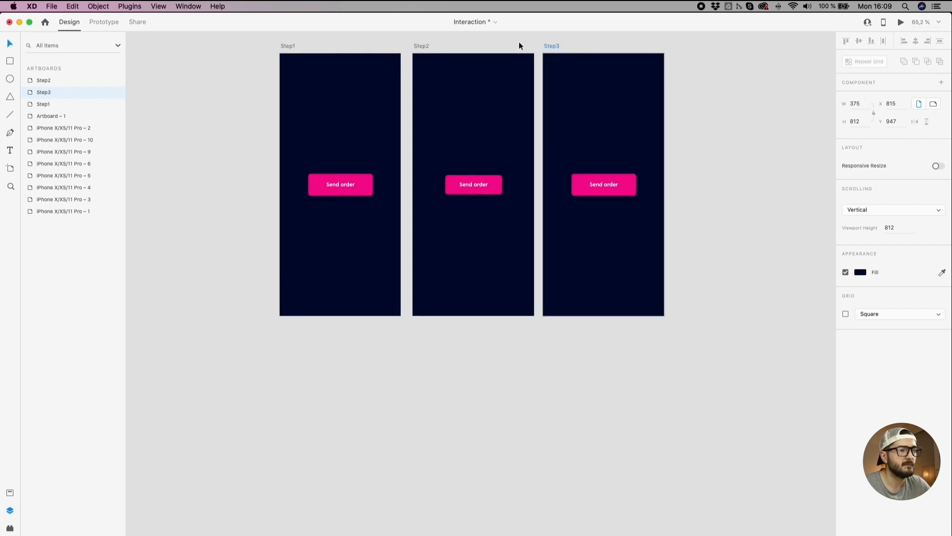
left_click_drag(520, 57, 477, 148)
left_click_drag(540, 123, 496, 227)
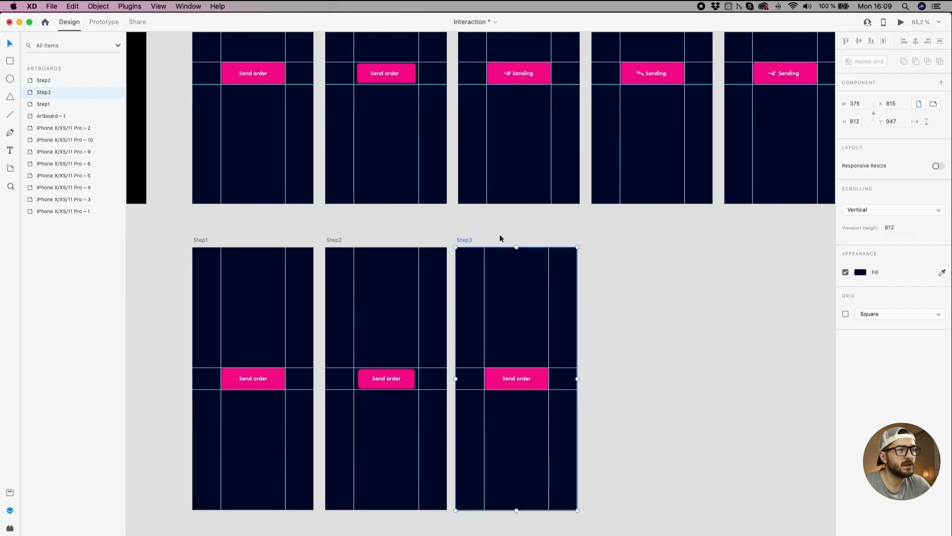
Step: Copy the Sending mask group from the original artboards onto the pasteboard beside Step3
scroll(525, 425, "up", 4)
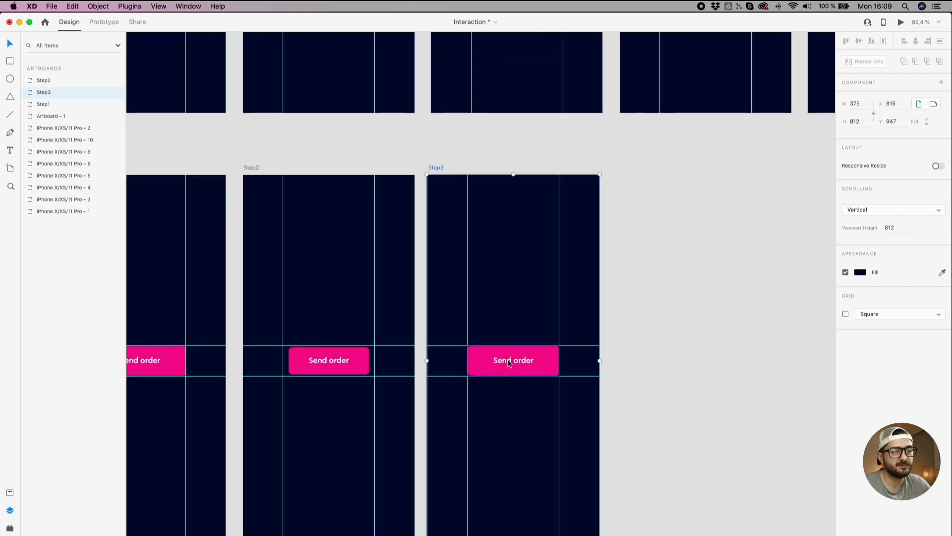
left_click(508, 359)
left_click(681, 368)
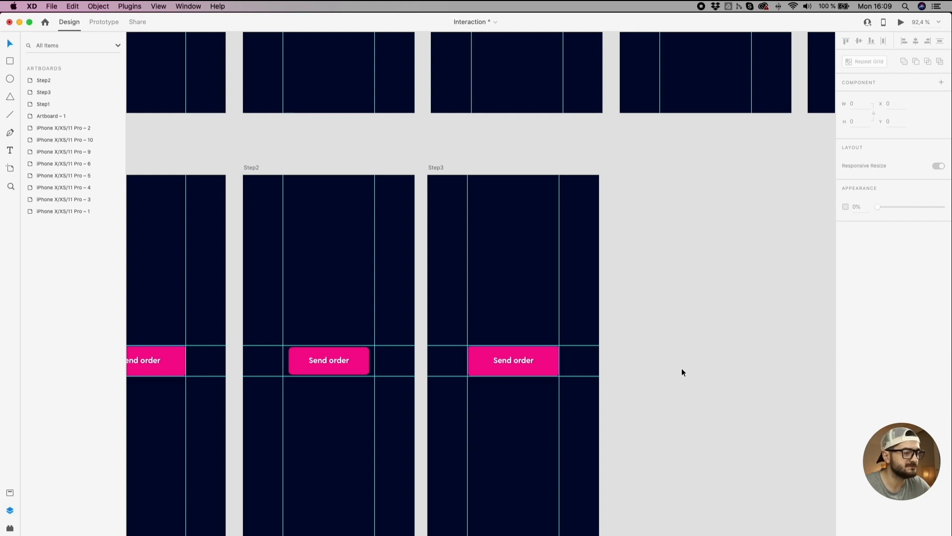
scroll(682, 369, "down", 3)
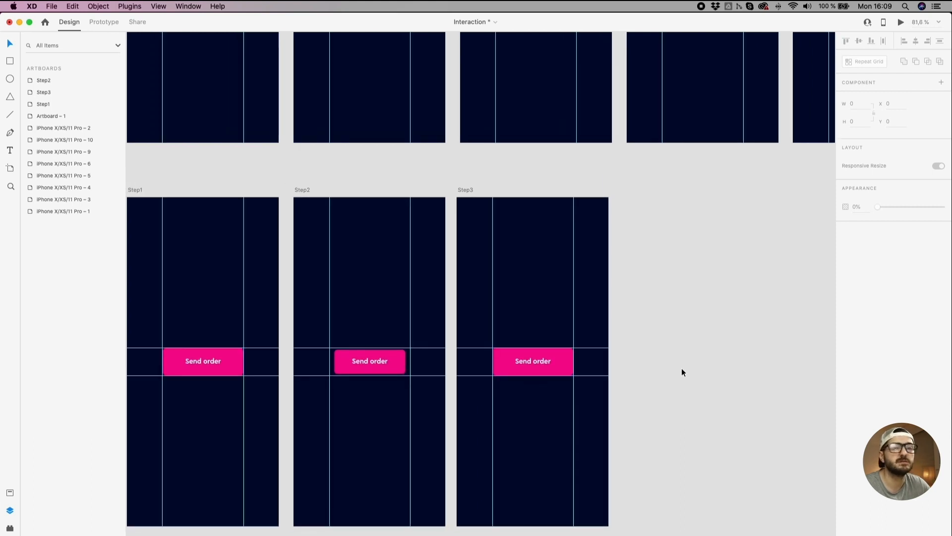
scroll(681, 372, "down", 1)
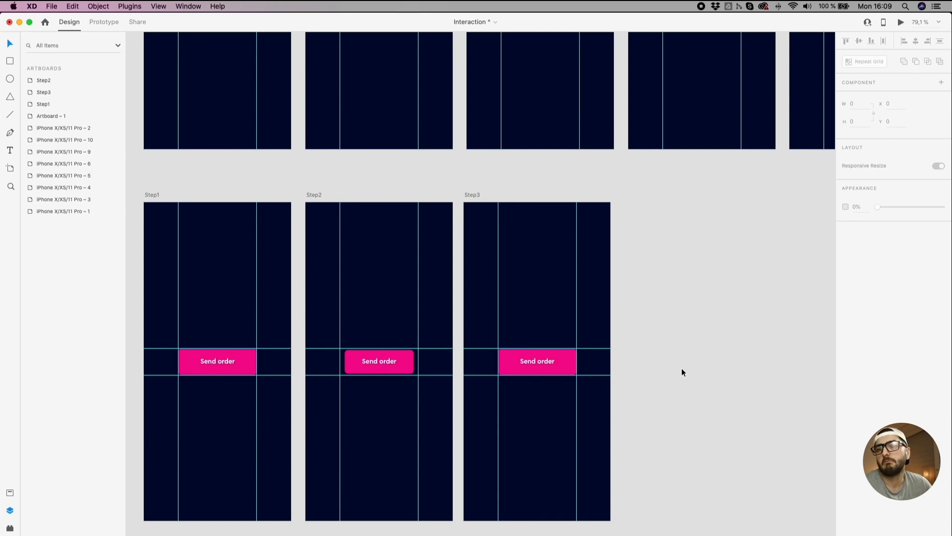
scroll(682, 368, "down", 5)
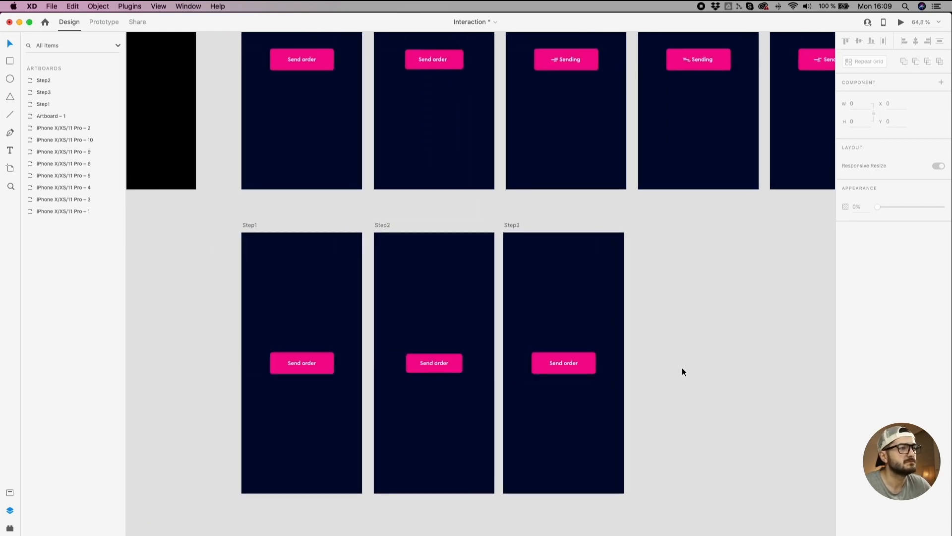
scroll(304, 215, "left", 10)
scroll(304, 214, "up", 3)
left_click(237, 124)
left_click_drag(237, 122, 653, 336)
scroll(631, 348, "up", 10)
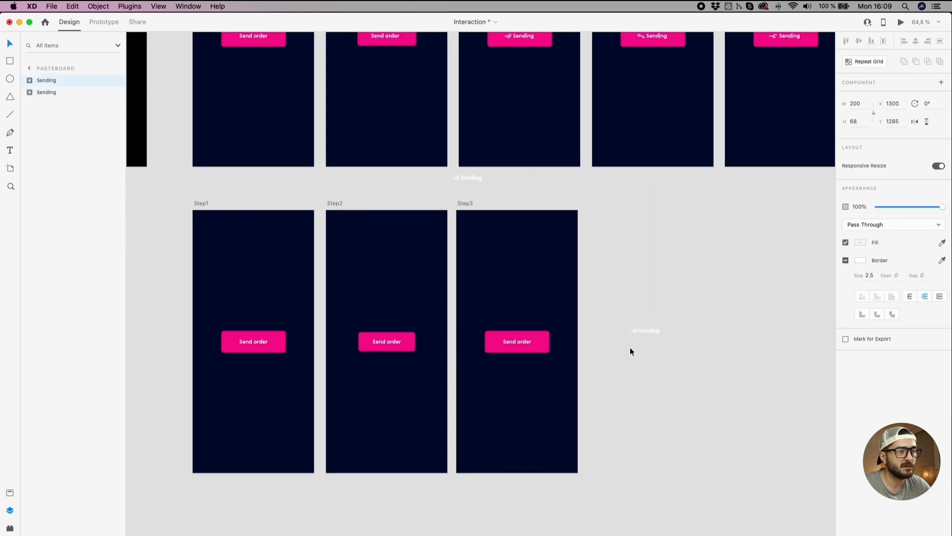
Step: Ungroup the Sending mask on the pasteboard and move its pink BG rectangle above the Sending text
right_click(656, 314)
left_click(668, 397)
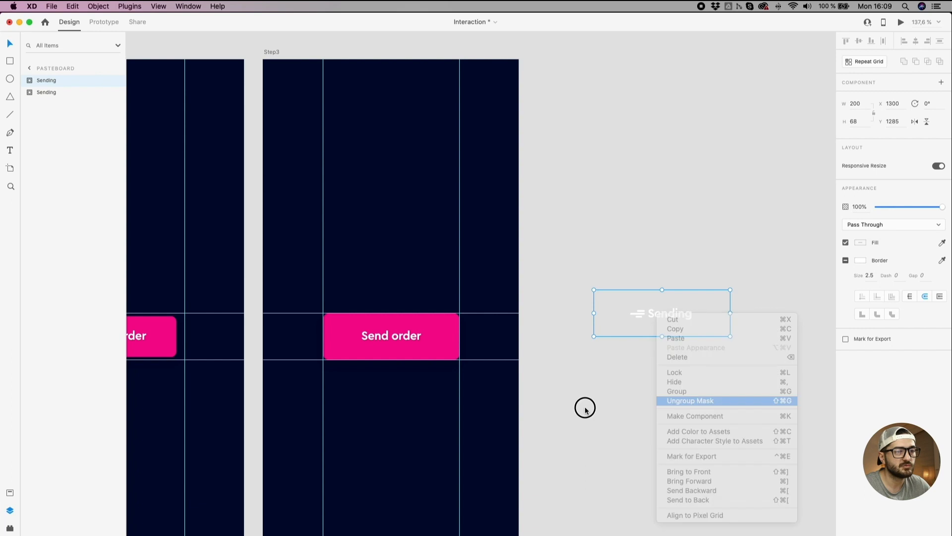
left_click(588, 296)
left_click_drag(600, 315, 620, 194)
Step: Select the three lines beside the Sending text and inspect their stroke settings
left_click(662, 314)
left_click_drag(705, 299, 654, 322)
scroll(660, 306, "up", 5)
scroll(664, 305, "up", 5)
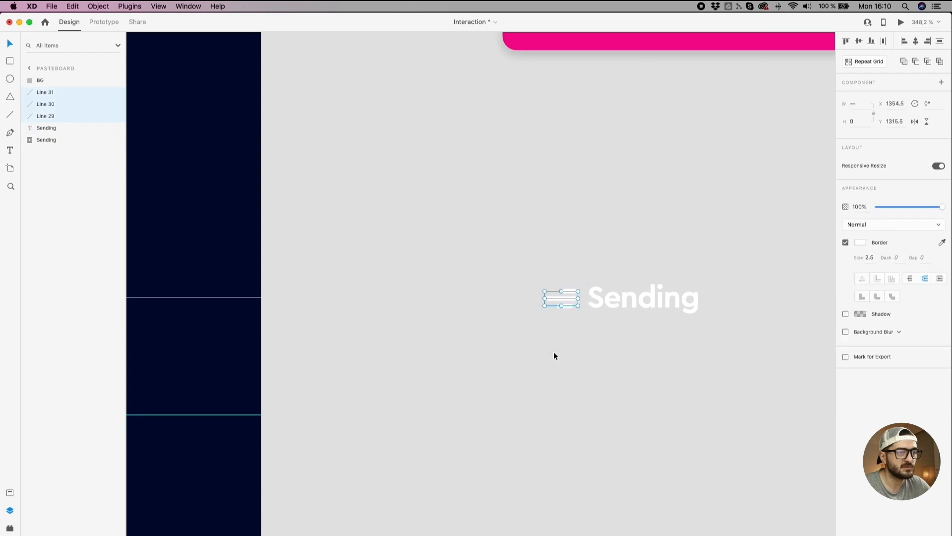
scroll(565, 293, "up", 4)
left_click_drag(585, 241, 537, 373)
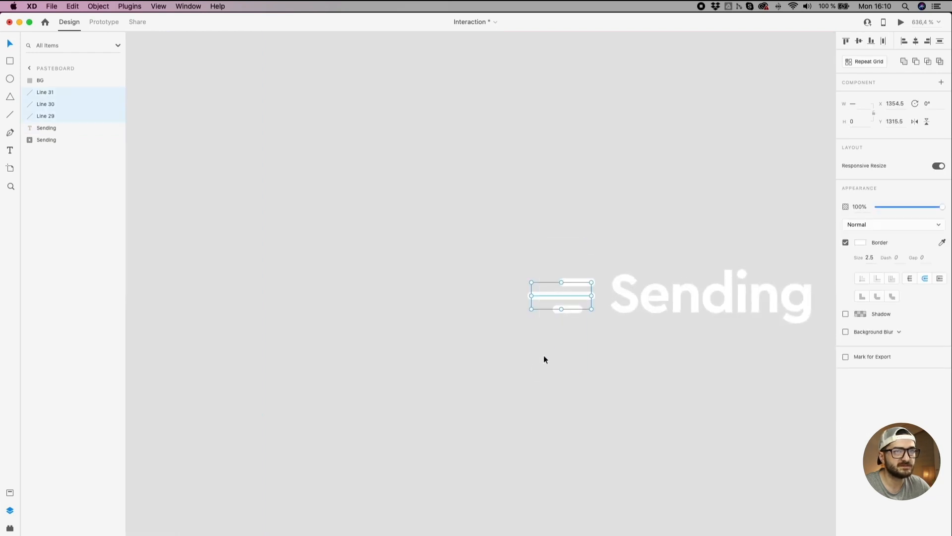
left_click(578, 268)
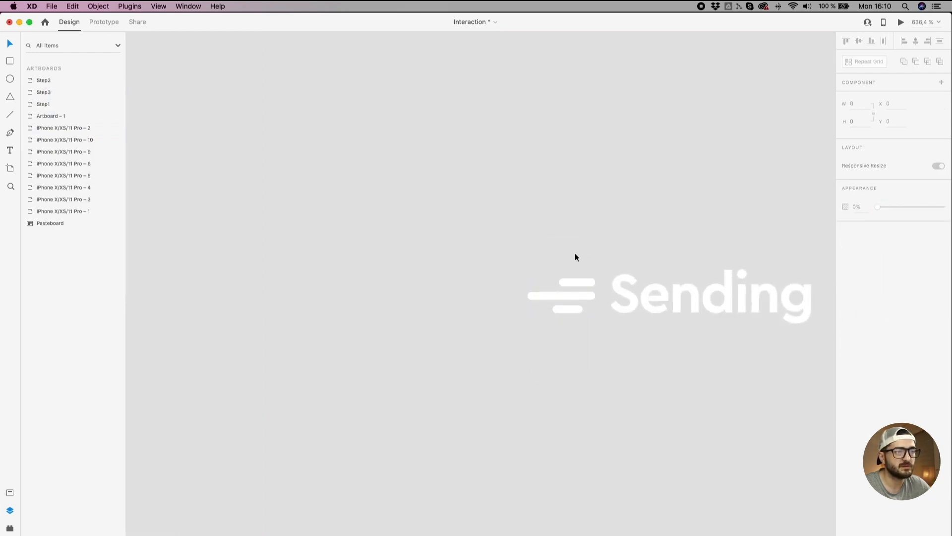
left_click_drag(574, 255, 558, 357)
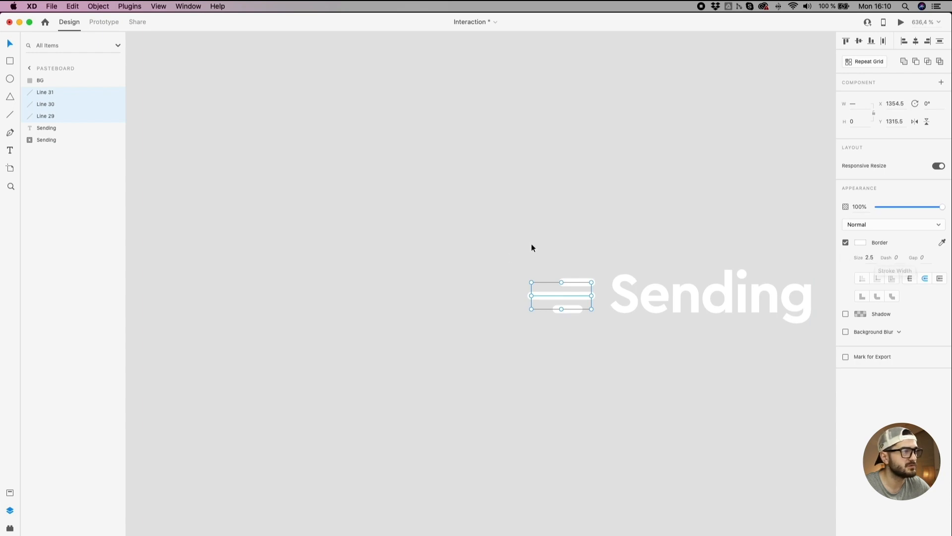
scroll(532, 247, "down", 5)
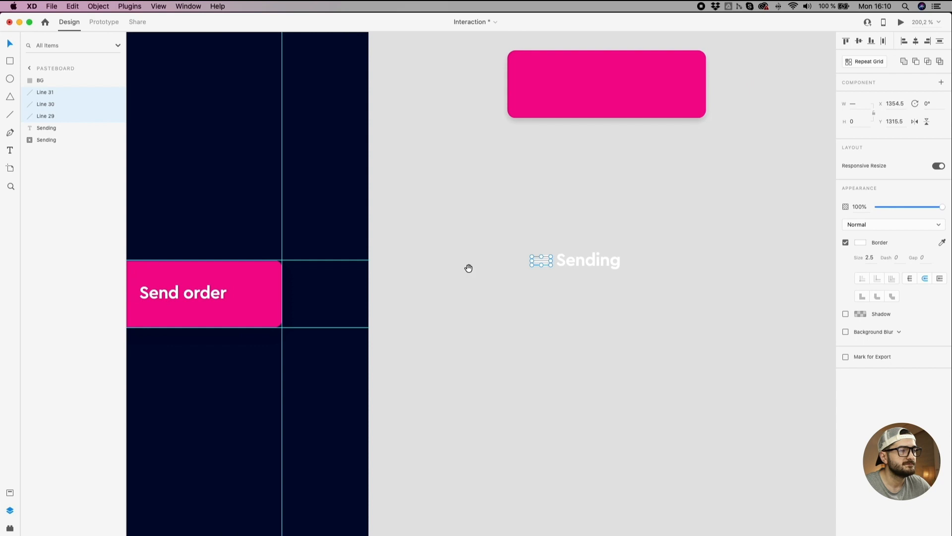
scroll(468, 269, "left", 3)
Step: Examine how the three lines and the Sending text sit together as the button label
left_click(541, 214)
left_click_drag(541, 215, 683, 261)
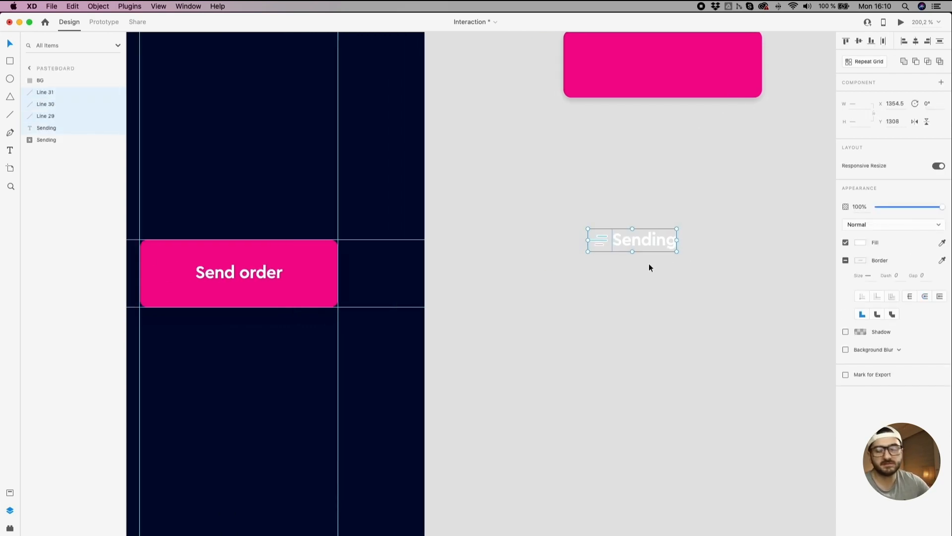
left_click(561, 282)
scroll(625, 227, "up", 5)
left_click_drag(629, 261, 644, 261)
left_click(623, 244)
left_click(627, 229)
left_click_drag(625, 229, 630, 229)
scroll(620, 225, "down", 8)
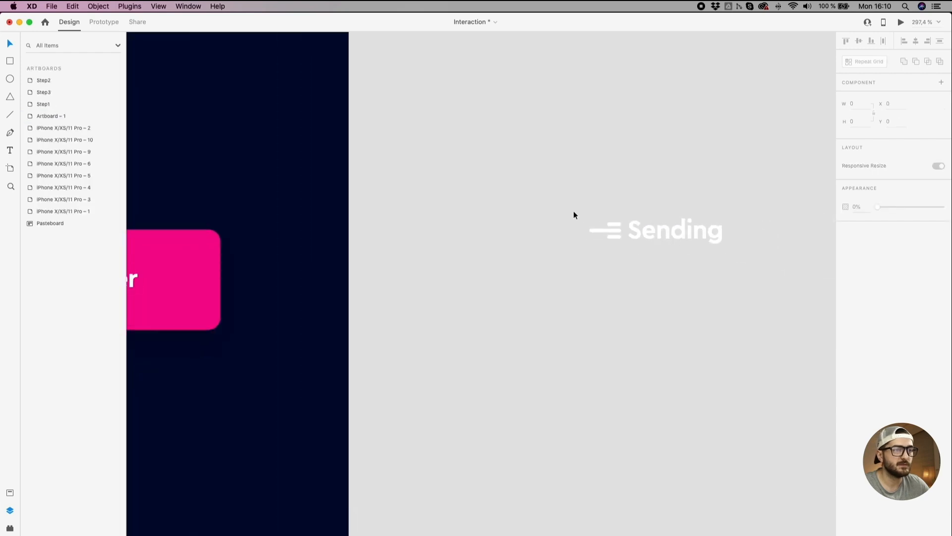
Step: Move the three lines and the text to X 1316.5, Y 1320, then group them as Sending
left_click_drag(554, 198, 756, 271)
scroll(744, 263, "down", 3)
left_click_drag(714, 248, 674, 258)
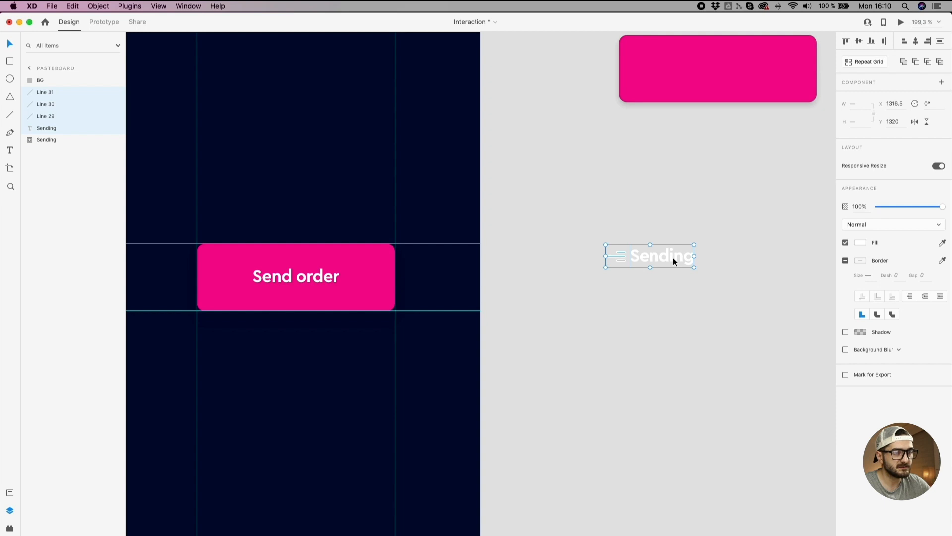
key("super+g")
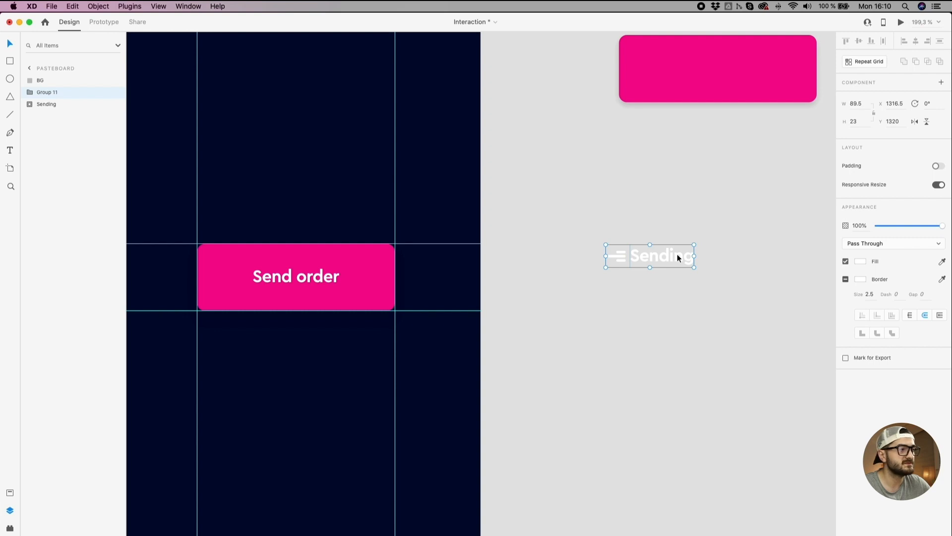
double_click(46, 93)
type("Sending")
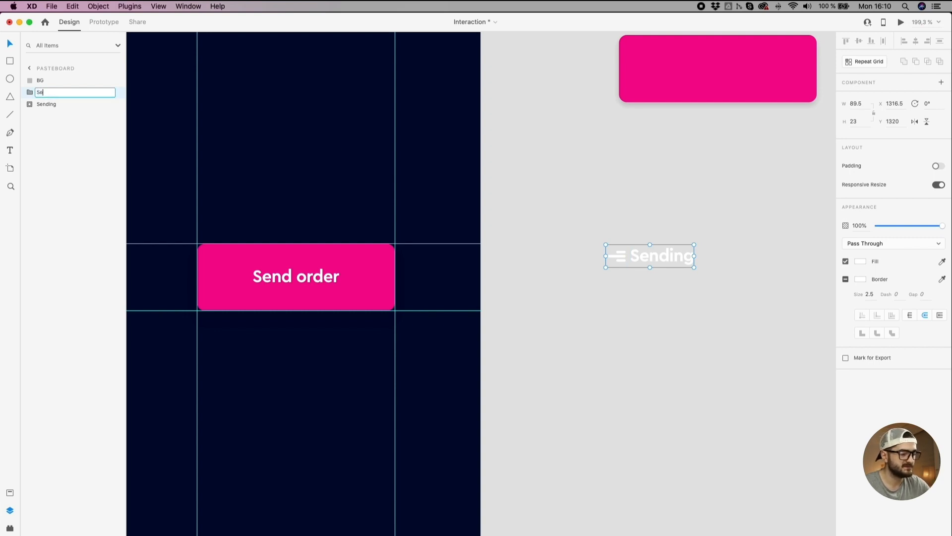
key("Return")
left_click(734, 253)
Step: Duplicate Step3's BG rectangle onto the pasteboard just above the Sending group and turn off the copy's shadow
scroll(449, 213, "down", 3)
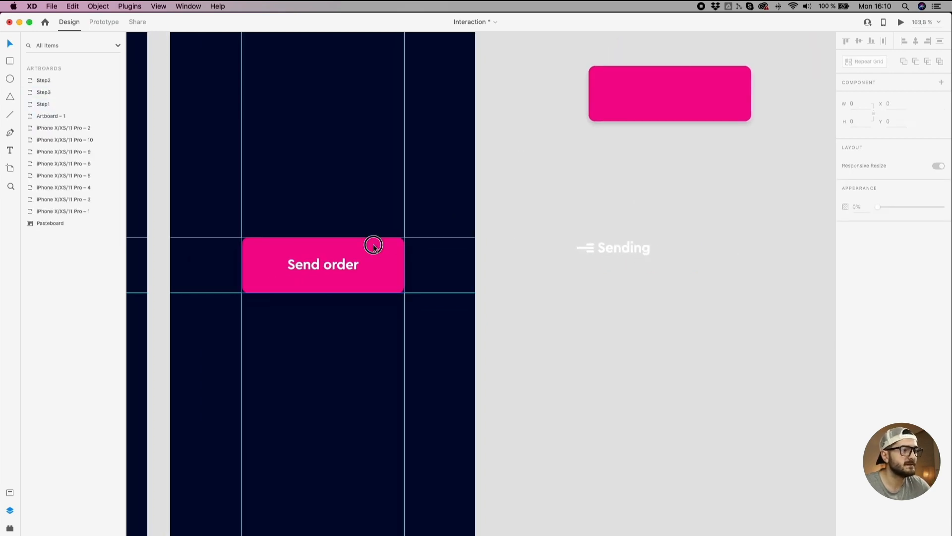
left_click(376, 259)
left_click_drag(376, 259, 648, 189)
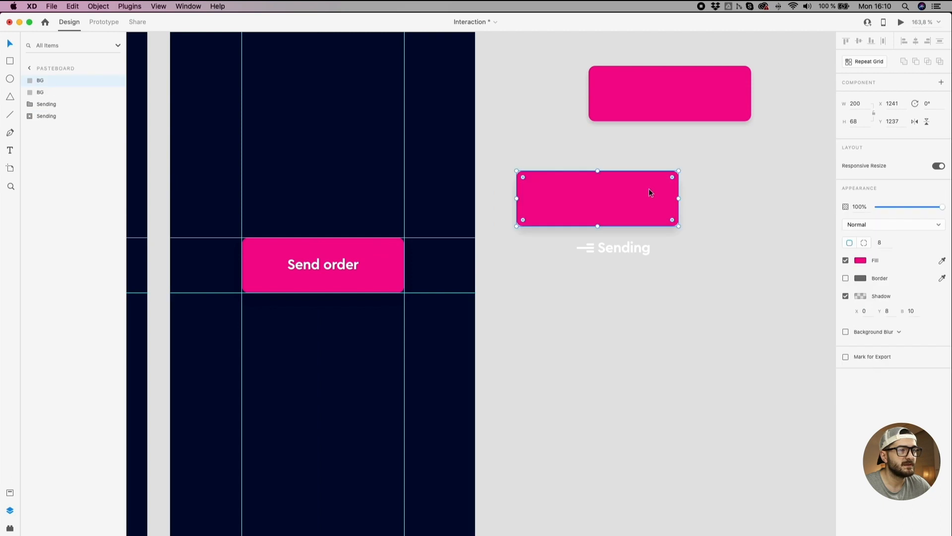
left_click(846, 296)
Step: Centre the Sending group and the copied BG rectangle on each other horizontally and vertically
left_click(628, 254, "shift")
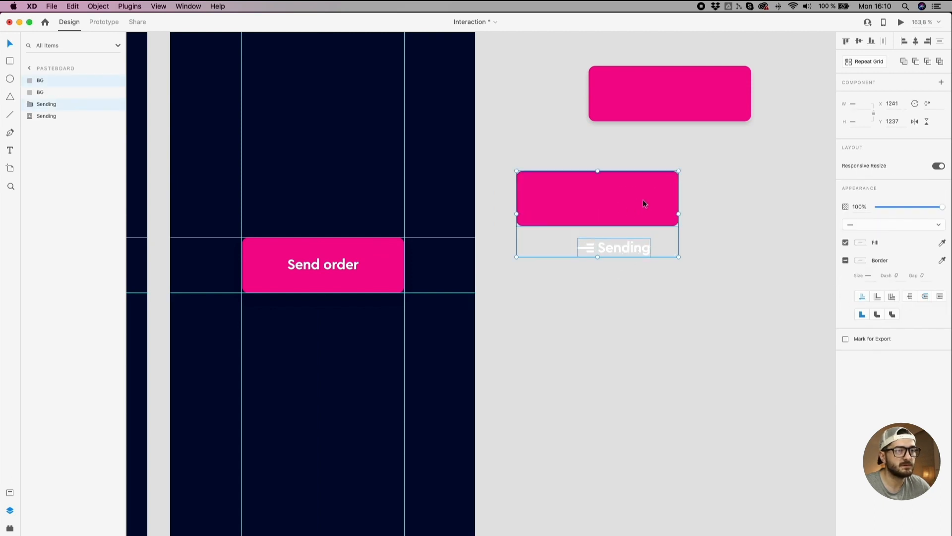
left_click(917, 41)
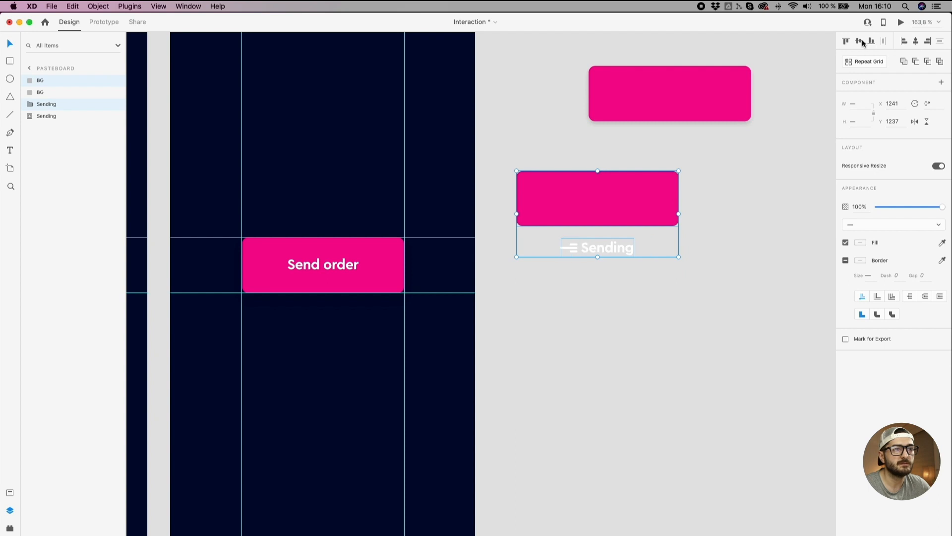
left_click(859, 41)
Step: Mask the Sending group with the copied BG rectangle
left_click_drag(729, 181, 517, 264)
right_click(577, 221)
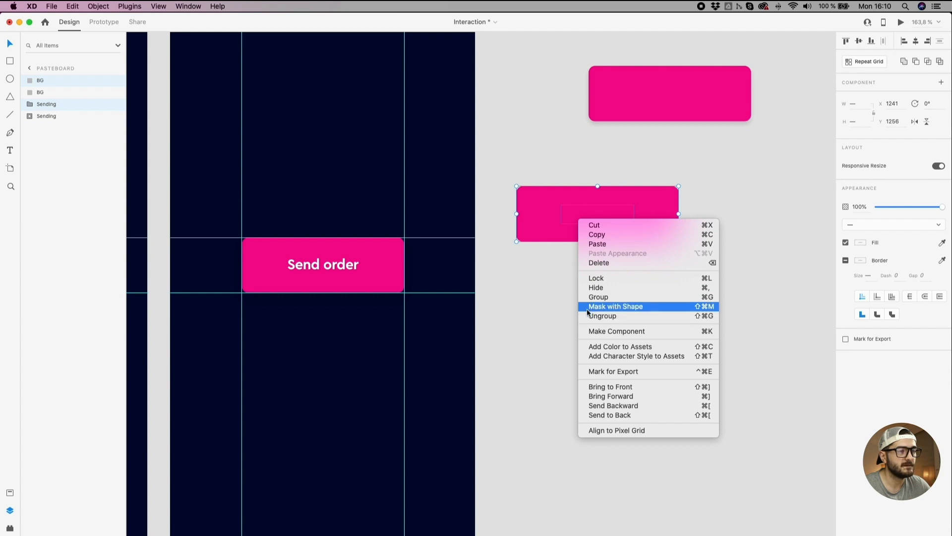
left_click(587, 308)
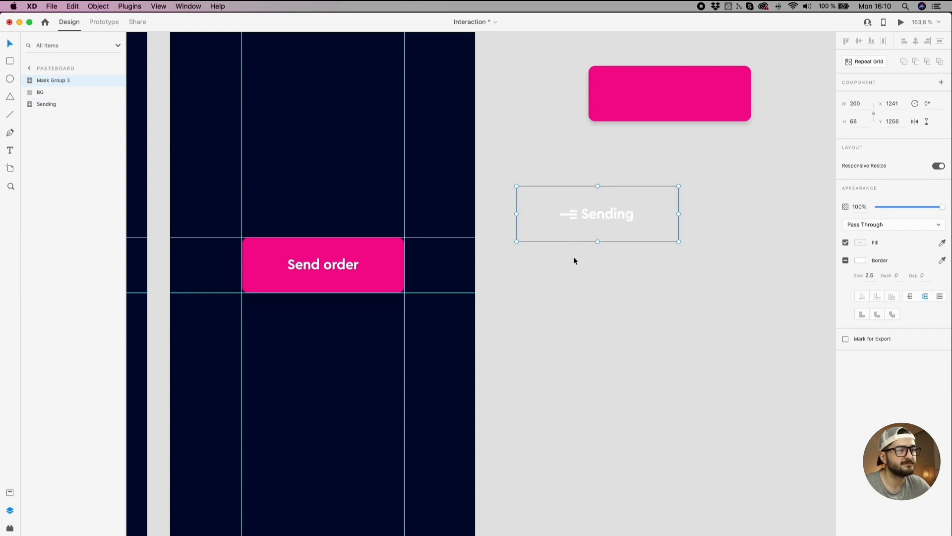
Step: Move the new mask group onto Step3 above the Send order button, at X 88, Y 287
left_click_drag(593, 212, 312, 193)
scroll(426, 201, "left", 5)
key("Right")
key("Right")
key("Right")
key("Right")
key("Right")
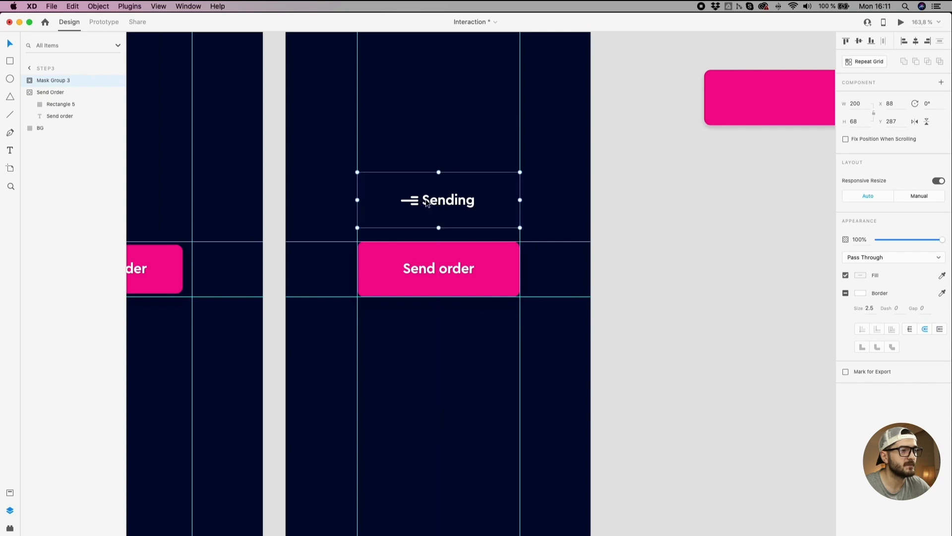
Step: Rename the new mask group on Step3 as Sending
scroll(426, 203, "left", 1)
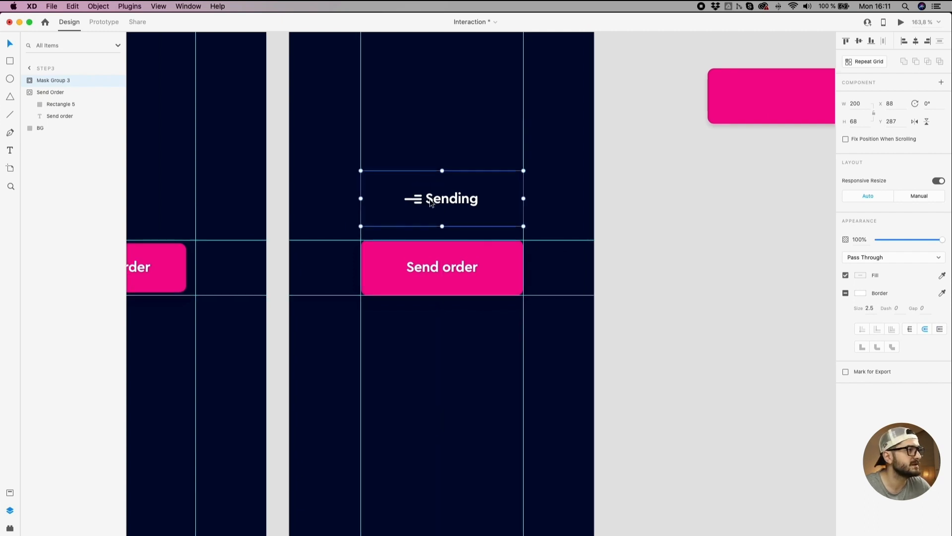
double_click(44, 80)
type("Sending")
key("Return")
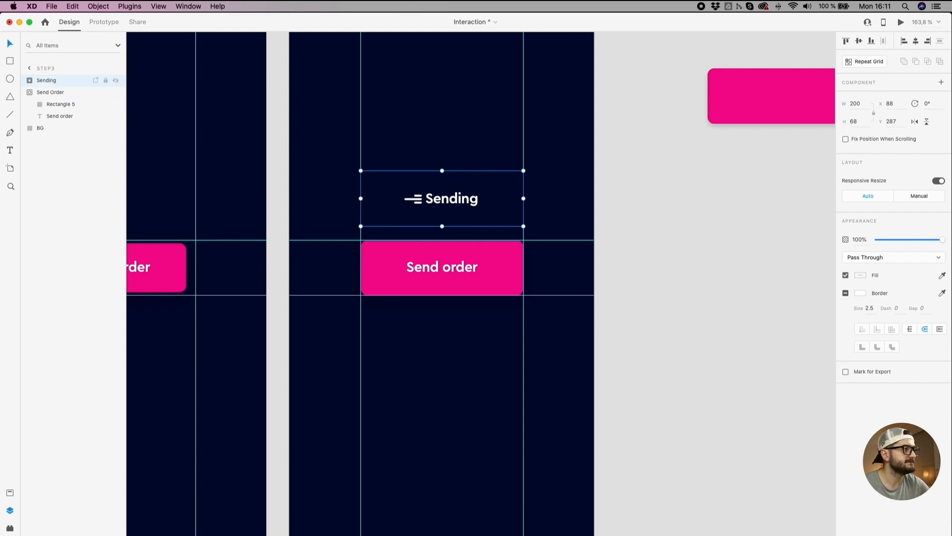
left_click(653, 200)
Step: Move the Sending mask group down over the Send order button on Step3, to X 88, Y 372
left_click(441, 199)
left_click_drag(441, 200, 481, 196)
scroll(477, 247, "up", 5)
left_click(485, 252)
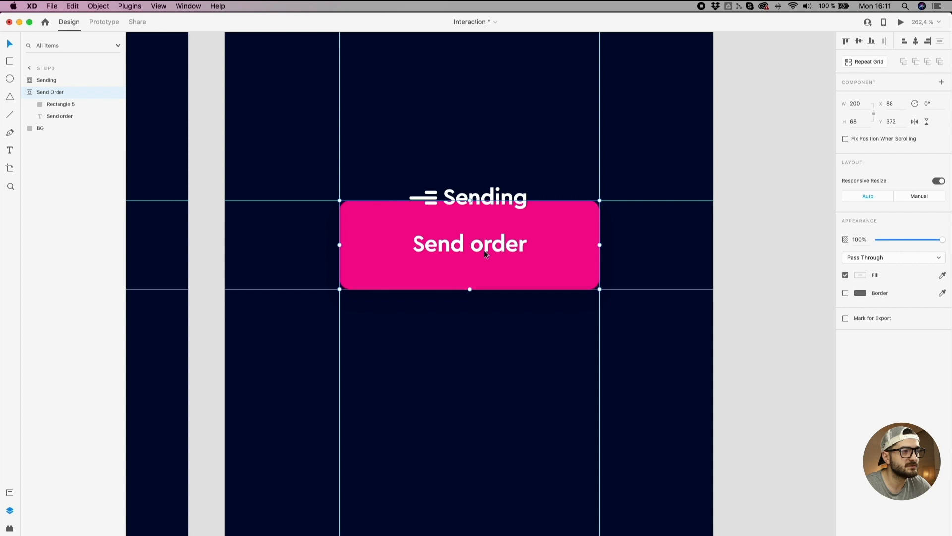
left_click(491, 193)
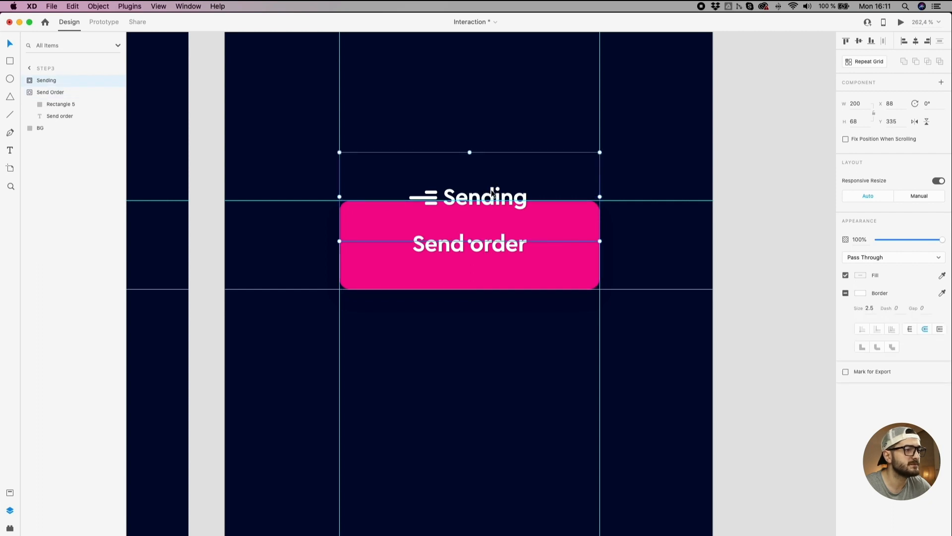
left_click_drag(490, 194, 489, 238)
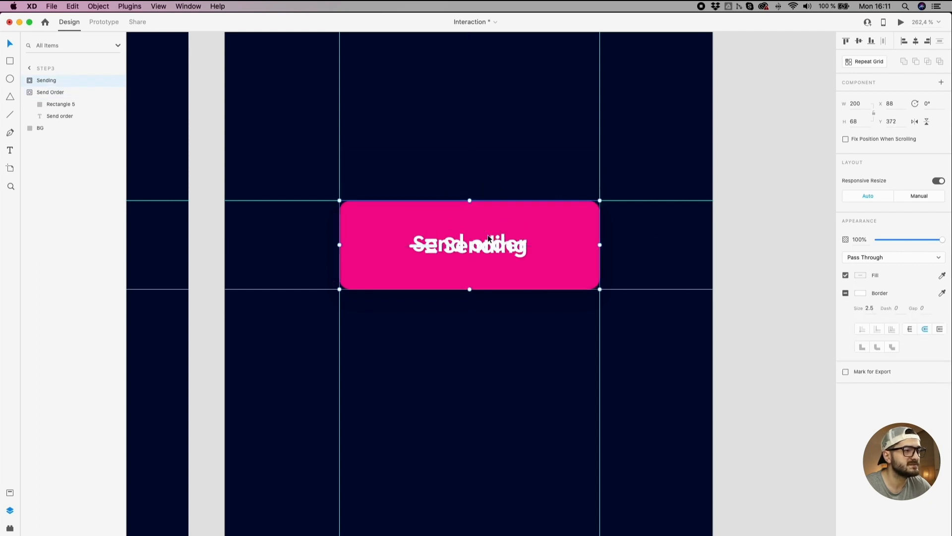
scroll(489, 238, "down", 5)
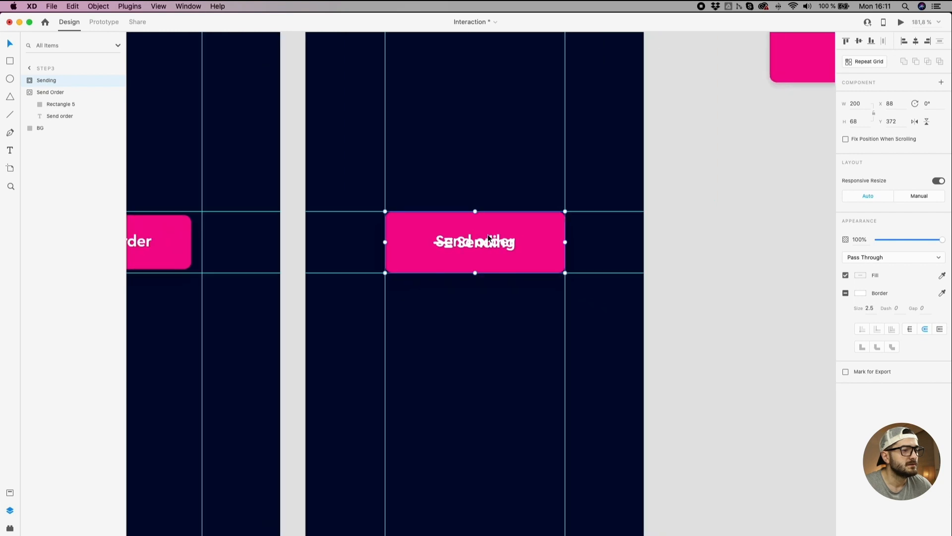
Step: Shift the Send order text inside its mask group on Step3 150 px to the right, to X 294
left_click(29, 92)
left_click(30, 92)
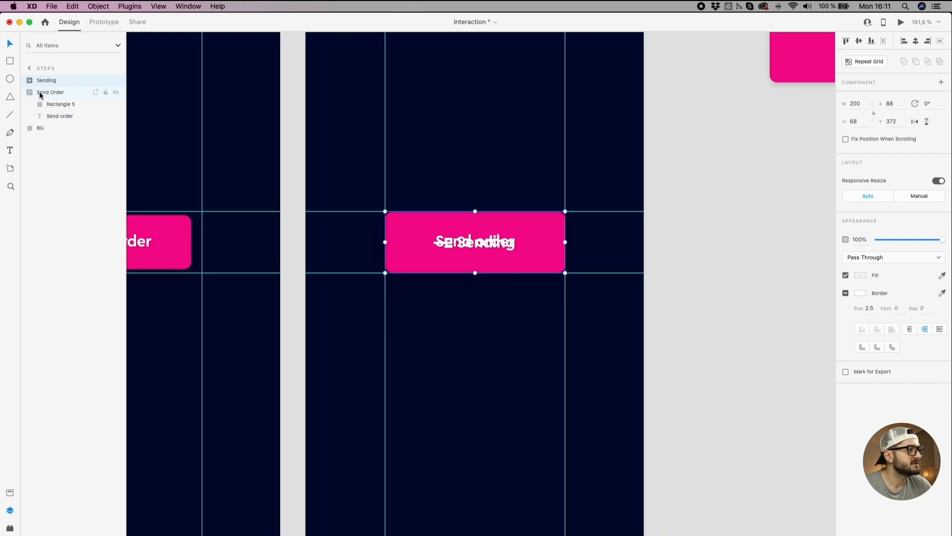
left_click(53, 116)
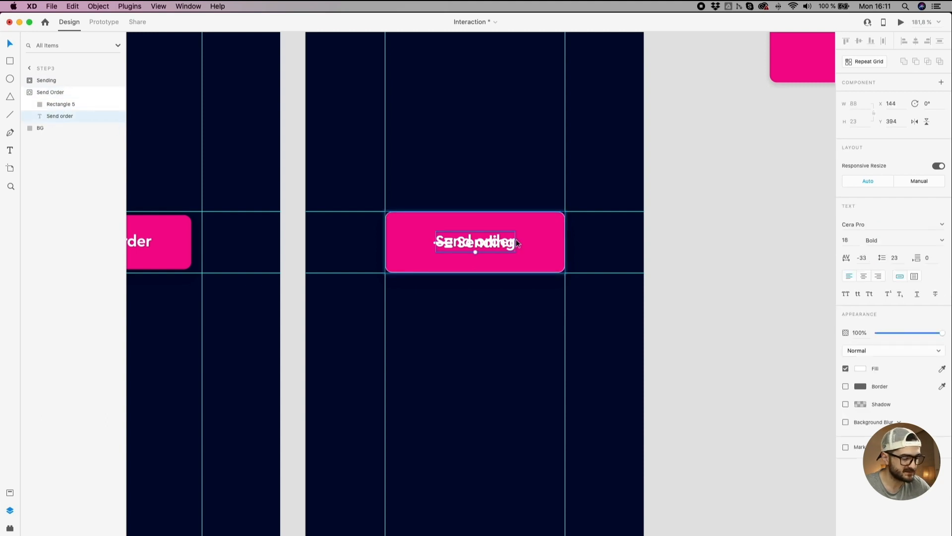
key("shift+Right")
key("shift+Right")
key("shift+Right")
key("shift+Right")
key("shift+Right")
key("shift+Right")
key("shift+Right")
key("shift+Right")
key("shift+Right")
key("shift+Right")
key("shift+Right")
key("shift+Right")
key("shift+Right")
key("shift+Right")
key("shift+Right")
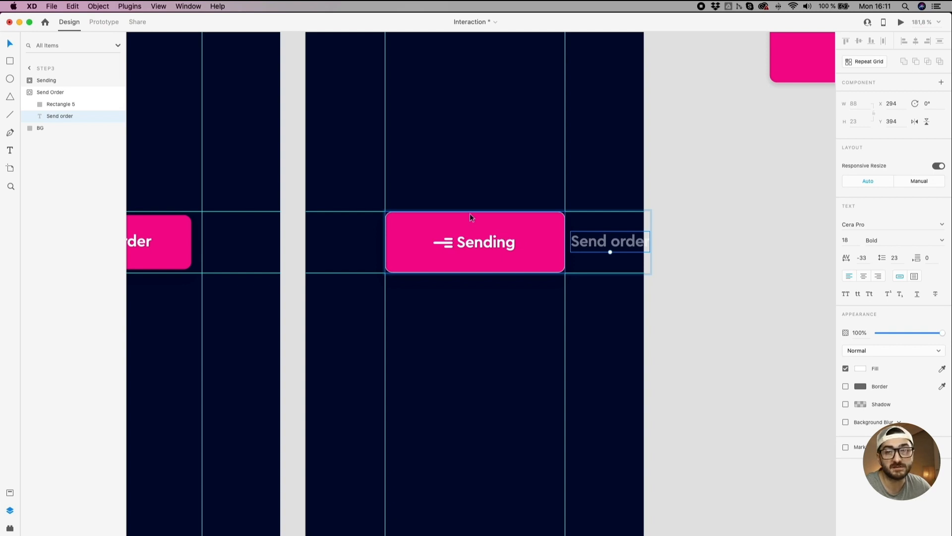
left_click(504, 286)
Step: Copy the Sending mask group from Step3 and paste it onto the Step2 artboard
left_click(492, 244)
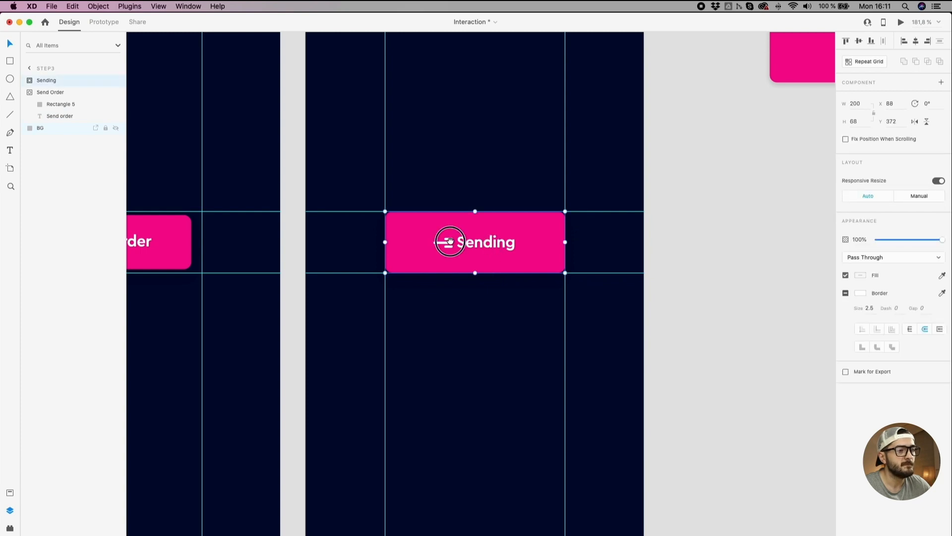
scroll(493, 245, "left", 2)
scroll(489, 249, "down", 3)
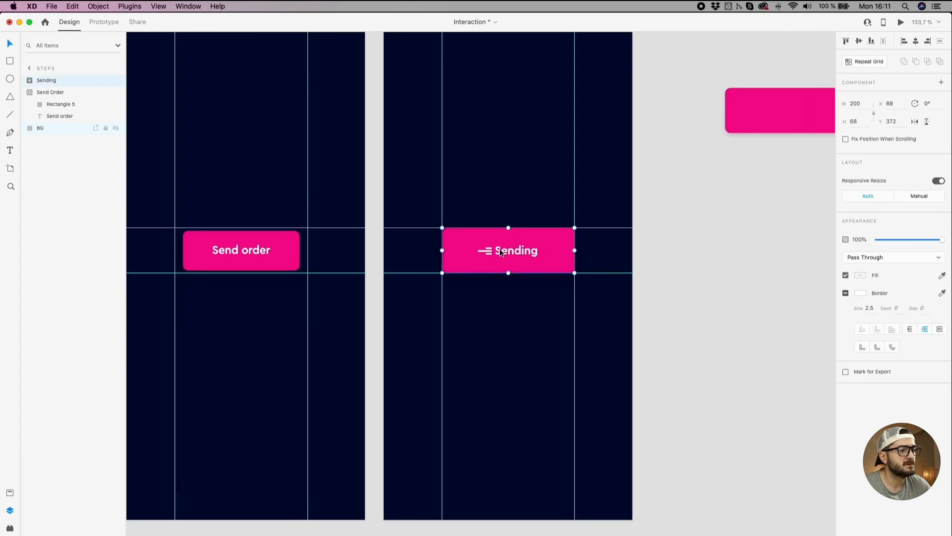
left_click(643, 266)
left_click(518, 252)
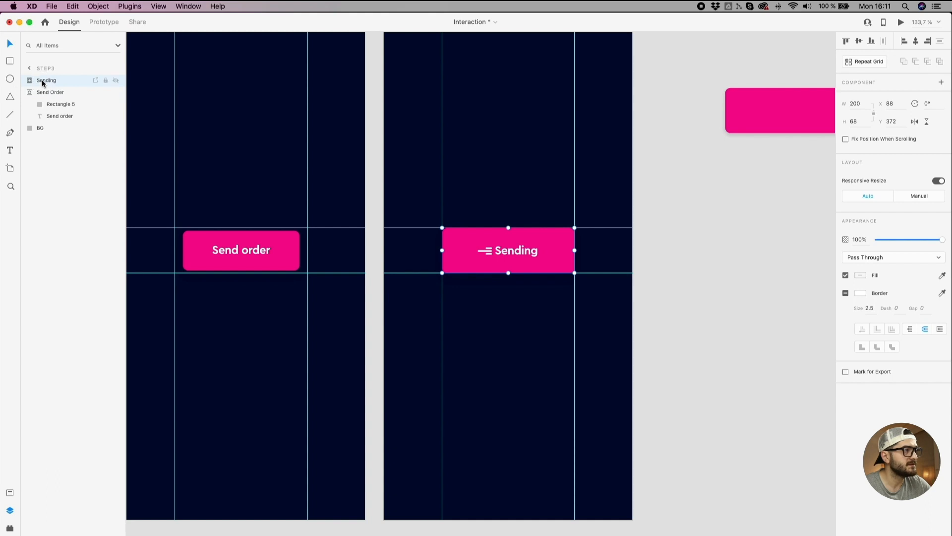
scroll(351, 286, "left", 3)
scroll(350, 286, "left", 3)
left_click(392, 276)
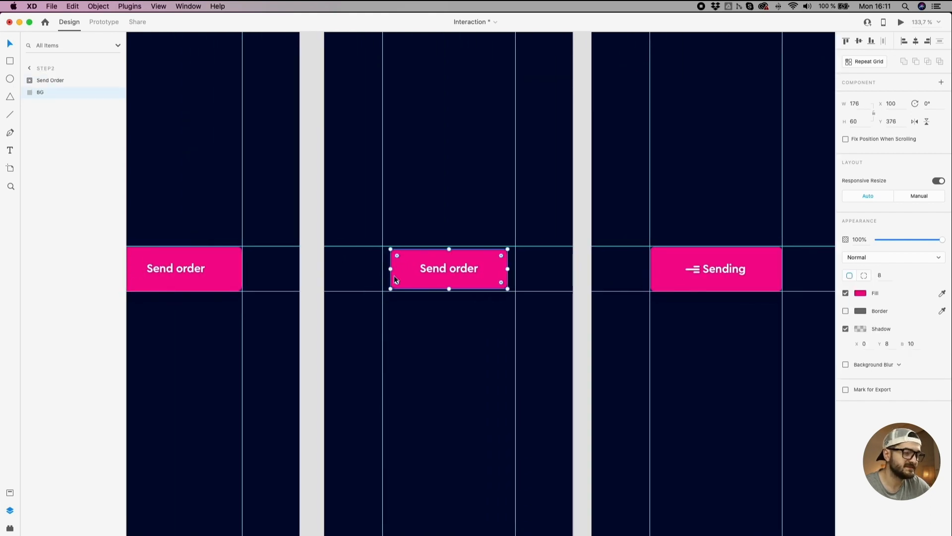
key("super+v")
Step: Shift the inner Sending label group inside its mask group on Step2 160 px to the left, to X -17
left_click(25, 80)
left_click(55, 104)
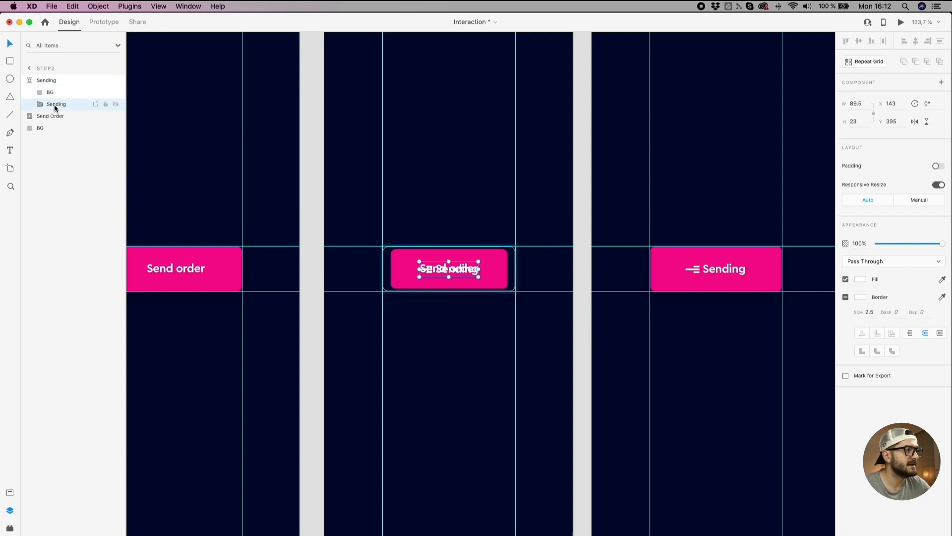
scroll(362, 246, "up", 3)
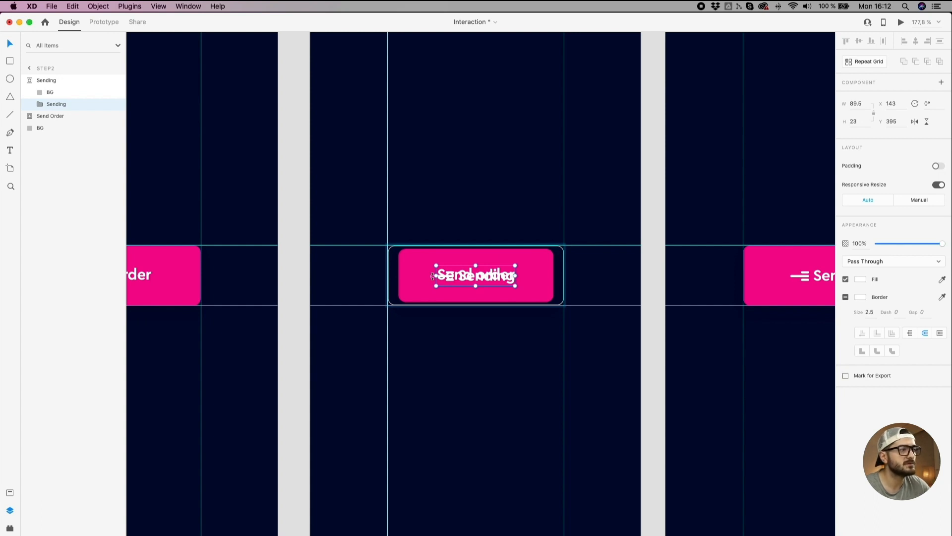
key("shift+Left")
key("shift+Left")
key("shift+Left")
key("shift+Left")
key("shift+Left")
key("shift+Left")
key("shift+Left")
key("shift+Left")
key("shift+Left")
key("shift+Left")
key("shift+Left")
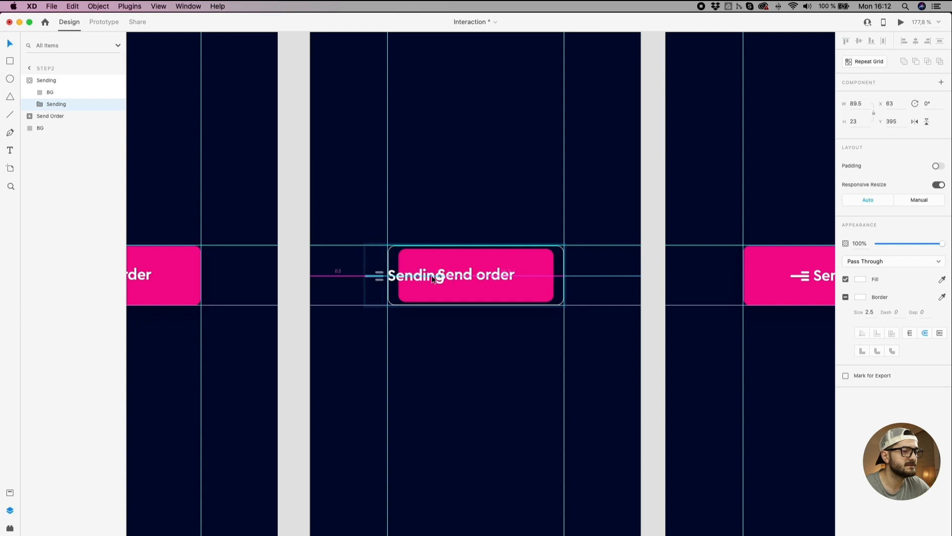
key("shift+Left")
key("shift+Left")
key("shift+Left")
key("shift+Left")
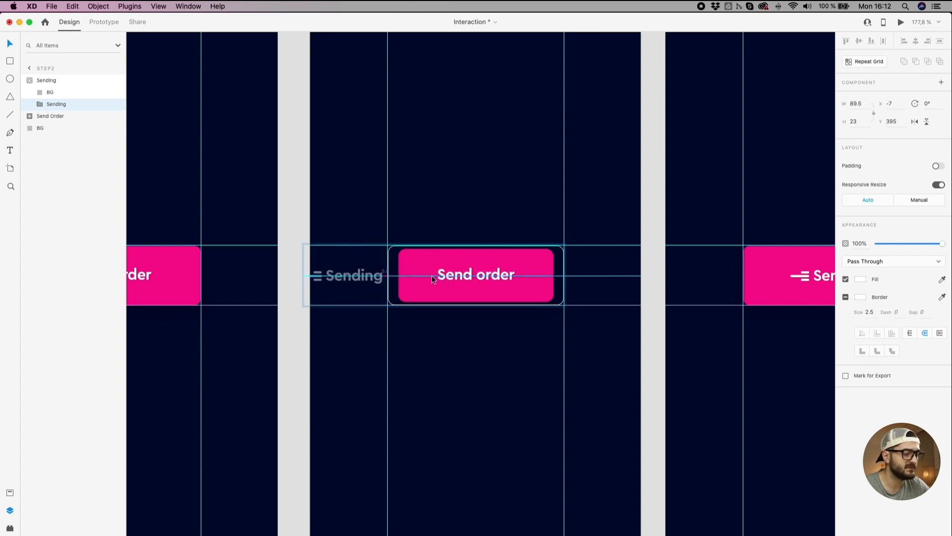
key("shift+Left")
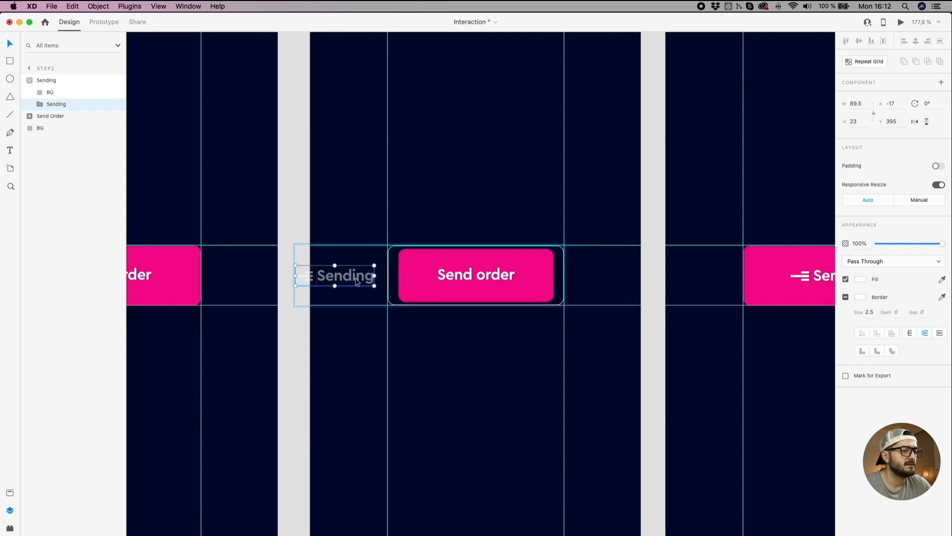
Step: Delete the spare pink button lying on the pasteboard beside Step3
left_click(375, 227)
scroll(374, 227, "down", 3)
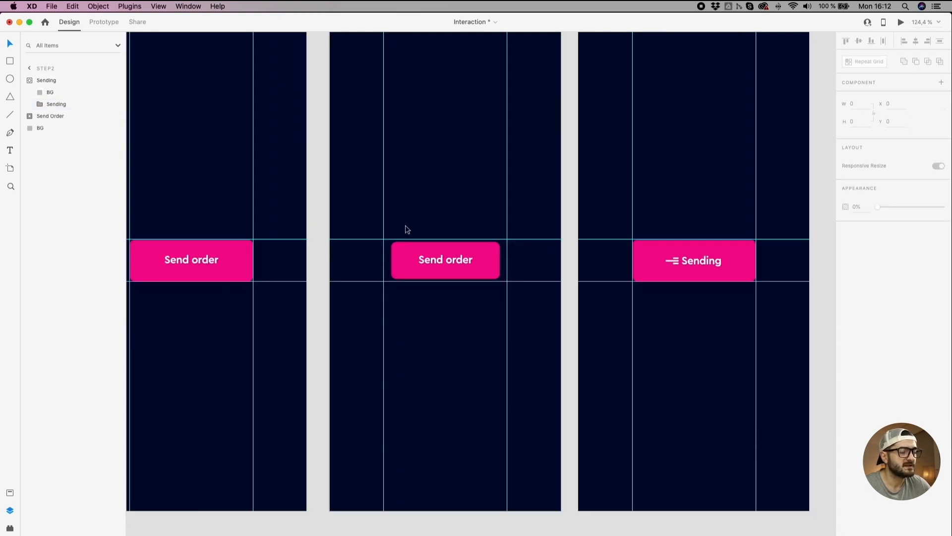
scroll(405, 230, "down", 2)
left_click_drag(533, 202, 544, 207)
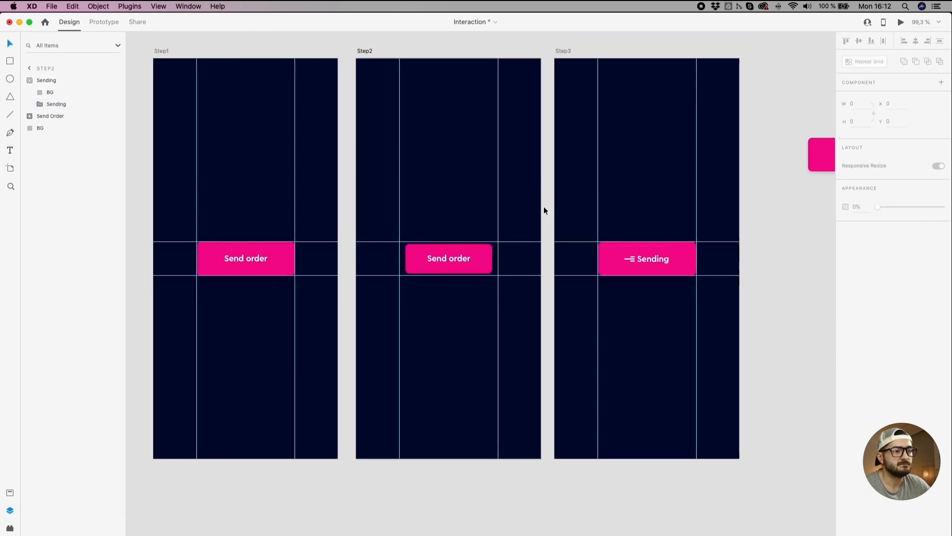
scroll(736, 184, "down", 5)
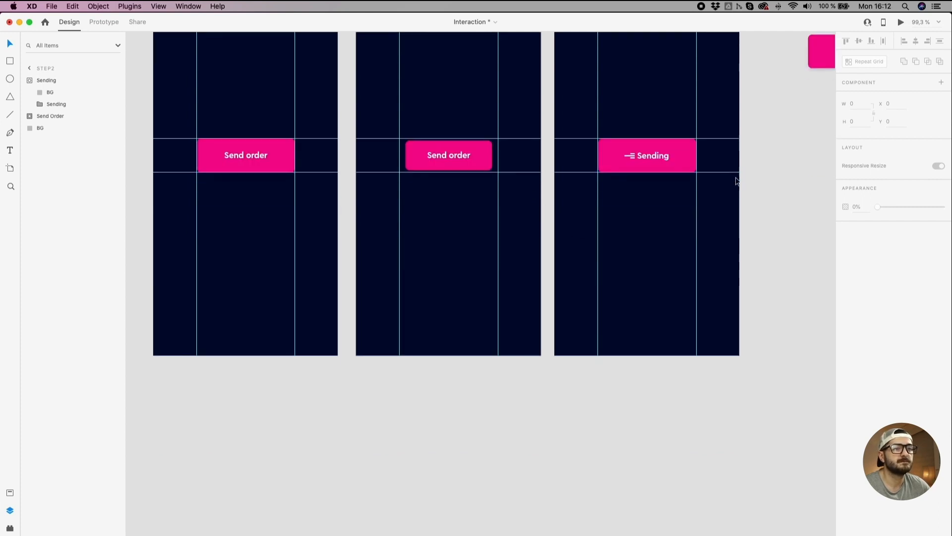
scroll(775, 159, "down", 2)
scroll(776, 157, "up", 5)
scroll(776, 157, "right", 4)
left_click_drag(635, 151, 686, 221)
key("Delete")
left_click_drag(425, 253, 554, 253)
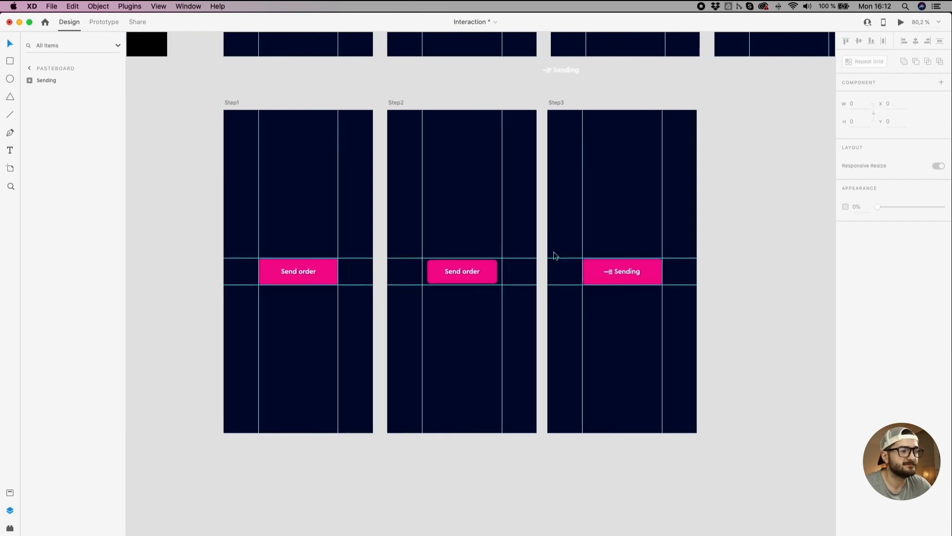
Step: Switch to prototyping and link the Send order button's background on Step1 to the Step2 artboard
left_click(233, 102)
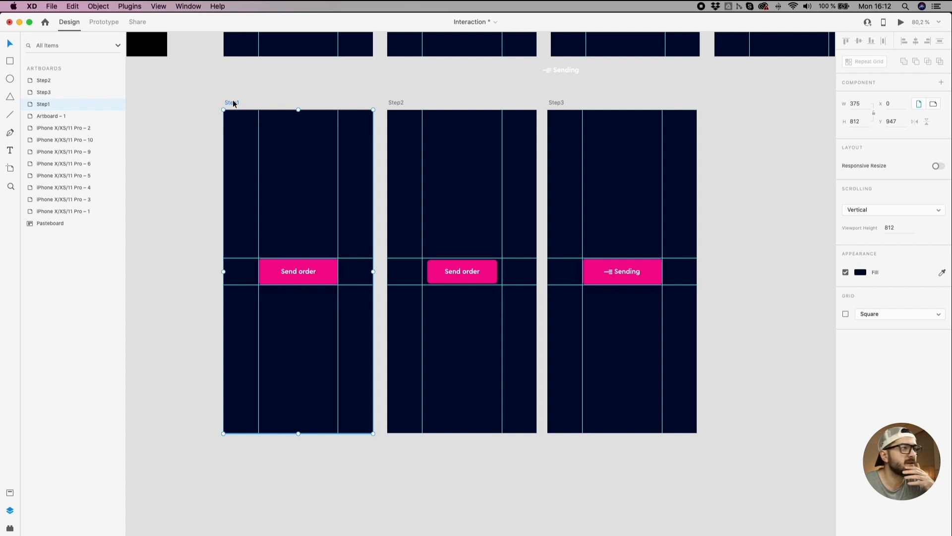
left_click(235, 98)
left_click(231, 103)
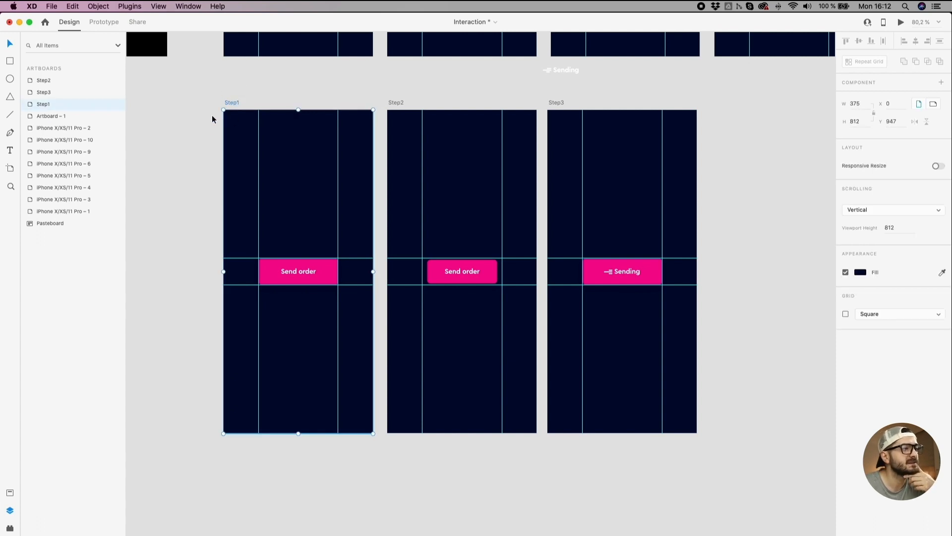
left_click(105, 22)
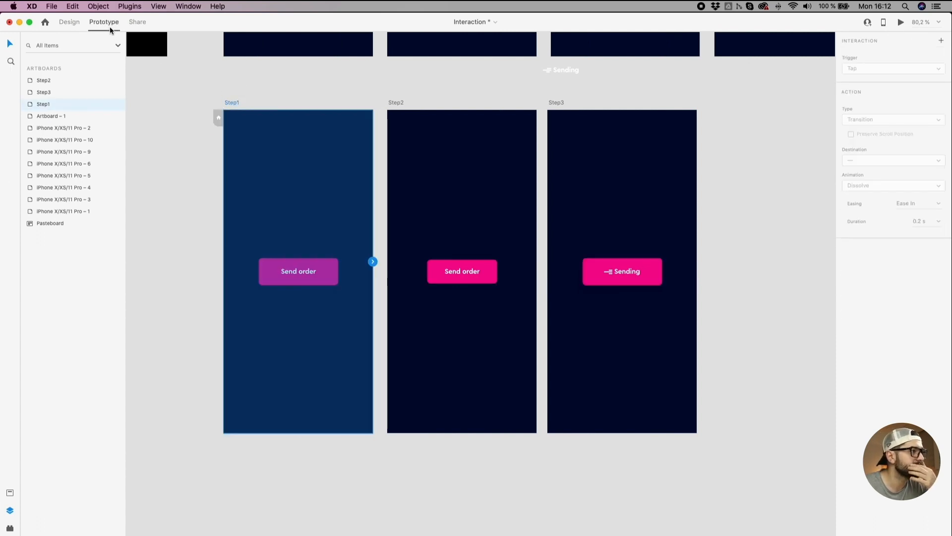
left_click(155, 236)
left_click(324, 263)
left_click(324, 264)
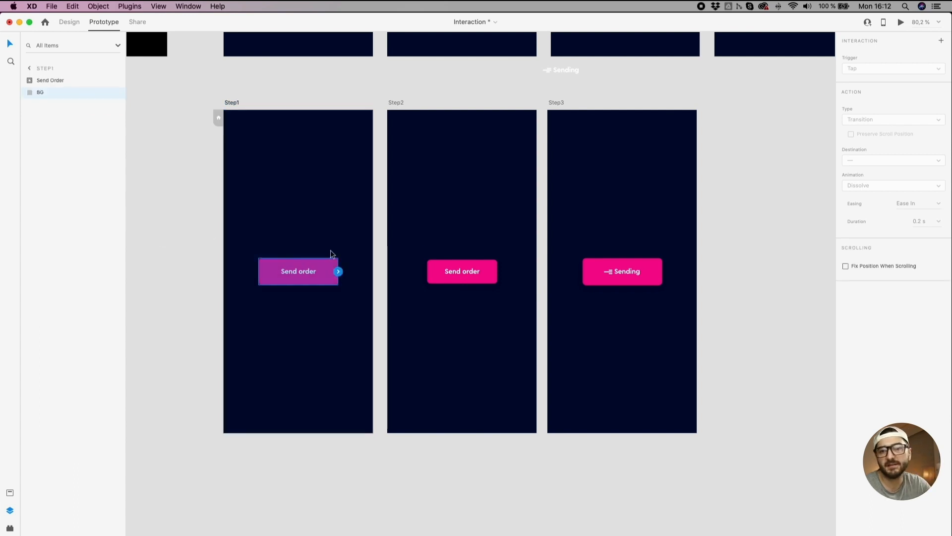
left_click_drag(338, 271, 434, 279)
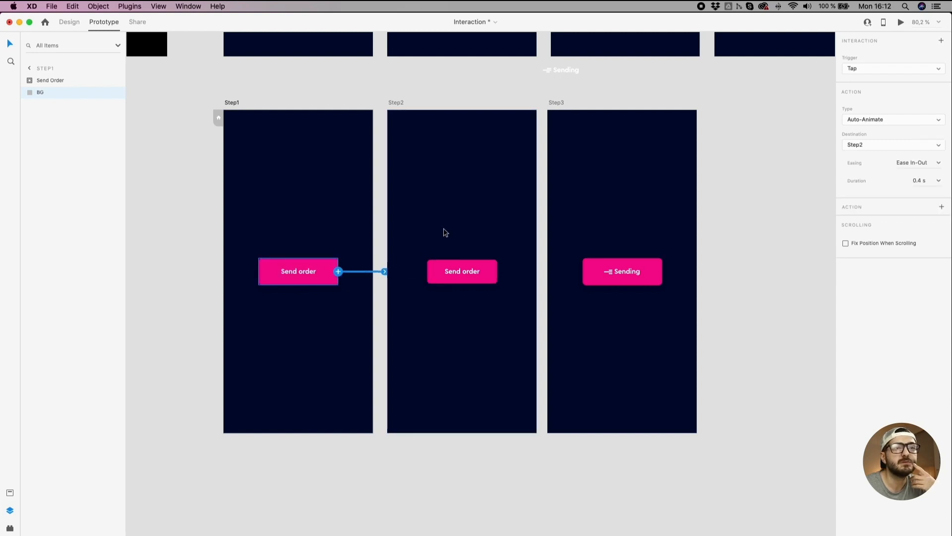
Step: Keep the Tap trigger on the Step1 link and set its duration to 0.2 s with easing None
left_click(885, 67)
left_click(886, 69)
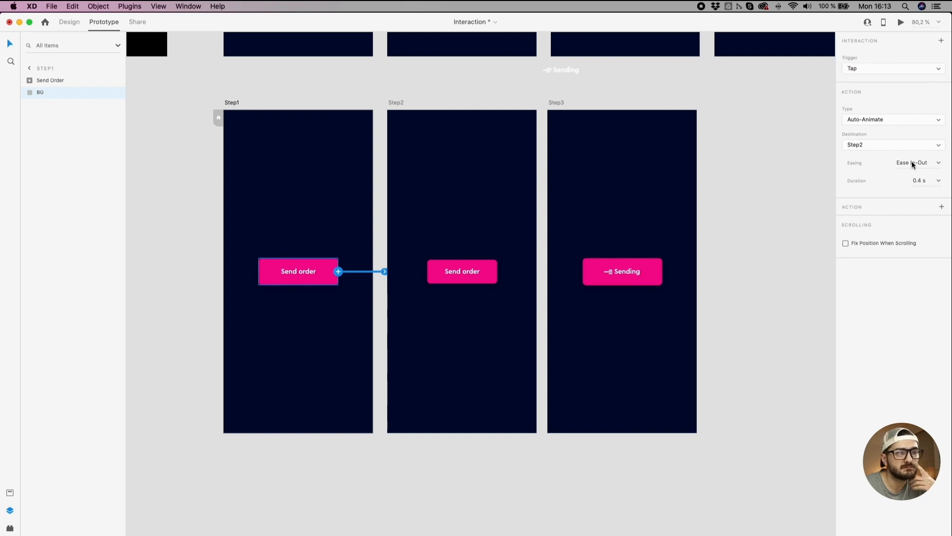
left_click(938, 182)
left_click(933, 192)
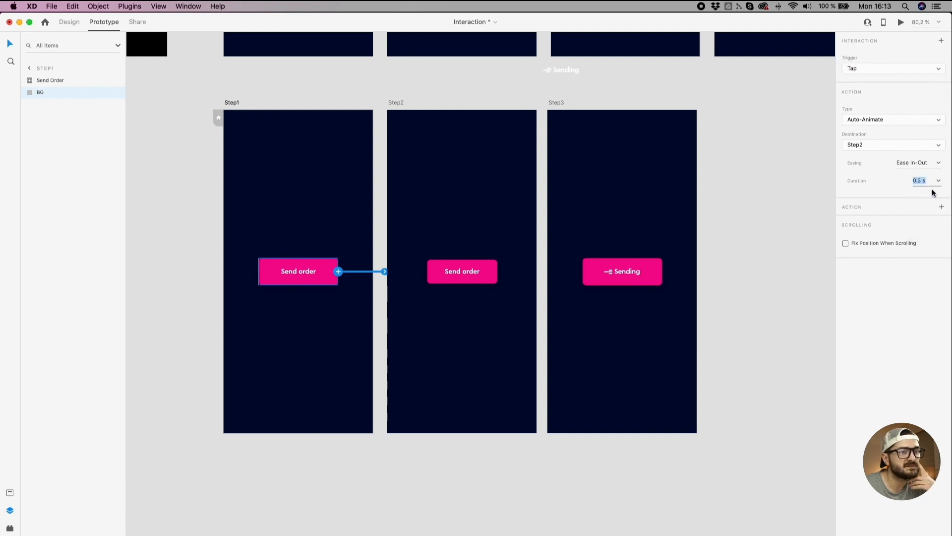
left_click(935, 163)
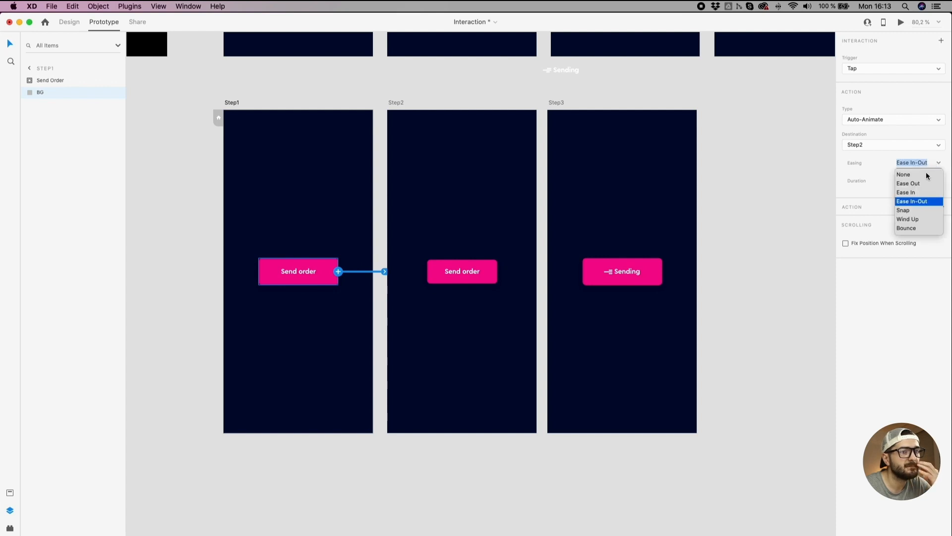
left_click(926, 175)
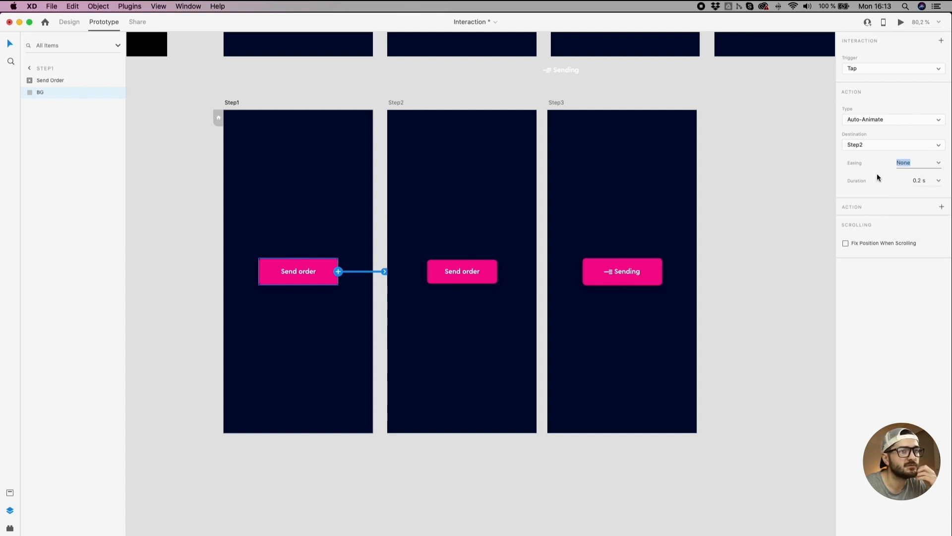
left_click(404, 87)
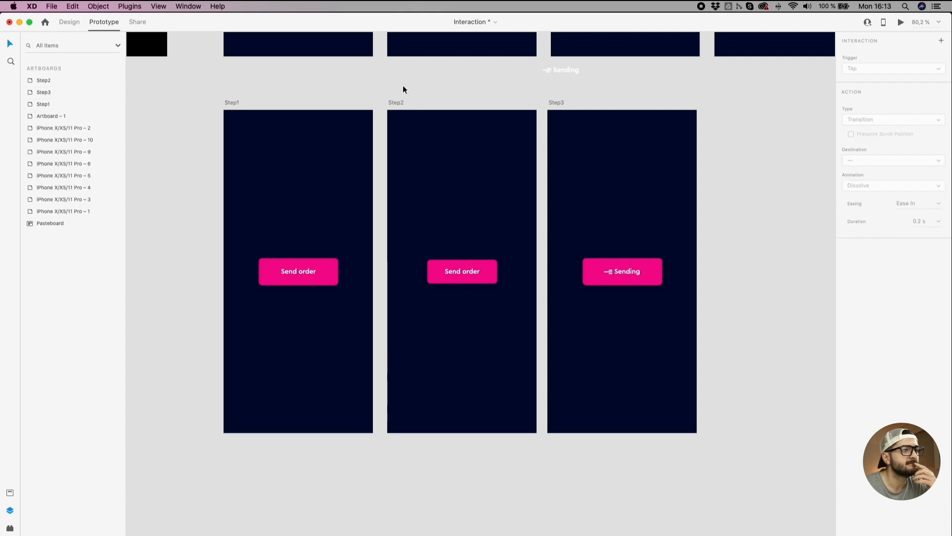
Step: Link the whole Step2 artboard to Step3 with a Time trigger and Ease In-Out easing
left_click(397, 103)
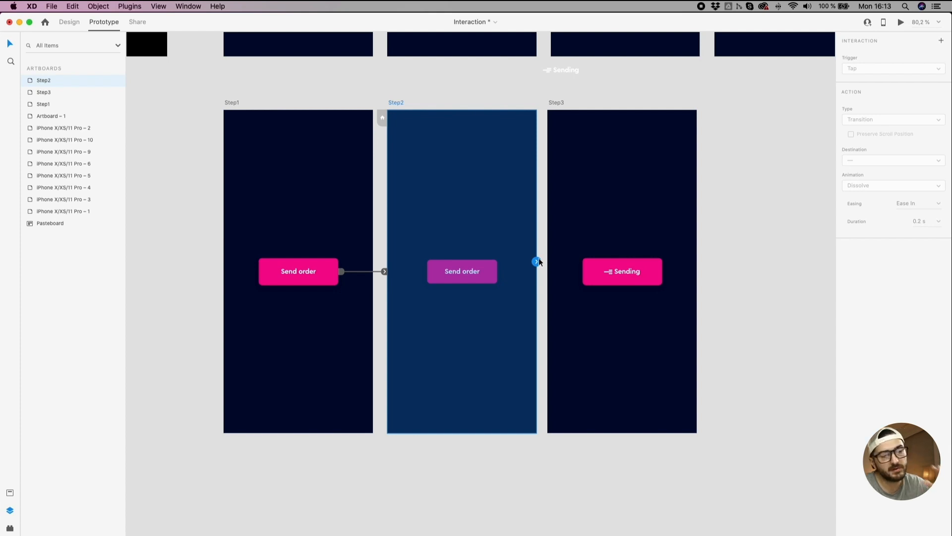
left_click_drag(537, 261, 554, 271)
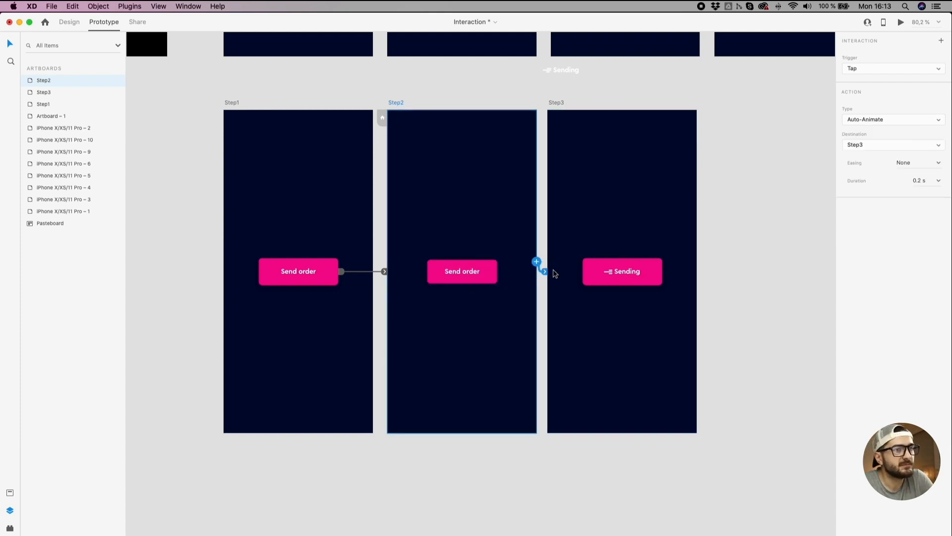
left_click(882, 69)
left_click(872, 85)
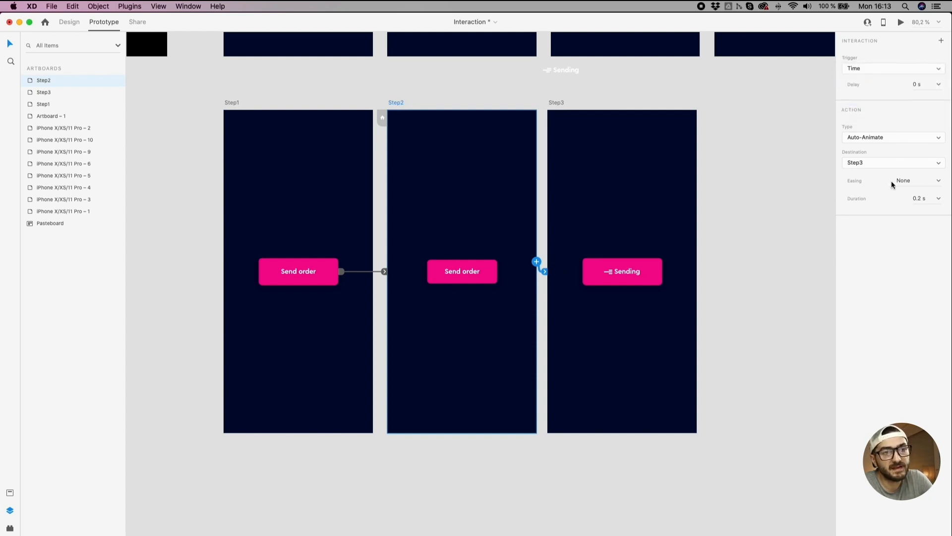
left_click(938, 182)
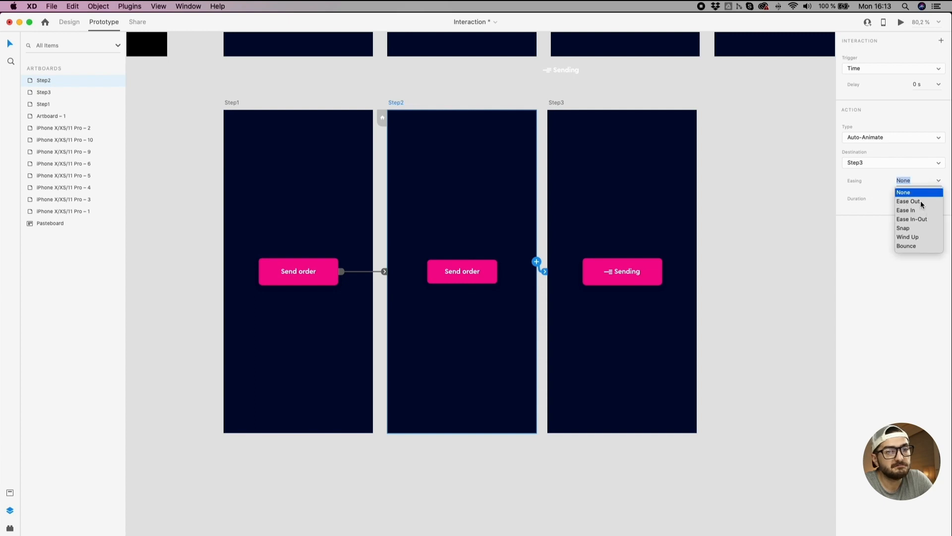
left_click(915, 220)
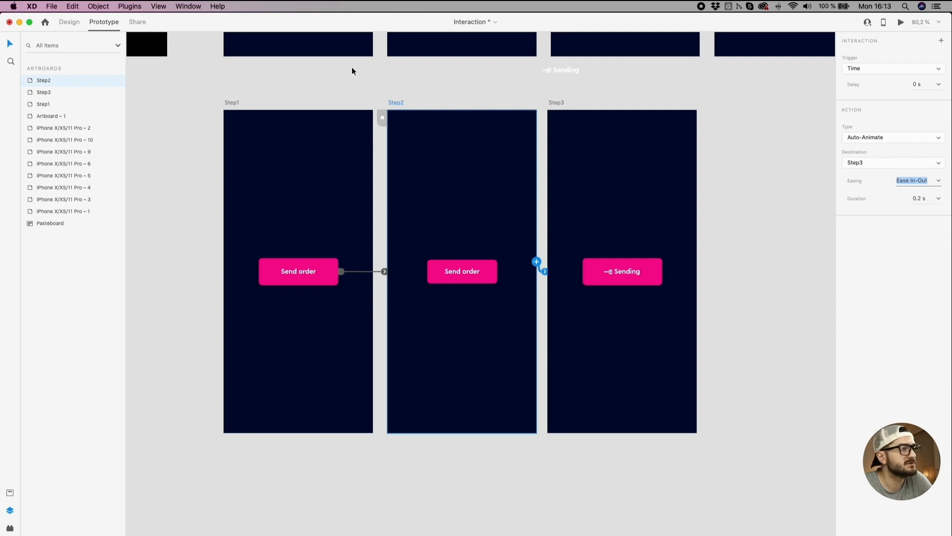
Step: Preview the prototype from Step1 and play the Send order button interaction
left_click(228, 101)
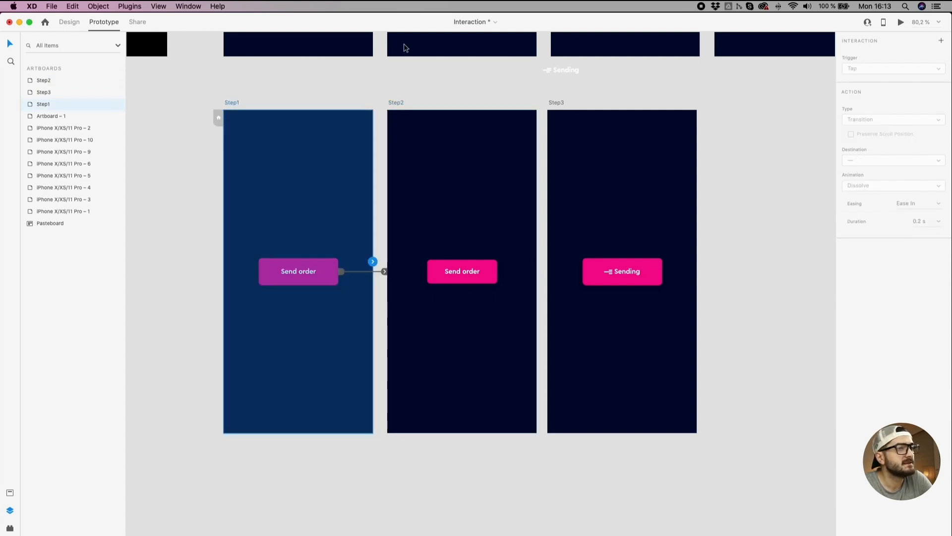
left_click(901, 22)
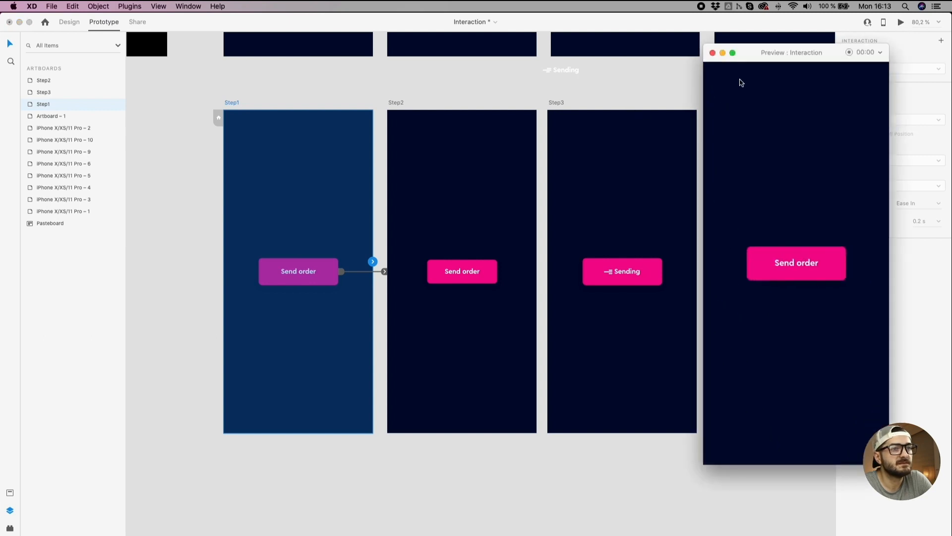
left_click_drag(750, 61, 495, 45)
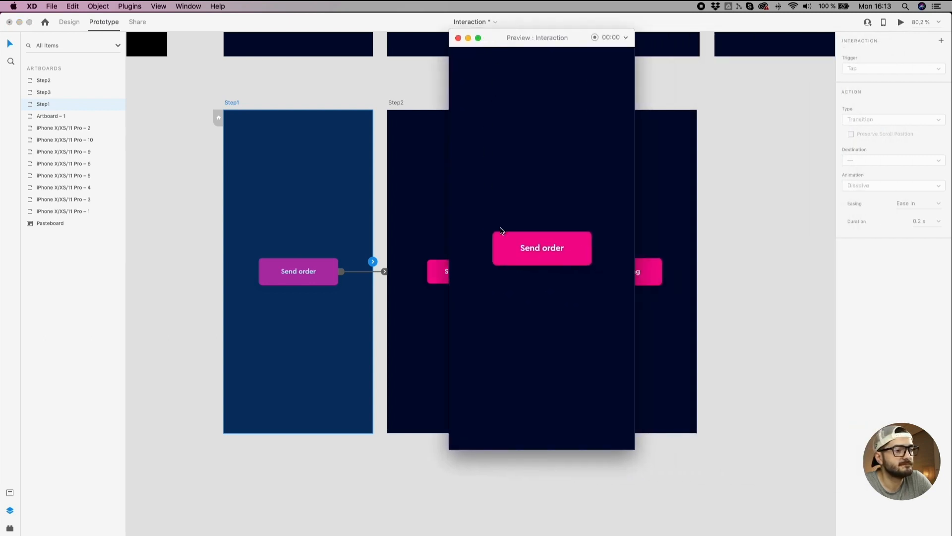
left_click(503, 245)
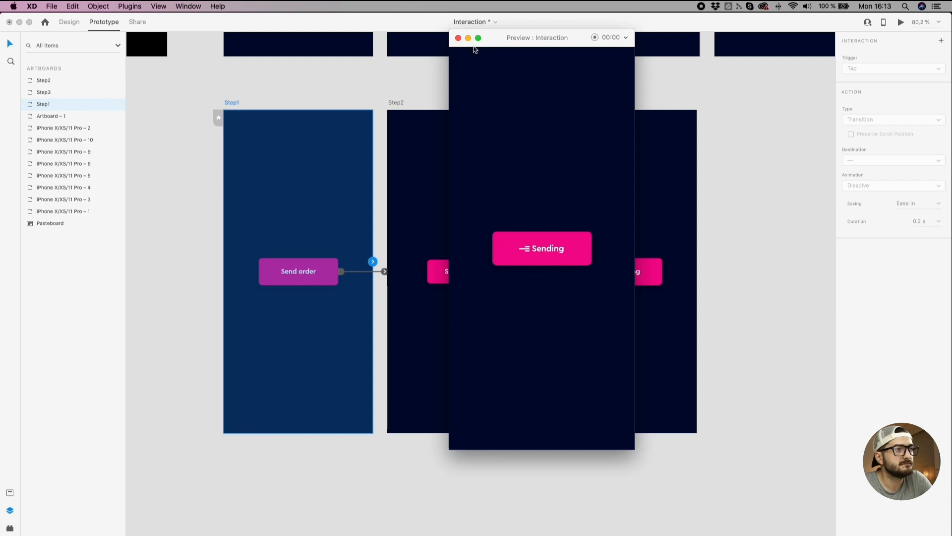
Step: Select the link from Step1 to Step2 and check its duration options
left_click(385, 272)
left_click(384, 272)
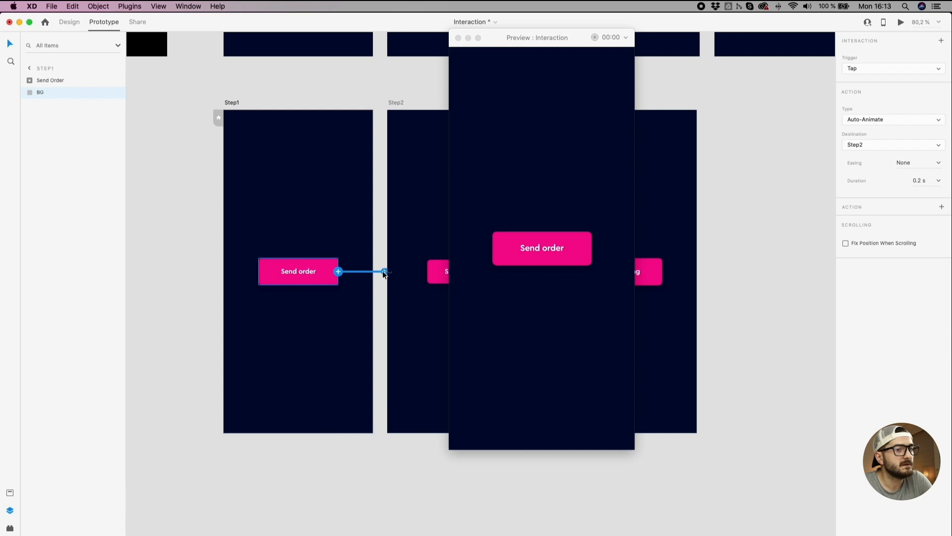
left_click(939, 182)
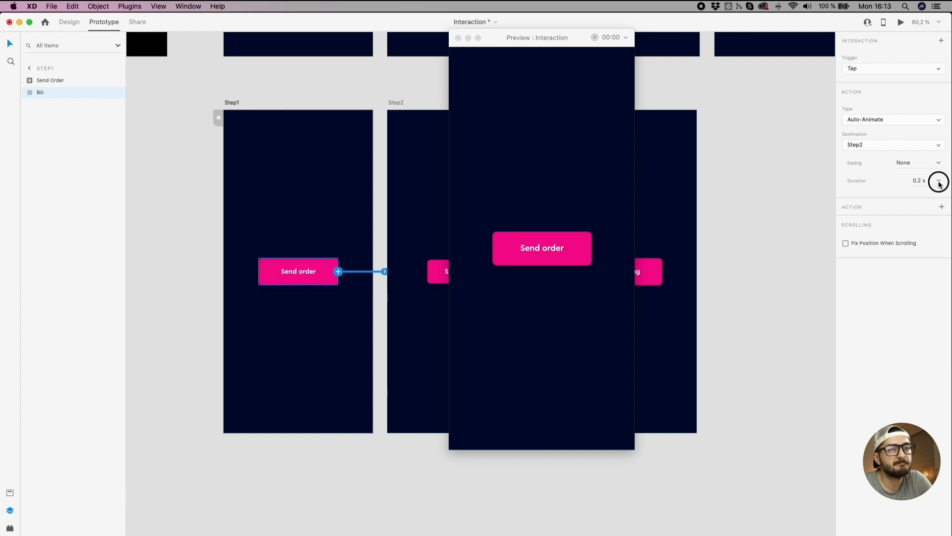
left_click(879, 189)
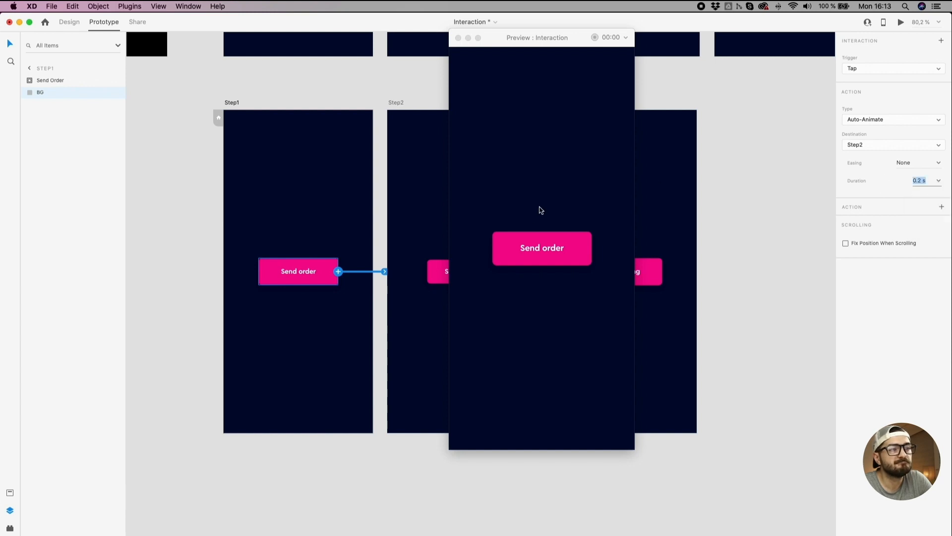
Step: Replay the Send order interaction in the preview, restarting it from the Step1 artboard
left_click(529, 243)
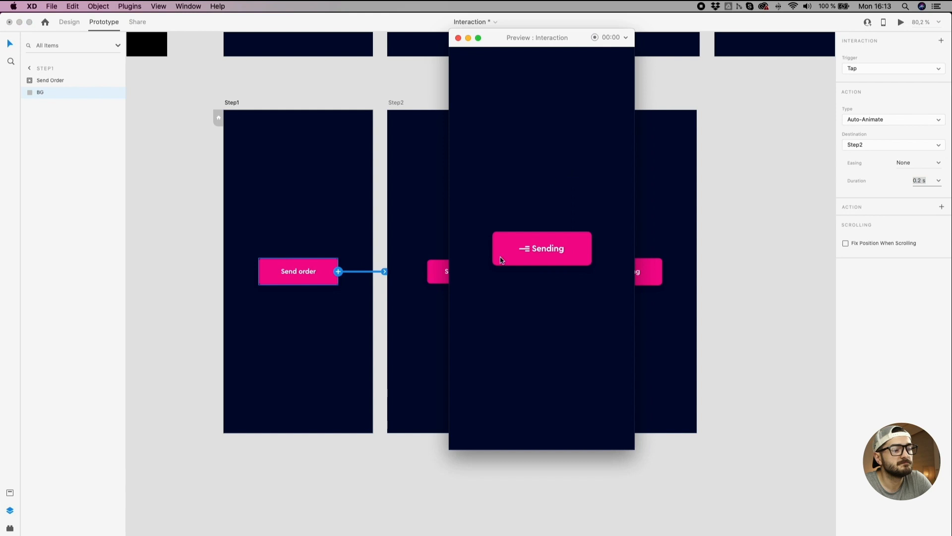
left_click(392, 101)
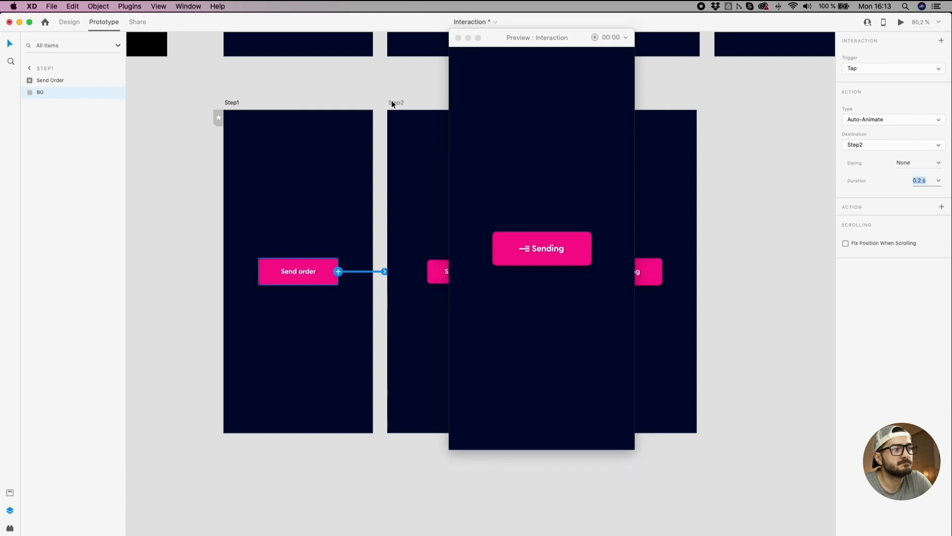
left_click(272, 93)
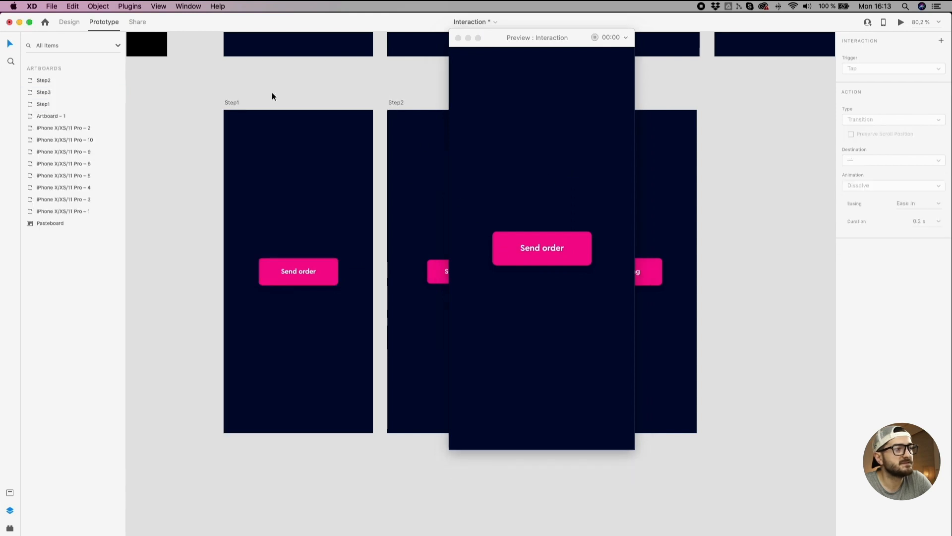
left_click(233, 102)
left_click(530, 255)
left_click(363, 98)
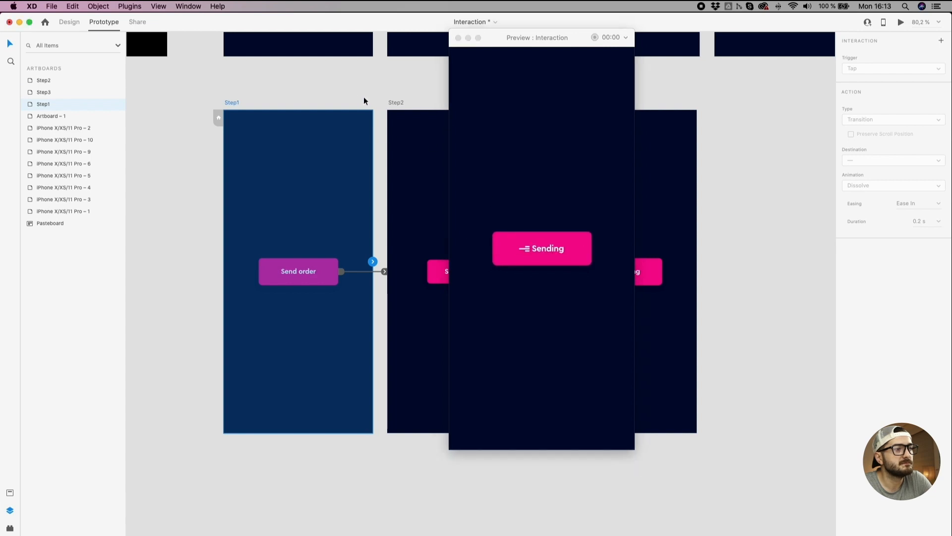
Step: Change the easing of the Step2-to-Step3 transition to Ease Out and preview the interaction from Step1
left_click(392, 103)
left_click(936, 184)
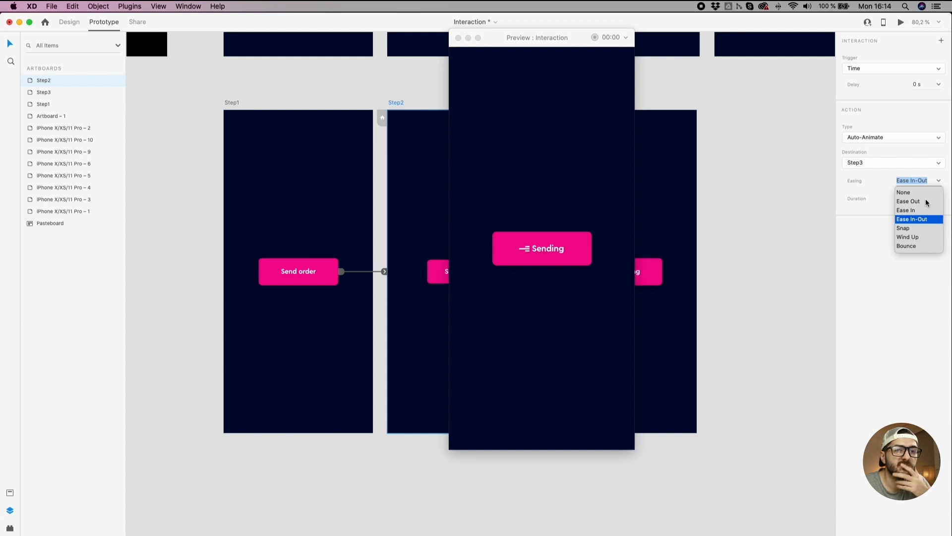
left_click(926, 202)
left_click(272, 83)
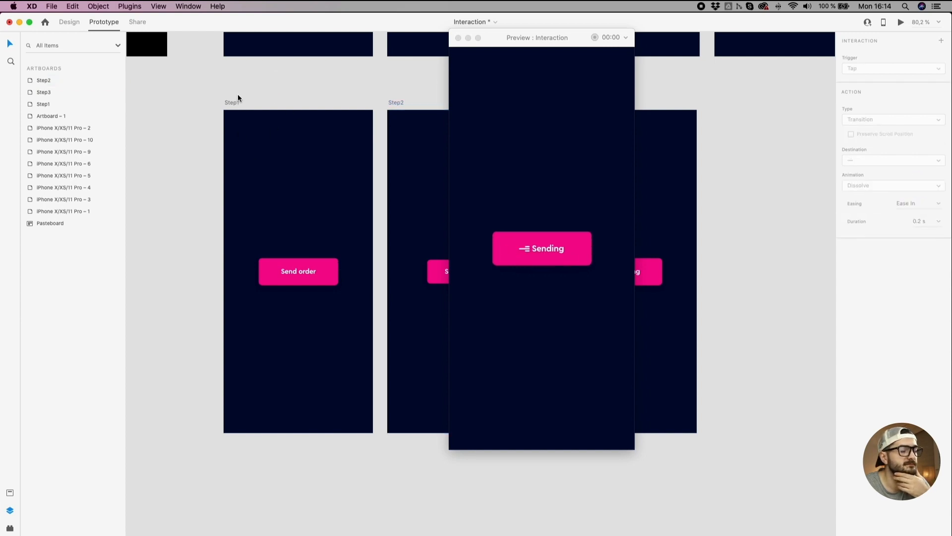
left_click(294, 179)
left_click(499, 256)
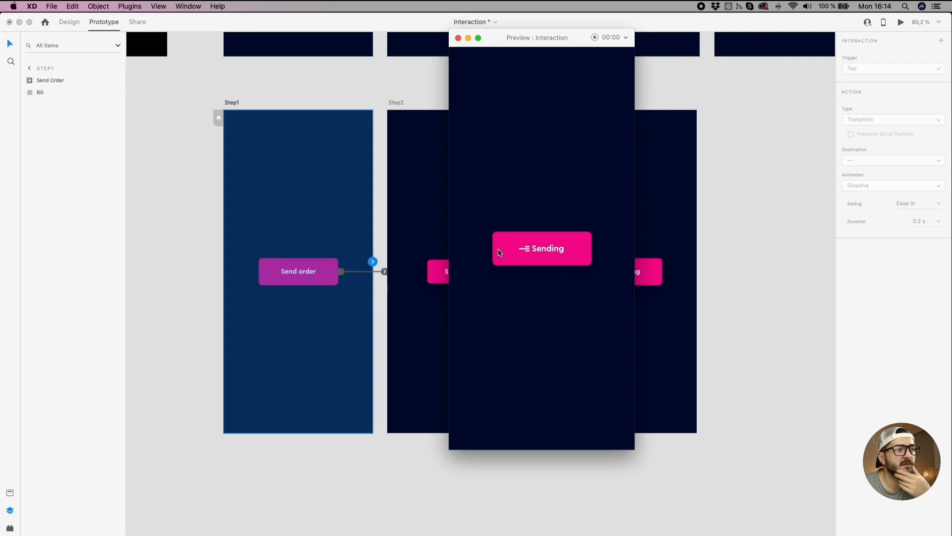
left_click(353, 65)
Step: Set the easing of the Step2-to-Step3 transition to Ease In-Out and put the preview window away
left_click(392, 103)
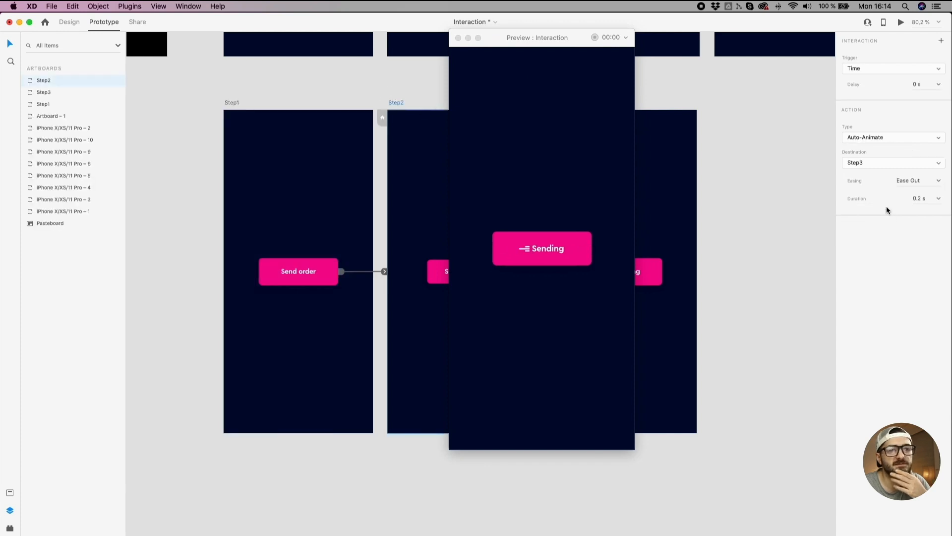
left_click(939, 181)
left_click(919, 219)
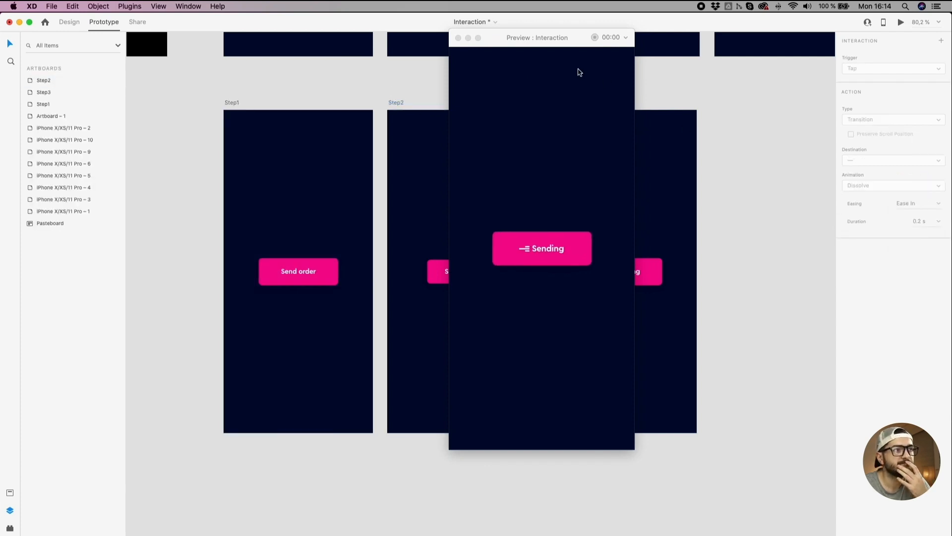
left_click_drag(534, 39, 742, 88)
left_click(695, 90)
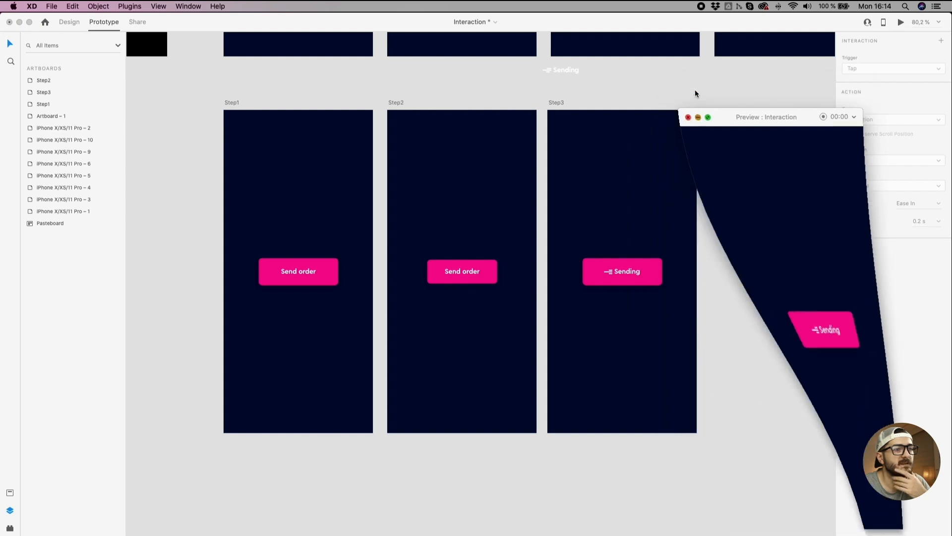
Step: Switch to Design mode, duplicate the Step3 artboard to its right and name the copy Step4
scroll(695, 91, "down", 1)
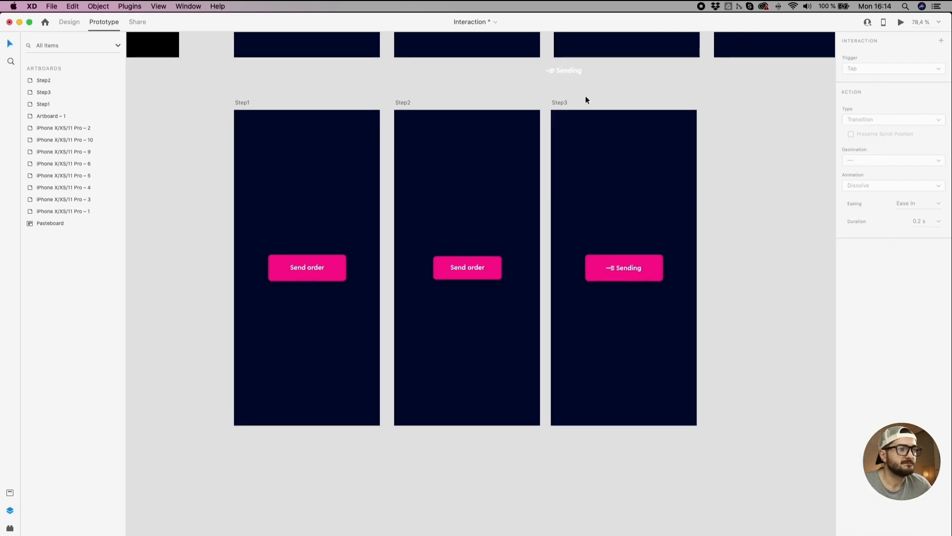
left_click_drag(635, 95, 528, 98)
left_click(454, 102)
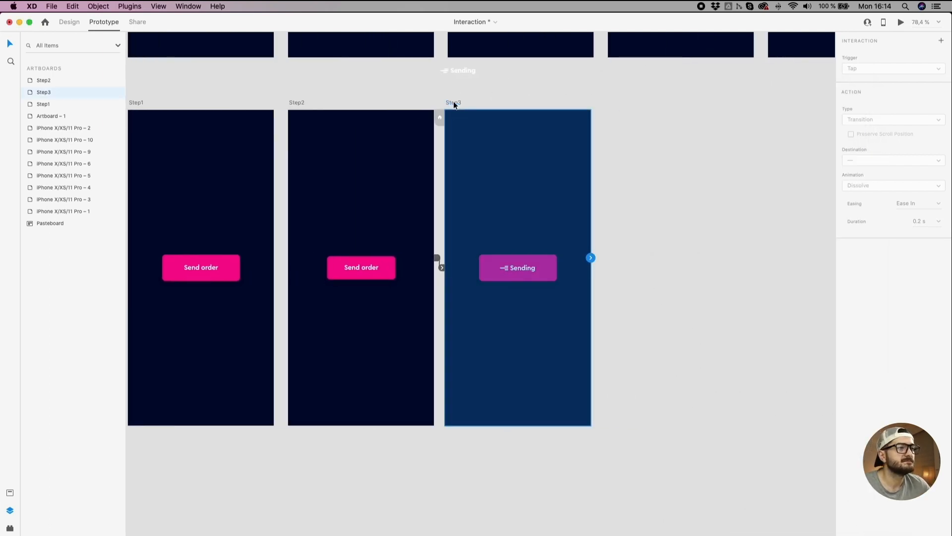
left_click(458, 97)
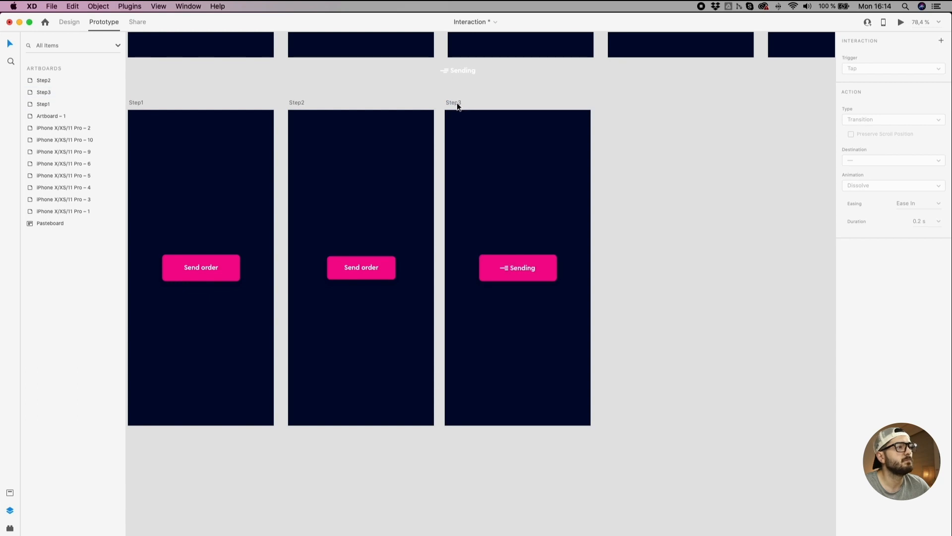
left_click(69, 21)
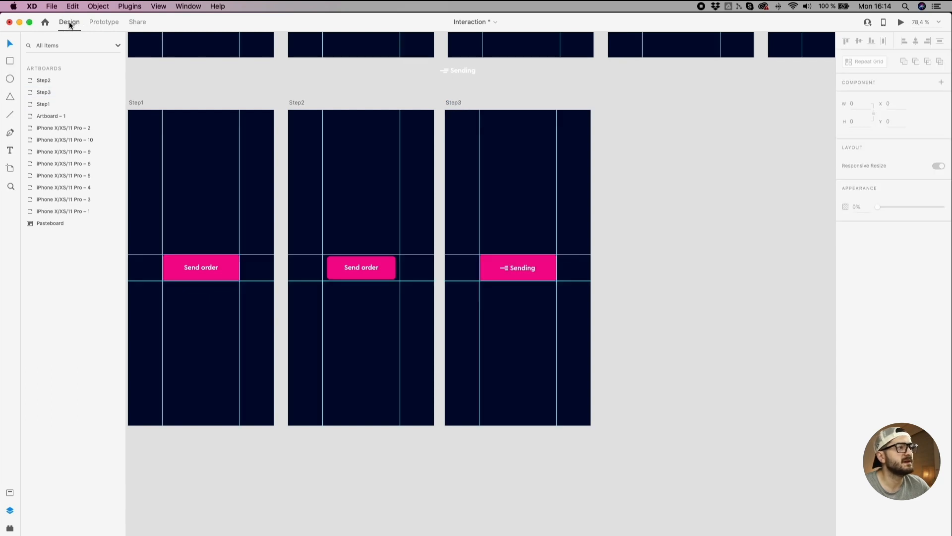
left_click_drag(452, 101, 623, 106)
double_click(623, 105)
type("Step4")
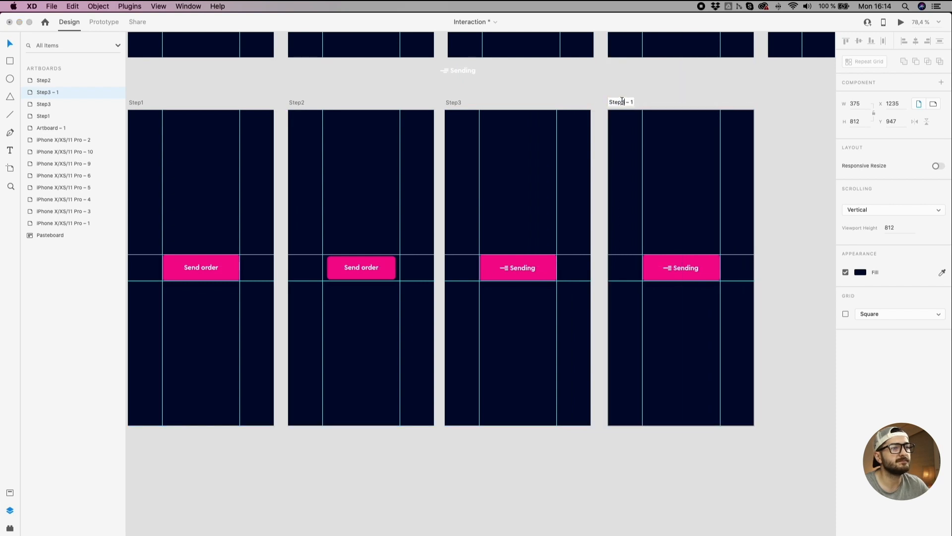
key("Return")
Step: Shift the top short line of the Sending icon on Step4 slightly to the left
scroll(803, 200, "right", 3)
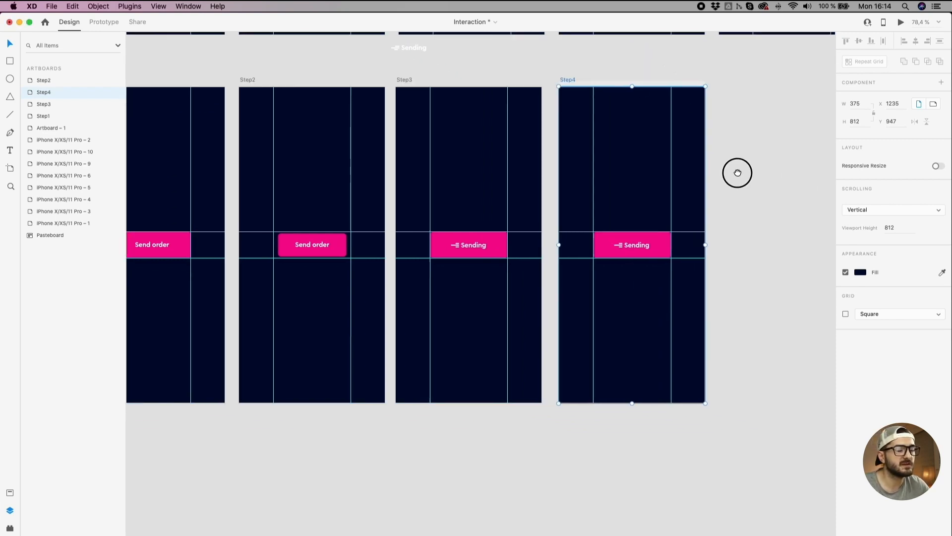
scroll(639, 218, "up", 3)
scroll(635, 222, "up", 5)
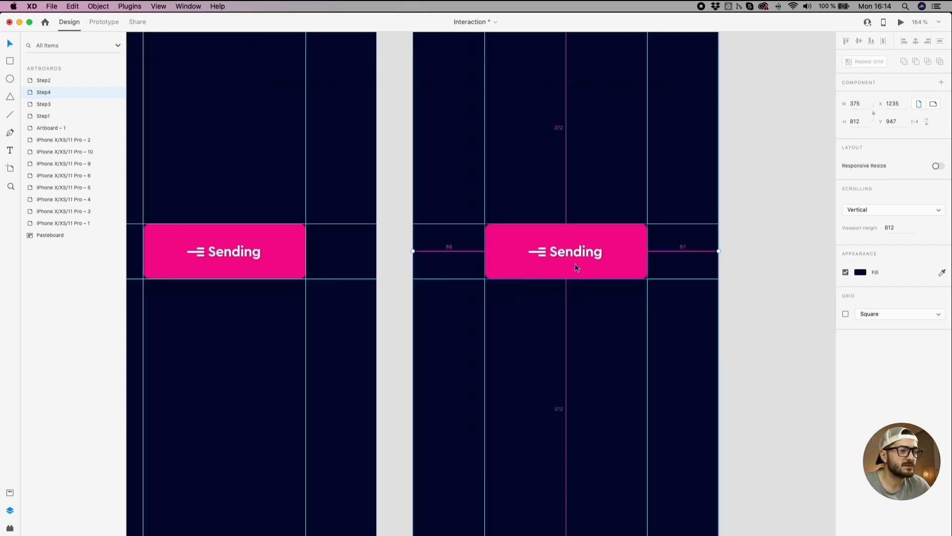
scroll(575, 262, "up", 5)
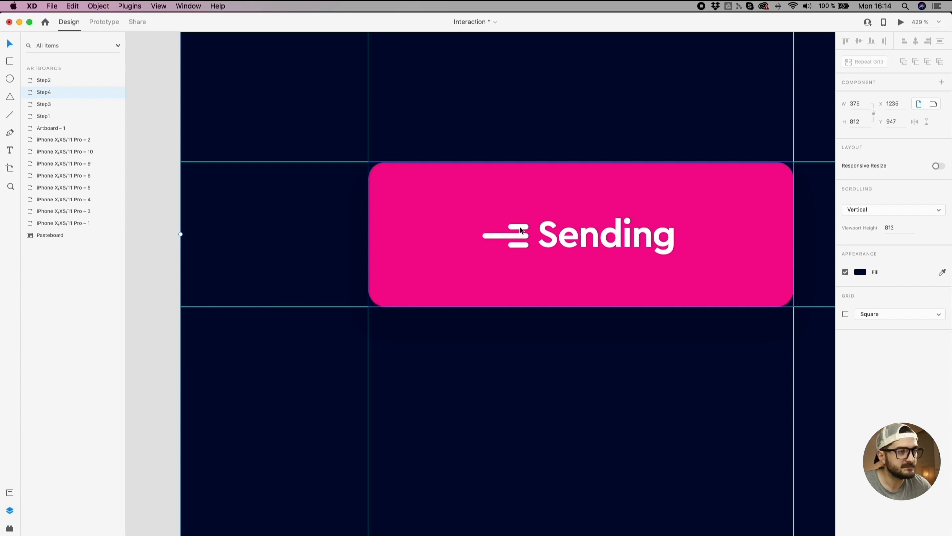
scroll(519, 227, "up", 2)
double_click(522, 227)
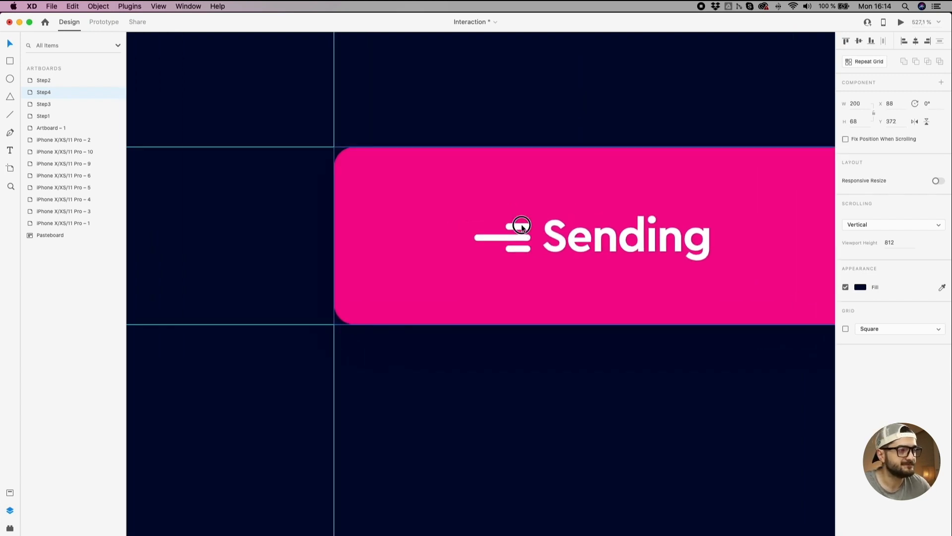
left_click(521, 228)
double_click(522, 228)
scroll(521, 225, "down", 2)
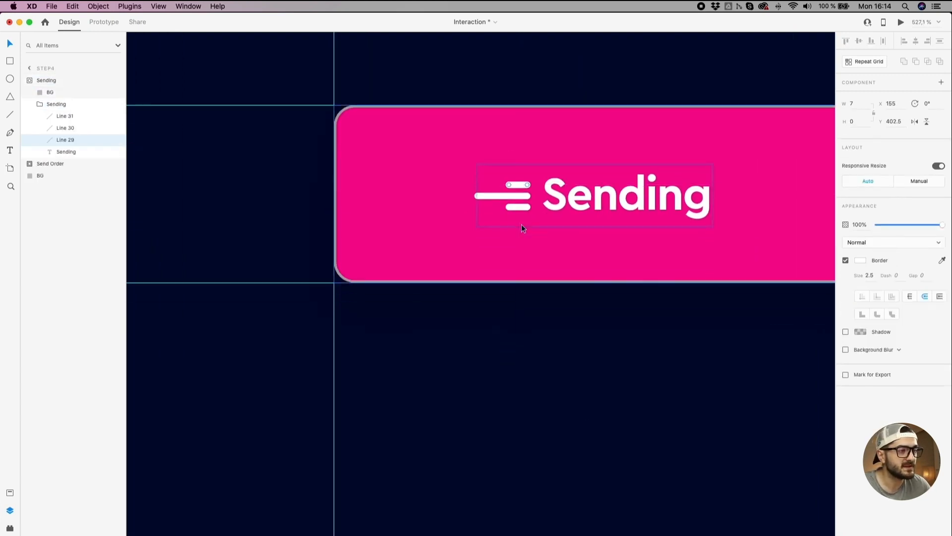
scroll(510, 186, "up", 2)
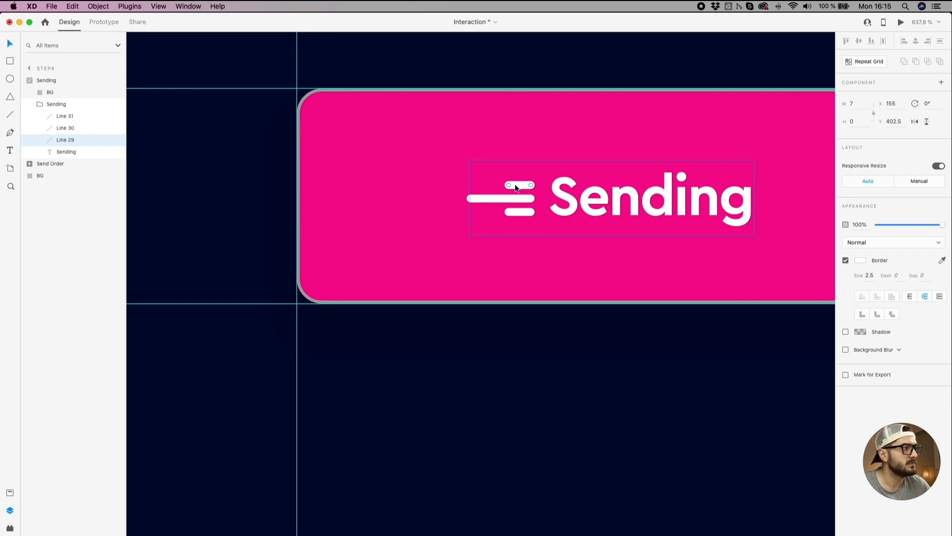
scroll(521, 188, "down", 2)
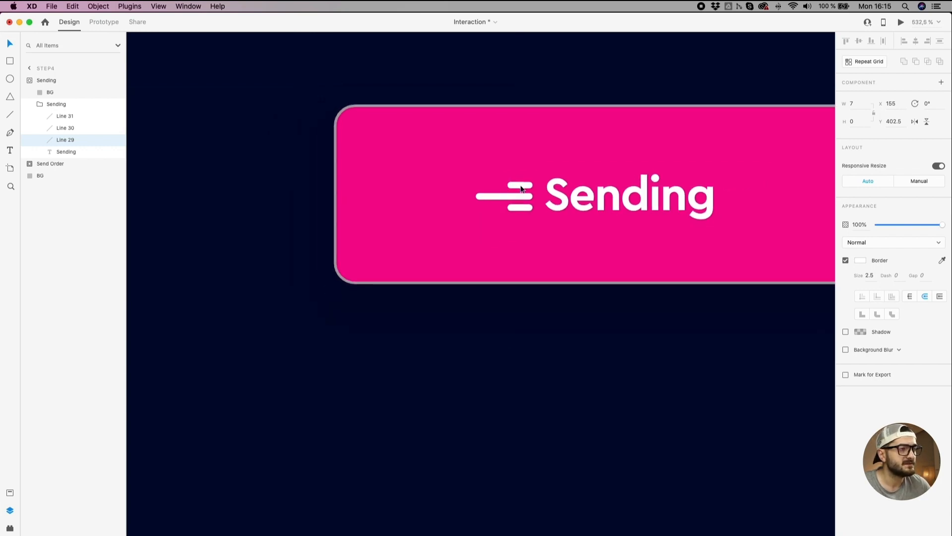
left_click_drag(521, 187, 504, 187)
Step: Shift the bottom short line of the Step4 icon left past the top one and shorten the middle line to 18.5 wide from its left end
left_click(522, 210)
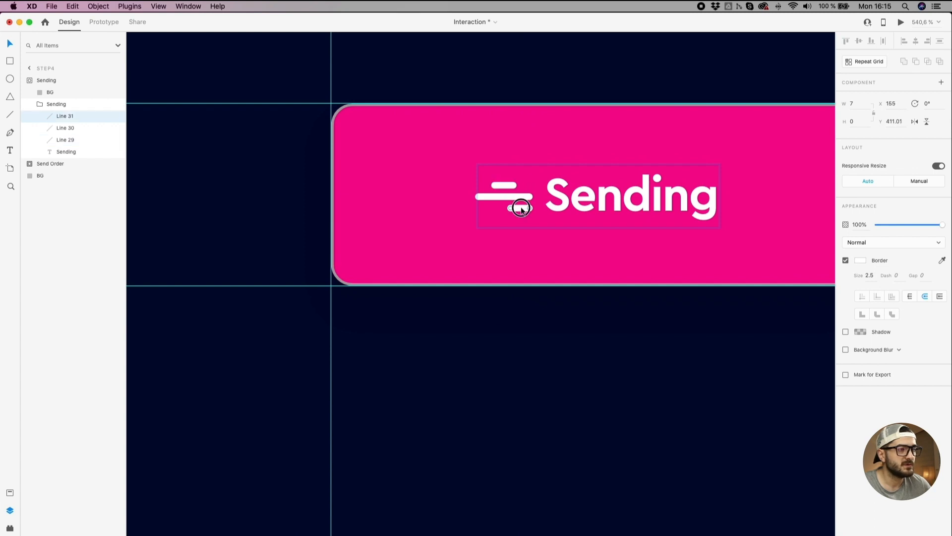
left_click(511, 211)
left_click_drag(518, 211, 474, 197)
left_click(480, 198)
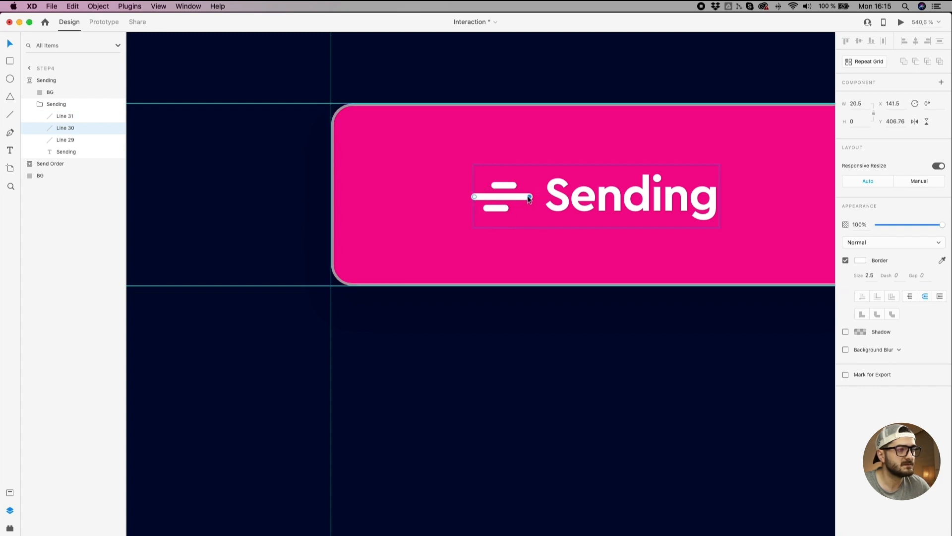
left_click_drag(505, 185, 481, 197)
left_click(476, 197)
Step: Duplicate the Step4 artboard to its right and name the copy Step5
scroll(398, 181, "down", 5)
scroll(397, 180, "down", 3)
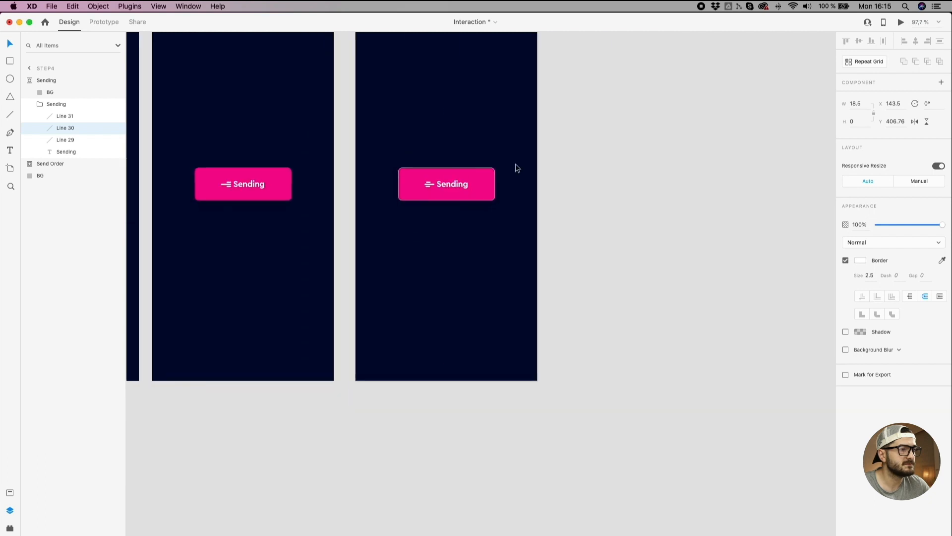
left_click(591, 153)
scroll(591, 153, "up", 2)
left_click_drag(392, 83, 588, 86)
double_click(589, 82)
type("Step5")
key("Return")
Step: Shorten the middle line of the Sending icon on Step5 from its left end
scroll(776, 302, "up", 1)
scroll(757, 302, "up", 10)
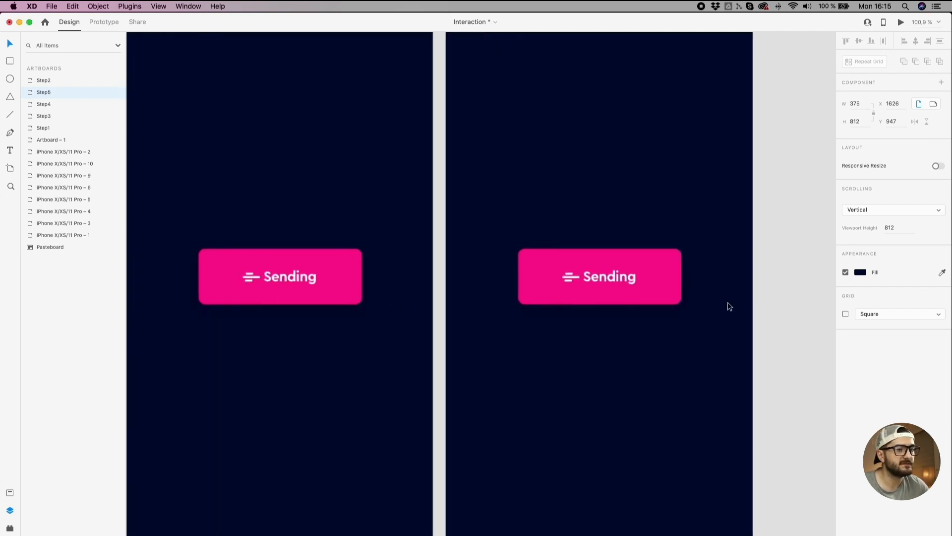
left_click(566, 267)
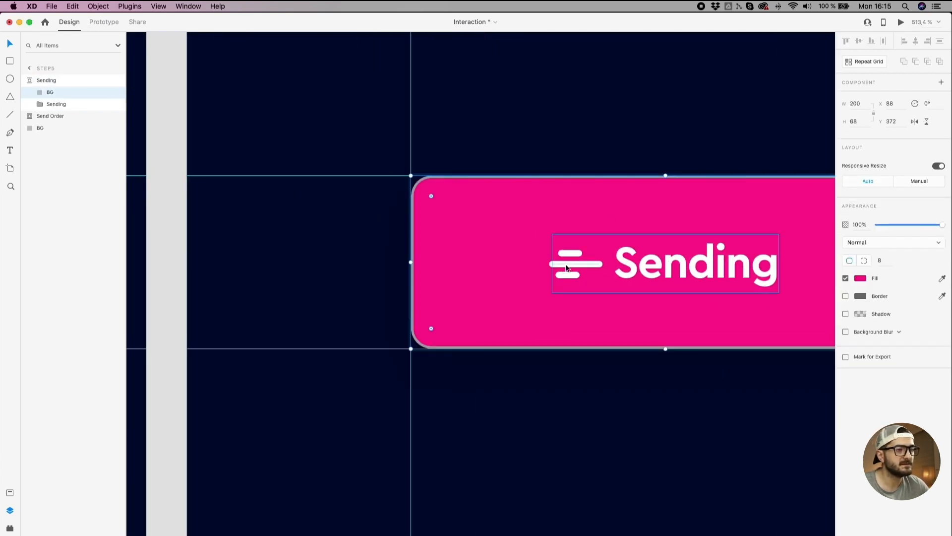
double_click(566, 266)
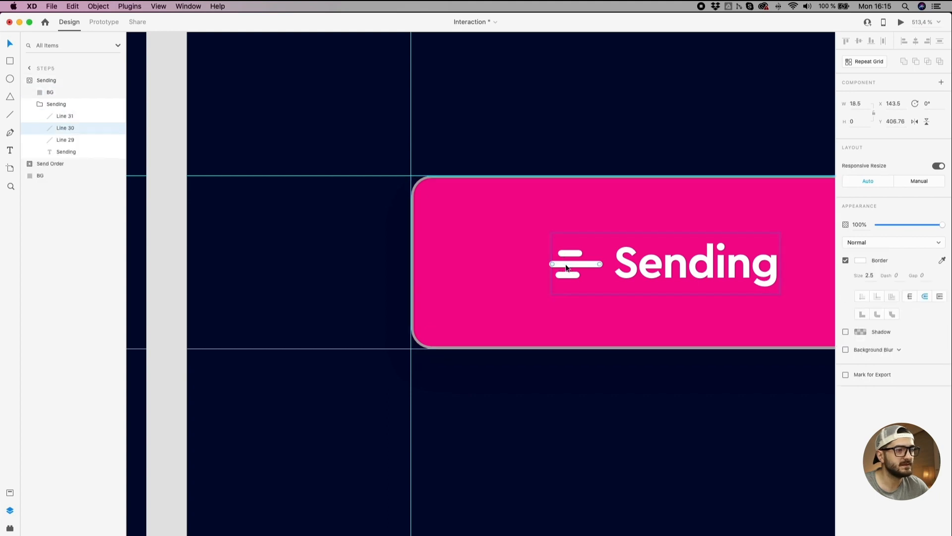
left_click(564, 253)
double_click(566, 253)
left_click(559, 259)
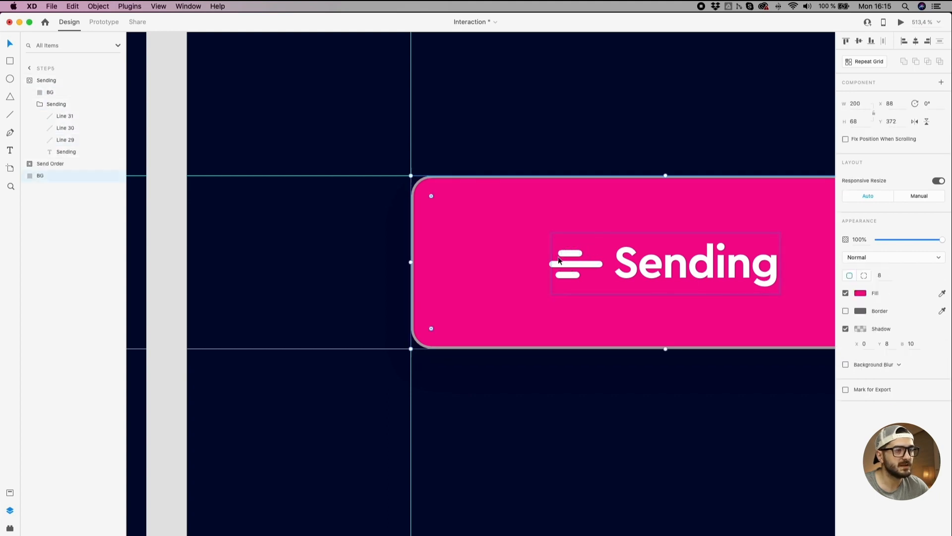
double_click(563, 264)
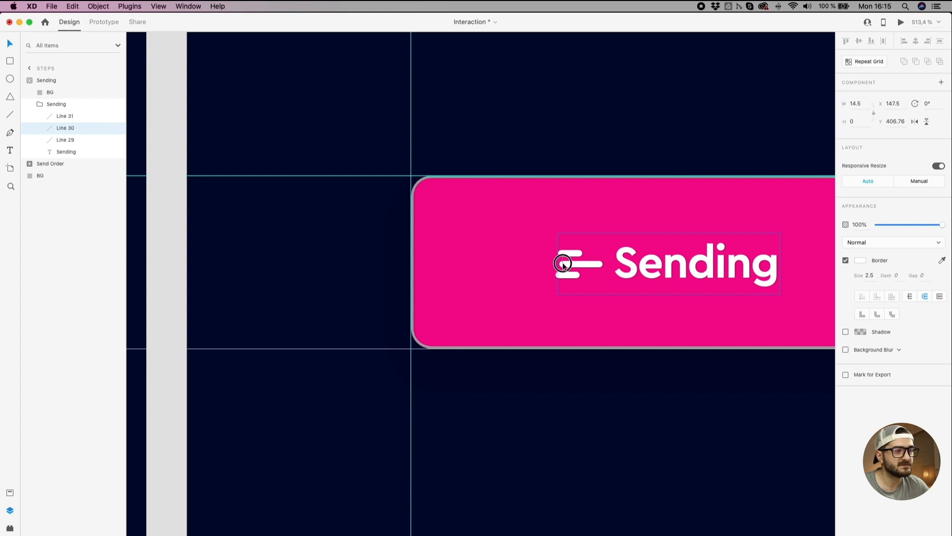
Step: Move the top short line of the Step5 icon right to X 155, flush with the middle line's right end
left_click(565, 272)
left_click_drag(569, 254, 588, 254)
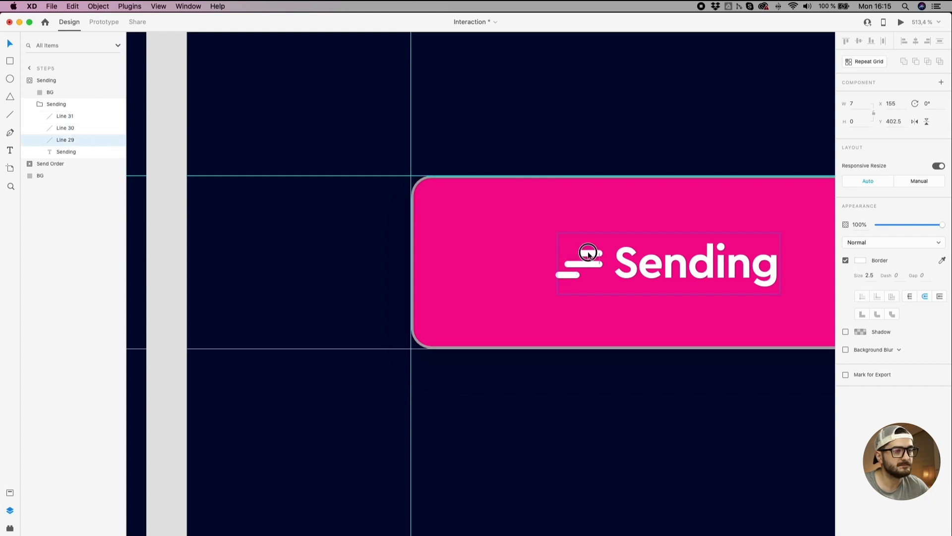
scroll(568, 240, "down", 8)
left_click(587, 170)
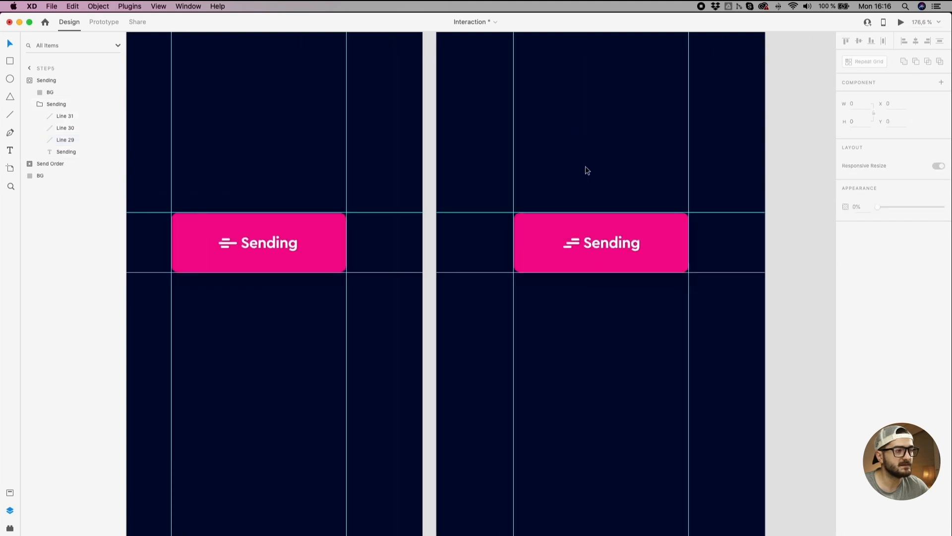
Step: Duplicate the Step5 artboard and place the copy to its right
scroll(521, 221, "right", 4)
scroll(521, 221, "up", 3)
scroll(423, 85, "down", 4)
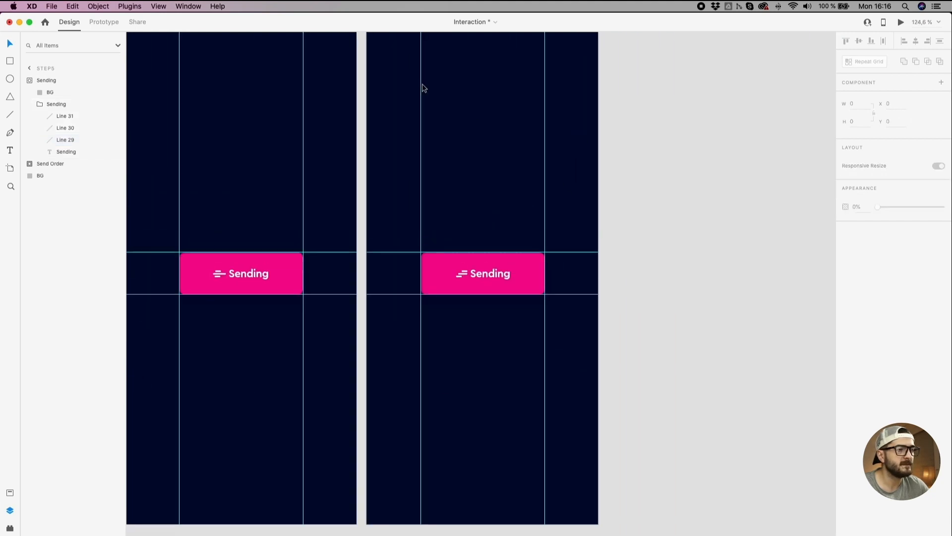
scroll(431, 114, "up", 4)
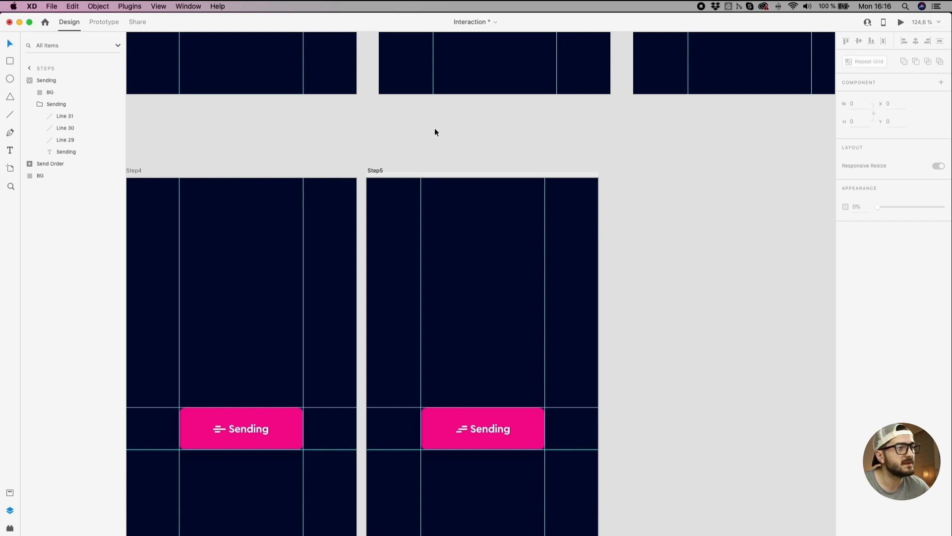
scroll(434, 130, "down", 3)
scroll(434, 130, "right", 2)
left_click_drag(326, 103, 573, 118)
scroll(571, 142, "down", 2)
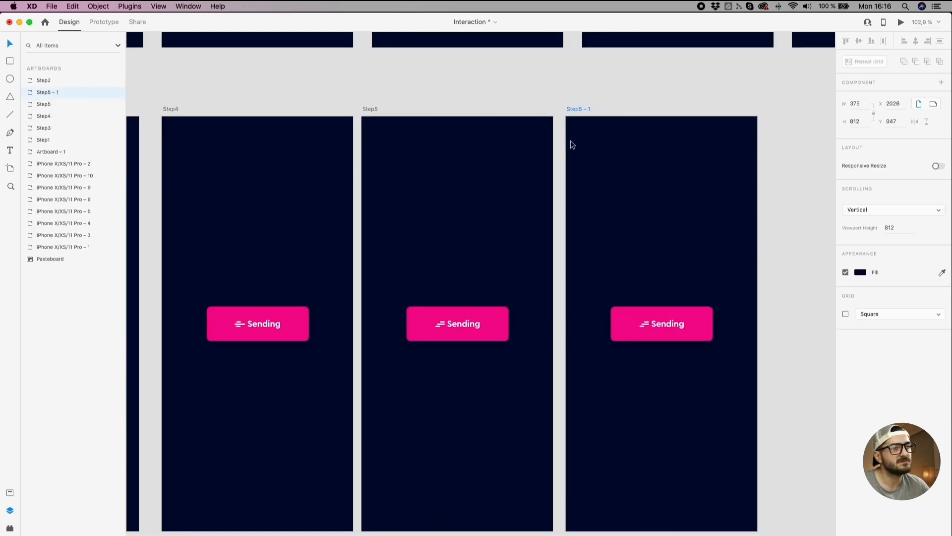
Step: Rename the duplicated Step5 artboard as Step6
double_click(579, 110)
left_click_drag(579, 110, 607, 115)
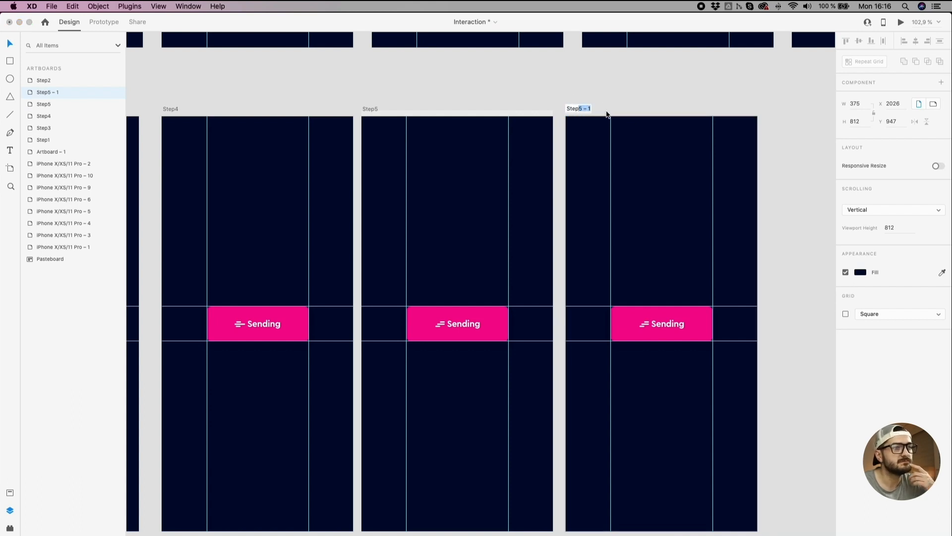
key("BackSpace")
Step: Swap the short lines of the Step6 Sending icon, placing the top line at the middle line's left end and the bottom line at its right
left_click(654, 324)
scroll(650, 327, "up", 10)
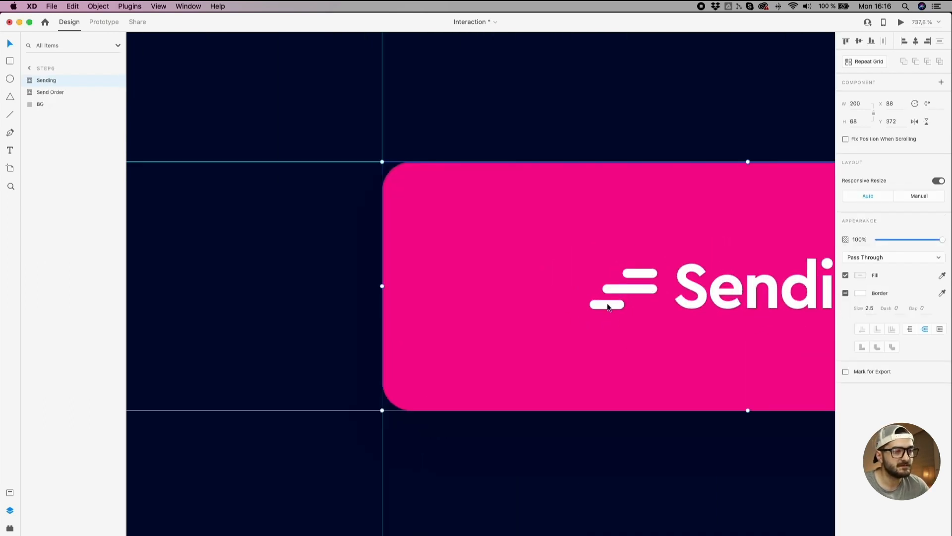
double_click(608, 307)
double_click(608, 305)
left_click_drag(608, 306, 592, 288)
left_click(609, 290)
Step: Duplicate the Step5 artboard, place the copy to the right of Step6 and name it Step7
scroll(592, 293, "down", 5)
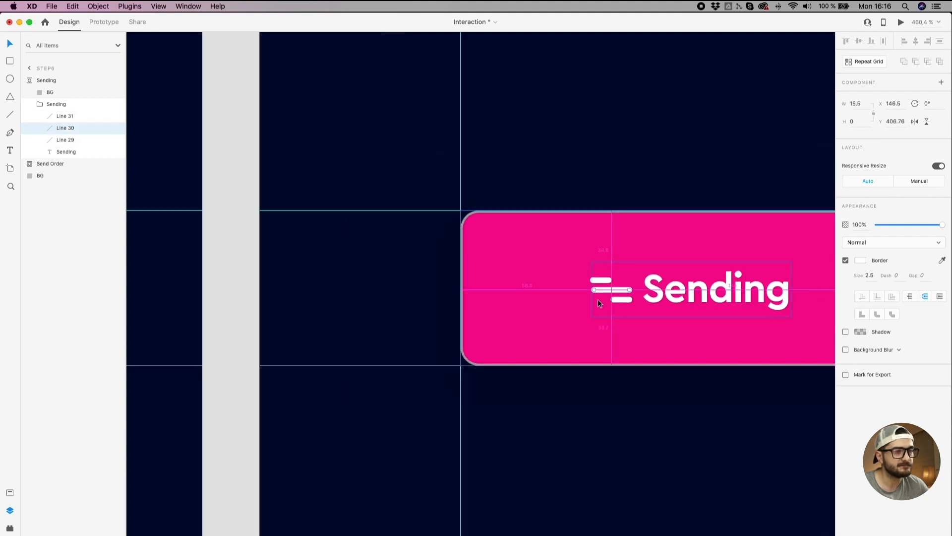
scroll(597, 300, "down", 10)
scroll(598, 302, "down", 5)
scroll(597, 302, "down", 5)
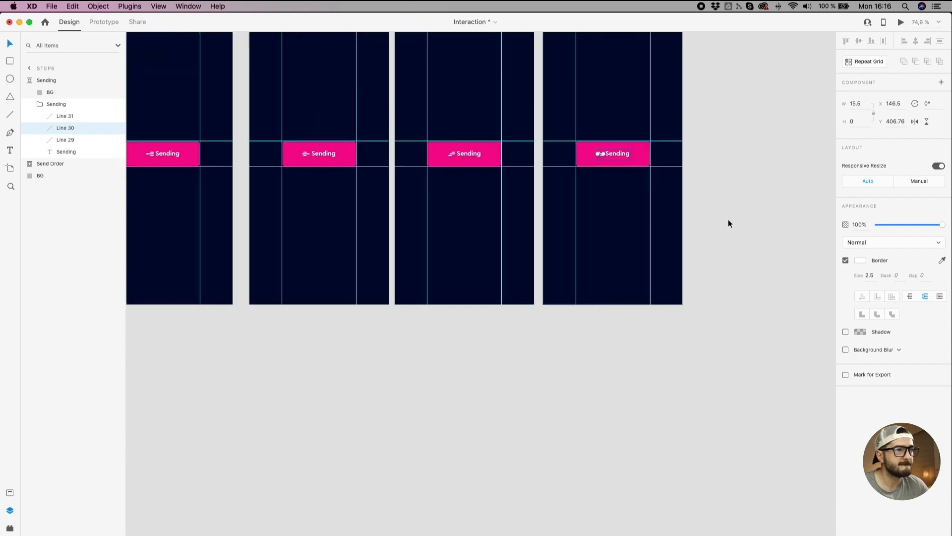
left_click(652, 307)
scroll(651, 306, "up", 5)
left_click_drag(296, 128, 614, 125)
type("7")
left_click(749, 156)
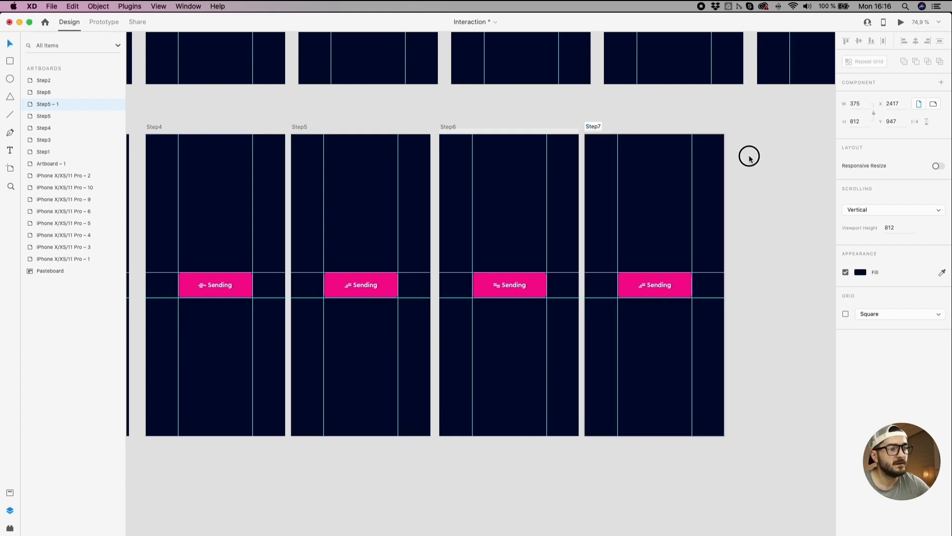
scroll(767, 181, "right", 3)
left_click(677, 101)
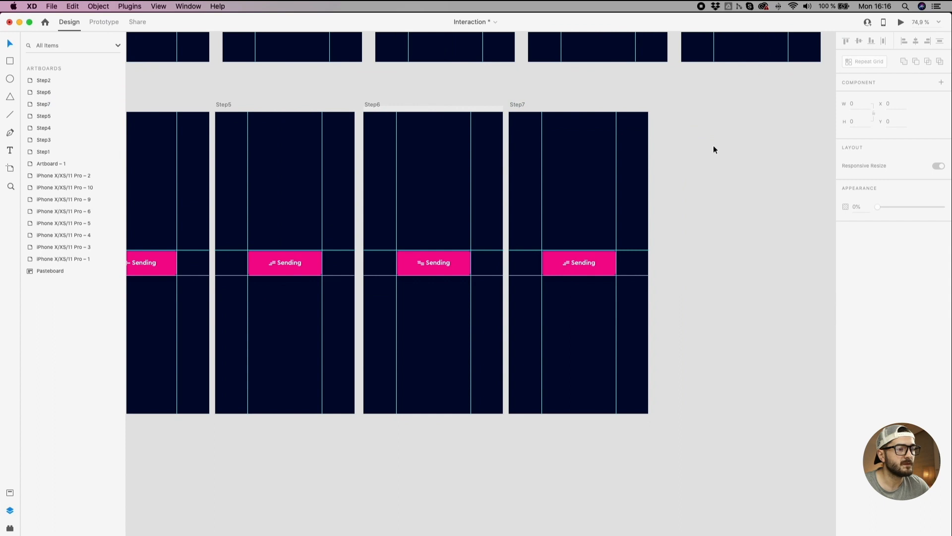
Step: Duplicate the Step4 artboard, place the copy to the right of Step7 and name it Step8
scroll(720, 157, "down", 2)
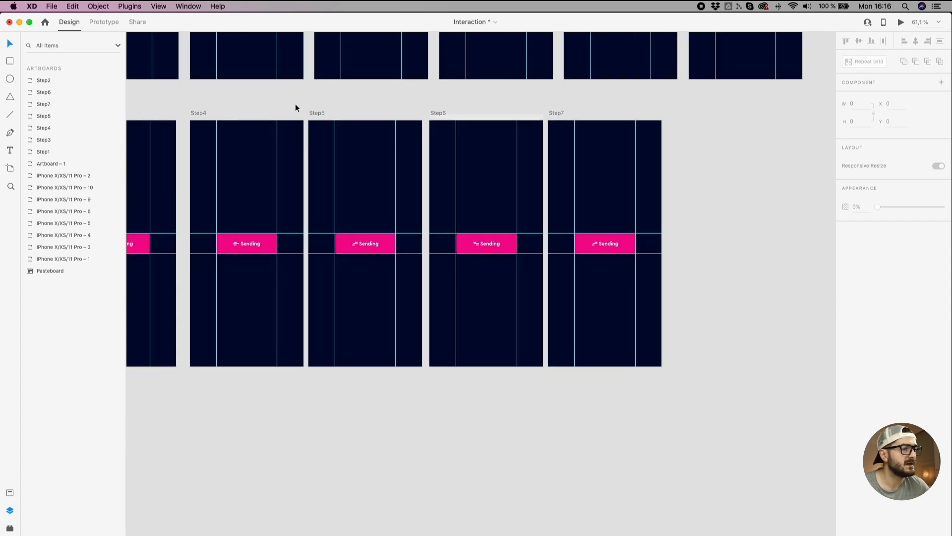
left_click_drag(198, 113, 676, 115)
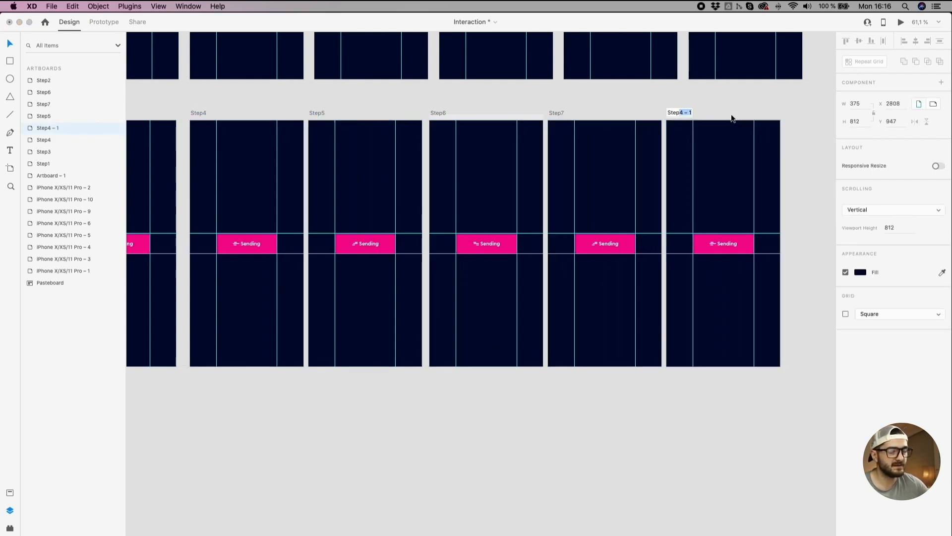
type("Step8")
key("Return")
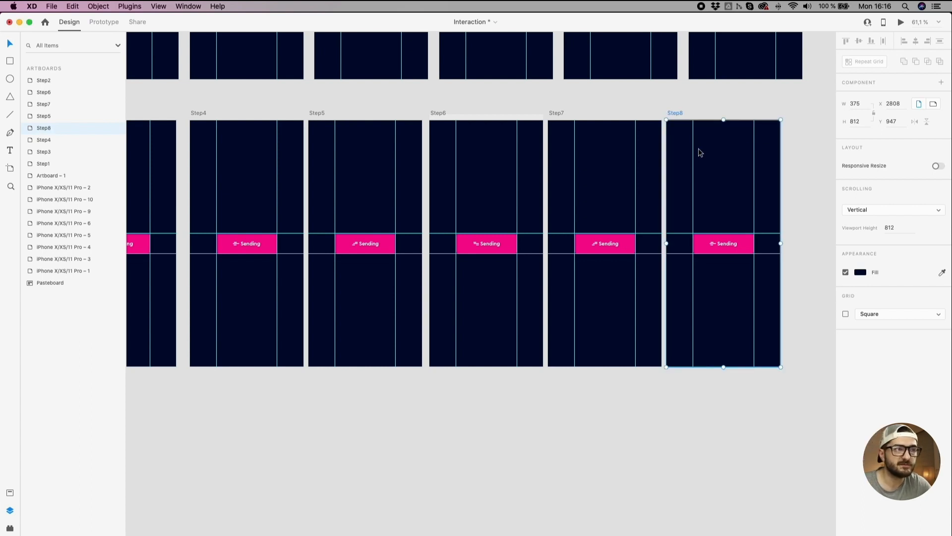
Step: Move the Step8 artboard slightly right to X 2837, widening its gap to Step7
left_click(596, 113)
left_click(558, 112)
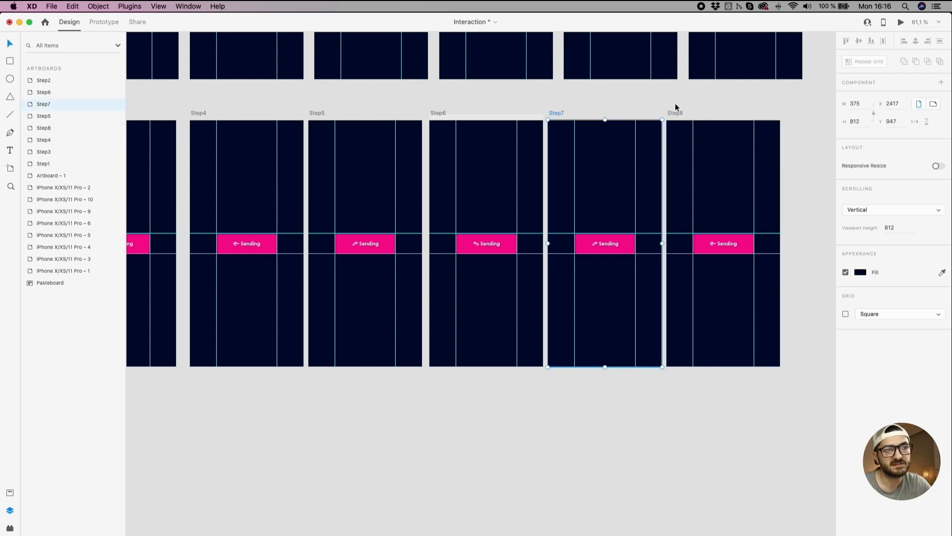
left_click(680, 113)
left_click(576, 112)
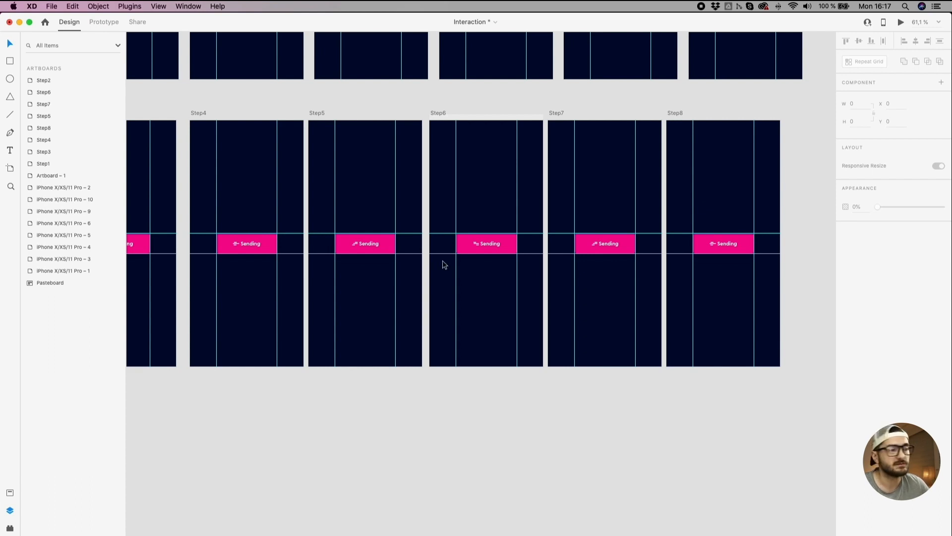
scroll(445, 265, "down", 3)
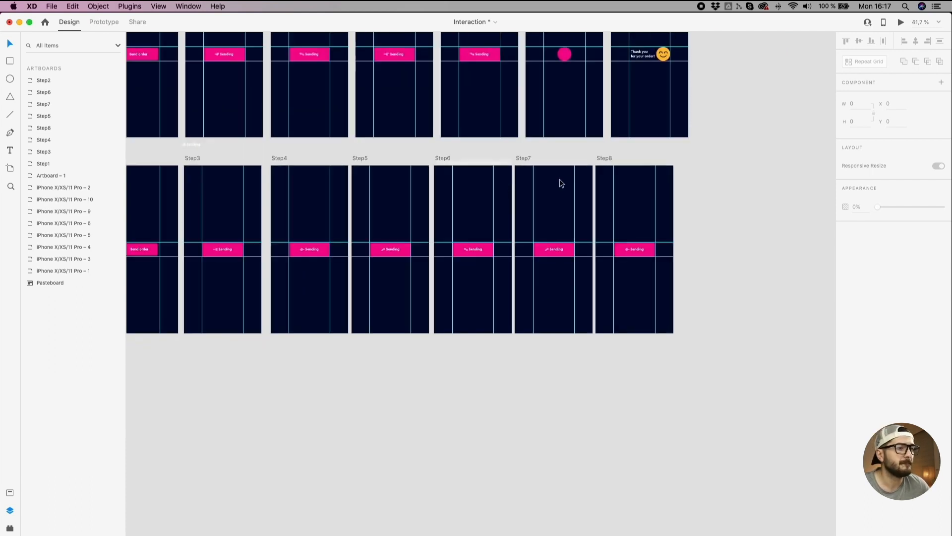
left_click(603, 160)
Step: Review the Sending icon's line positions across the row of Step artboards up to Step8
scroll(447, 146, "left", 5)
scroll(447, 146, "up", 4)
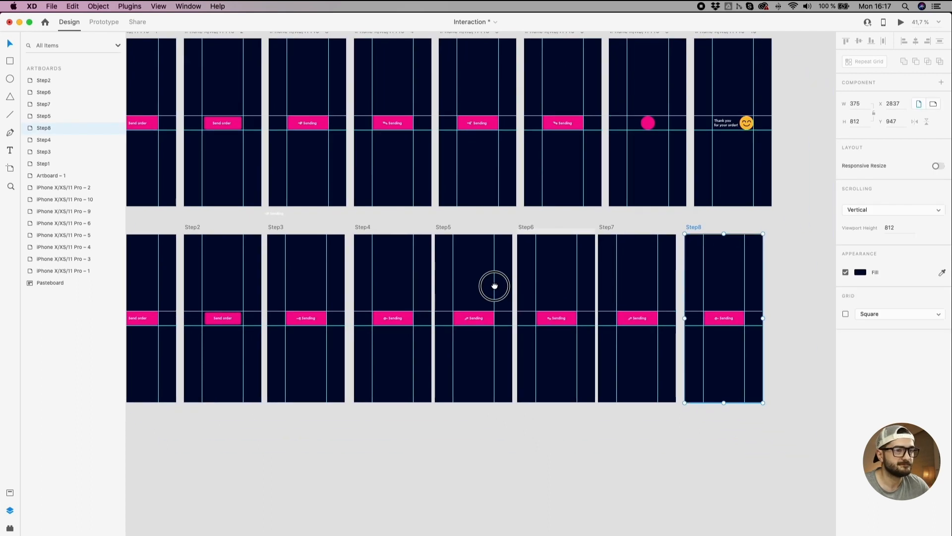
scroll(480, 342, "up", 3)
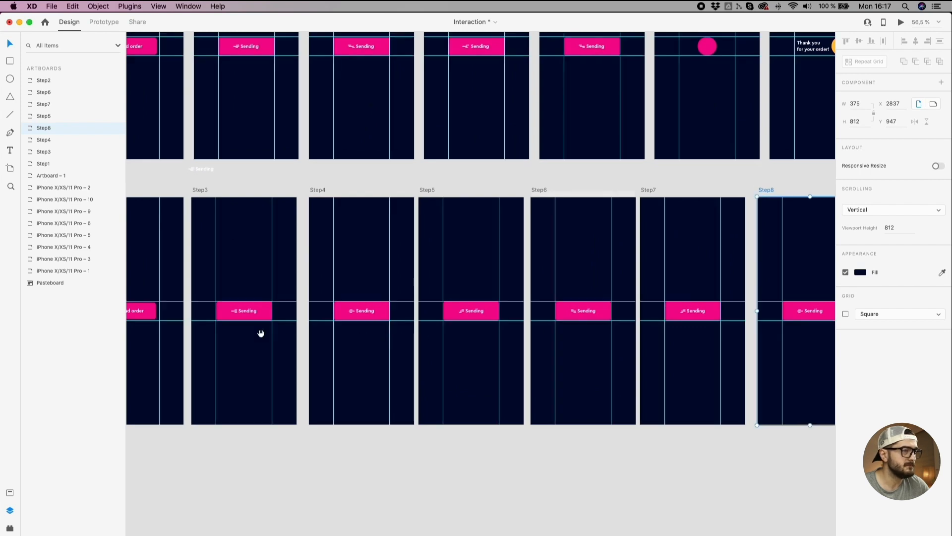
left_click_drag(267, 331, 408, 319)
scroll(748, 241, "up", 4)
left_click_drag(750, 243, 487, 195)
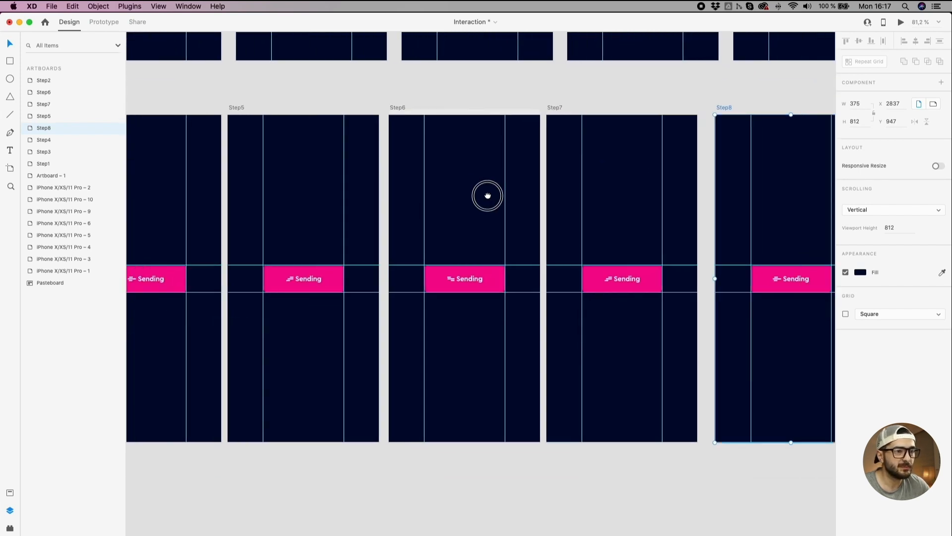
left_click_drag(652, 228, 525, 227)
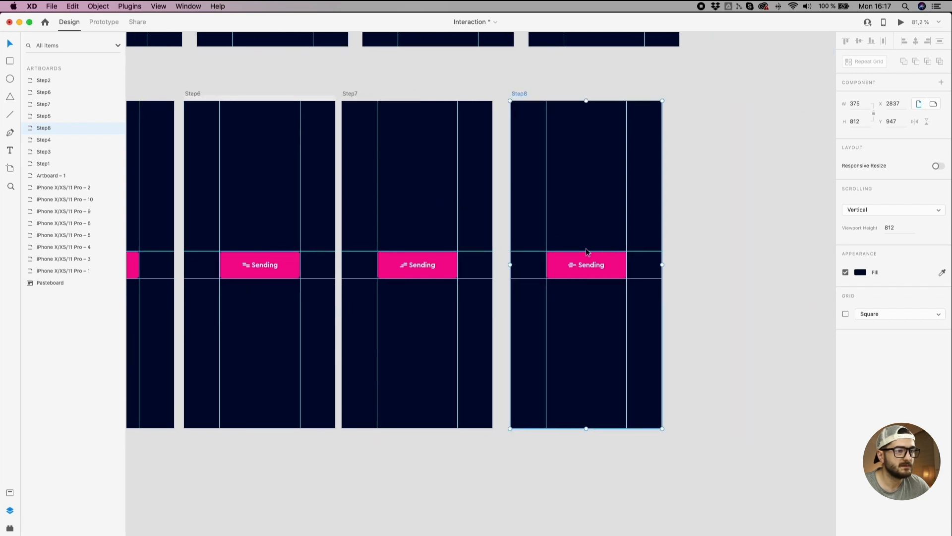
scroll(581, 250, "down", 3)
scroll(343, 214, "left", 10)
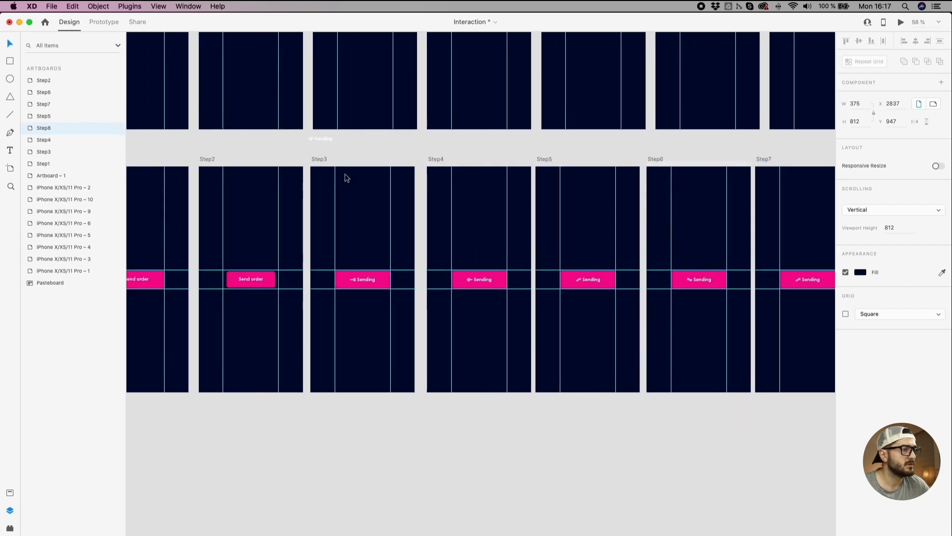
Step: In prototype mode, link Step3 to Step4 with a Time-triggered Auto-Animate transition and set its easing to None
left_click(531, 169)
scroll(418, 143, "right", 5)
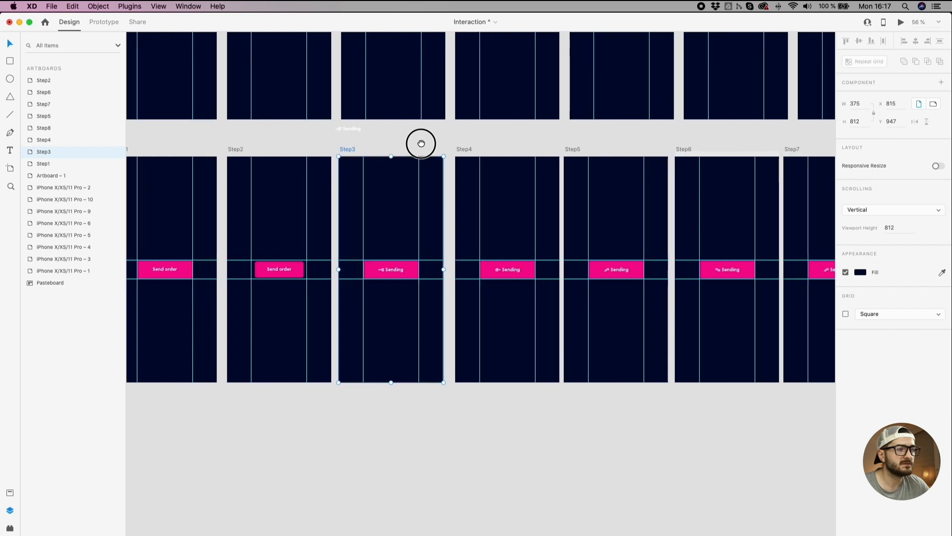
left_click(96, 23)
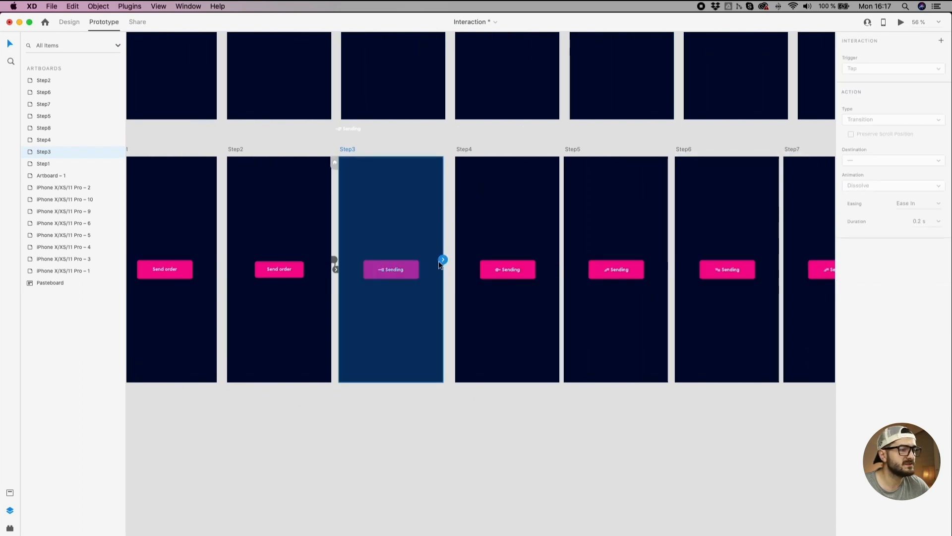
left_click_drag(443, 260, 465, 247)
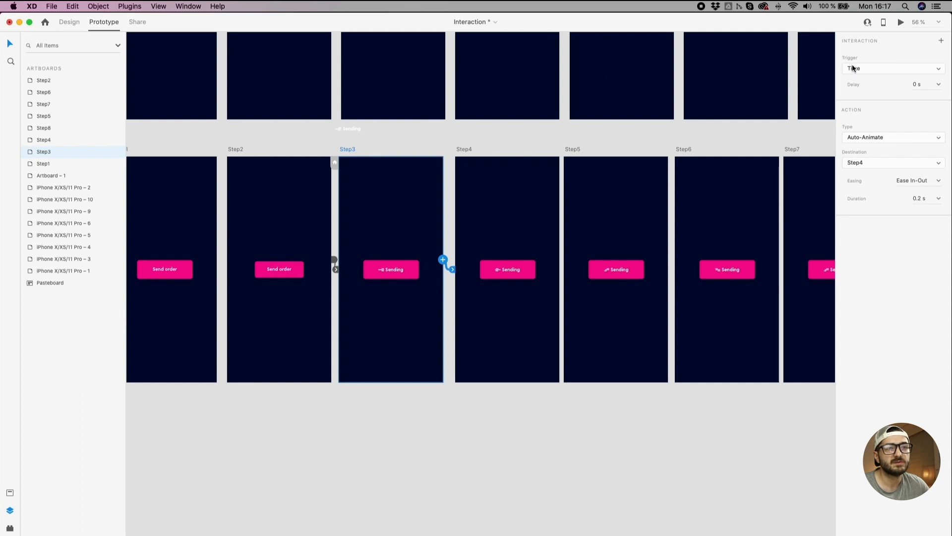
left_click(942, 183)
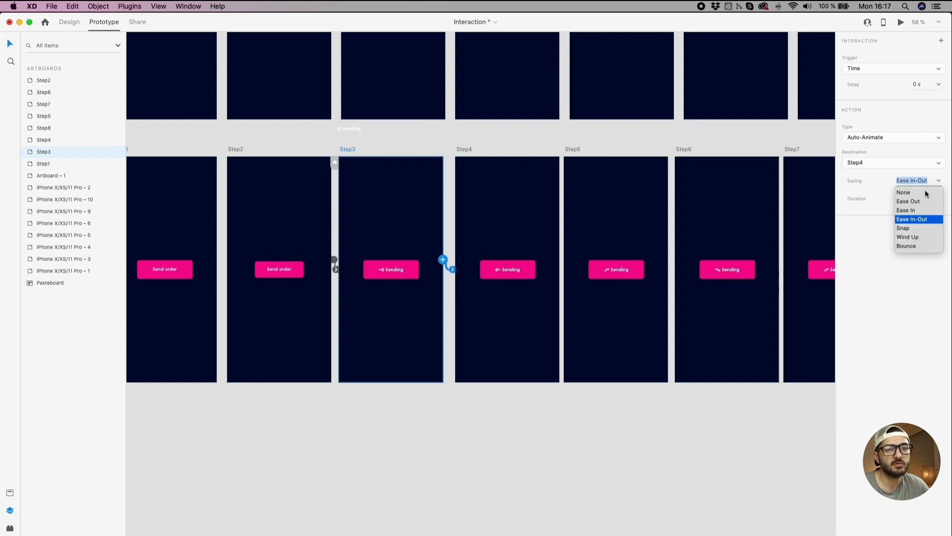
left_click(926, 194)
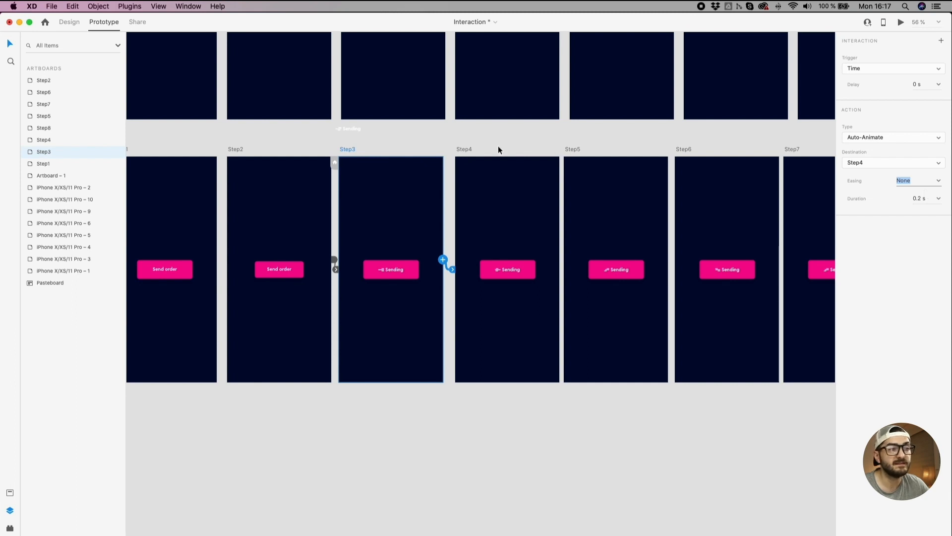
Step: Nudge Step4 slightly left and link it through Step5 to Step6 with Time-triggered Auto-Animate transitions
left_click_drag(469, 149, 465, 150)
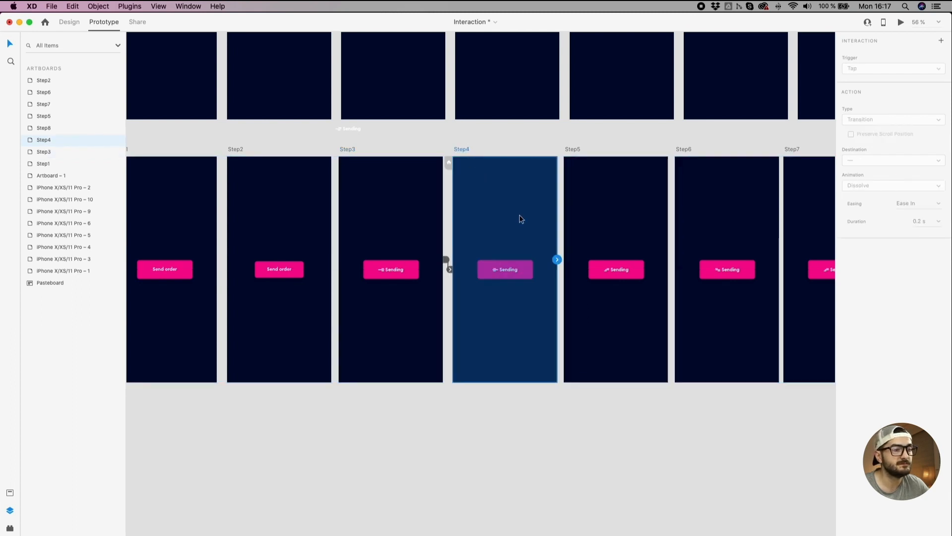
left_click_drag(557, 260, 620, 238)
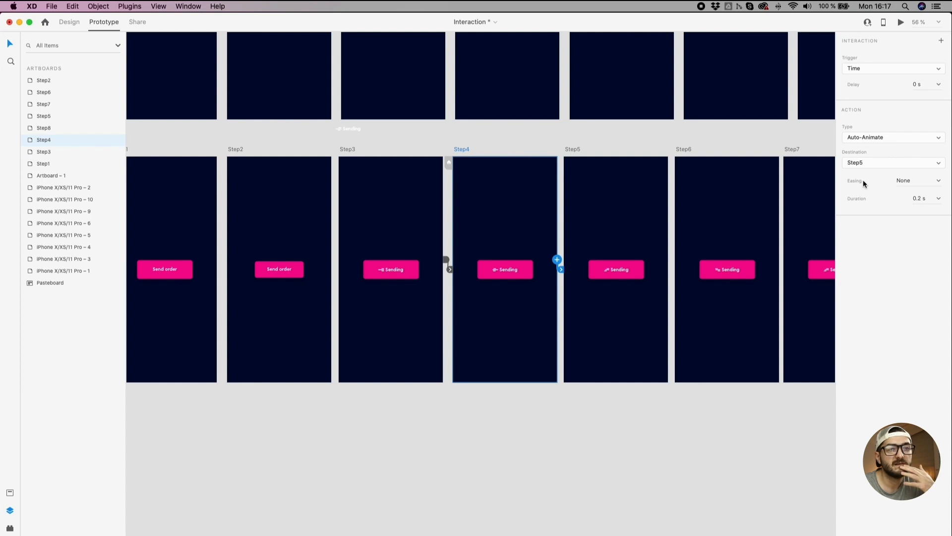
left_click(577, 148)
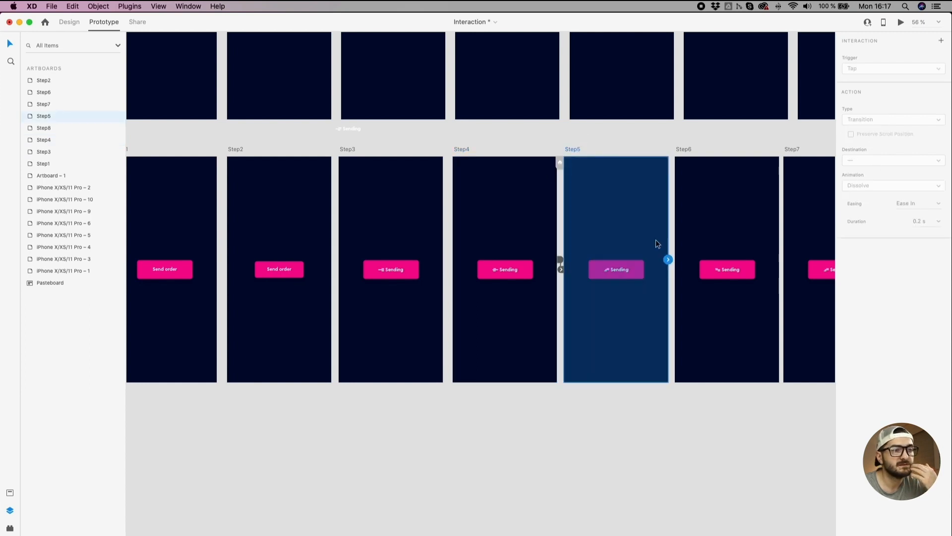
Step: Link Step6 to Step7 and Step7 to Step8 with Time-triggered Auto-Animate transitions, easing None
left_click(685, 147)
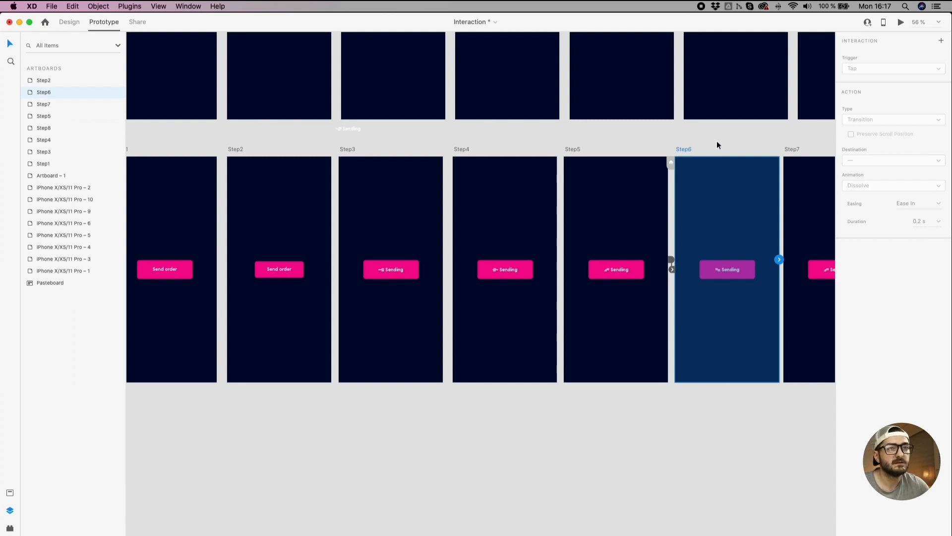
scroll(715, 142, "right", 5)
left_click_drag(635, 248, 653, 243)
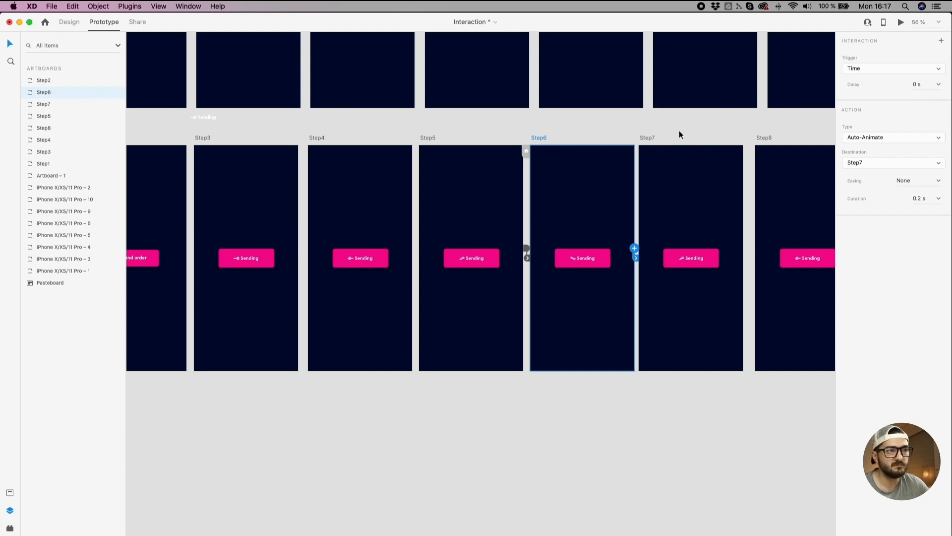
left_click_drag(695, 130, 614, 128)
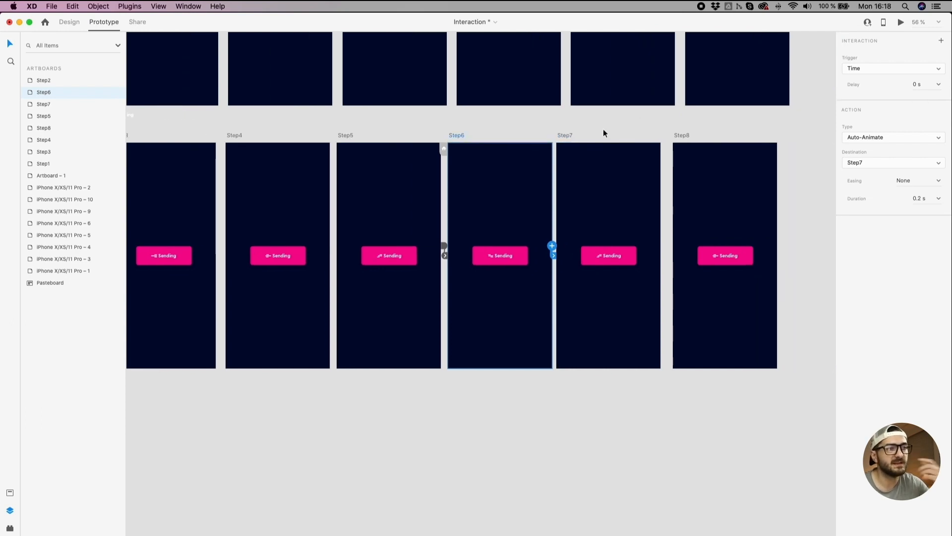
left_click(565, 135)
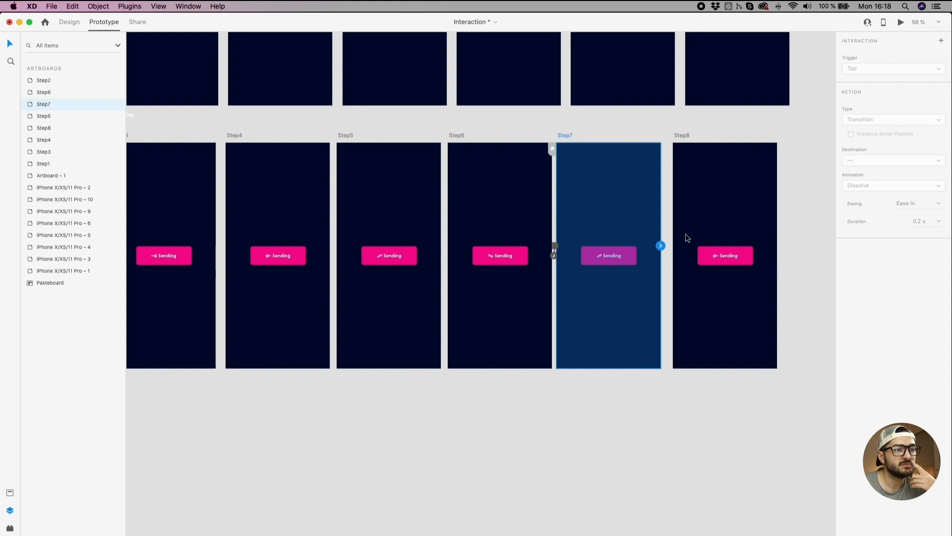
left_click_drag(662, 245, 680, 247)
left_click(554, 123)
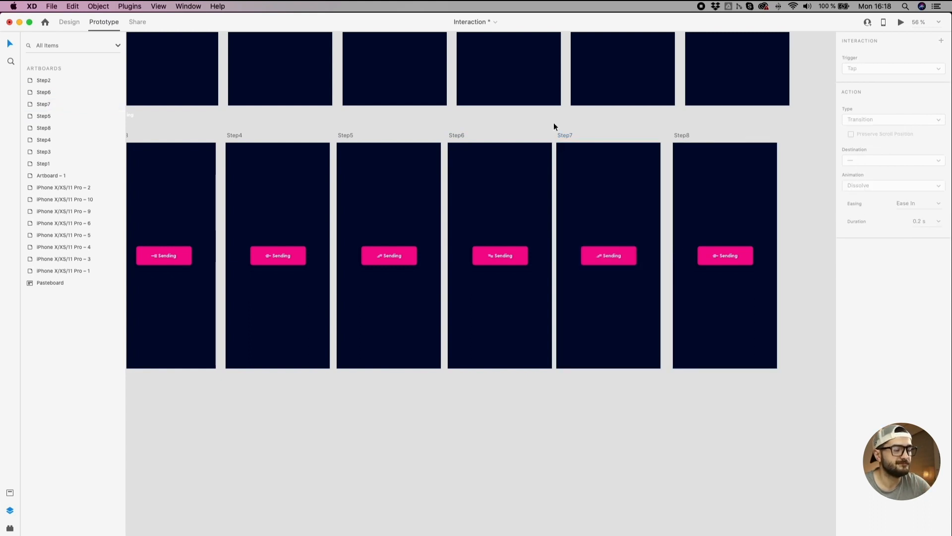
Step: Preview the prototype from Step1, play the Send order button's animation, and reselect Step1 for a replay
scroll(552, 122, "down", 3)
left_click_drag(436, 129, 526, 144)
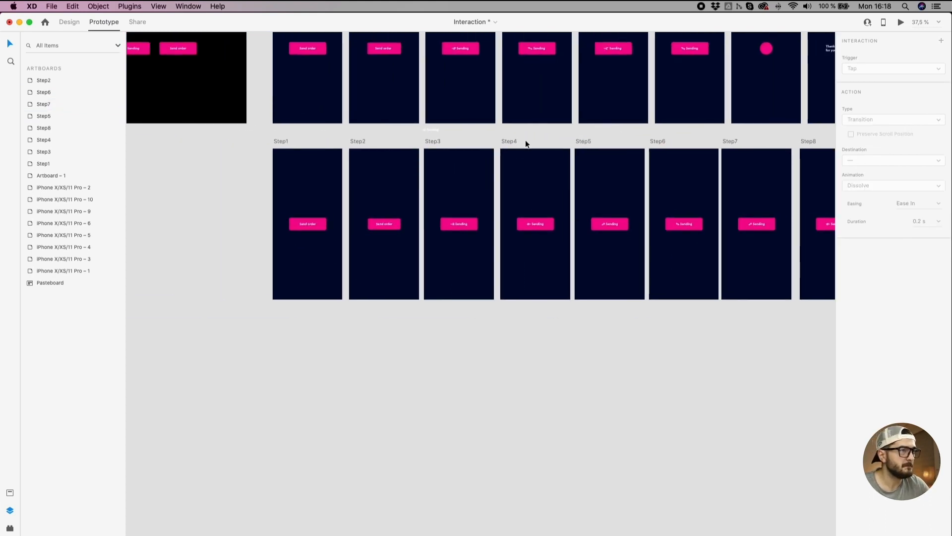
left_click(276, 142)
left_click(901, 22)
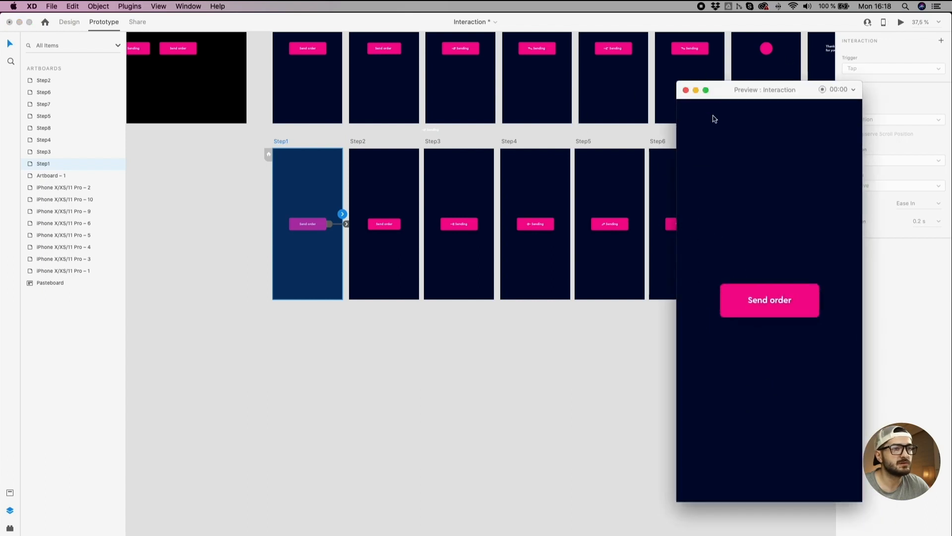
left_click_drag(716, 90, 484, 58)
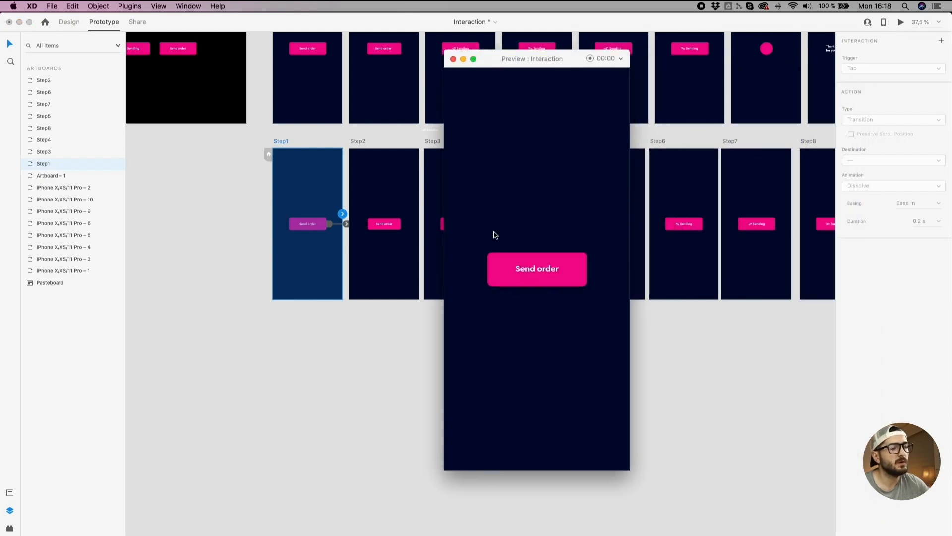
left_click(506, 279)
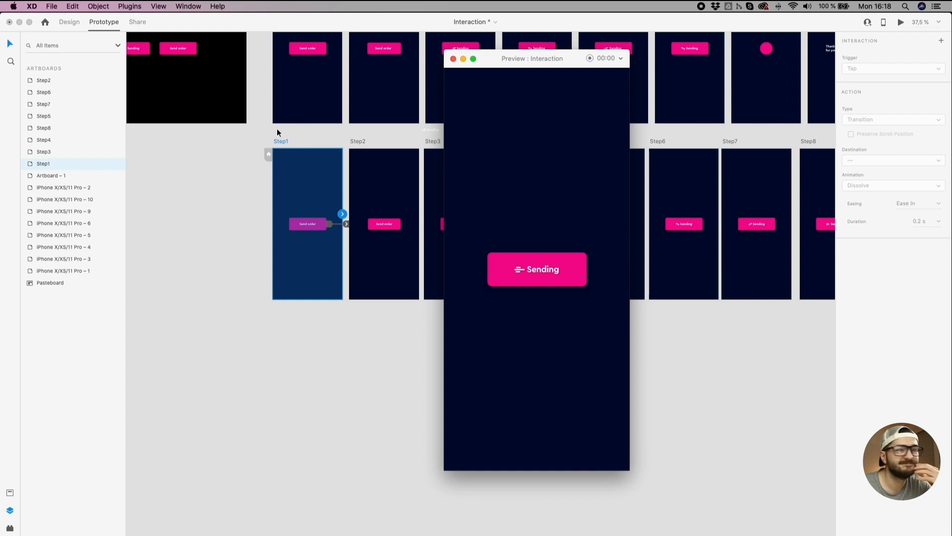
left_click(240, 160)
left_click(282, 140)
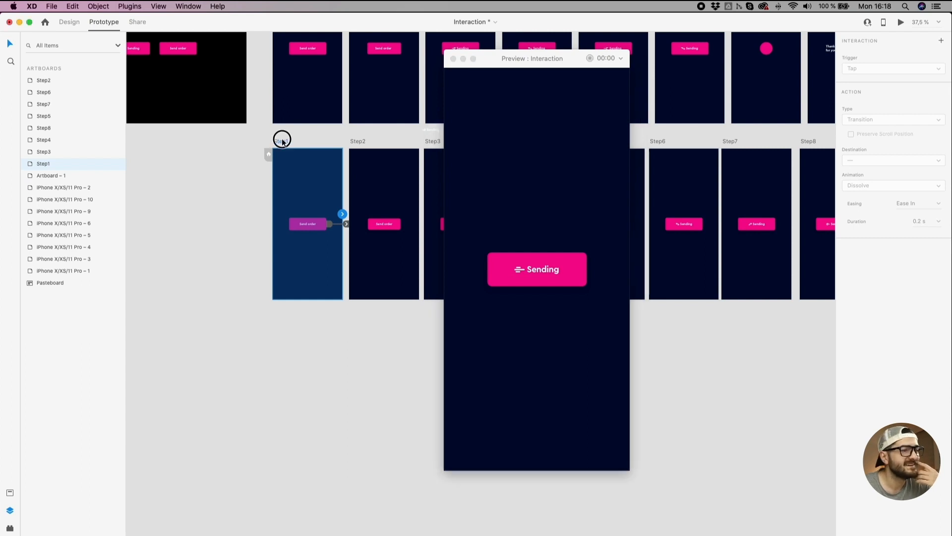
Step: Replay the Send order button's animation in the preview from Step1, and minimize the preview window
left_click(514, 280)
left_click(519, 274)
left_click(268, 189)
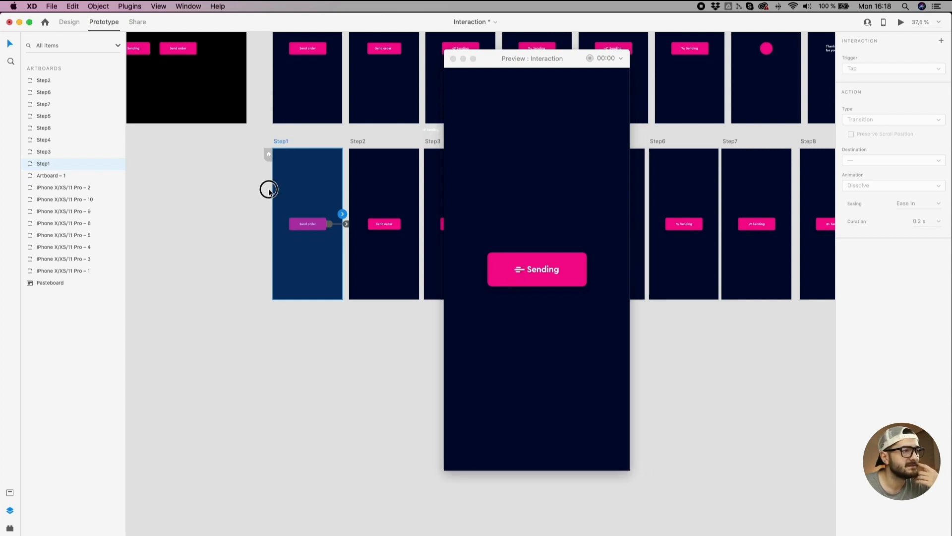
left_click(276, 140)
left_click(530, 277)
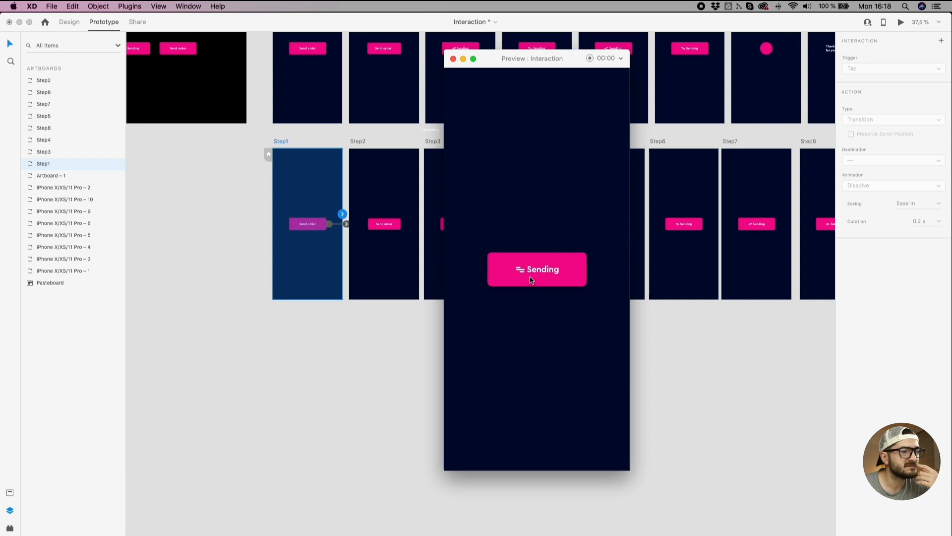
left_click(463, 58)
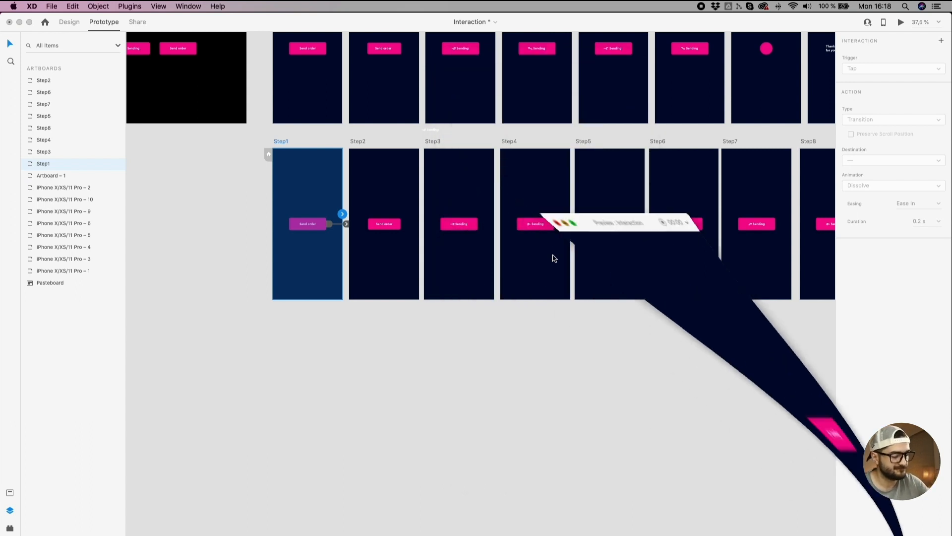
Step: Nudge Step8 closer to Step7, and duplicate Step5, Step6 and Step7 into the row after Step8
scroll(748, 340, "right", 10)
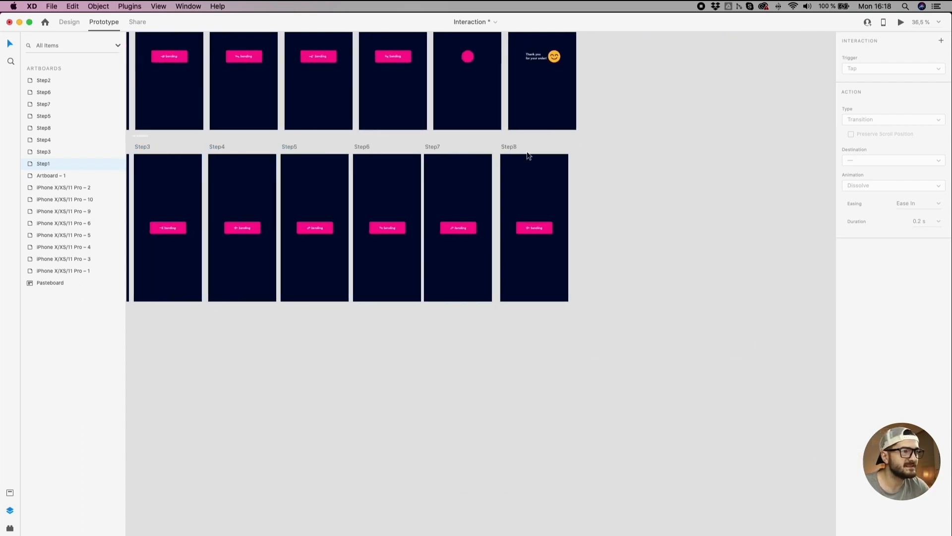
left_click_drag(505, 143, 501, 143)
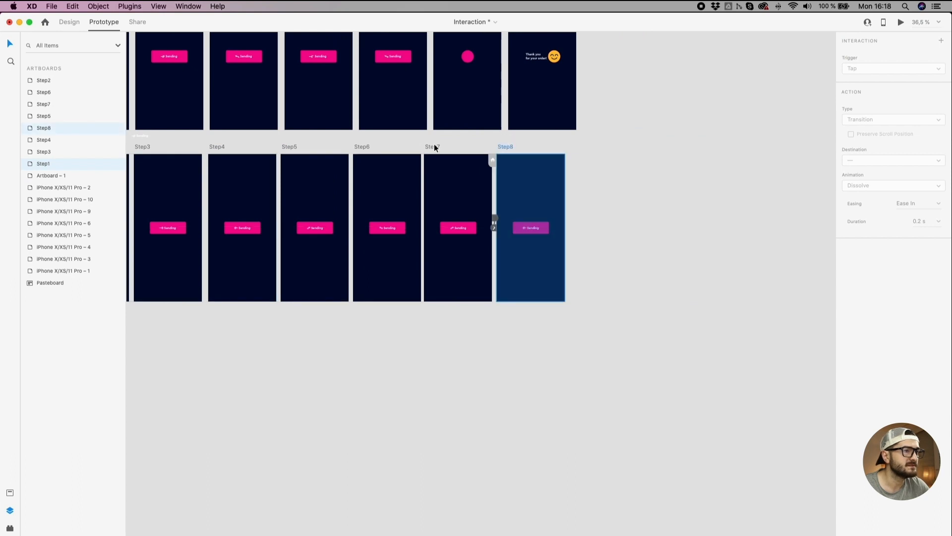
left_click(440, 149)
left_click(355, 149, "shift")
left_click(293, 146, "shift")
left_click_drag(293, 146, 584, 154)
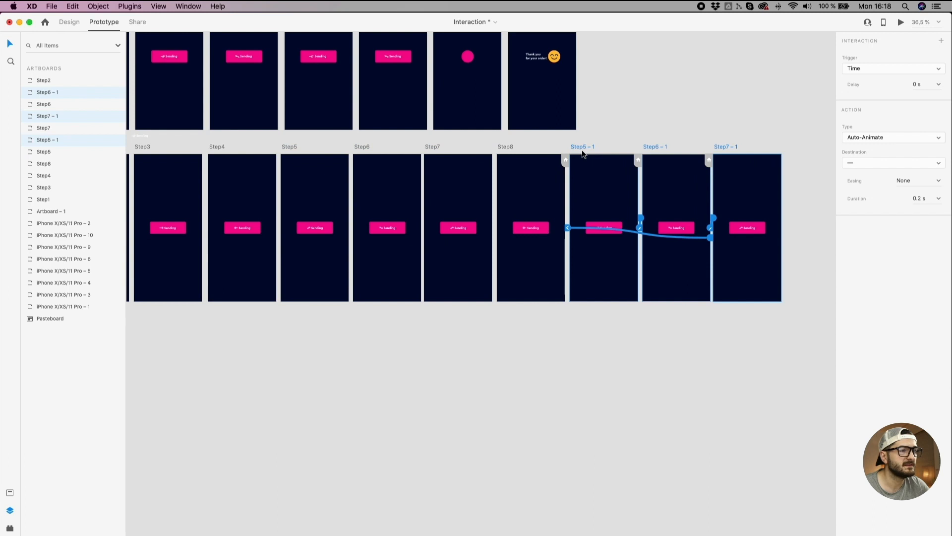
Step: Clear the copied transitions out of the duplicated Step6 – 1 and Step7 – 1 artboards
scroll(581, 150, "up", 5)
left_click(515, 140)
left_click(398, 153)
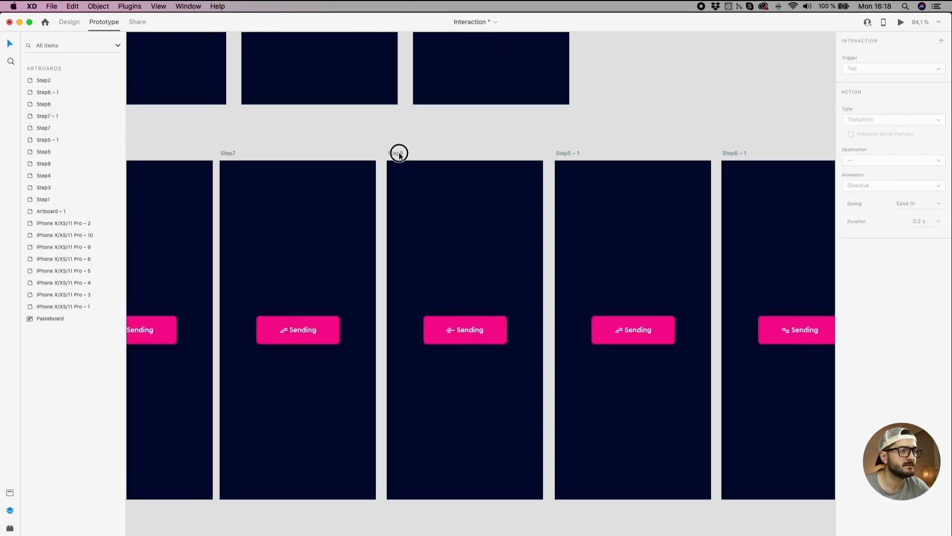
scroll(553, 299, "down", 4)
left_click_drag(550, 317, 606, 339)
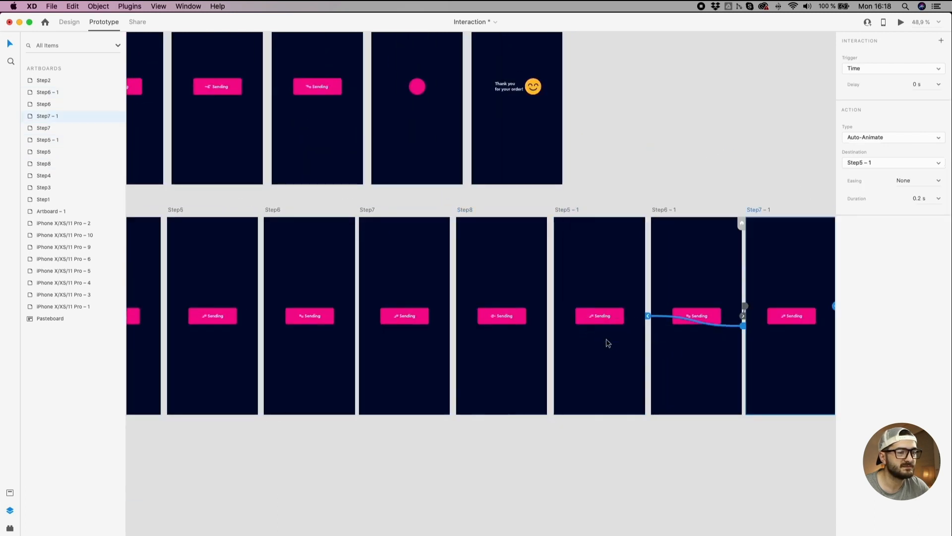
left_click_drag(650, 316, 742, 314)
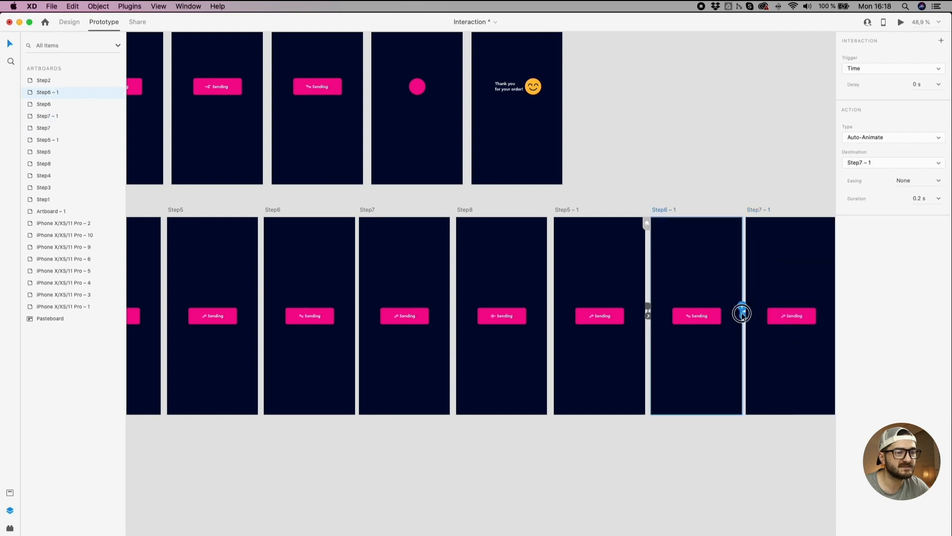
scroll(615, 309, "up", 3)
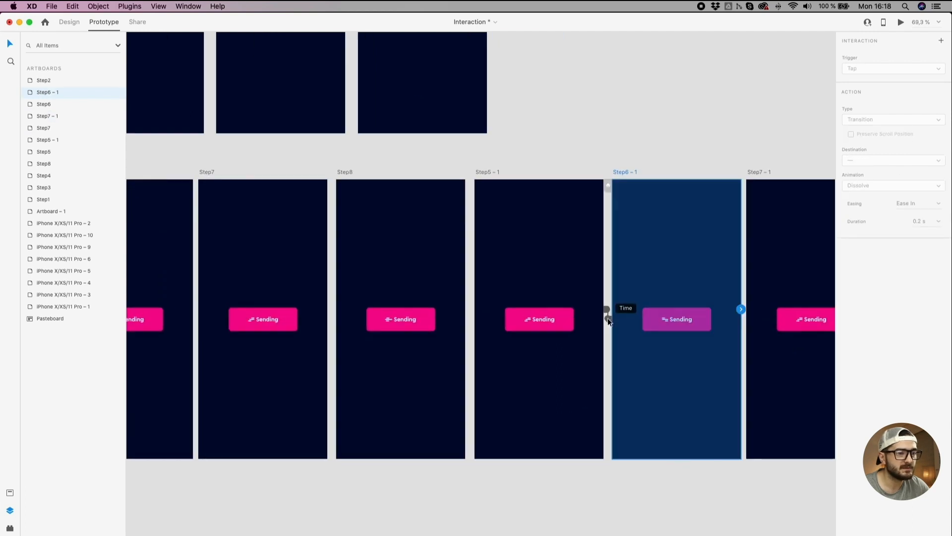
left_click(601, 310)
Step: Link Step8 to the duplicated Step5 – 1 artboard and rename that artboard Step9
left_click(347, 172)
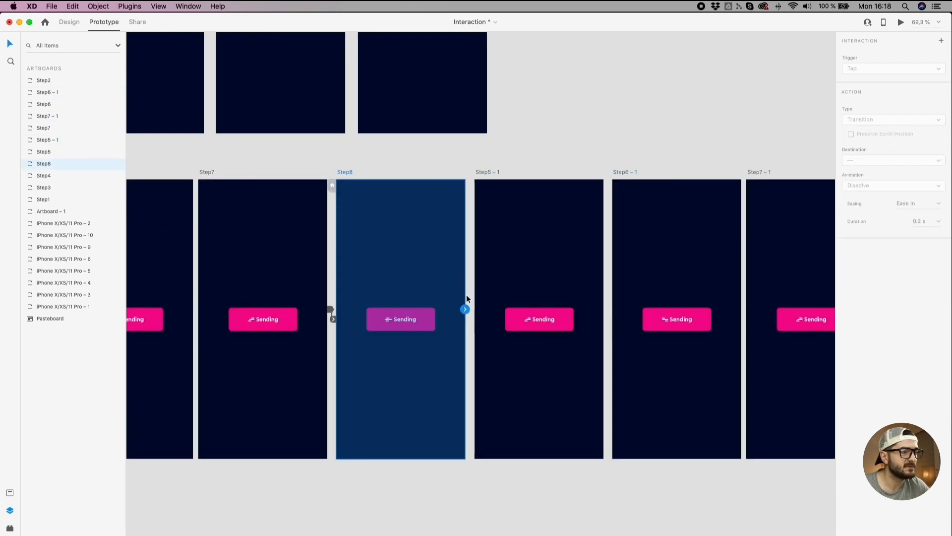
left_click_drag(466, 309, 493, 302)
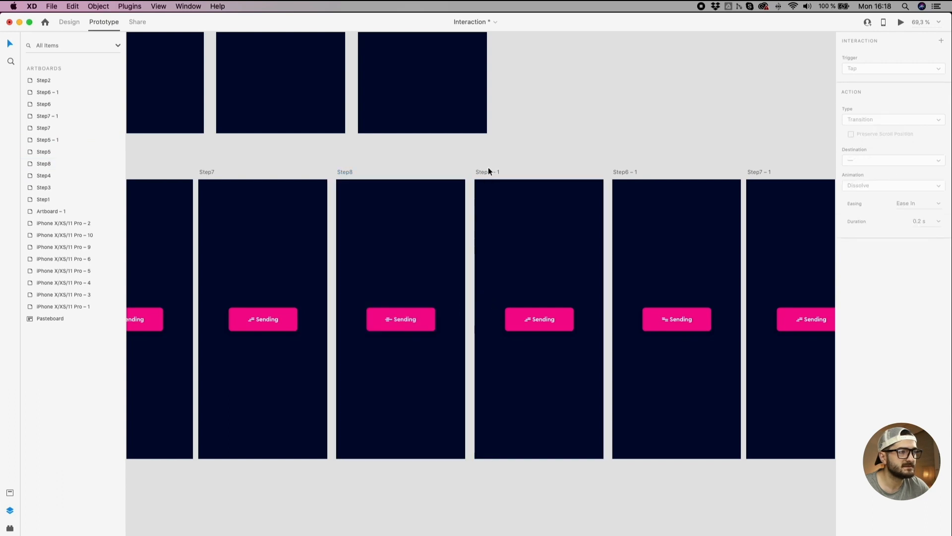
double_click(488, 172)
left_click(488, 172)
left_click_drag(488, 172, 517, 176)
key("Right")
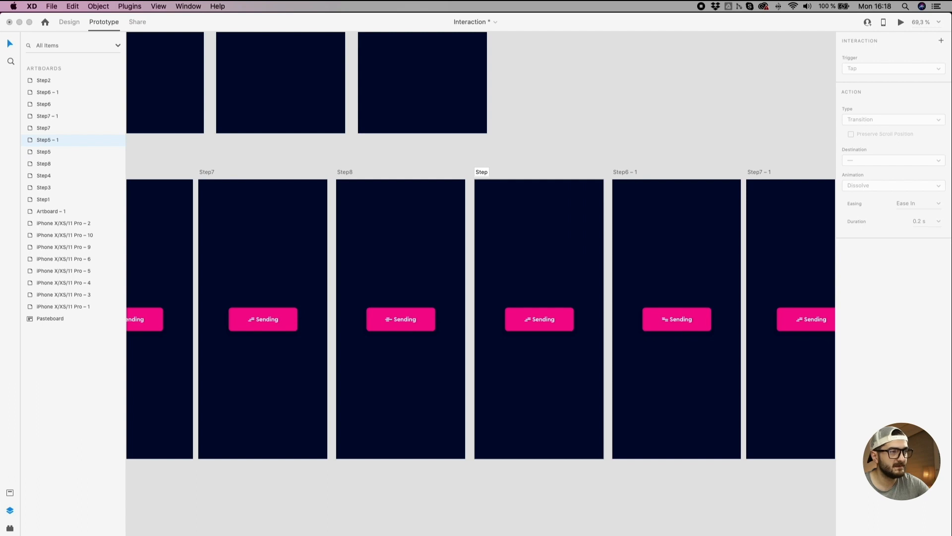
type("9")
key("Return")
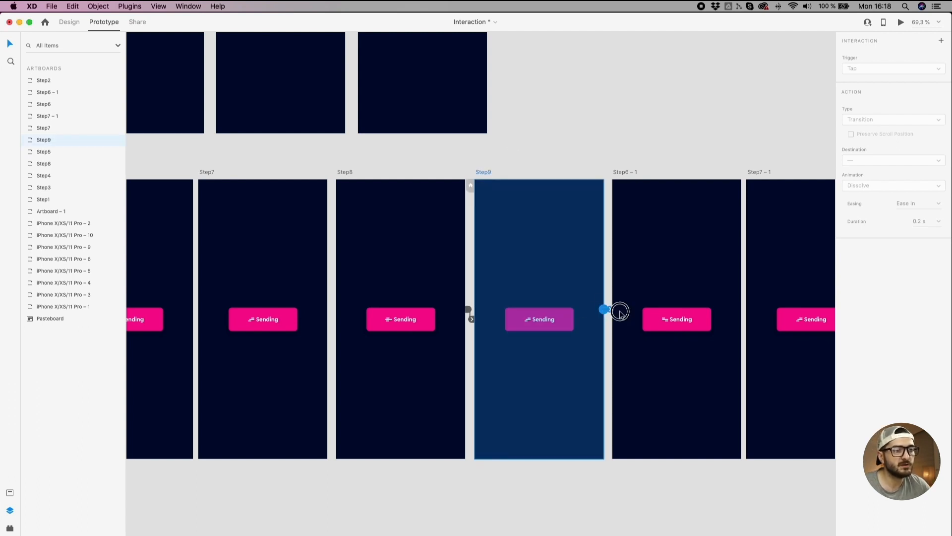
Step: Link Step9 to Step6 – 1 with a Time-triggered Auto-Animate transition, and rename the Step6 – 1 artboard Step10
left_click_drag(609, 309, 682, 206)
scroll(645, 188, "right", 5)
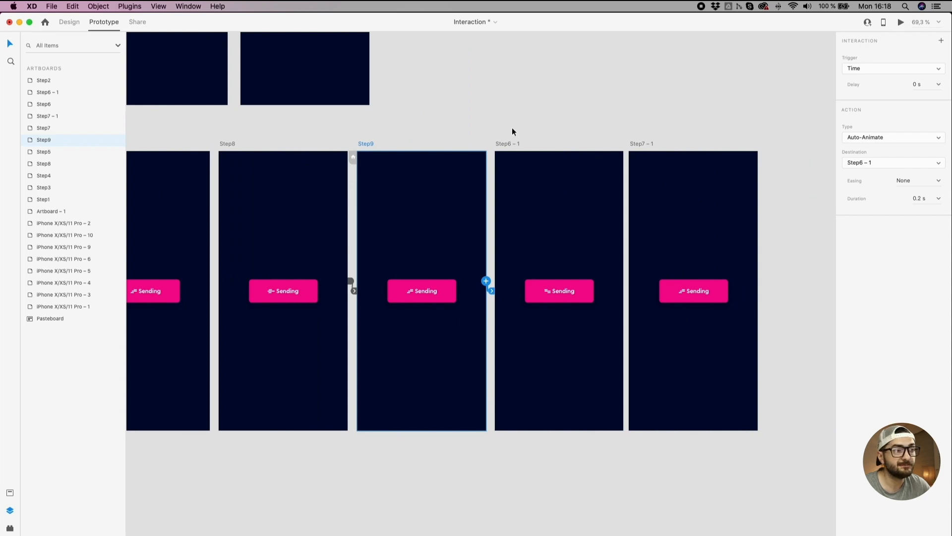
double_click(507, 144)
left_click_drag(508, 144, 558, 150)
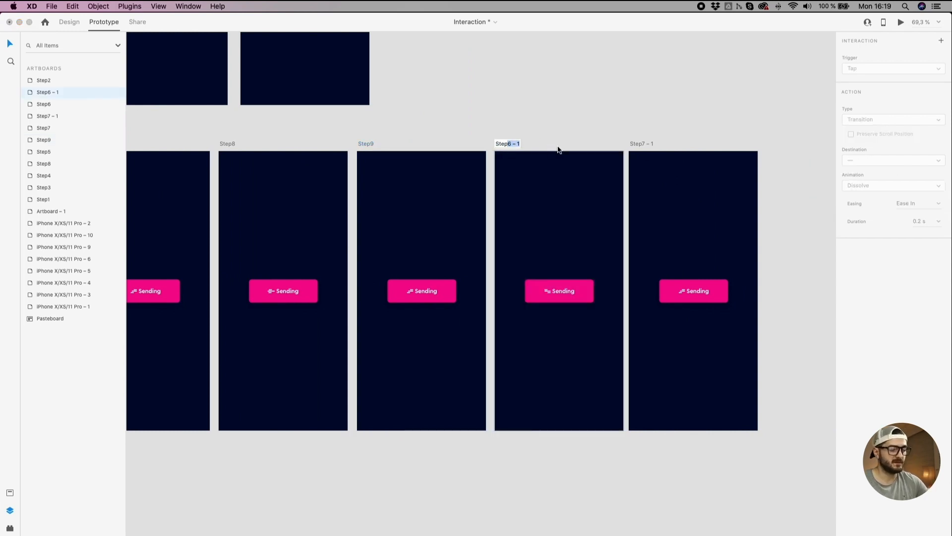
type("10")
key("Return")
Step: Shift Step7 – 1 slightly right and link Step10 to it with a Time-triggered Auto-Animate transition, easing None, 0.2 s
left_click(605, 103)
left_click(643, 145)
left_click_drag(644, 144, 648, 144)
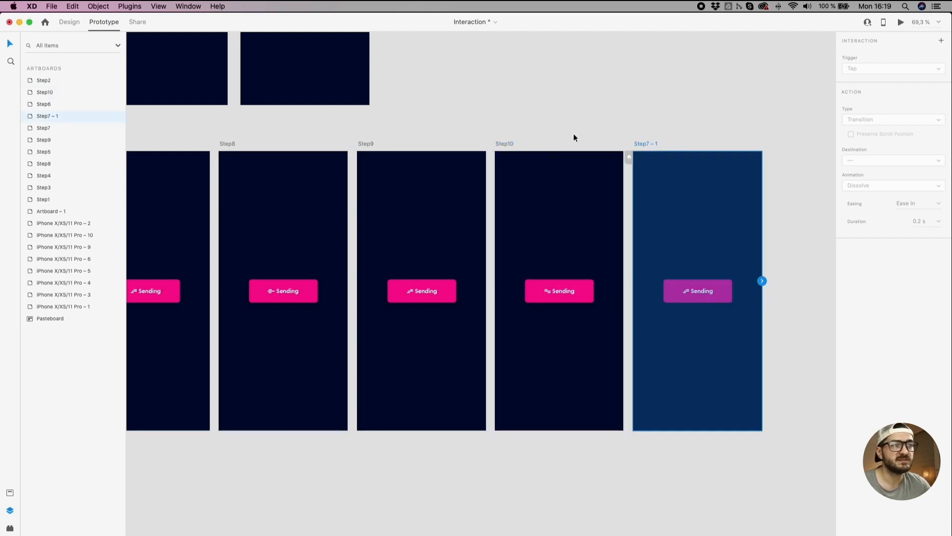
left_click(615, 130)
left_click(502, 145)
left_click_drag(623, 281, 683, 177)
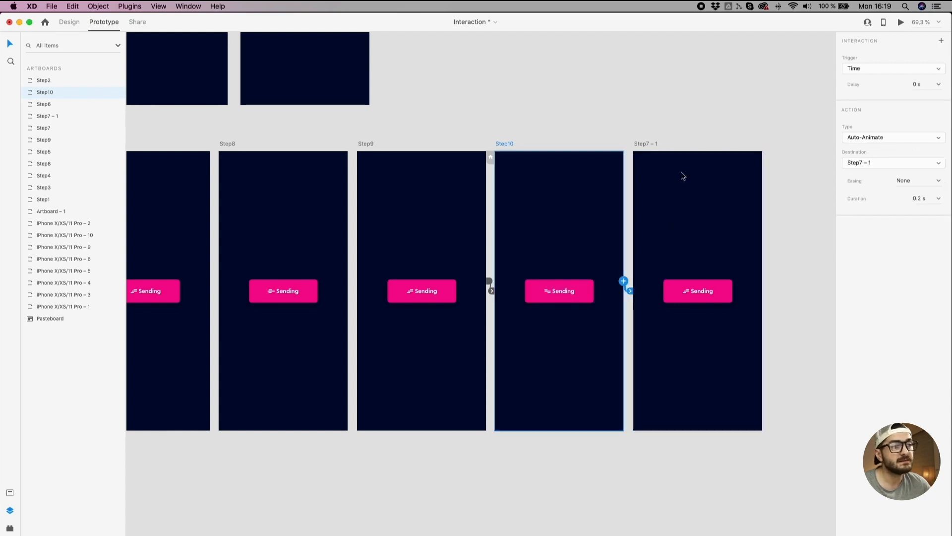
Step: Rename the artboard "Step7 – 1" at the end of the row as Step11
scroll(665, 153, "down", 2)
left_click(650, 142)
double_click(650, 142)
left_click_drag(648, 145, 659, 143)
type("11")
key("Return")
scroll(671, 134, "down", 2)
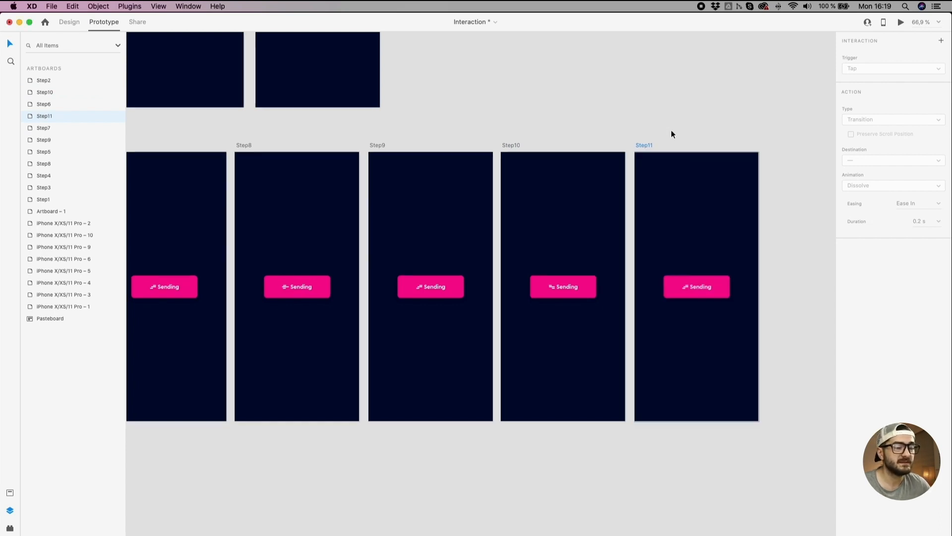
Step: Examine the row of artboards from Step1 to Step11 and the prototype connections between them
scroll(671, 130, "down", 2)
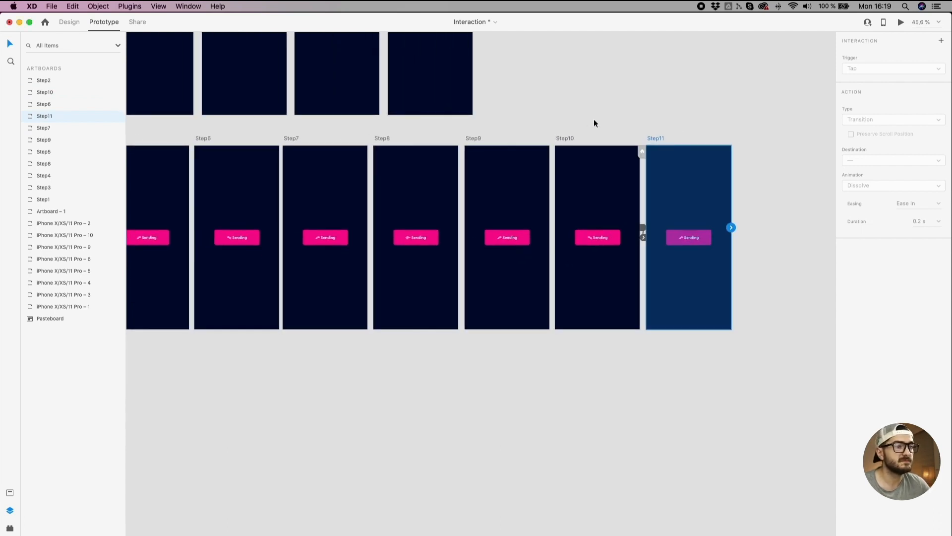
scroll(687, 127, "down", 1)
scroll(688, 127, "down", 2)
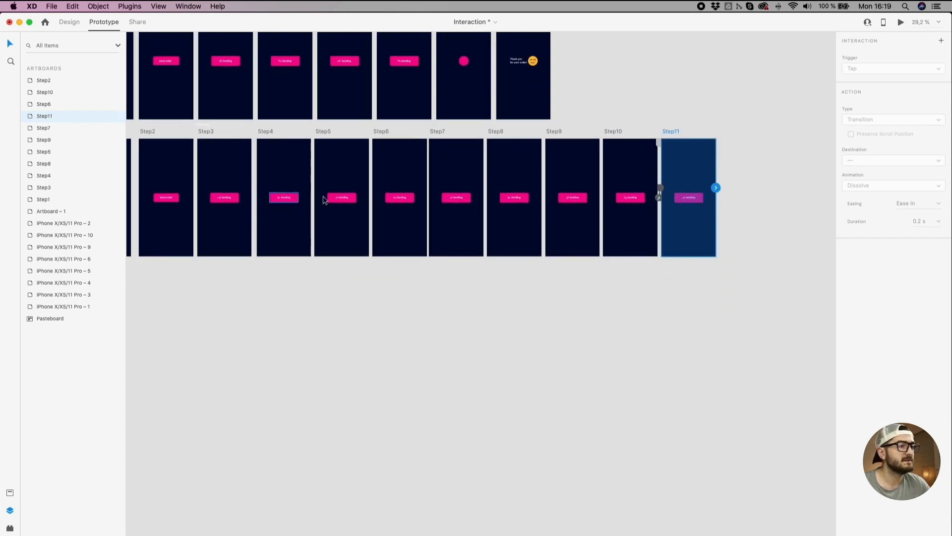
scroll(803, 147, "left", 3)
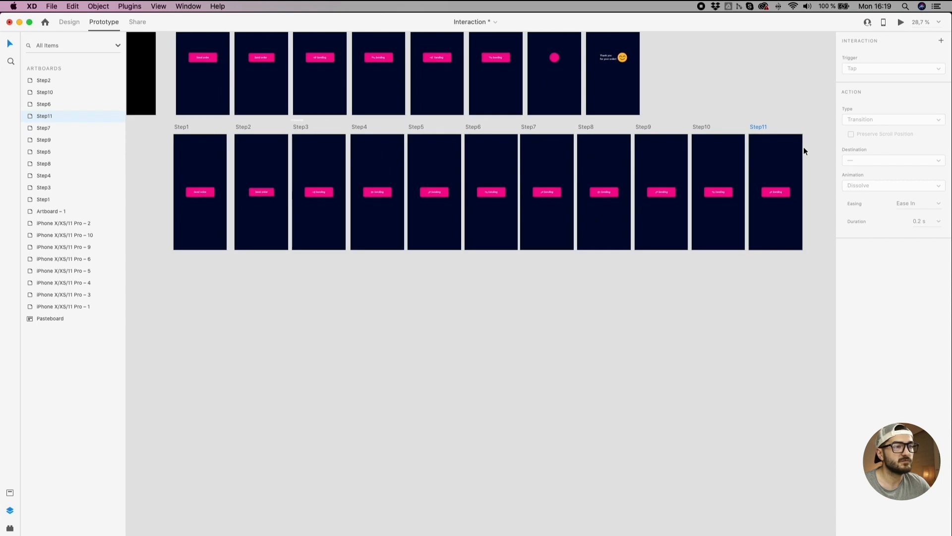
left_click(816, 123)
left_click_drag(378, 256, 143, 289)
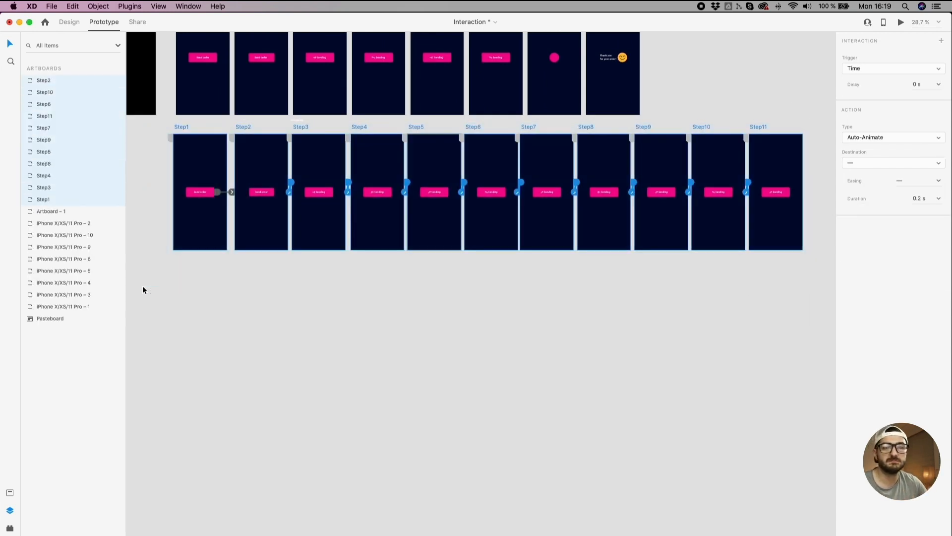
scroll(144, 291, "right", 1)
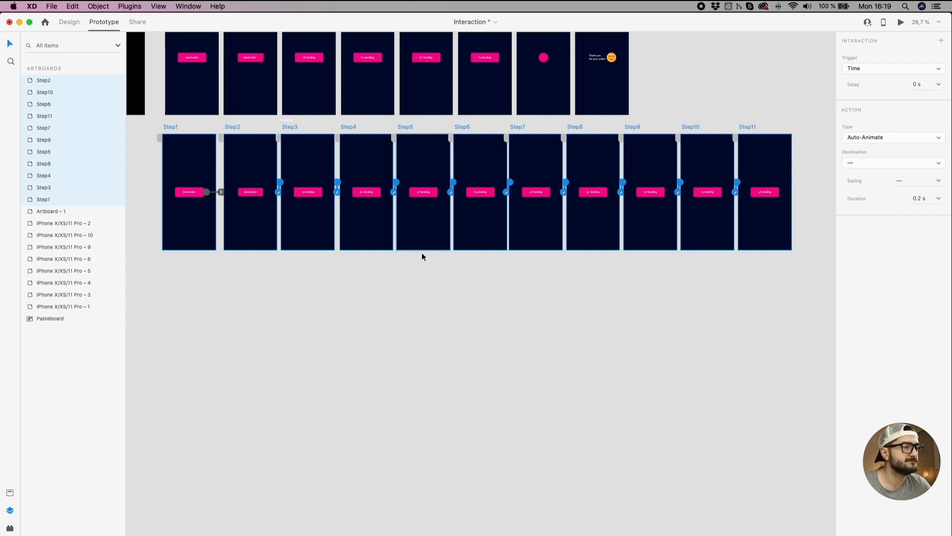
scroll(326, 262, "up", 1)
scroll(214, 146, "up", 3)
scroll(230, 134, "down", 4)
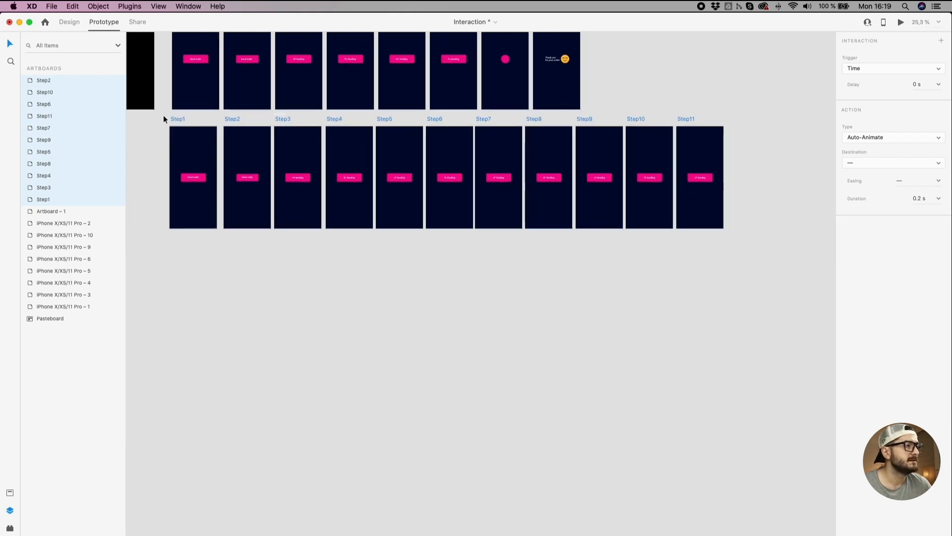
Step: Preview the prototype starting from the Step1 artboard and trigger its Send order button
left_click(174, 120)
left_click(900, 22)
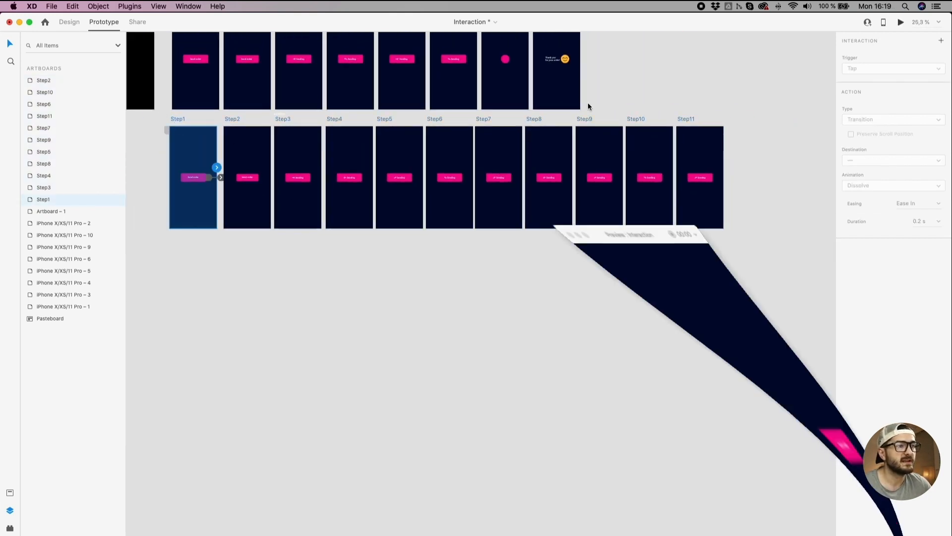
left_click(330, 279)
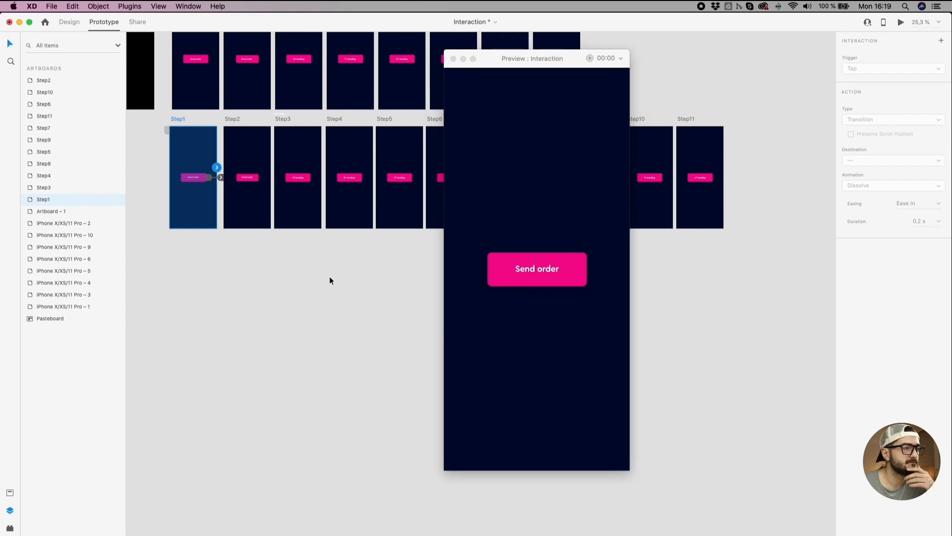
left_click(512, 261)
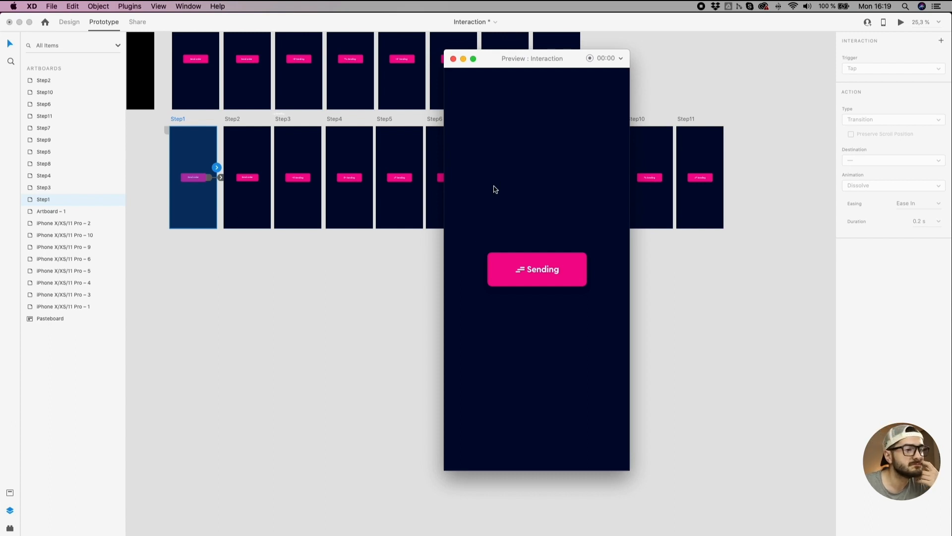
Step: Replay the sending animation from Step1 several times in the preview, and dismiss the preview window
left_click(139, 129)
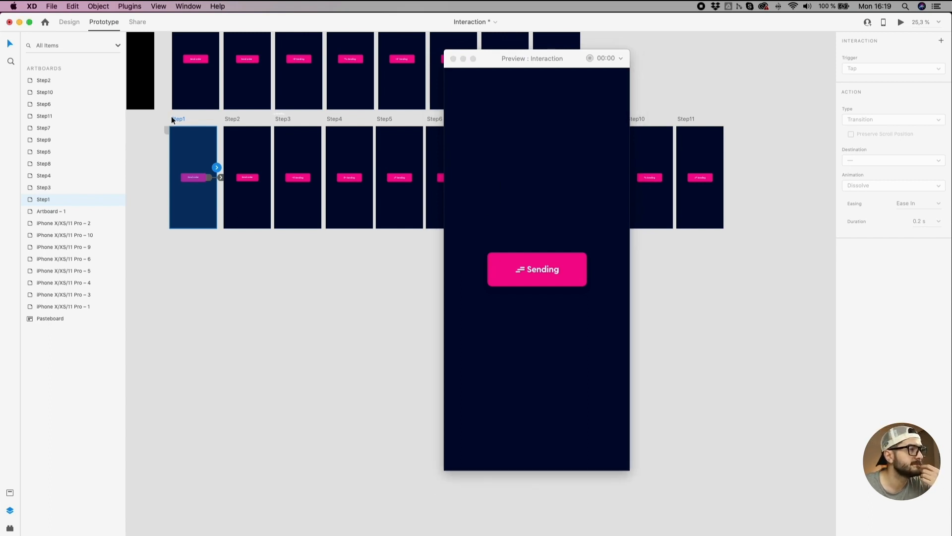
left_click(540, 270)
left_click(192, 113)
left_click(162, 111)
left_click(173, 117)
left_click(522, 279)
left_click(521, 279)
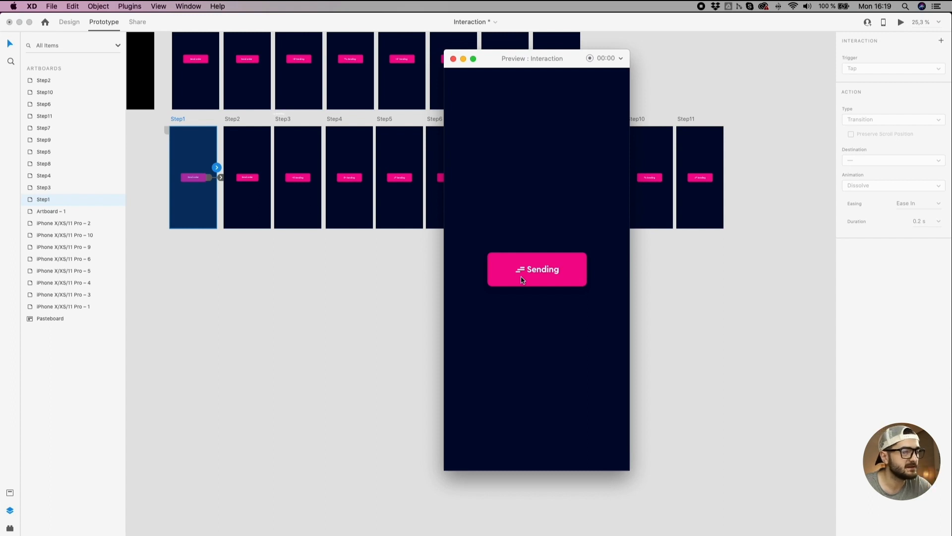
left_click(157, 130)
left_click(165, 114)
left_click(175, 118)
left_click(511, 273)
left_click(511, 273)
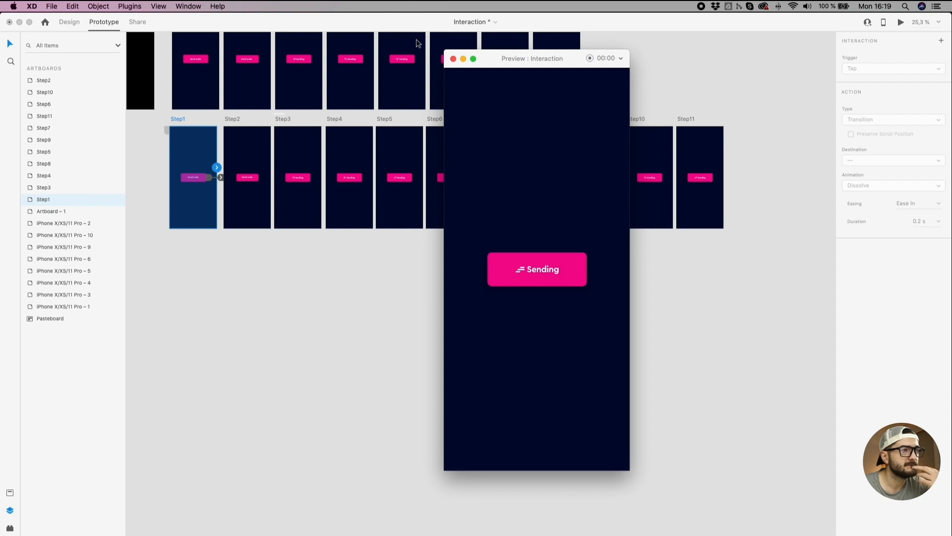
left_click(463, 59)
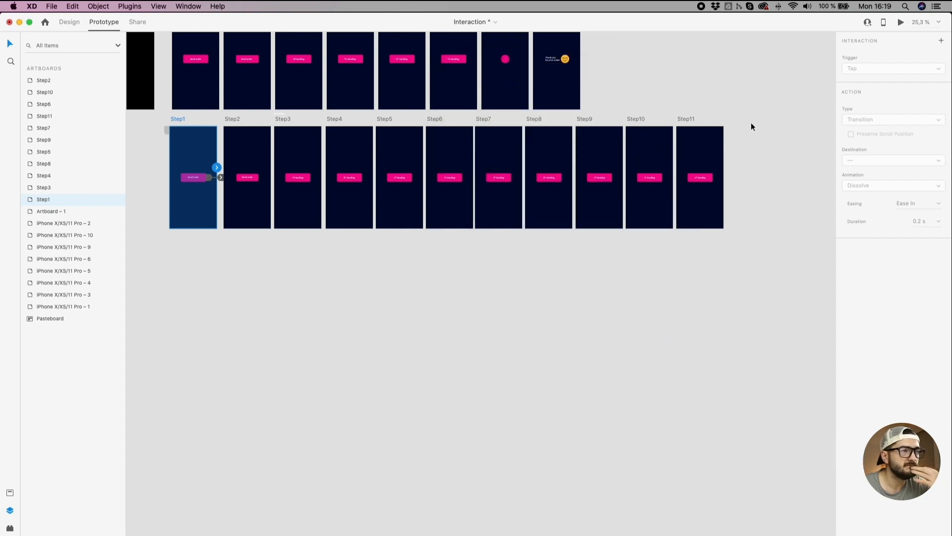
Step: Distribute the artboards Step1 through Step11 horizontally so the gaps between them are equal
left_click_drag(771, 108, 131, 264)
left_click(197, 124)
left_click_drag(206, 114, 801, 274)
left_click(70, 22)
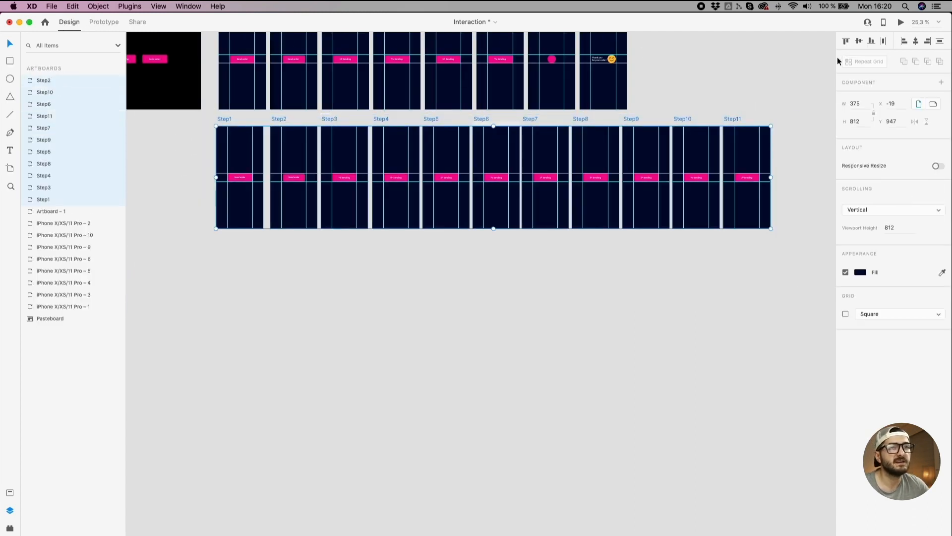
left_click(882, 41)
left_click_drag(806, 109, 216, 291)
left_click(174, 129)
left_click_drag(199, 117, 758, 257)
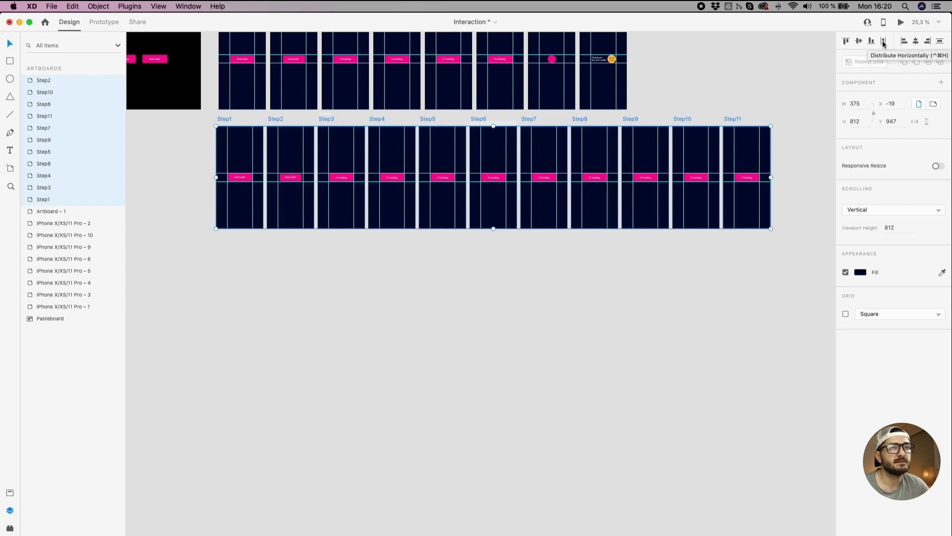
left_click(883, 44)
left_click(748, 306)
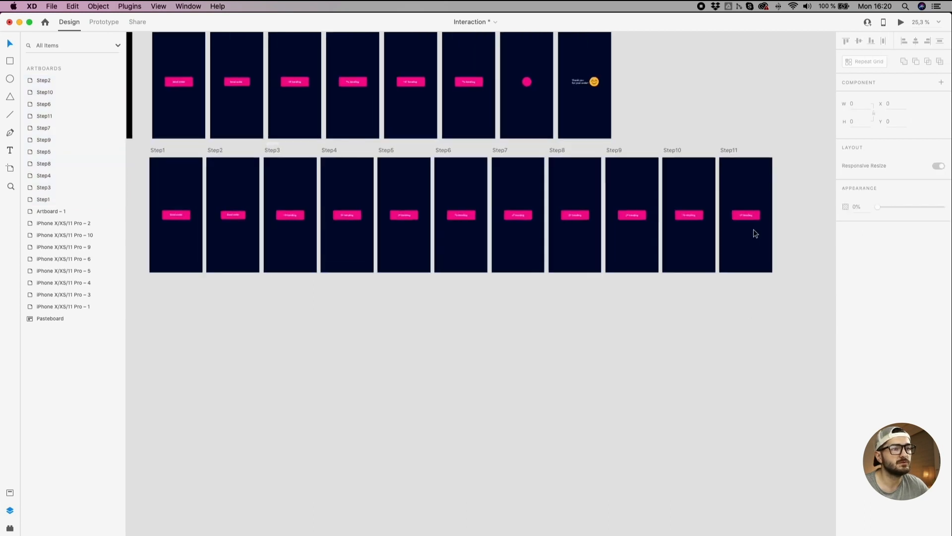
Step: Duplicate the Step11 artboard and place the copy below Step1, aligned with it at X -19, Y 1937
scroll(790, 181, "up", 5)
left_click_drag(789, 198, 763, 173)
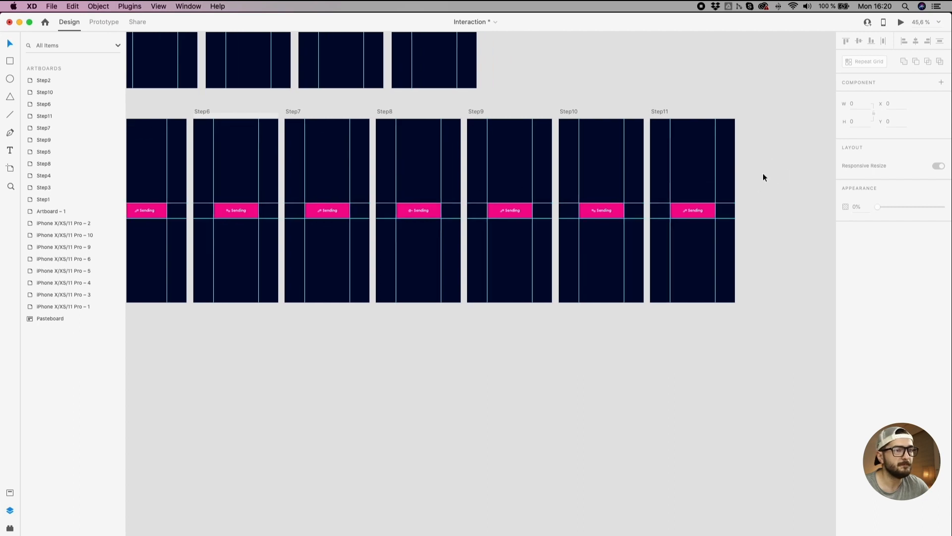
scroll(763, 174, "down", 5)
scroll(689, 175, "down", 2)
left_click_drag(497, 147, 570, 198)
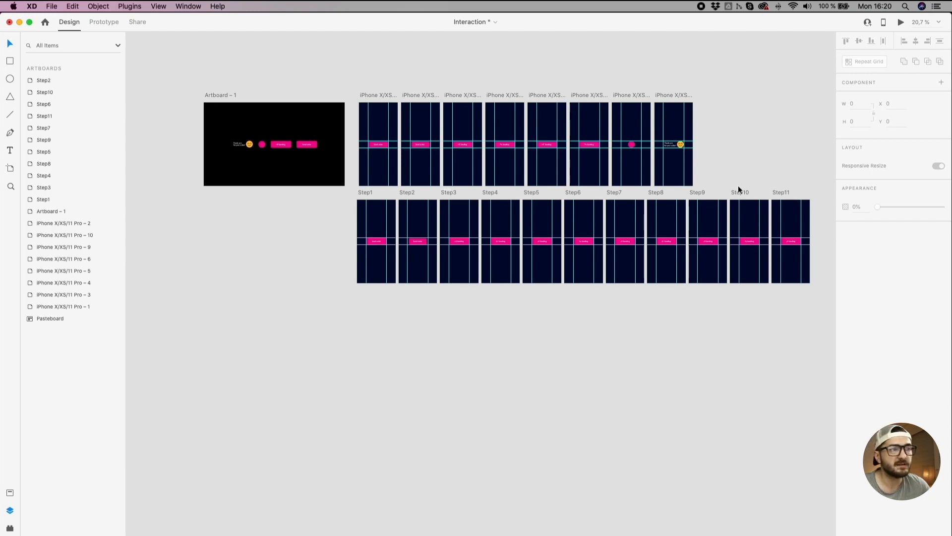
scroll(738, 186, "up", 2)
scroll(695, 179, "up", 5)
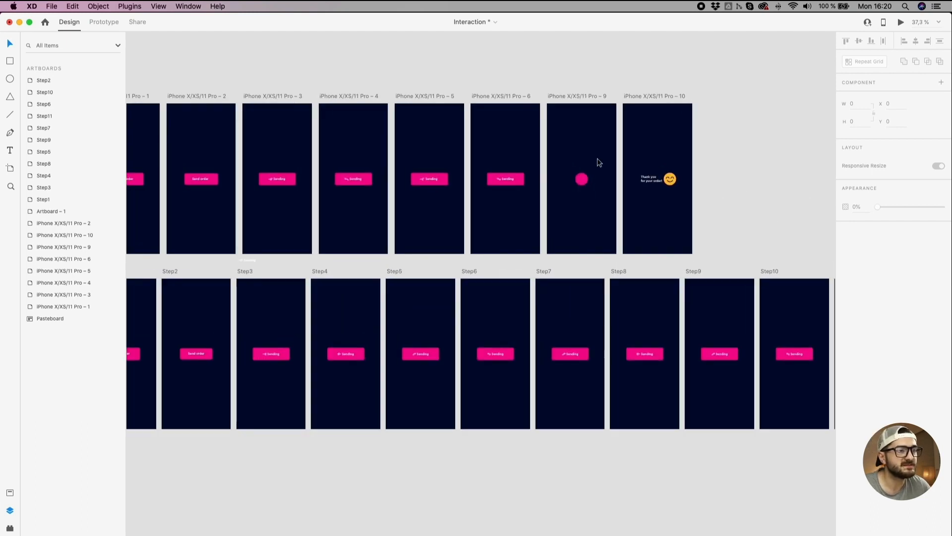
scroll(697, 191, "down", 5)
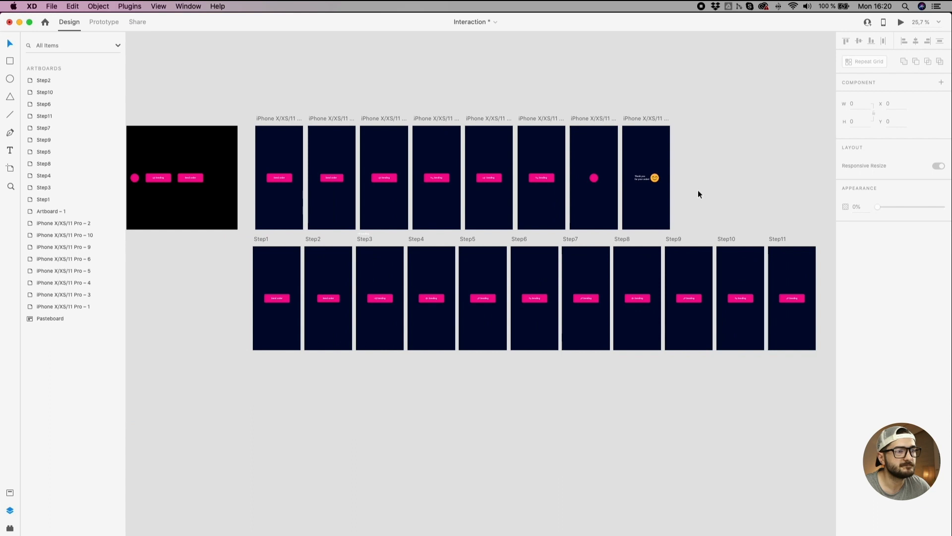
left_click_drag(754, 221, 416, 308)
Step: Rename the duplicated artboard below Step1 as Step12
scroll(414, 308, "up", 5)
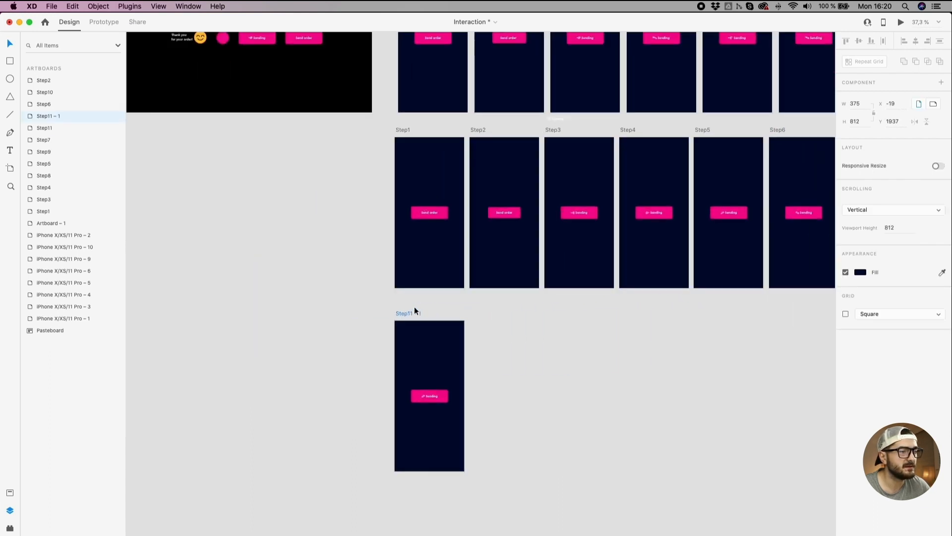
left_click(411, 312)
double_click(409, 313)
left_click_drag(407, 313, 430, 313)
type("12")
key("Return")
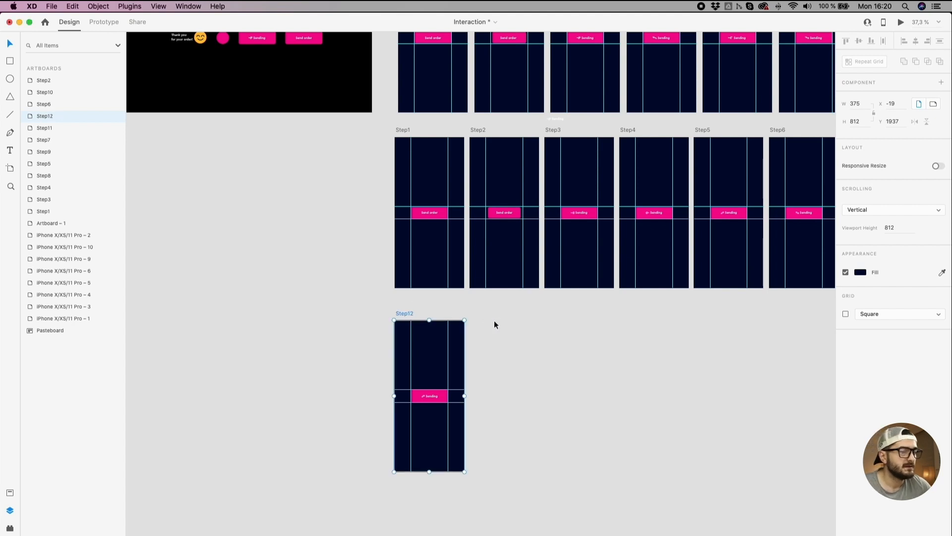
Step: Hide the Sending and Send Order layers on the Step12 artboard, leaving only the button's BG shape
scroll(494, 320, "down", 3)
scroll(452, 373, "up", 9)
left_click(465, 378)
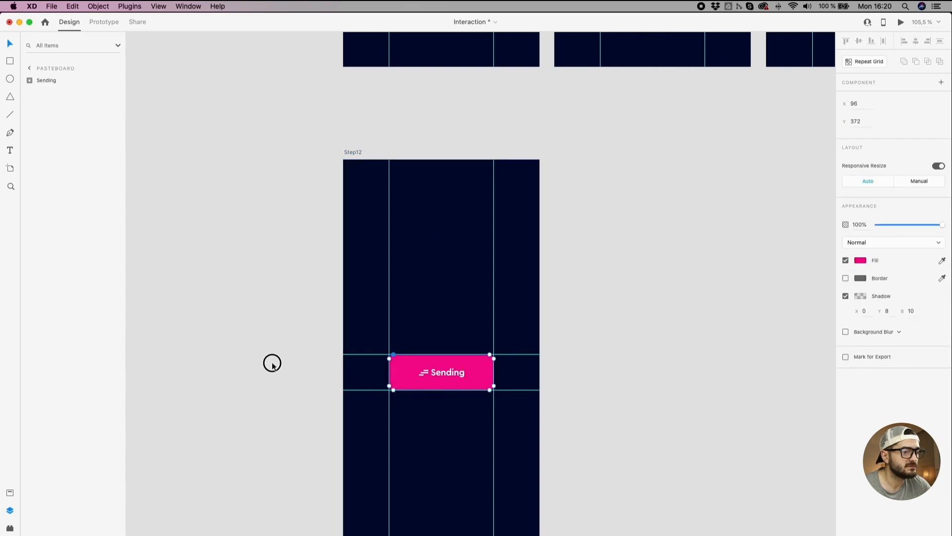
scroll(474, 385, "up", 4)
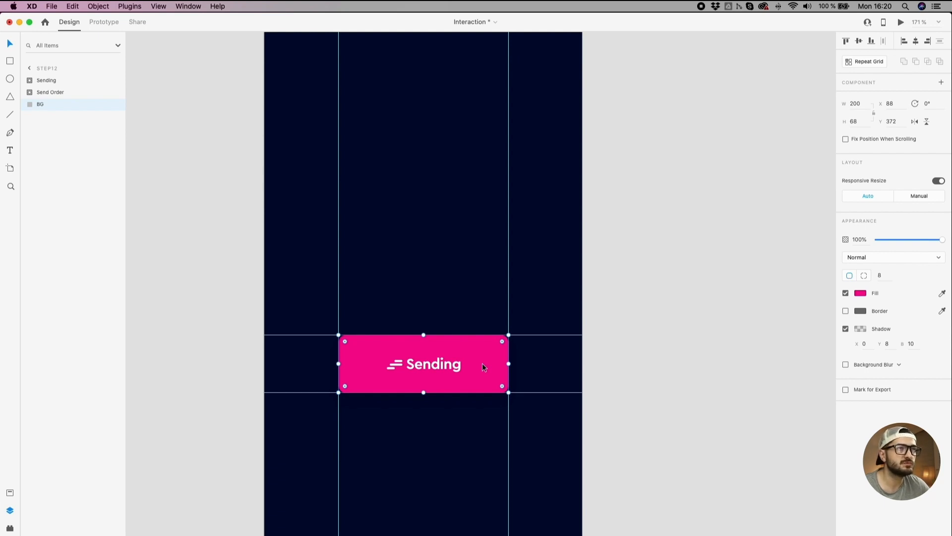
left_click(642, 365)
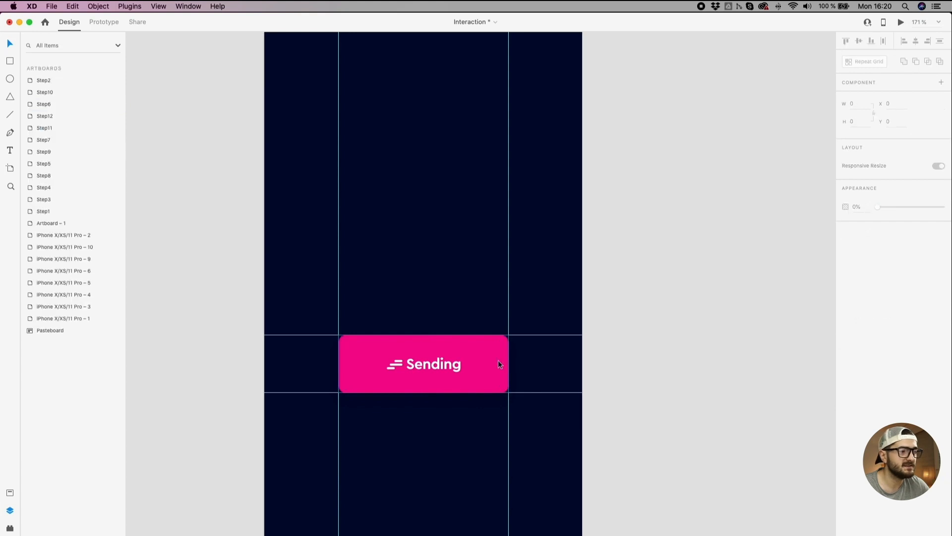
left_click(491, 361)
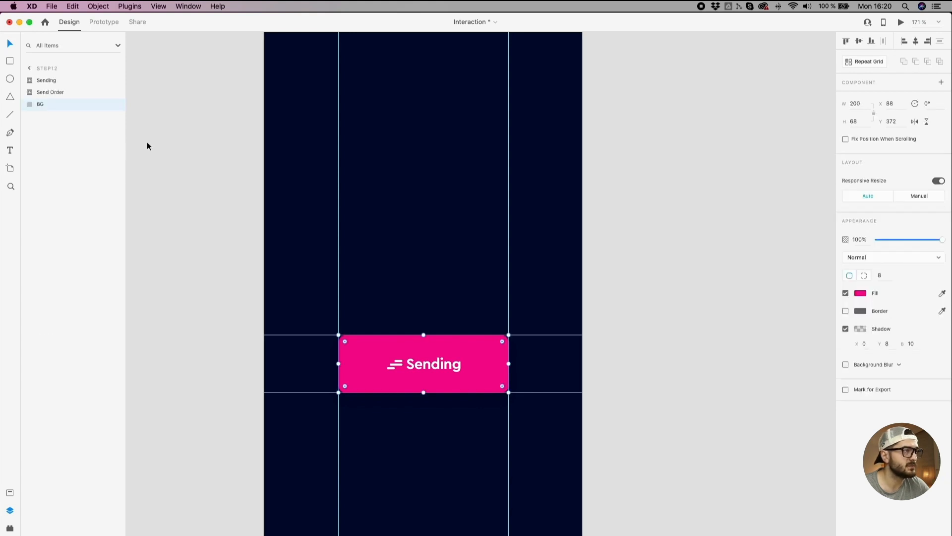
double_click(475, 350)
key("Escape")
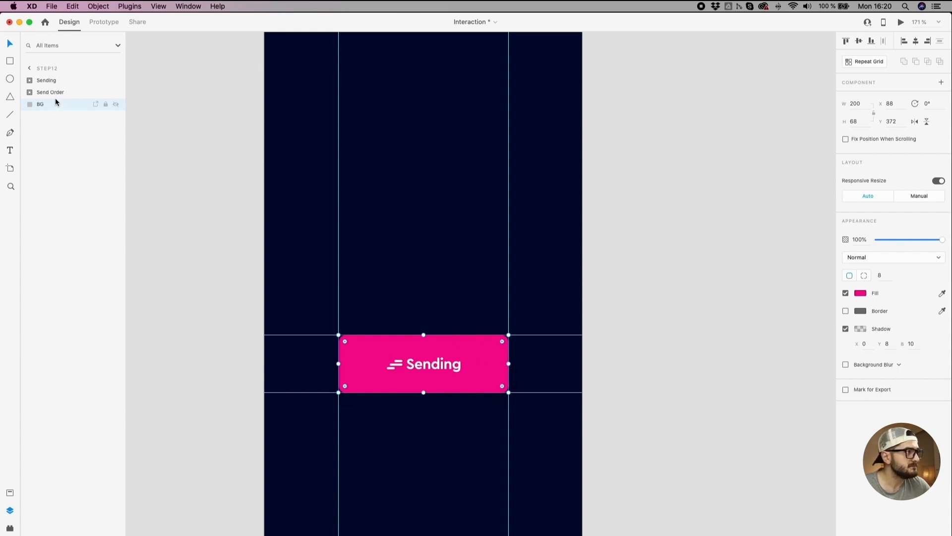
left_click(72, 93)
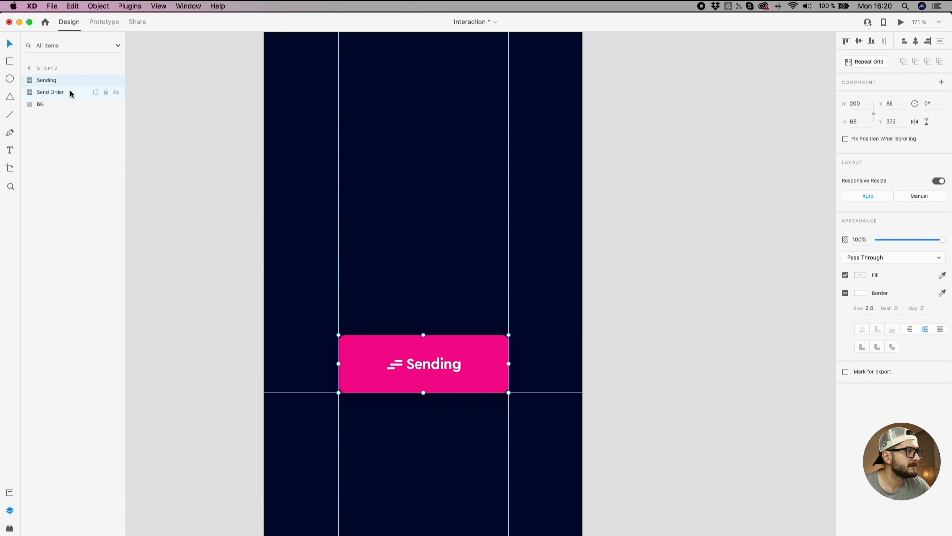
left_click(116, 80)
left_click(116, 92)
Step: Shrink the BG shape on Step12 about its centre to 68 × 68 and round its corners to a radius of 34
left_click(390, 342)
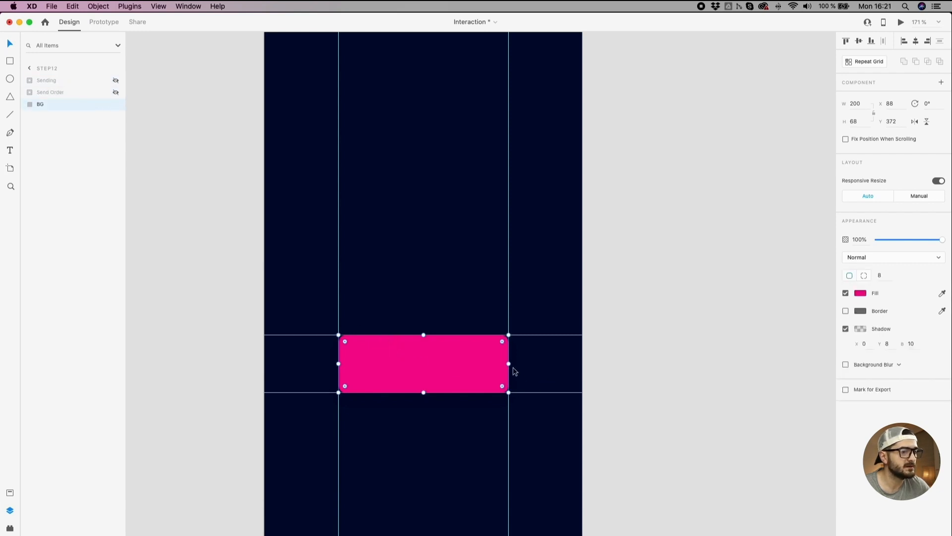
key("alt")
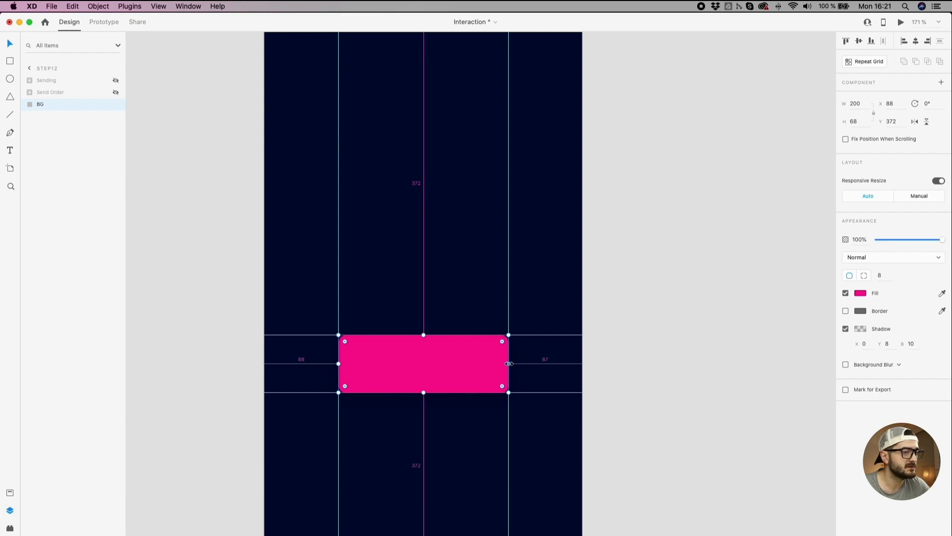
left_click(509, 364)
left_click_drag(509, 363, 452, 361)
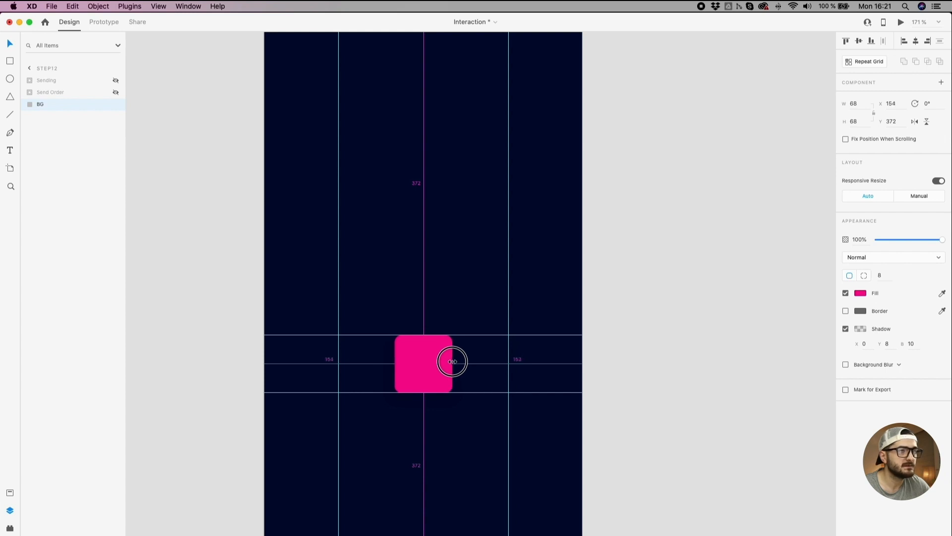
left_click_drag(453, 361, 452, 362)
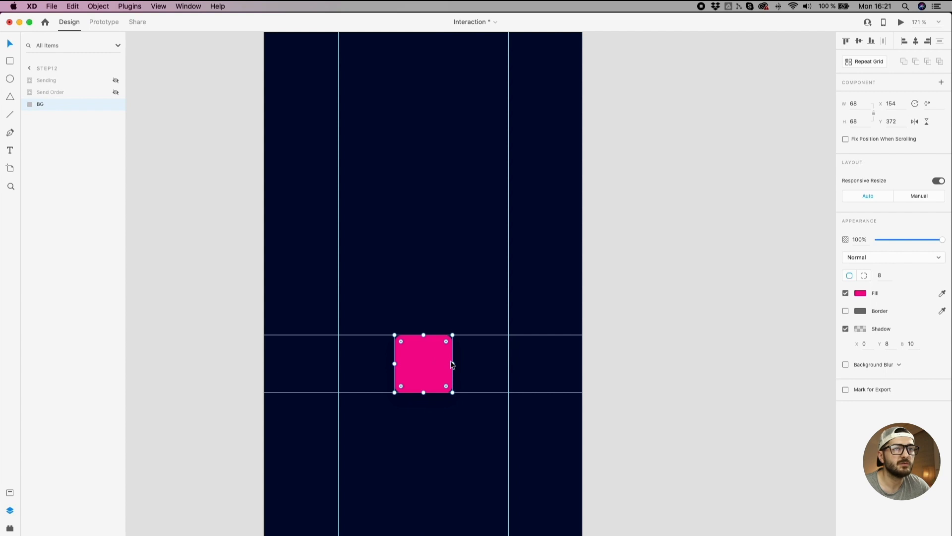
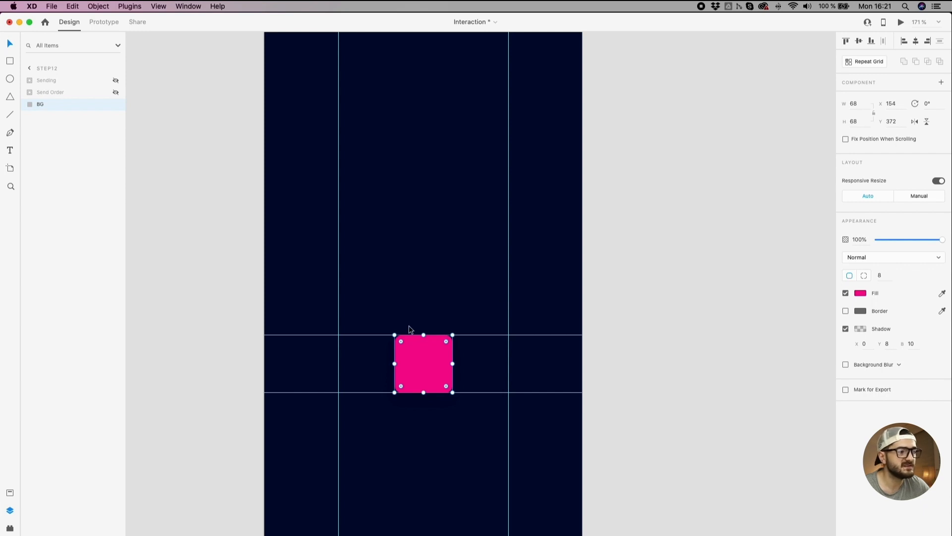
left_click_drag(447, 341, 419, 361)
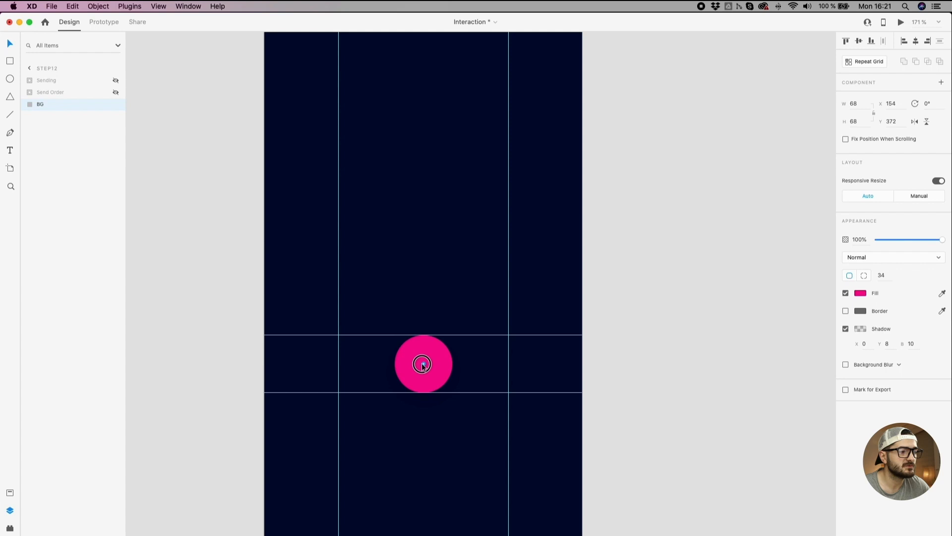
Step: Make the Sending and Send Order layers on the Step12 artboard visible again
scroll(351, 367, "down", 5)
scroll(352, 368, "down", 3)
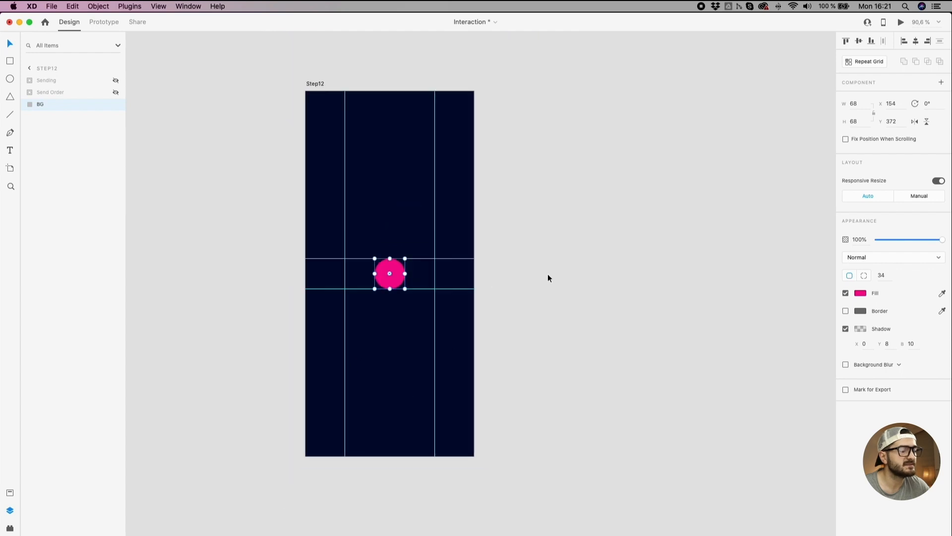
scroll(549, 273, "down", 3)
left_click(623, 250)
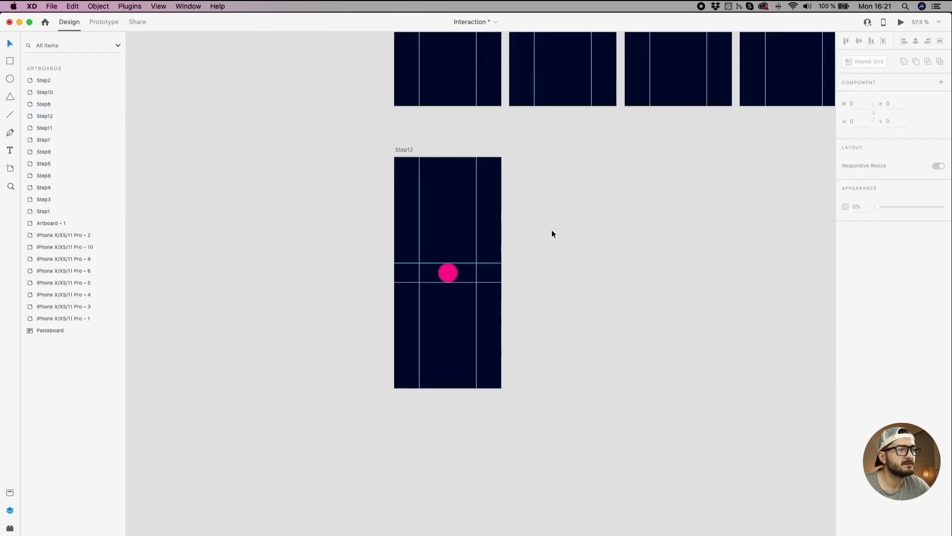
left_click(409, 151)
scroll(464, 231, "down", 3)
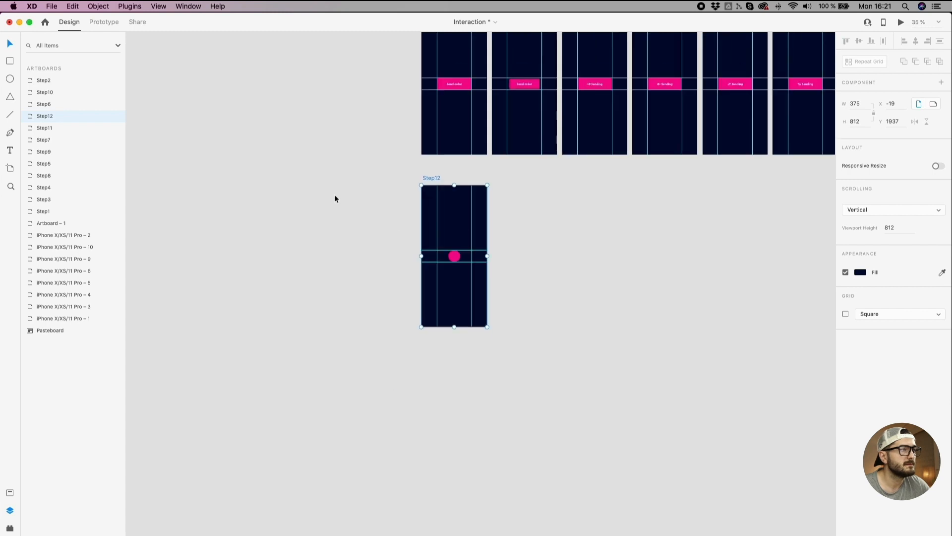
scroll(453, 263, "up", 2)
left_click(460, 304)
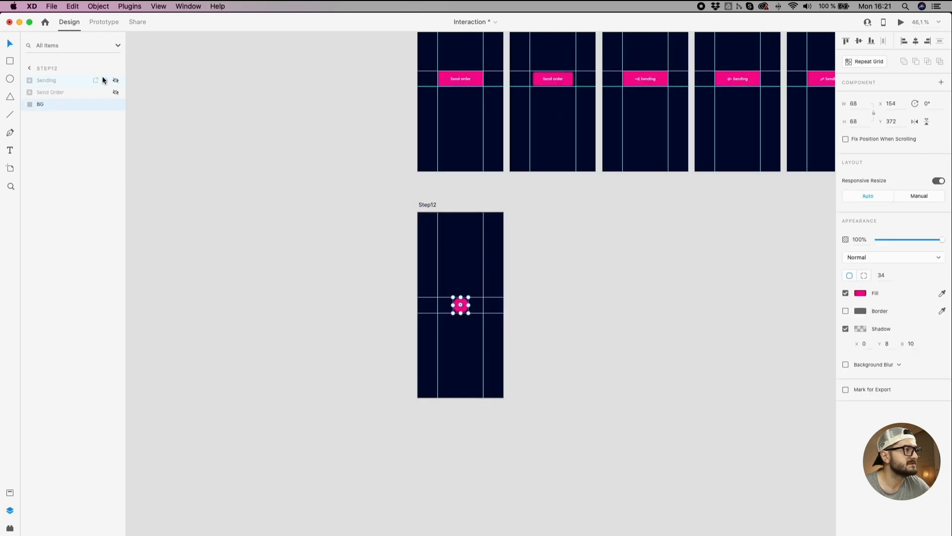
left_click(114, 81)
left_click(114, 90)
Step: Link Step11 to Step12 with a time-triggered Auto-Animate transition at 0 s delay and Ease In-Out easing
scroll(583, 287, "down", 2)
left_click(615, 298)
left_click_drag(619, 300, 347, 382)
scroll(714, 138, "down", 3)
left_click(718, 148)
left_click(105, 22)
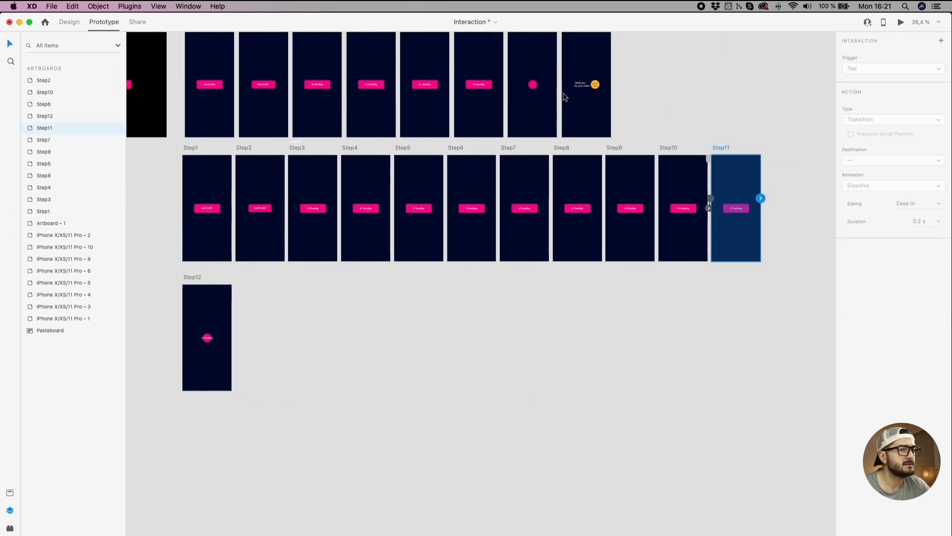
left_click_drag(759, 198, 297, 301)
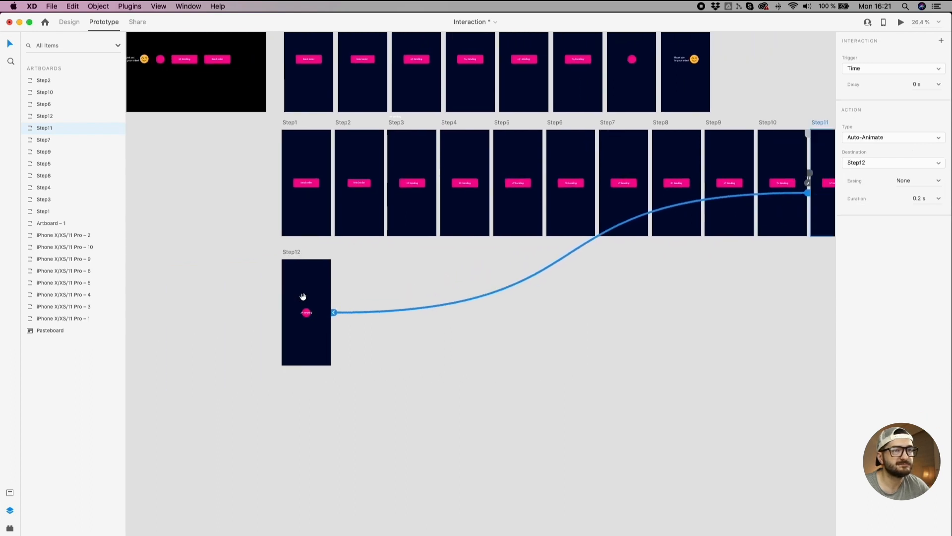
left_click(936, 182)
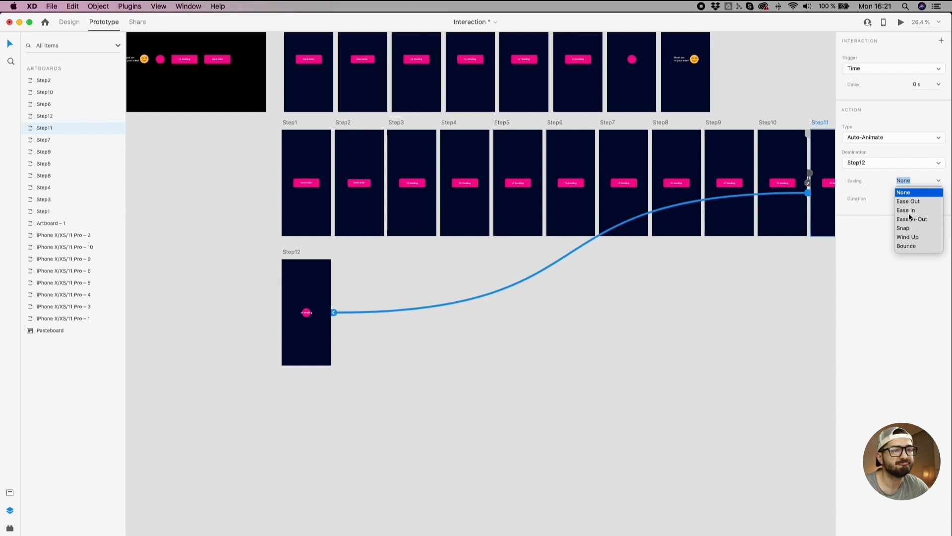
left_click(909, 220)
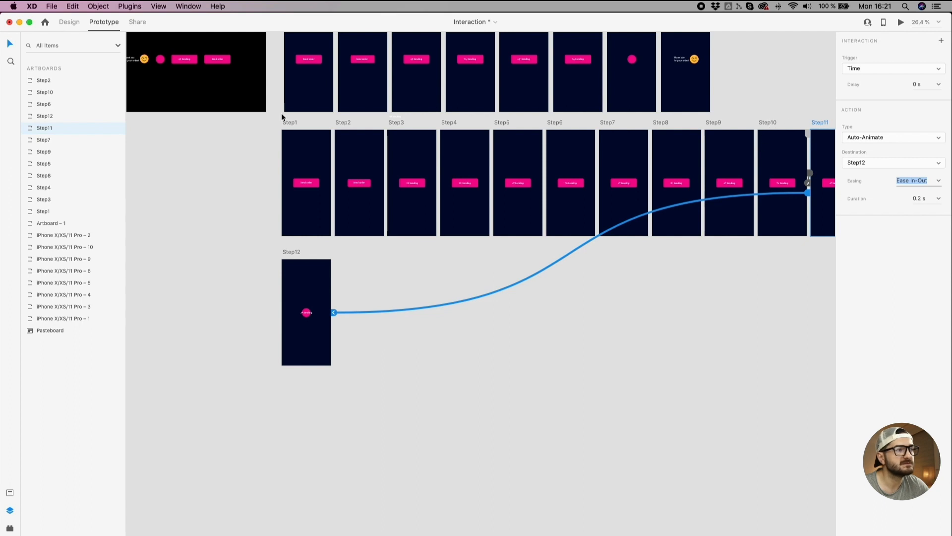
Step: Preview the prototype from the Step1 artboard and start the animation with the send-order button
left_click(901, 22)
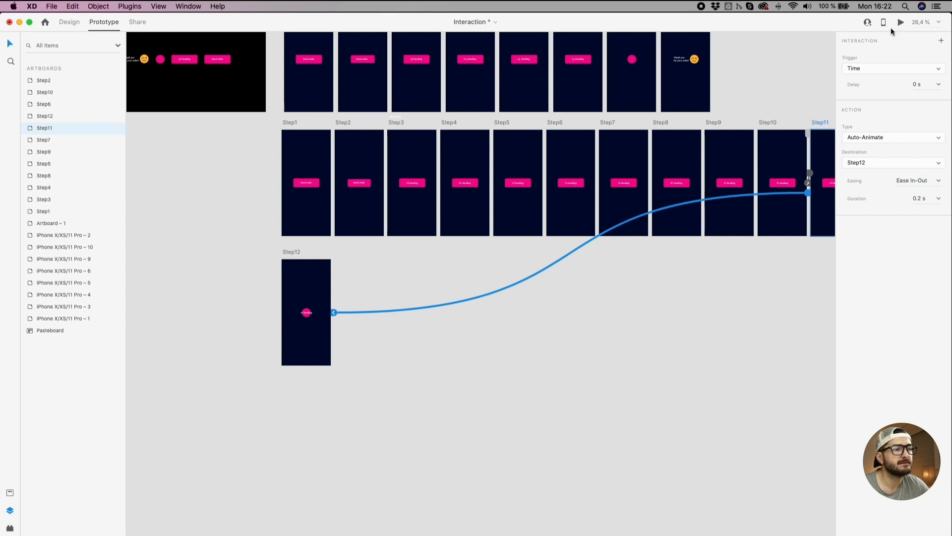
left_click(288, 121)
left_click(511, 275)
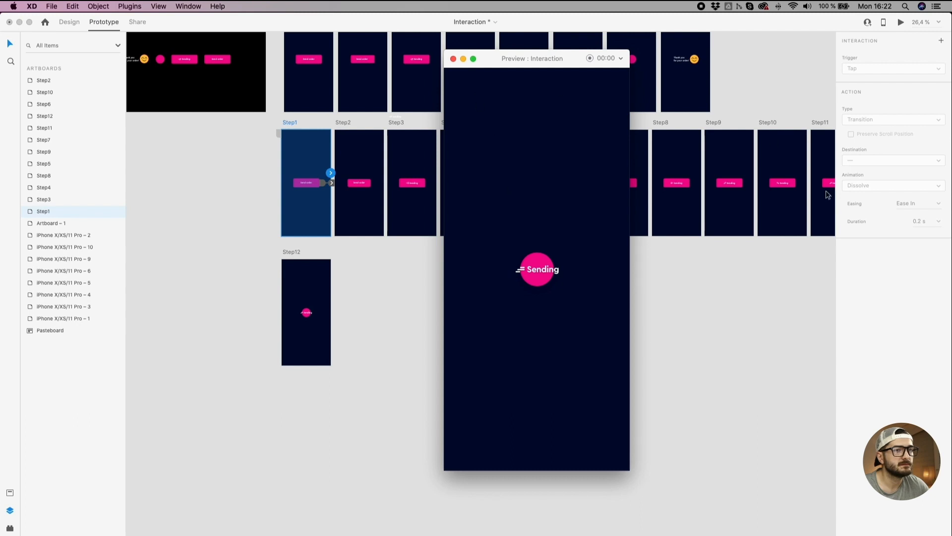
Step: Set the duration of the Step11 to Step12 transition to 0.4 s and dismiss the preview
left_click(815, 121)
left_click(927, 197)
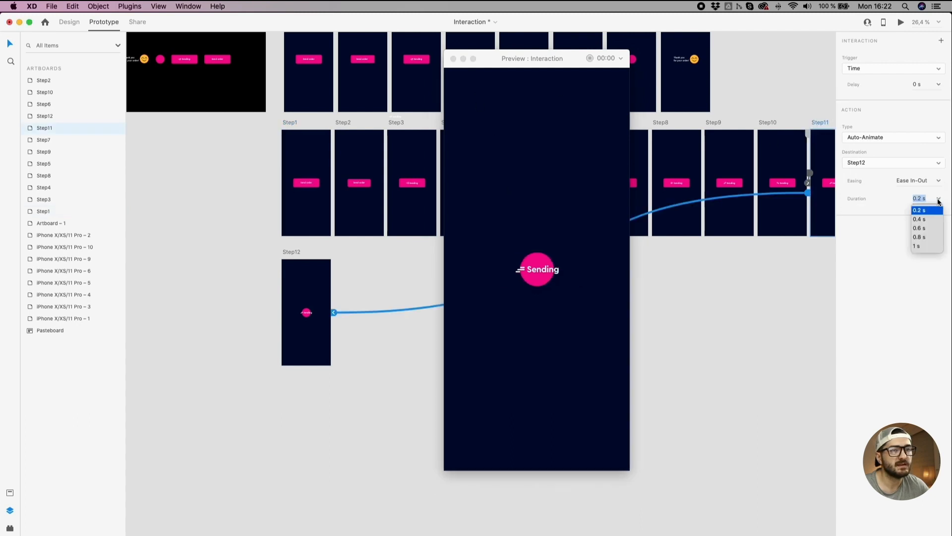
left_click(919, 219)
left_click(793, 100)
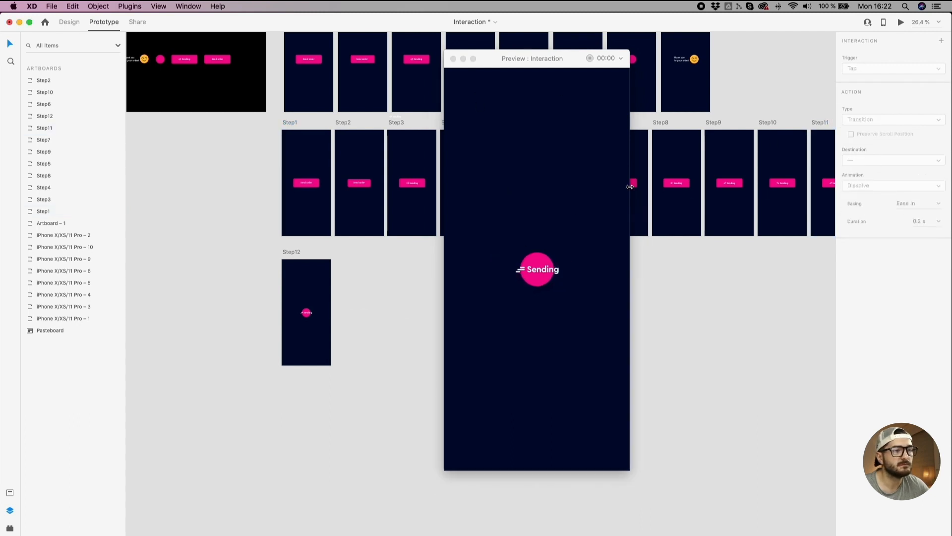
left_click(822, 124)
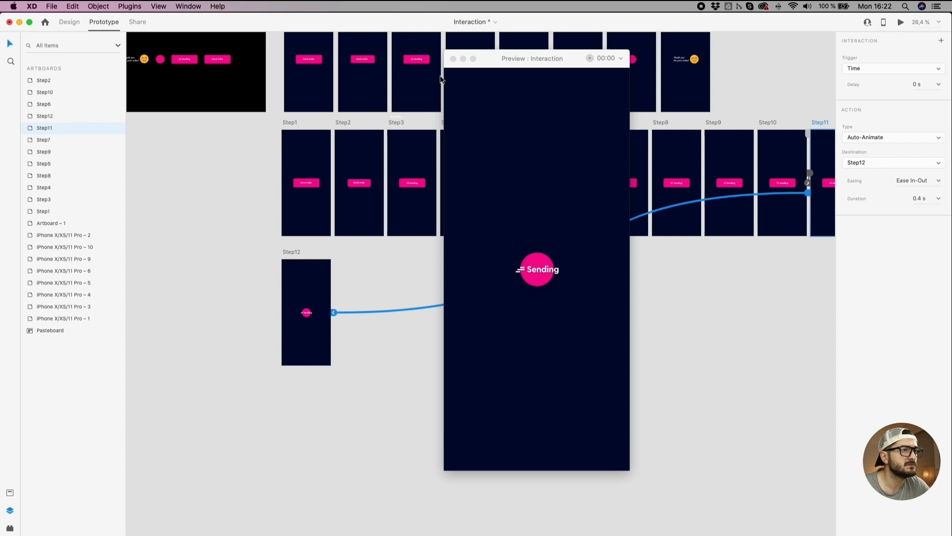
left_click(463, 59)
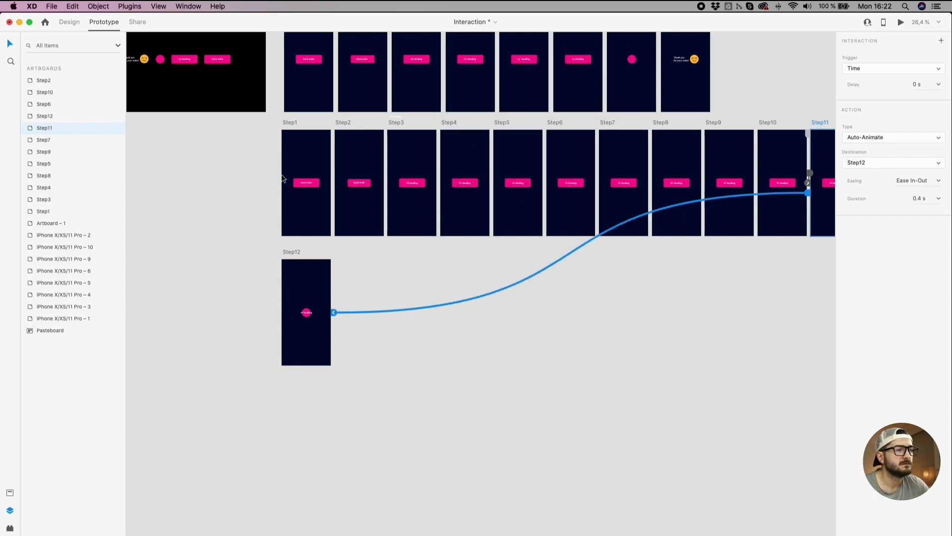
Step: In Design mode, narrow the Sending mask's BG shape on Step12 about its centre to 70 × 68 with a corner radius of 34
scroll(284, 177, "up", 3)
scroll(305, 171, "down", 3)
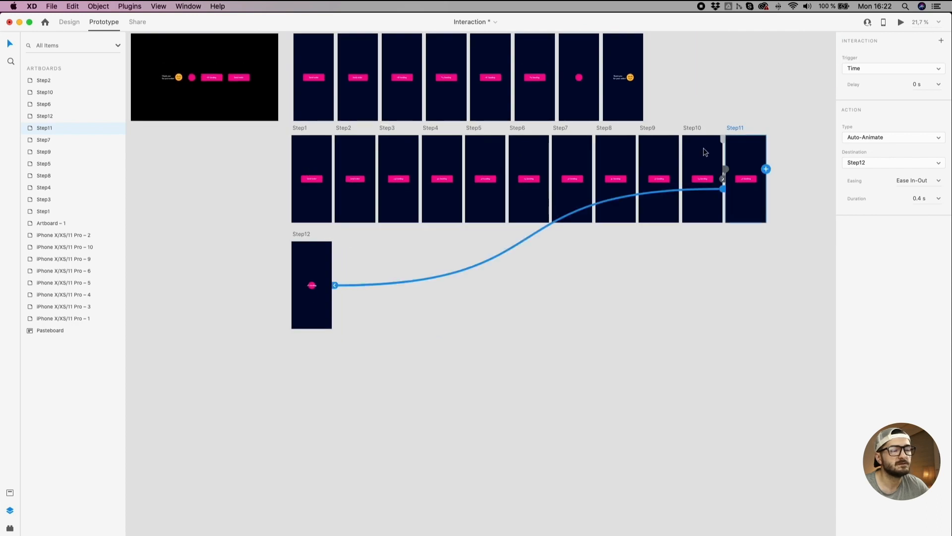
scroll(786, 164, "up", 3)
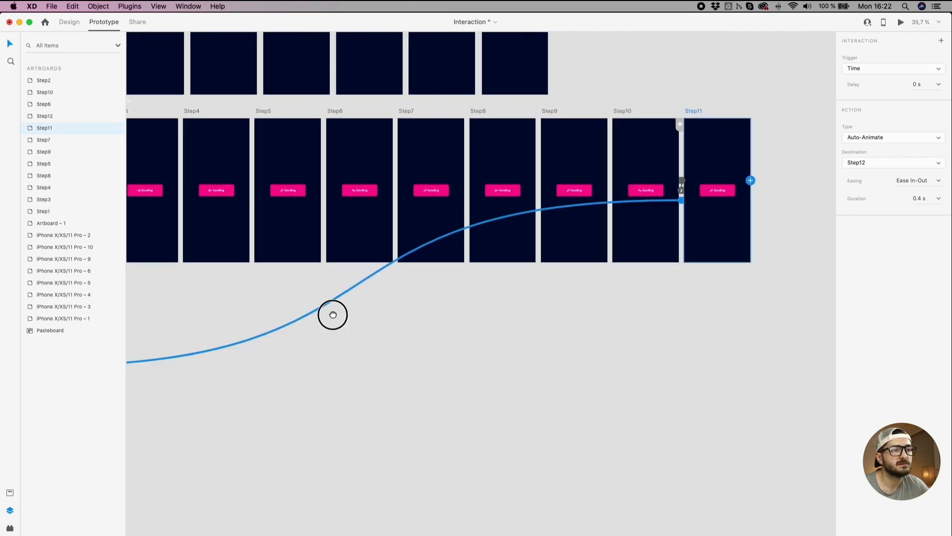
left_click_drag(332, 313, 652, 260)
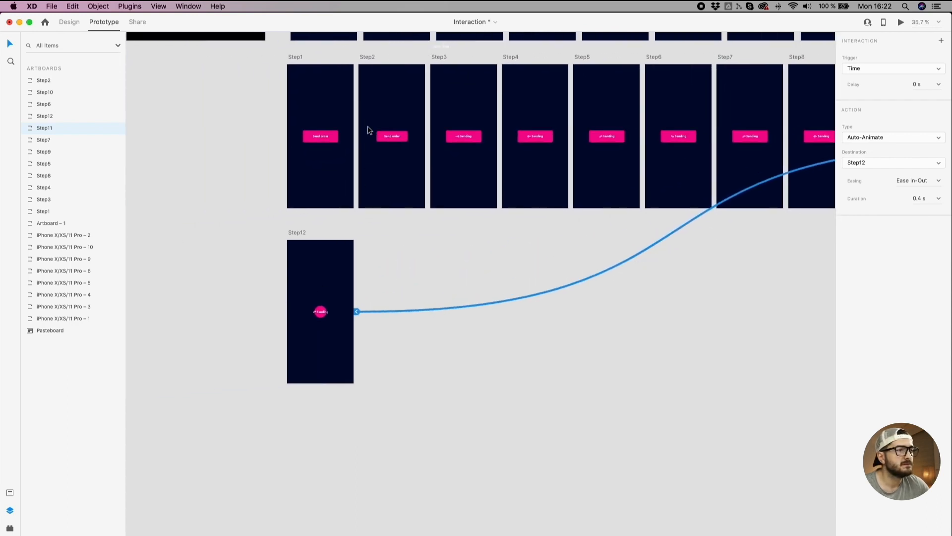
scroll(319, 124, "up", 3)
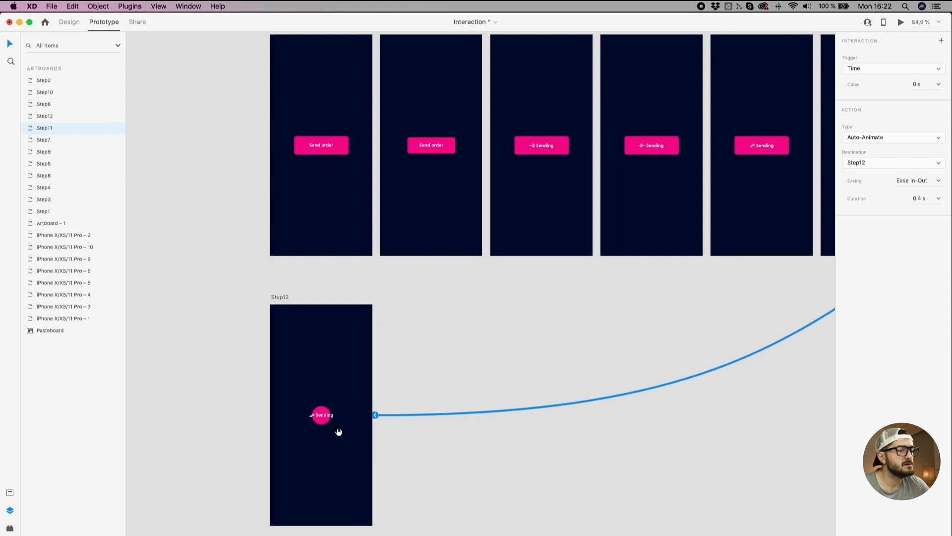
scroll(335, 430, "up", 8)
left_click(428, 328)
double_click(428, 328)
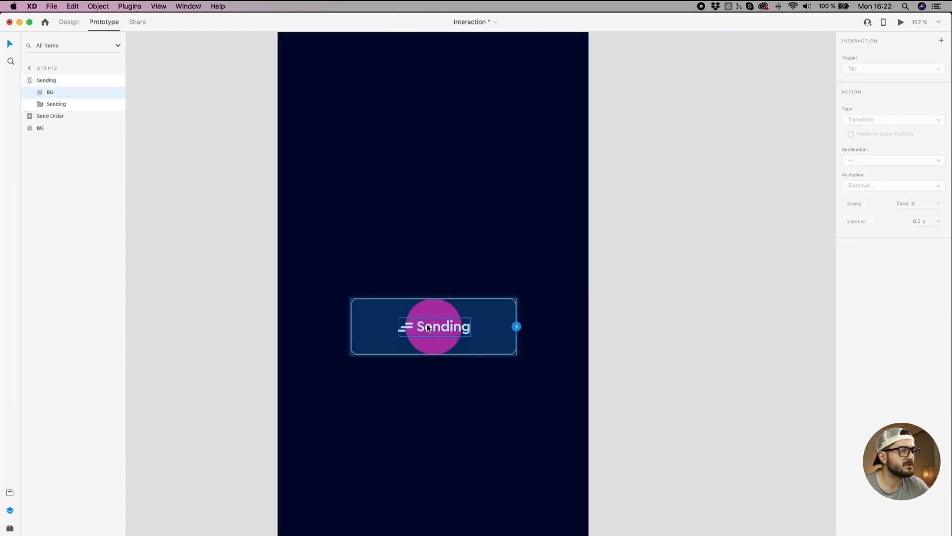
left_click(69, 22)
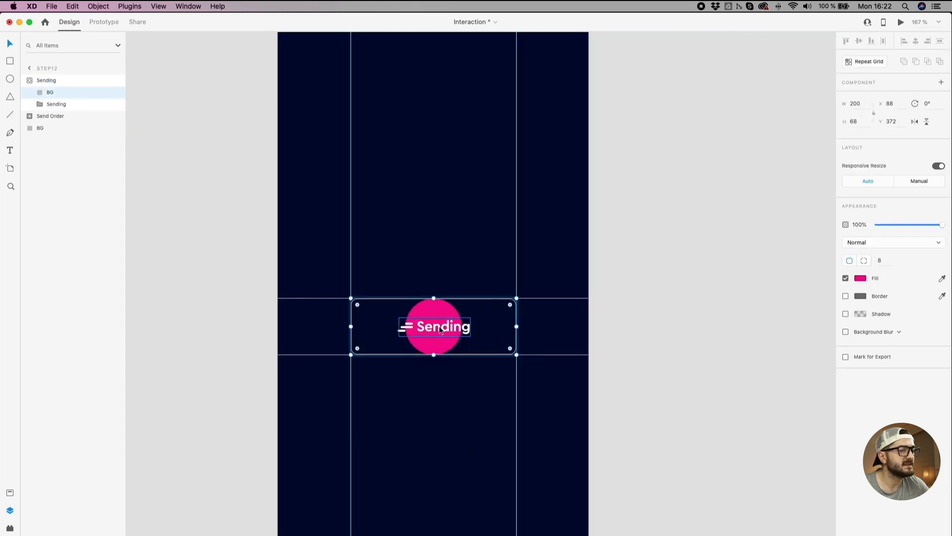
left_click(466, 328)
key("Escape")
key("Escape")
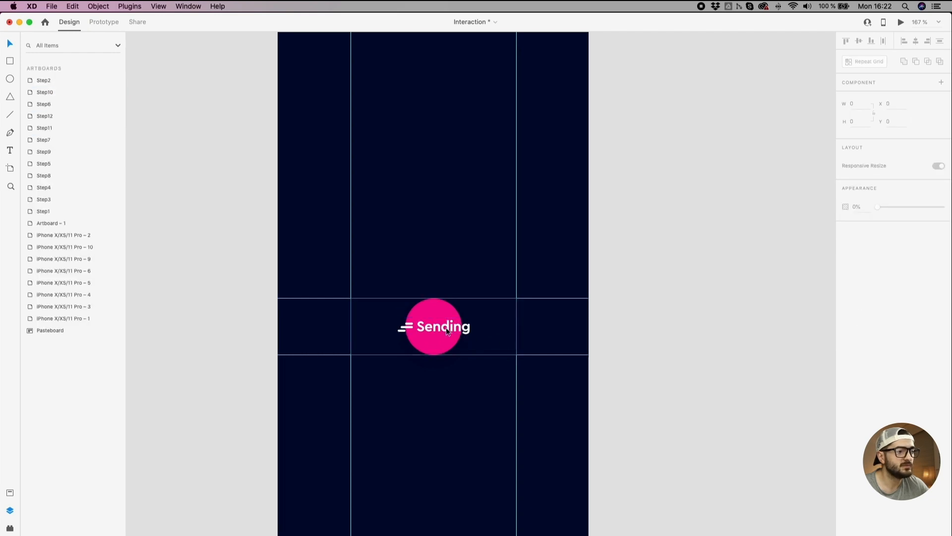
double_click(446, 328)
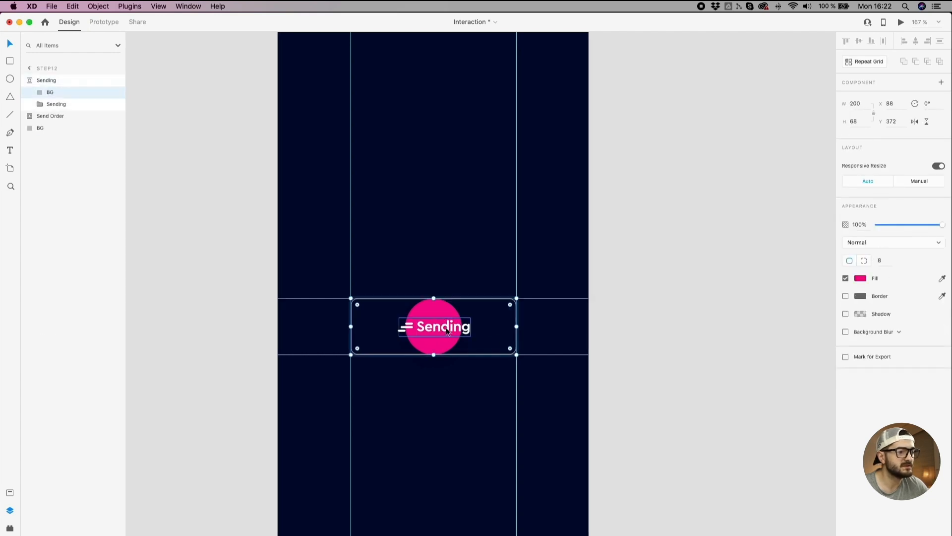
scroll(436, 326, "up", 3)
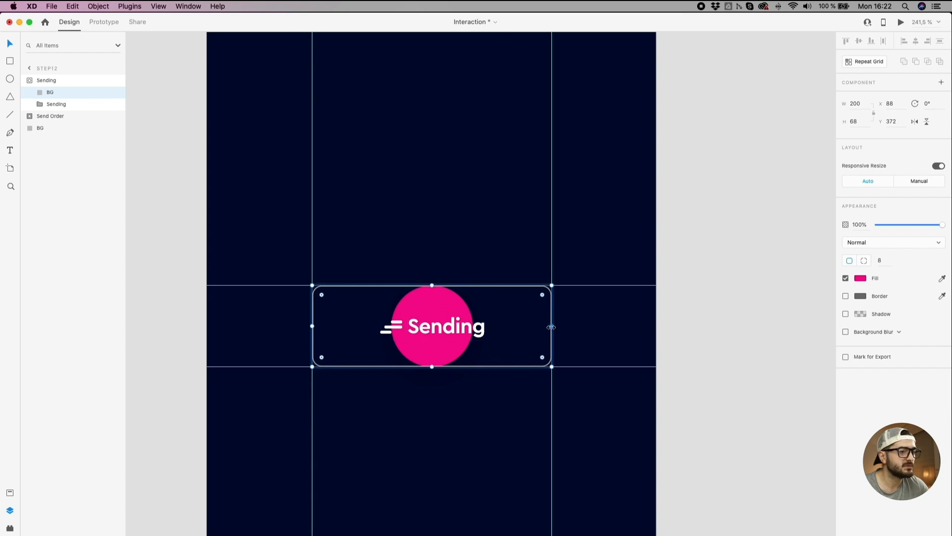
left_click(61, 104)
left_click(52, 93)
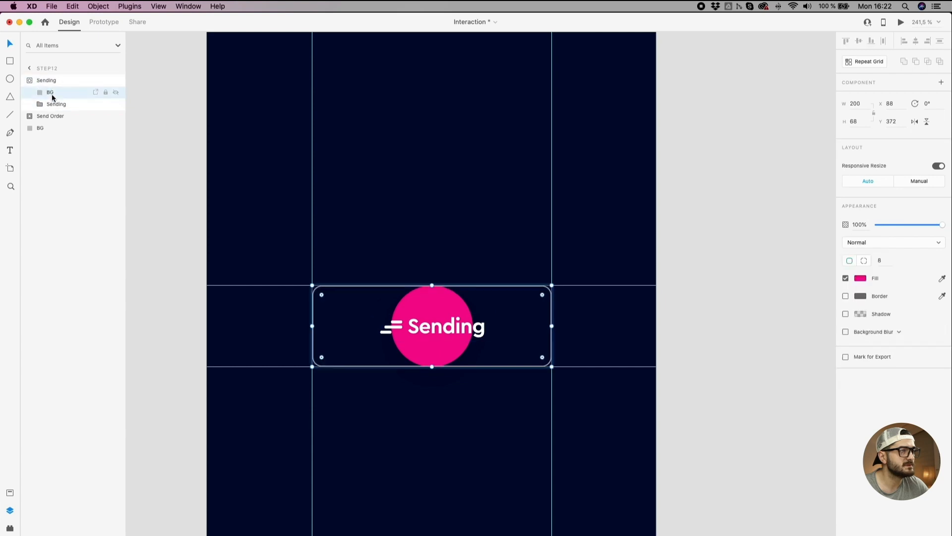
left_click_drag(550, 327, 427, 319)
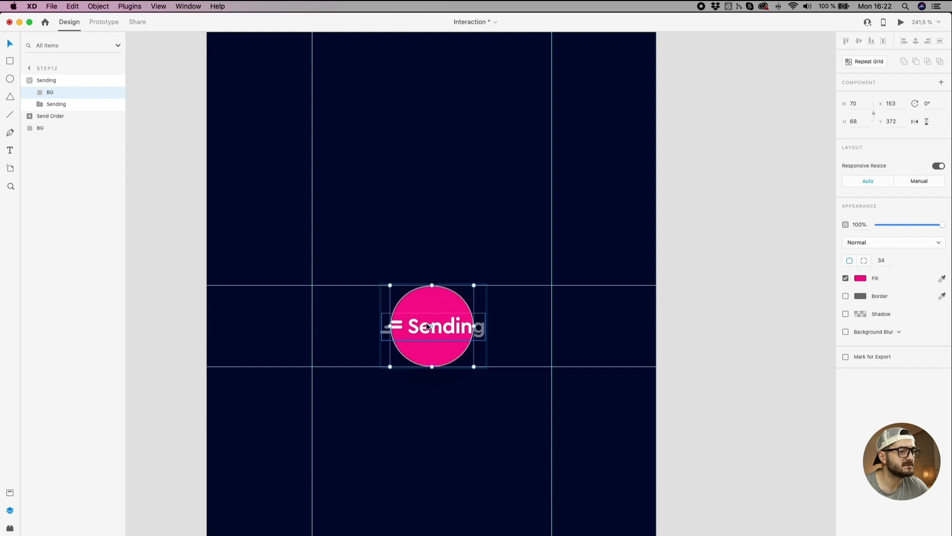
Step: Move the Sending icon-and-text group on Step12 horizontally out of its circular mask to X 288
left_click(423, 330)
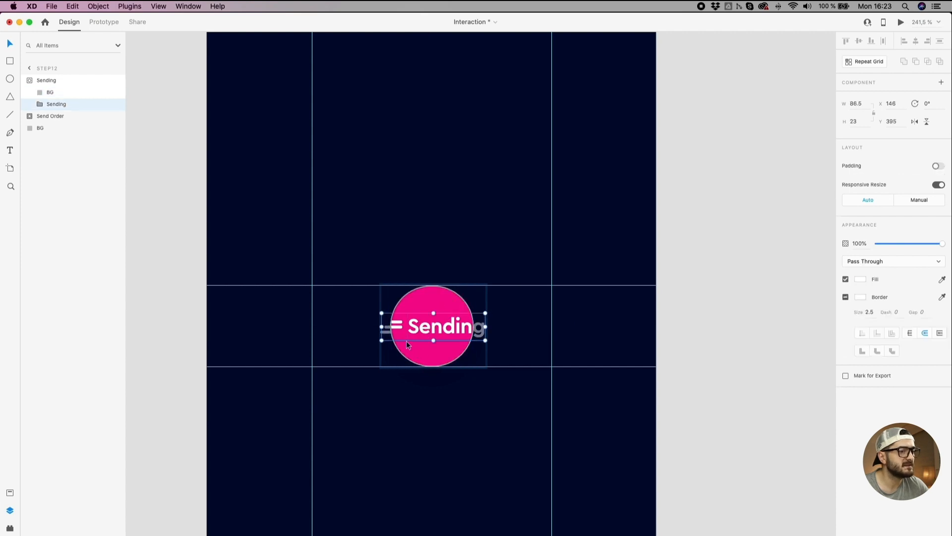
double_click(413, 326)
left_click_drag(413, 325, 580, 335)
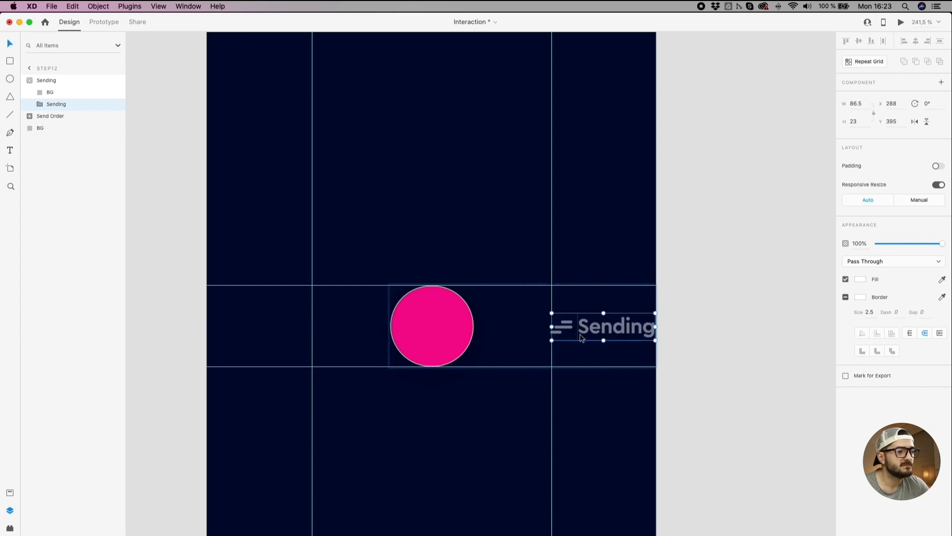
scroll(548, 328, "down", 3)
left_click(509, 325)
scroll(482, 324, "down", 5)
key("super+shift+apostrophe")
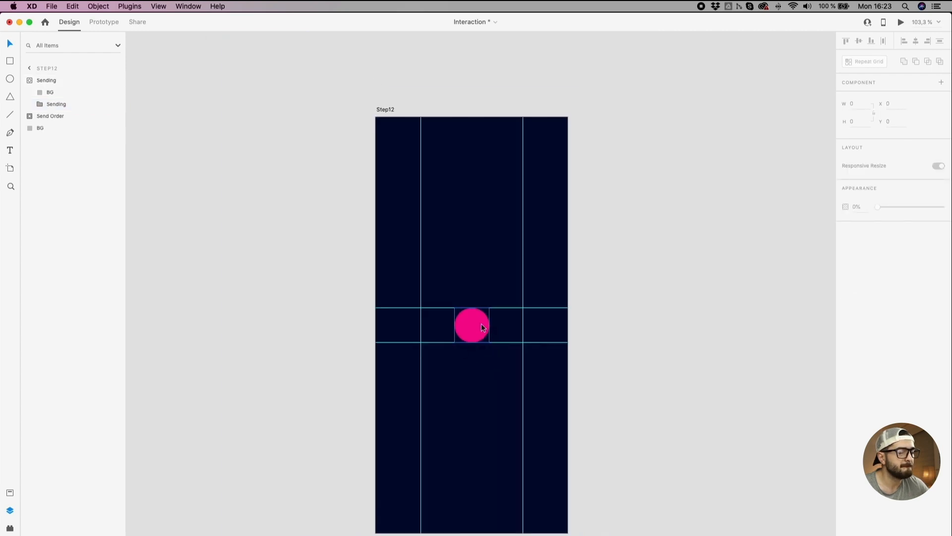
Step: Preview the button morphing into the Step12 circle, starting from Step11 and replaying from Step10
scroll(481, 327, "down", 10)
scroll(654, 218, "right", 10)
scroll(655, 218, "up", 2)
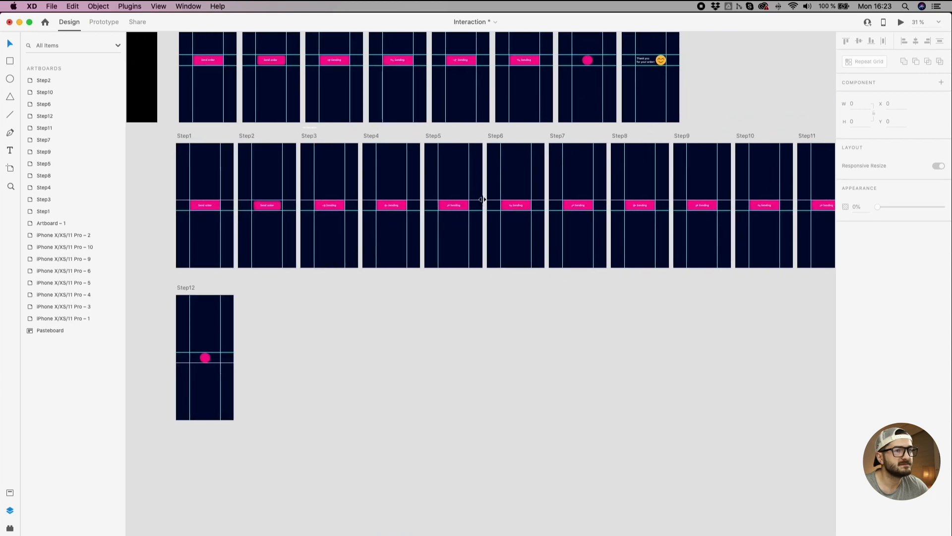
left_click(807, 135)
left_click(902, 23)
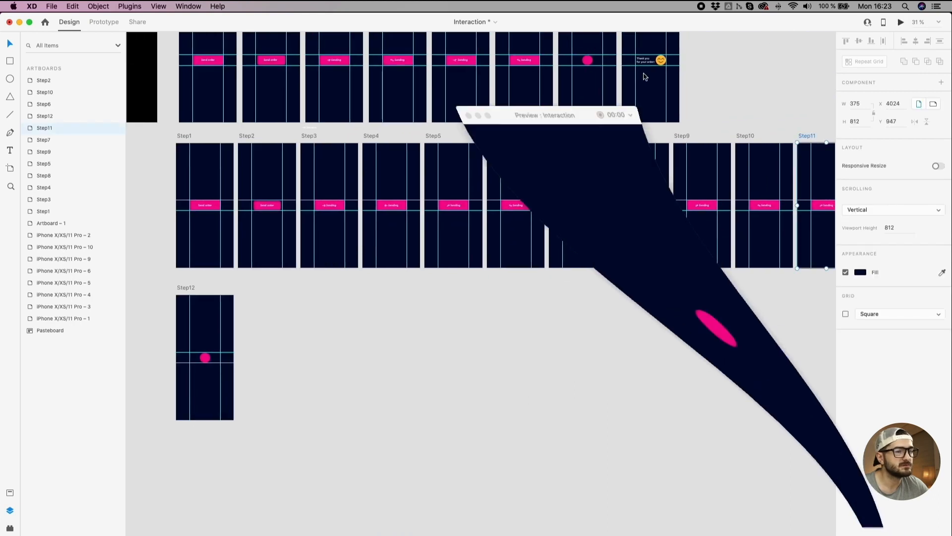
left_click(754, 133)
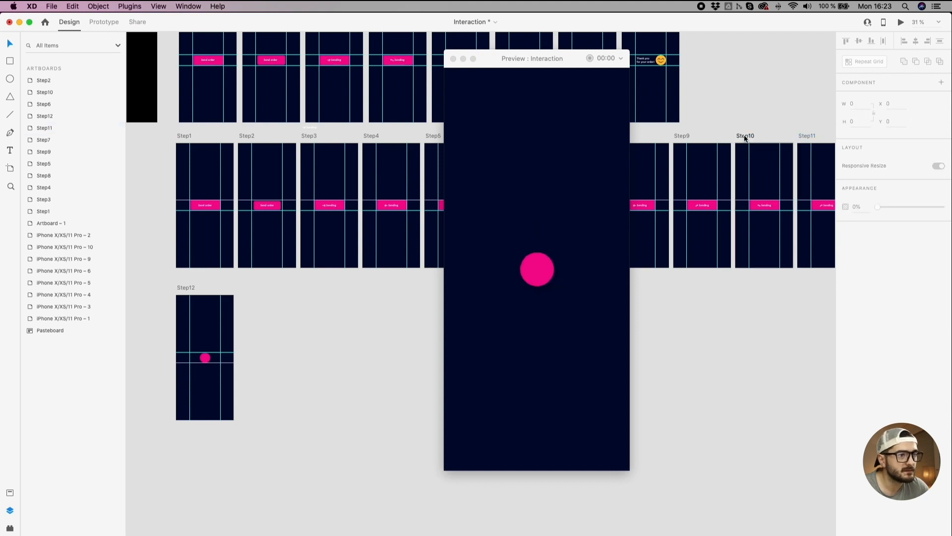
left_click(745, 137)
left_click(744, 135)
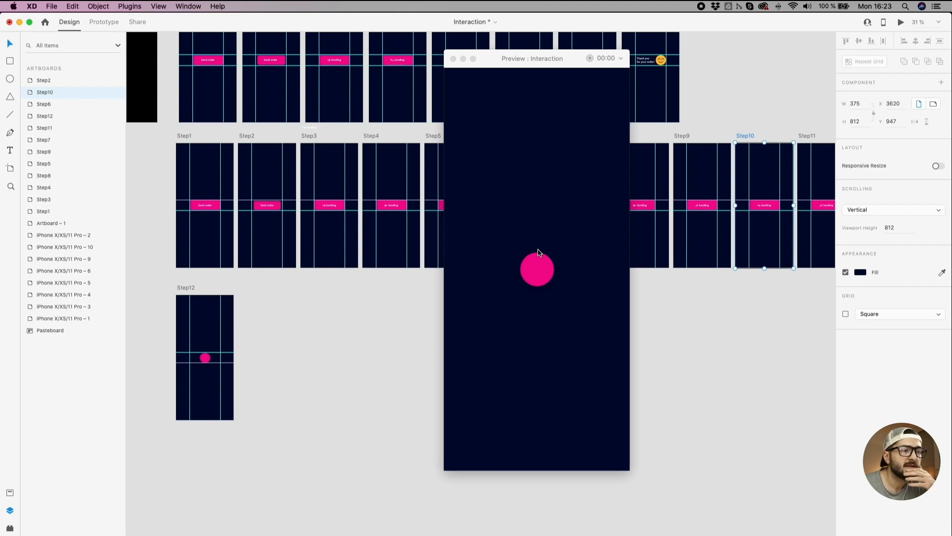
left_click(762, 132)
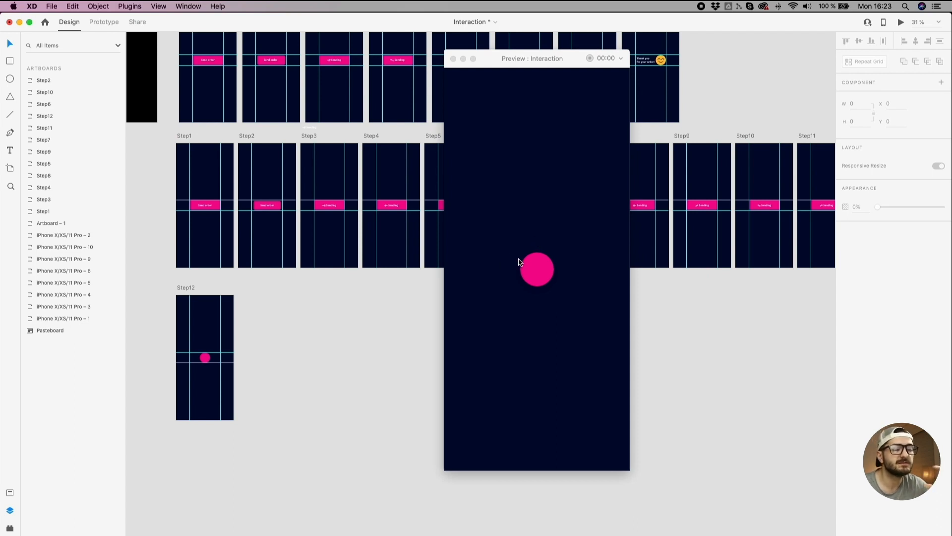
left_click(746, 135)
left_click(324, 370)
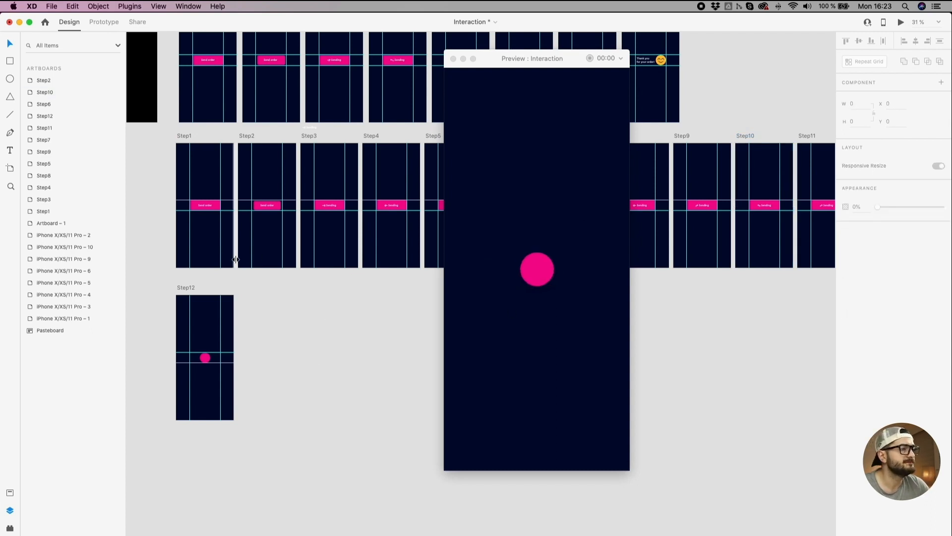
scroll(136, 126, "up", 5)
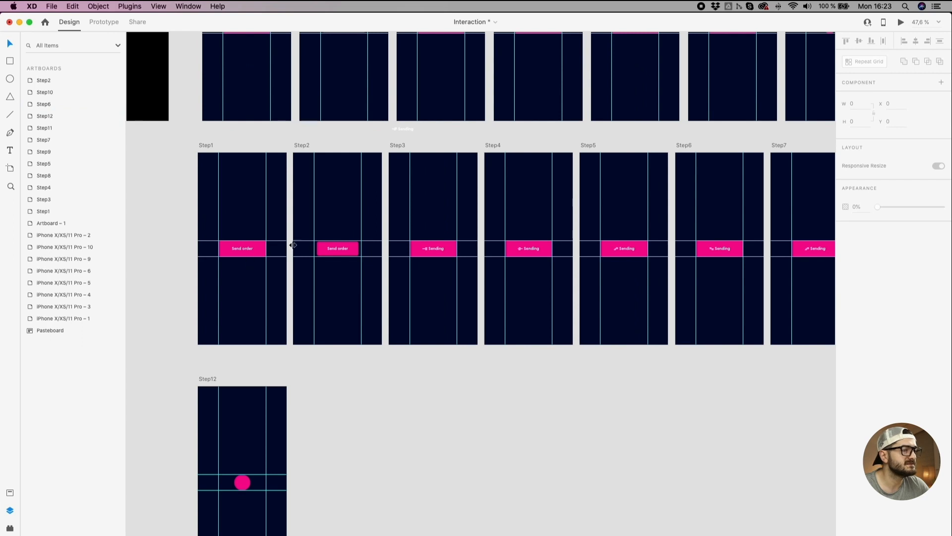
Step: Preview the complete send-order animation from Step1 and close the preview
scroll(314, 244, "up", 2)
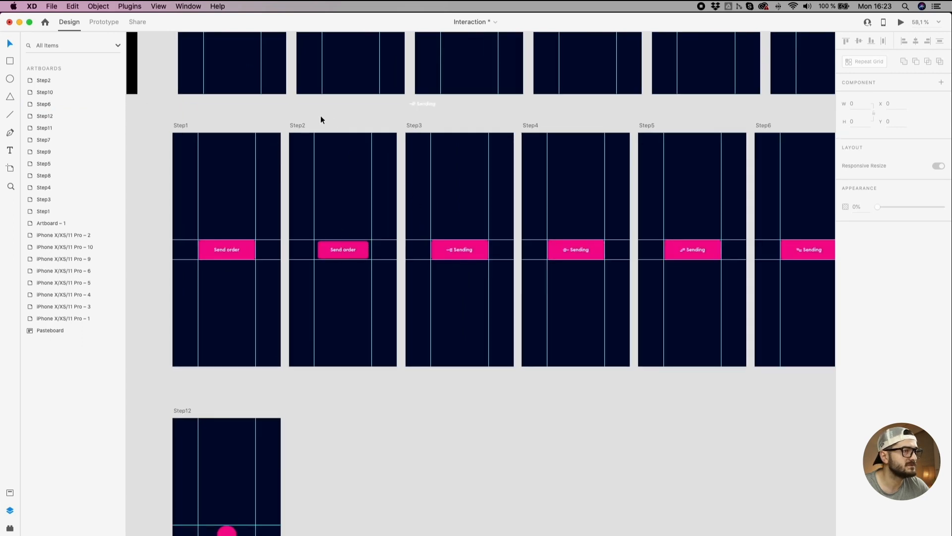
left_click_drag(459, 121, 286, 355)
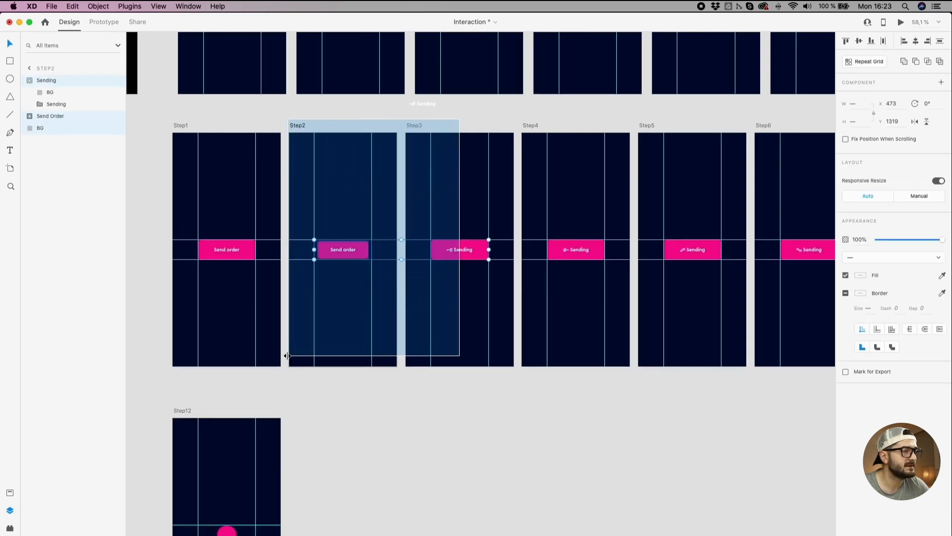
left_click(365, 338)
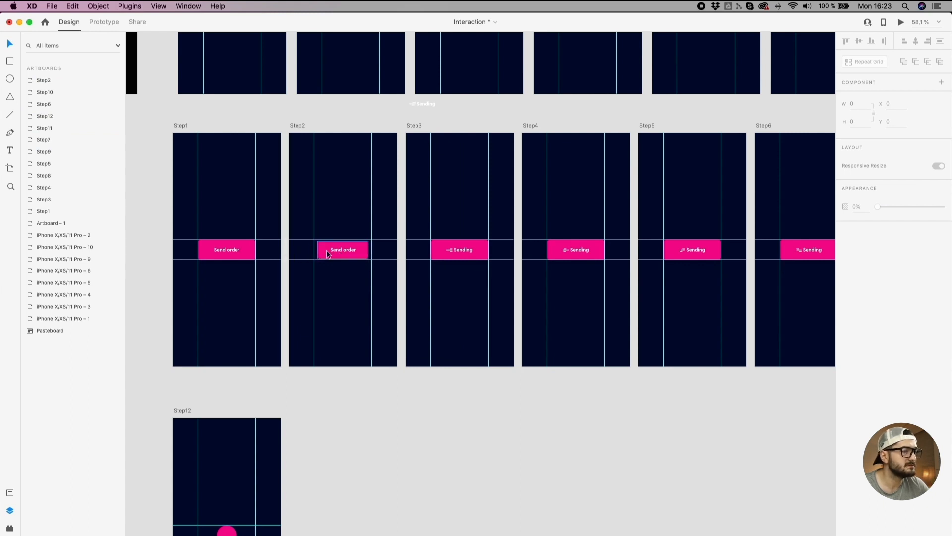
left_click(187, 125)
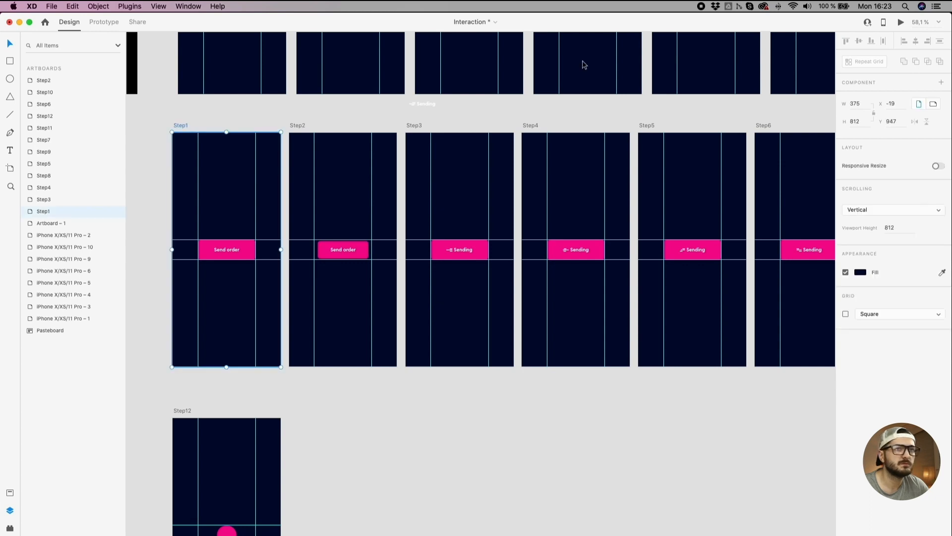
left_click(900, 23)
left_click(540, 277)
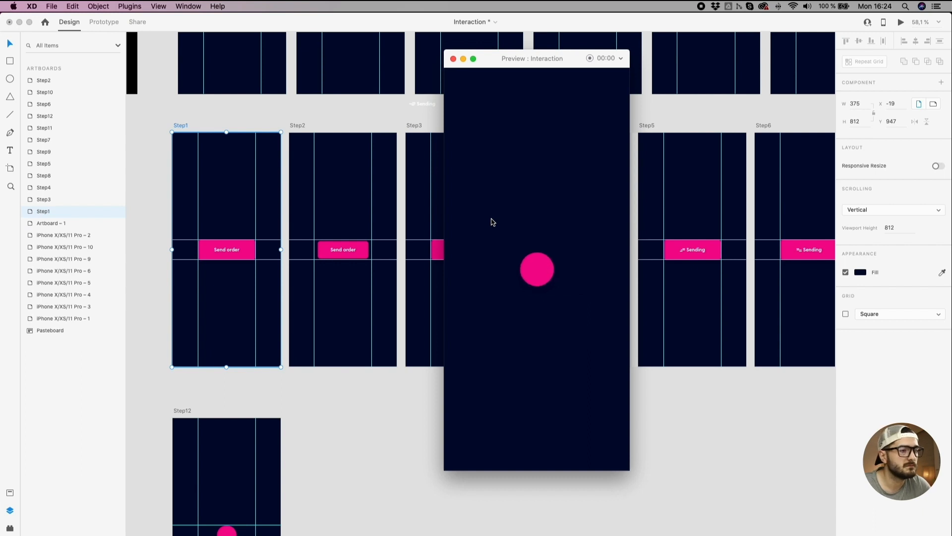
left_click(453, 59)
Step: Duplicate the Step12 artboard beside the original and name the copy Step13
scroll(360, 391, "down", 5)
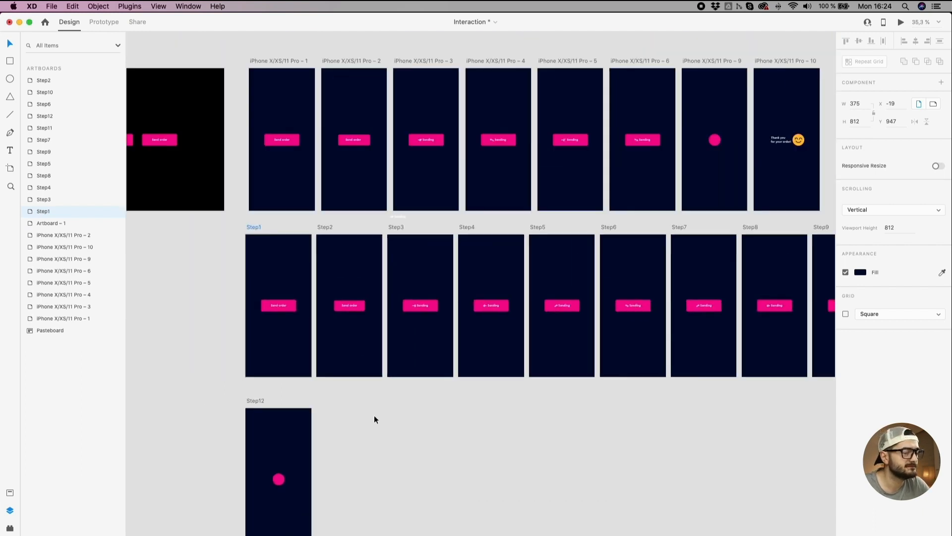
scroll(390, 451, "down", 5)
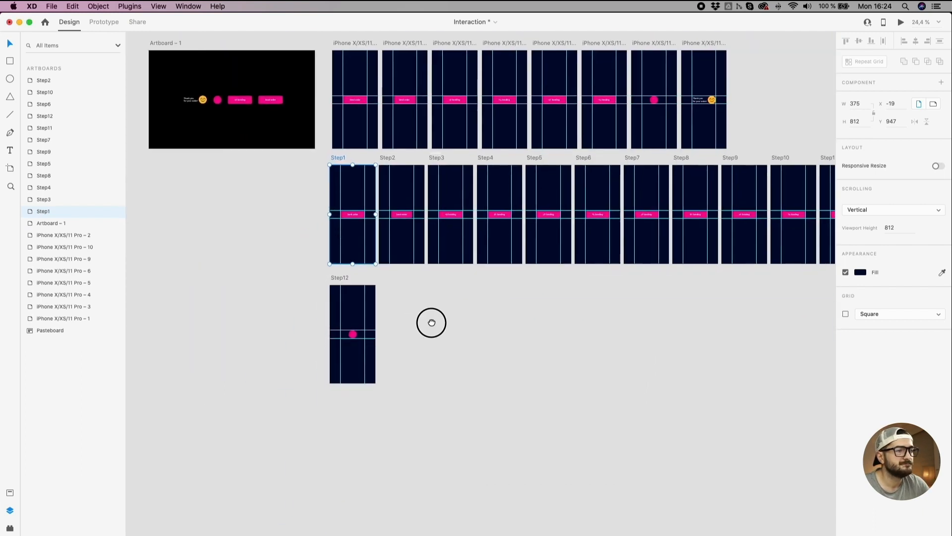
scroll(344, 314, "up", 3)
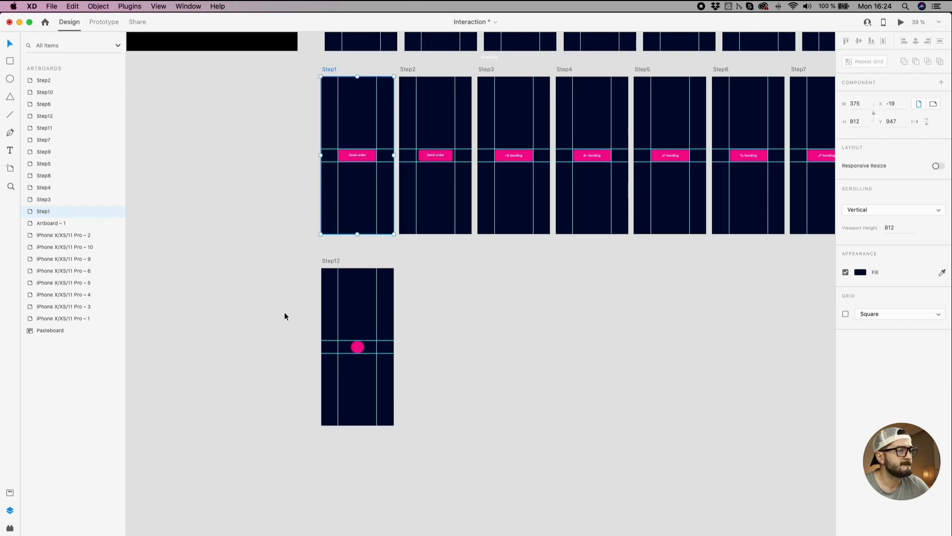
left_click(332, 262)
left_click_drag(332, 263, 410, 266)
double_click(409, 262)
type("Step13")
key("Return")
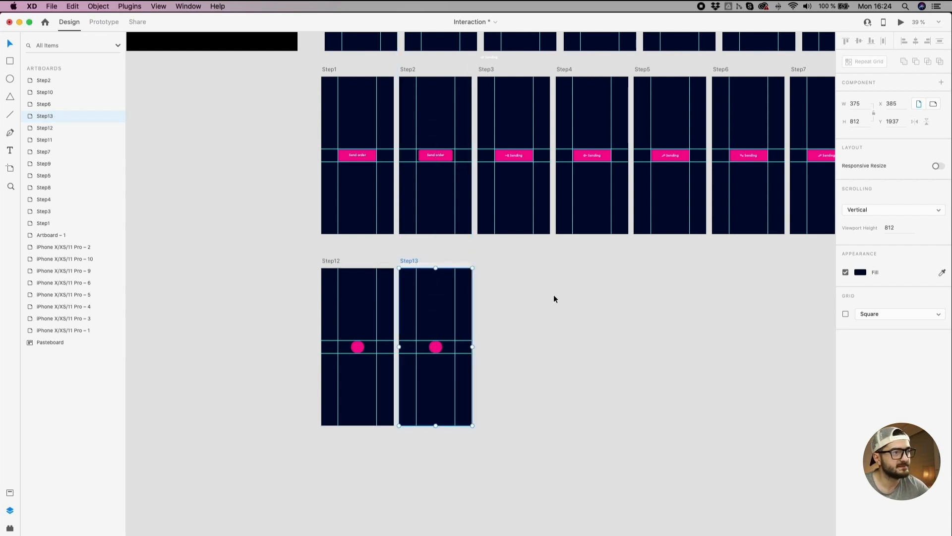
Step: Copy the "Thank you for your order!" text group and the smiley from Artboard – 1 onto Step13, above the pink circle
scroll(554, 294, "down", 3)
left_click_drag(553, 291, 514, 323)
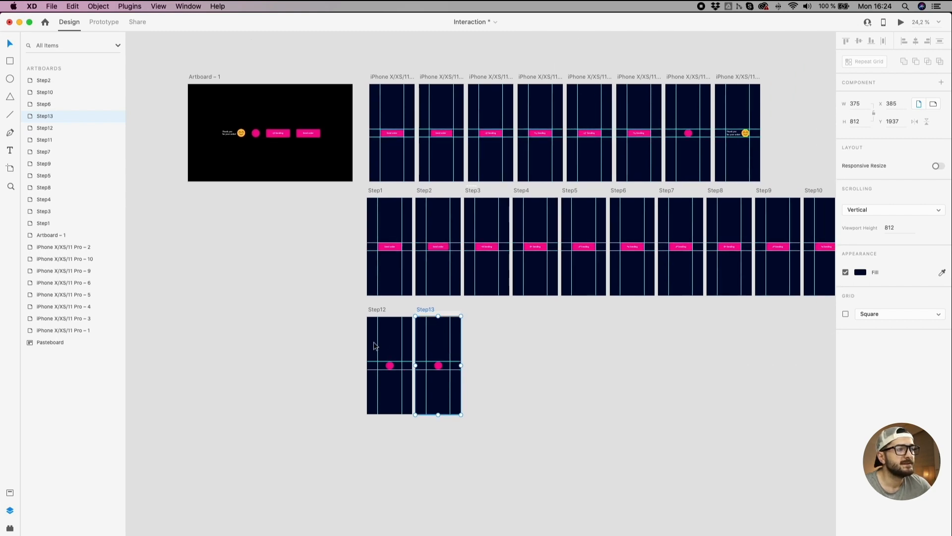
scroll(230, 137, "up", 2)
left_click(234, 134)
left_click(227, 132, "shift")
left_click_drag(234, 134, 491, 271)
scroll(579, 461, "up", 4)
scroll(491, 271, "up", 4)
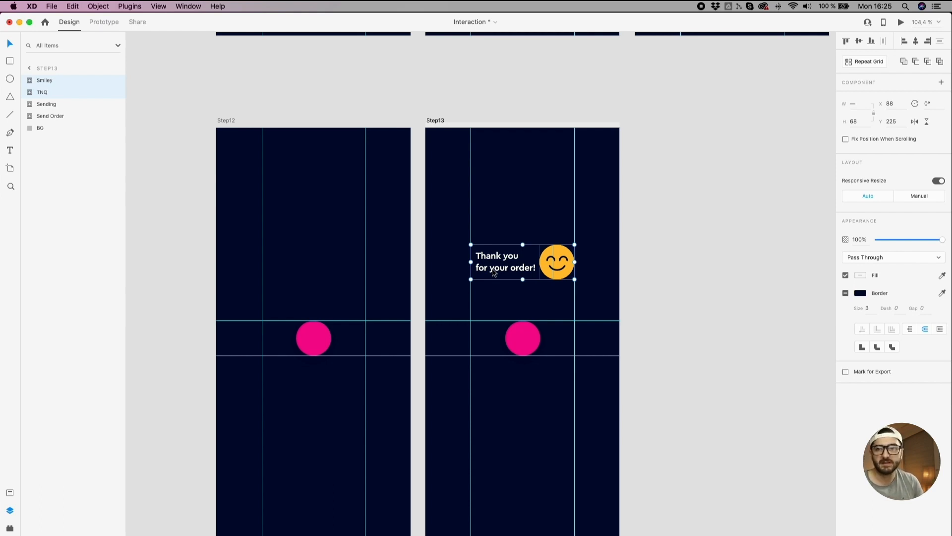
left_click(790, 281)
Step: Move the pink BG circle on Step13 horizontally to X 220, in line with the smiley
scroll(553, 342, "up", 3)
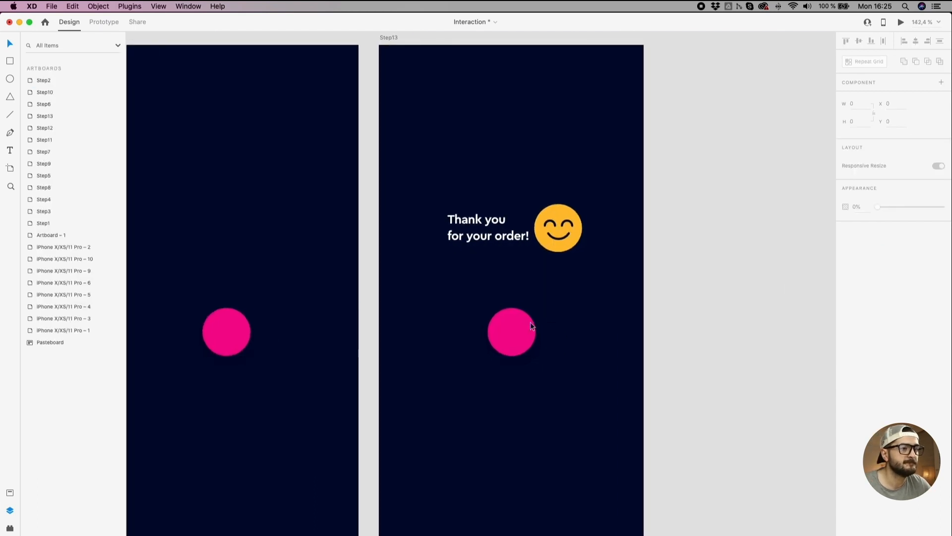
left_click(504, 347)
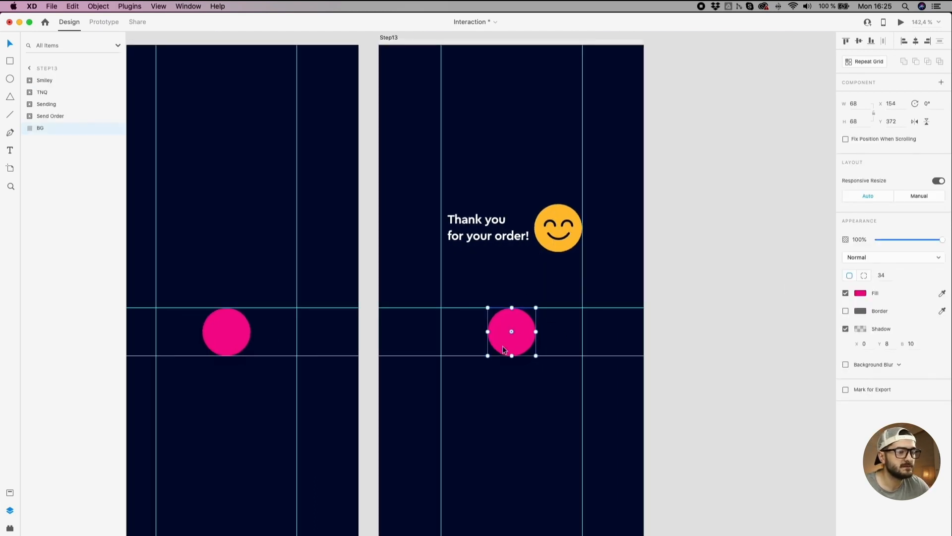
left_click_drag(502, 347, 535, 326)
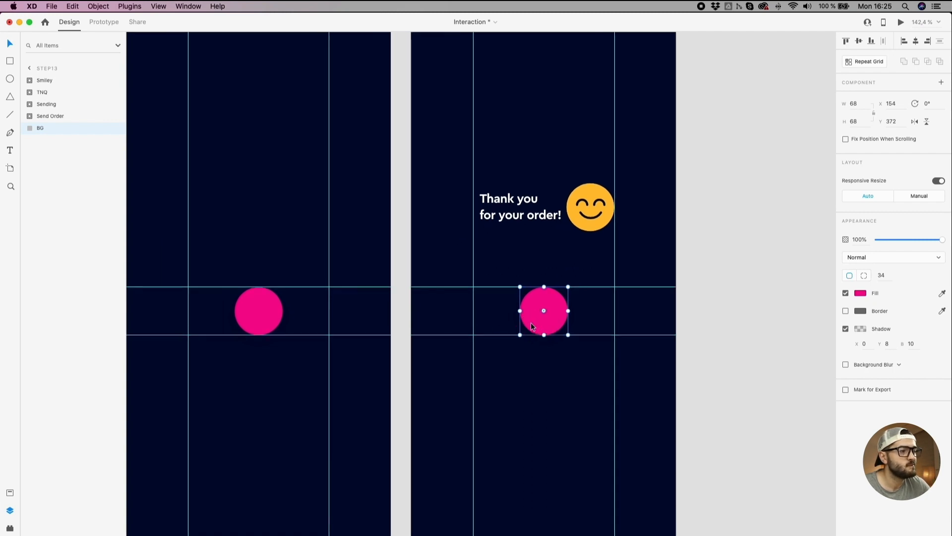
scroll(531, 323, "down", 10)
left_click_drag(779, 100, 426, 366)
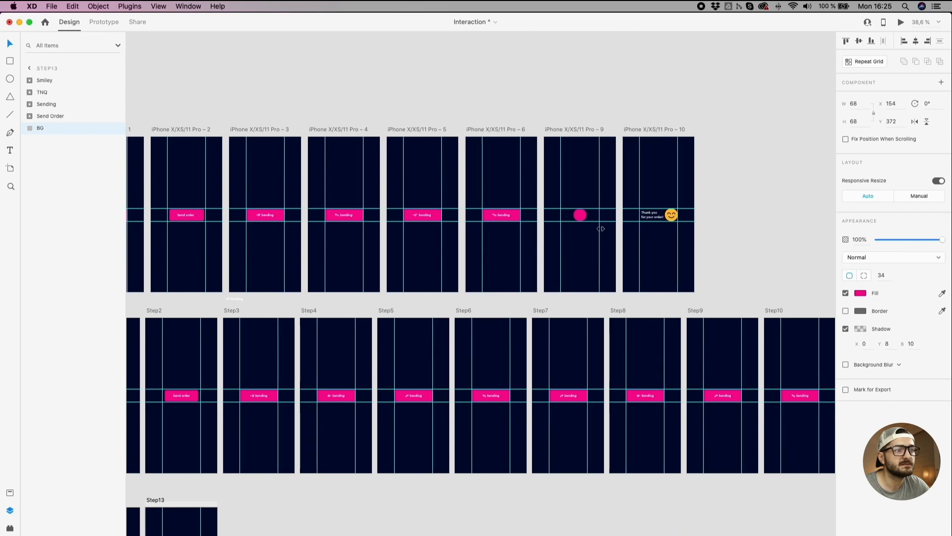
scroll(511, 283, "down", 5)
scroll(461, 342, "up", 8)
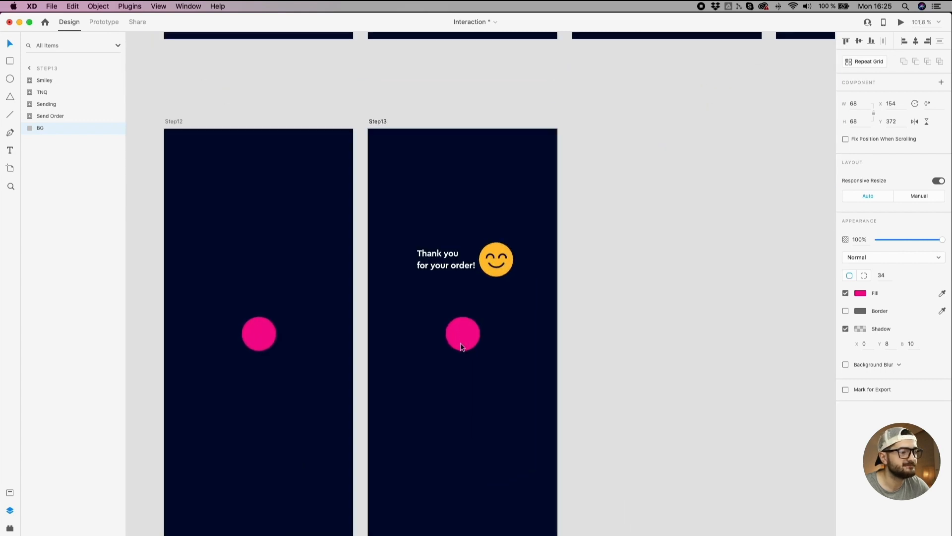
scroll(461, 346, "up", 4)
left_click_drag(462, 346, 516, 341)
scroll(517, 342, "up", 2)
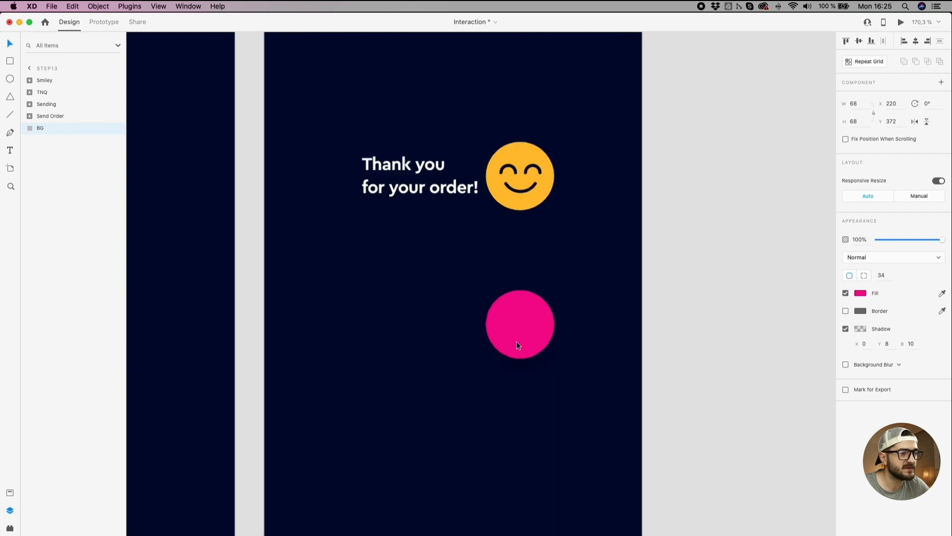
scroll(517, 342, "up", 3)
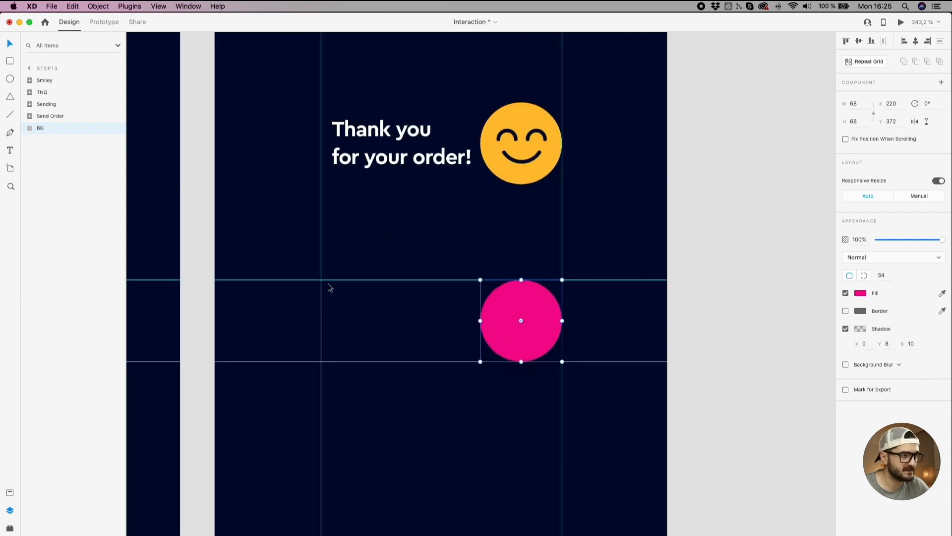
scroll(451, 316, "down", 1)
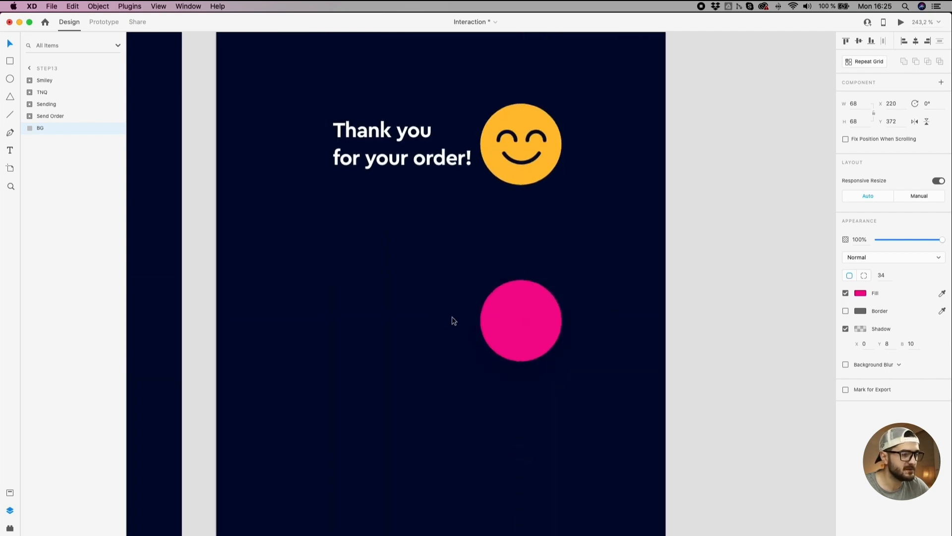
scroll(452, 320, "down", 1)
scroll(428, 286, "left", 2)
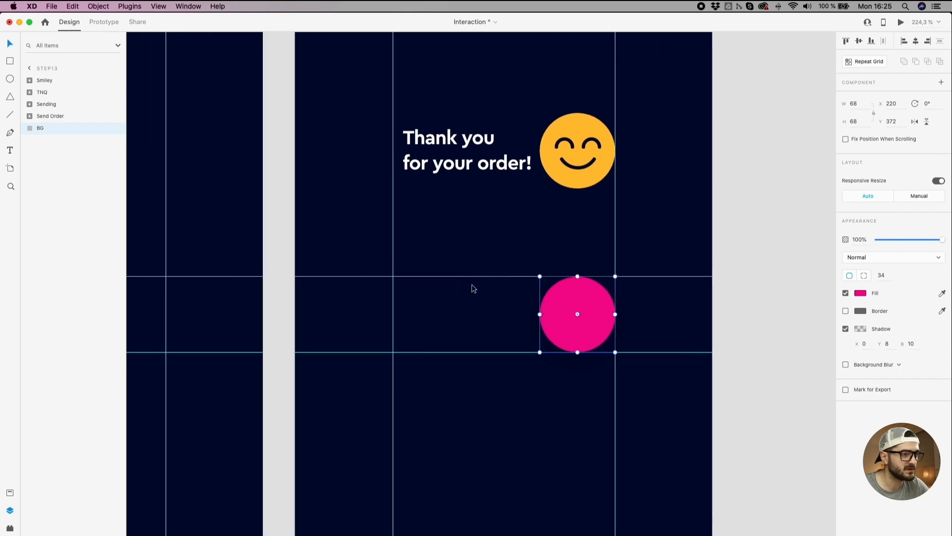
Step: Ungroup a duplicate of the thank-you mask group on Step13 to inspect its BG and text, and delete both pieces
left_click(509, 233)
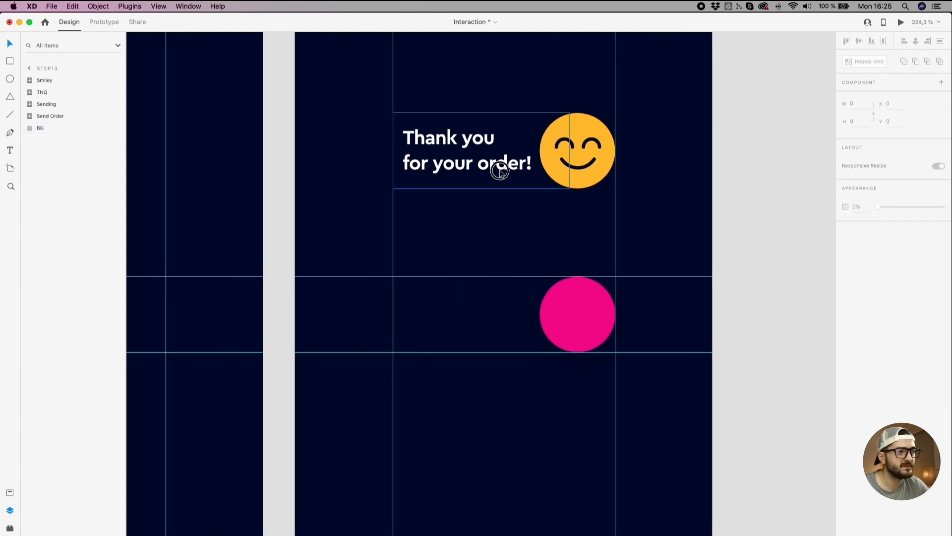
left_click(496, 168)
left_click(471, 246)
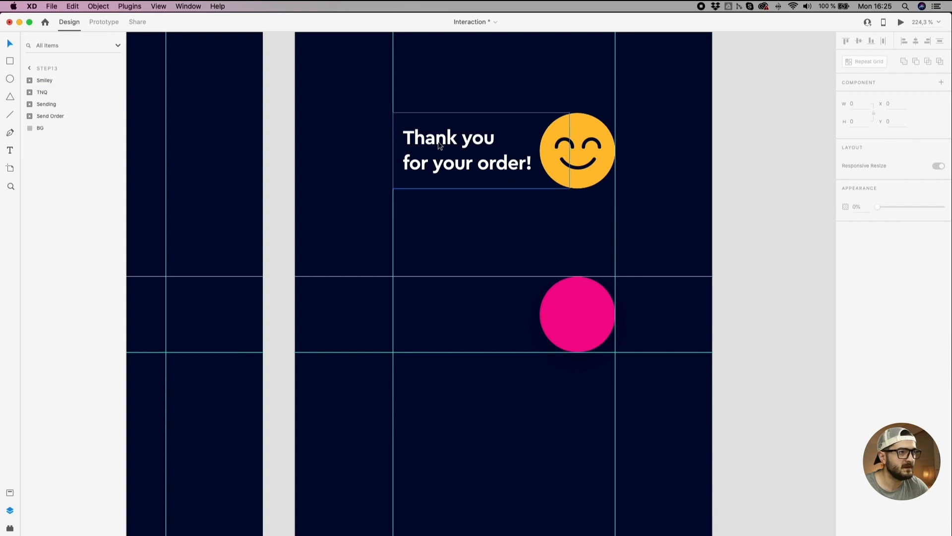
scroll(439, 143, "down", 3)
left_click_drag(440, 143, 466, 358)
right_click(466, 359)
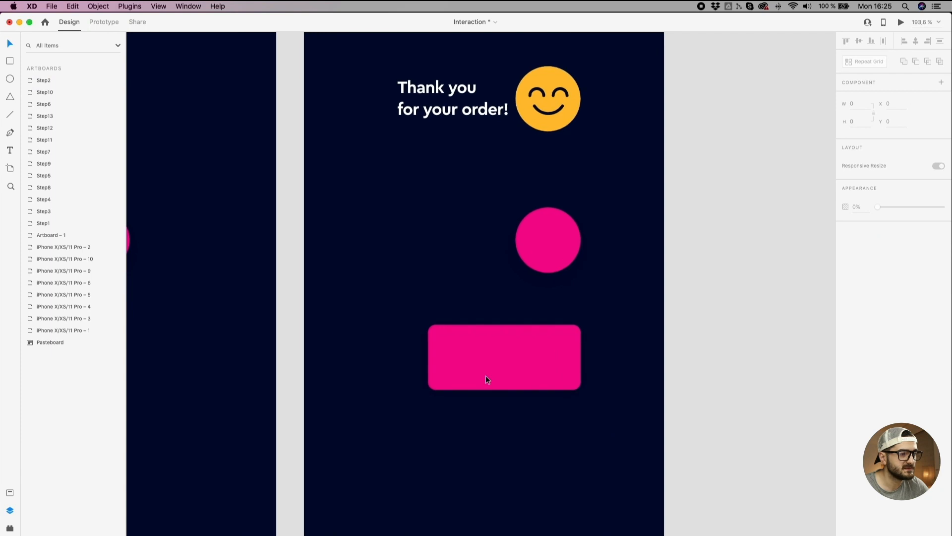
left_click(486, 379)
left_click_drag(481, 366, 479, 467)
left_click(464, 343)
left_click(513, 457)
left_click(506, 376)
left_click(499, 457)
left_click(498, 373, "shift")
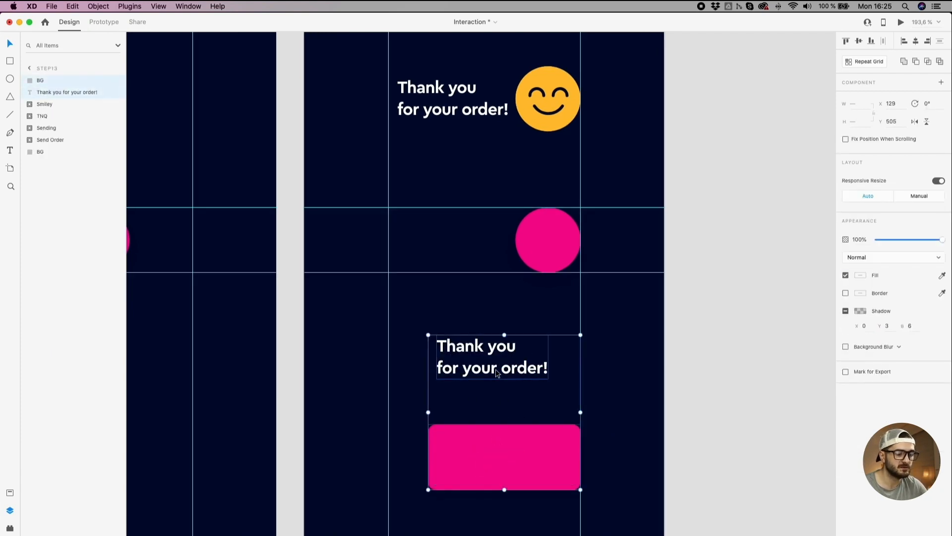
key("Delete")
Step: Move the TNQ thank-you group on Step13 straight down to Y 372, level with the pink circle
scroll(453, 345, "down", 10)
scroll(437, 248, "down", 3)
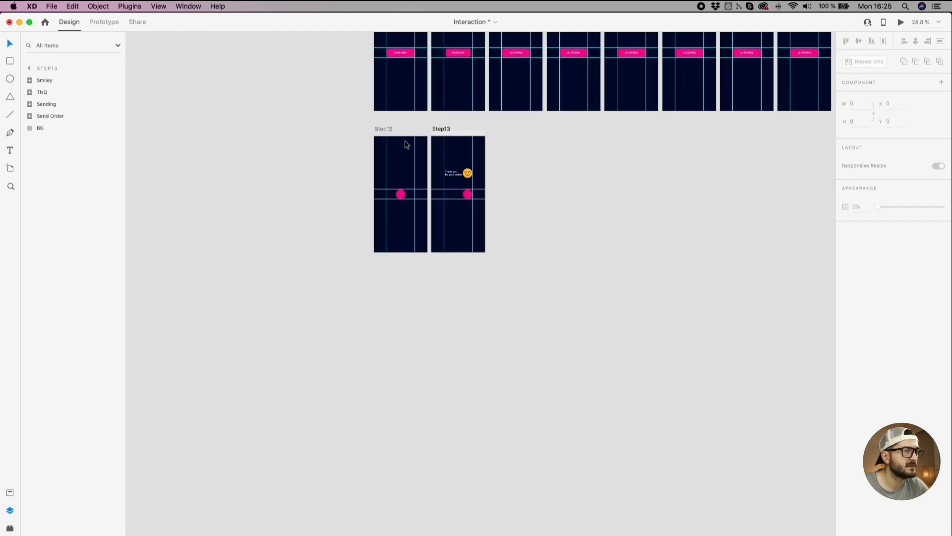
scroll(422, 144, "up", 5)
left_click_drag(448, 155, 484, 272)
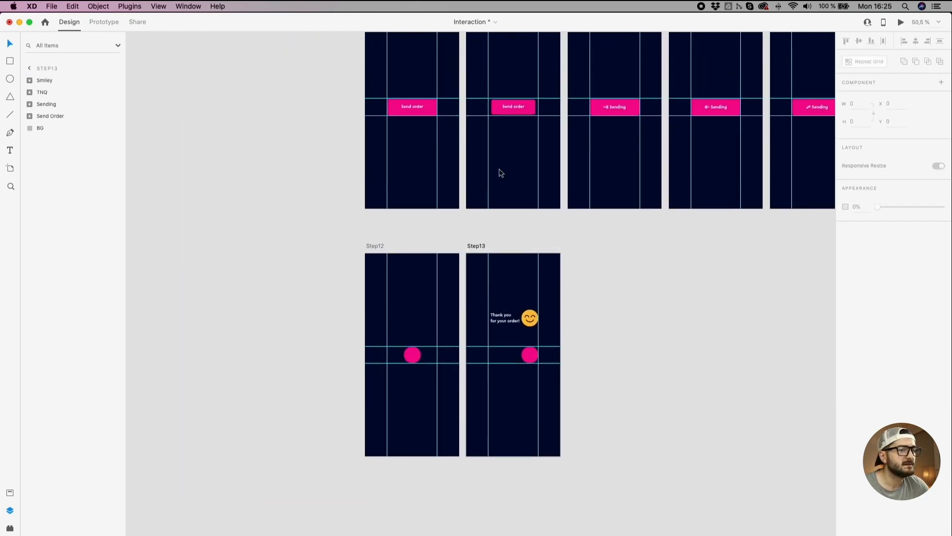
scroll(499, 315, "up", 2)
left_click(499, 315)
left_click_drag(499, 314, 499, 357)
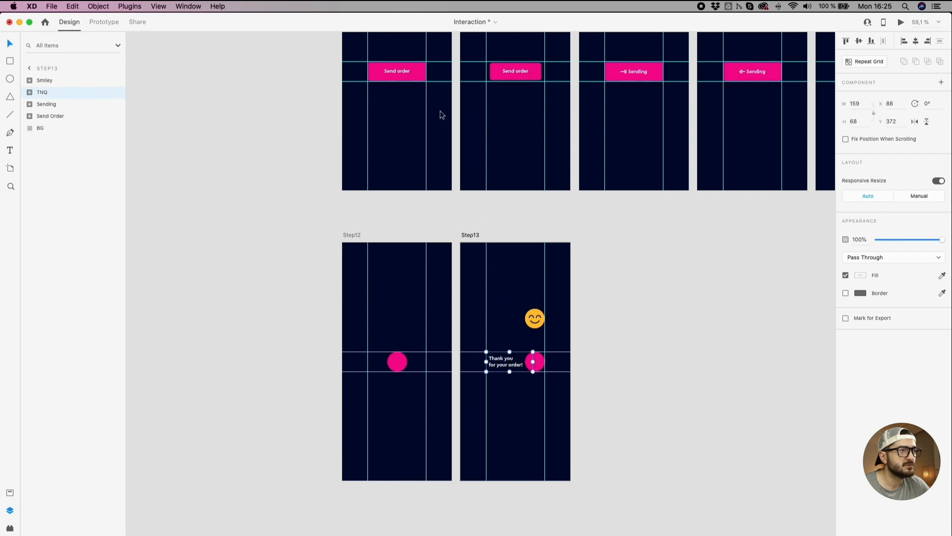
Step: Copy Step1's 200 × 68 button BG onto Step13 at X 88, Y 225, and turn off its shadow
left_click(417, 73)
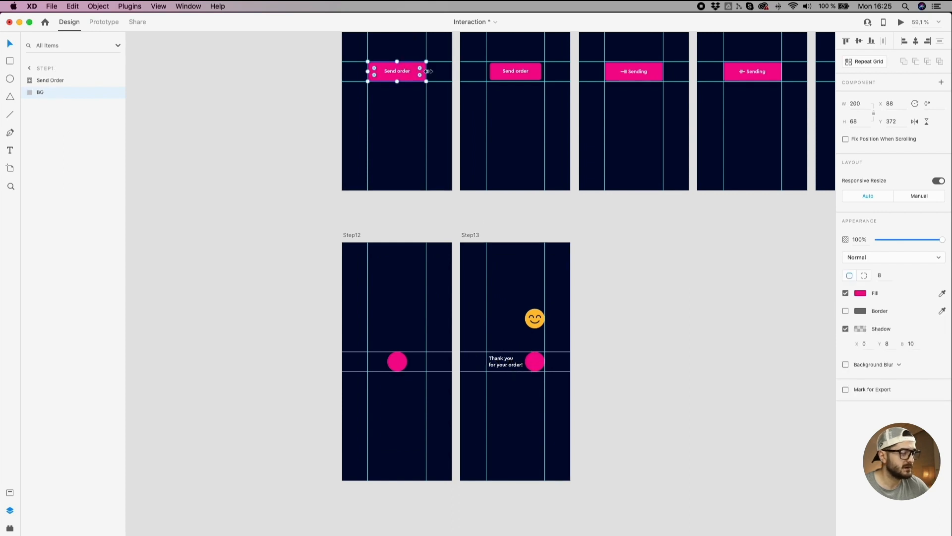
left_click_drag(413, 77, 519, 328)
scroll(519, 311, "up", 3)
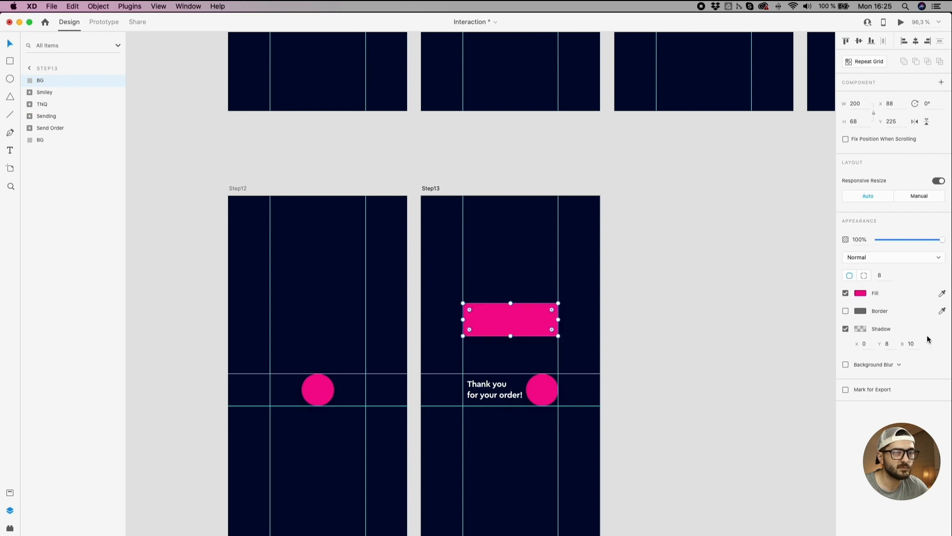
left_click(845, 329)
Step: Align the TNQ group behind the copied BG rectangle at Y 225 and mask it with that shape
left_click_drag(513, 389, 525, 320)
left_click(554, 319, "shift")
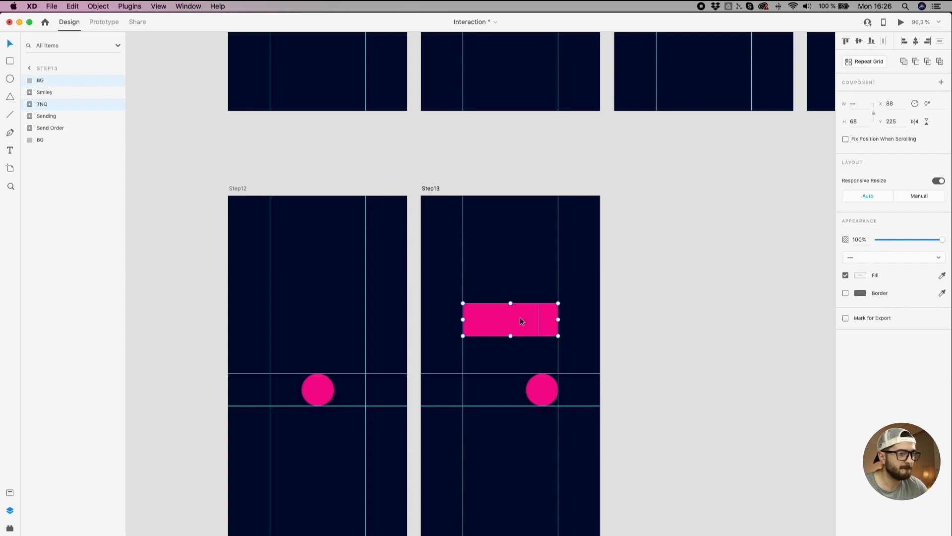
right_click(488, 324)
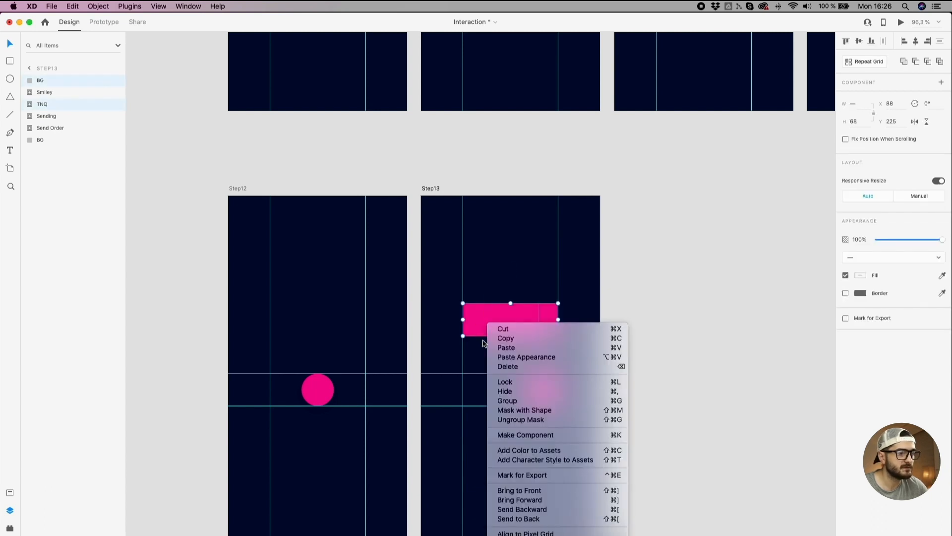
left_click(515, 410)
scroll(504, 336, "up", 3)
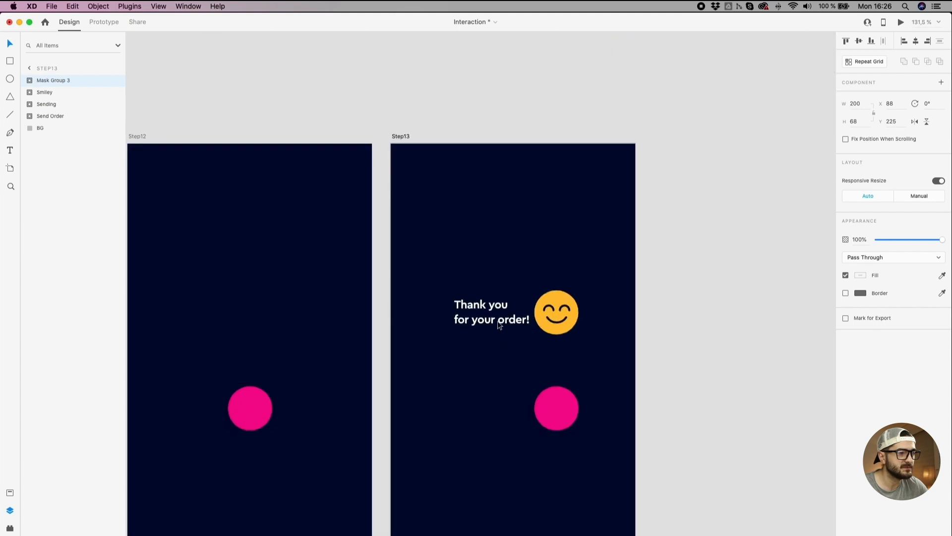
Step: Move the masked thank-you text and the smiley down to Y 372, with the smiley covering the pink circle
left_click_drag(491, 322, 491, 416)
scroll(490, 416, "up", 2)
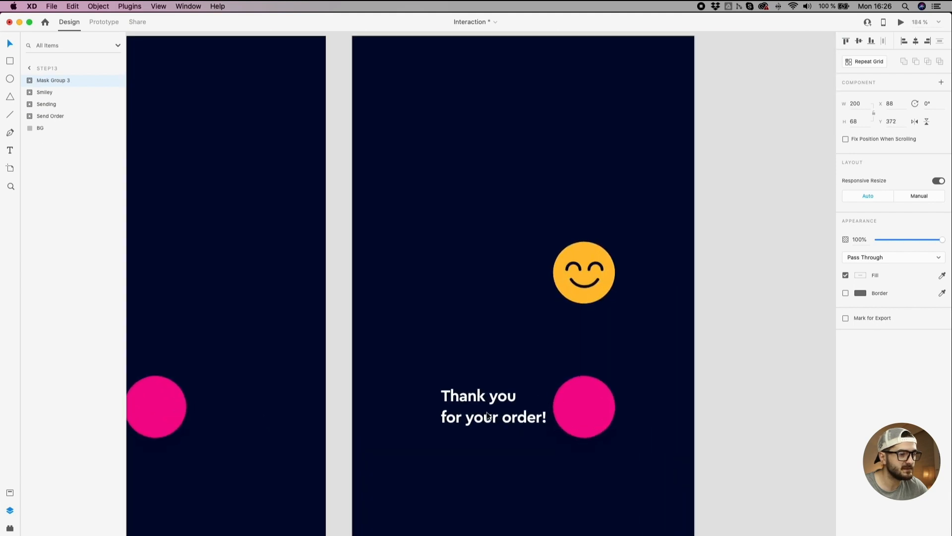
left_click(595, 294)
left_click_drag(596, 281, 599, 415)
Step: Examine the layers inside Step13's Smiley mask group, including its mask, face paths and BG
scroll(590, 400, "up", 2)
scroll(599, 416, "up", 2)
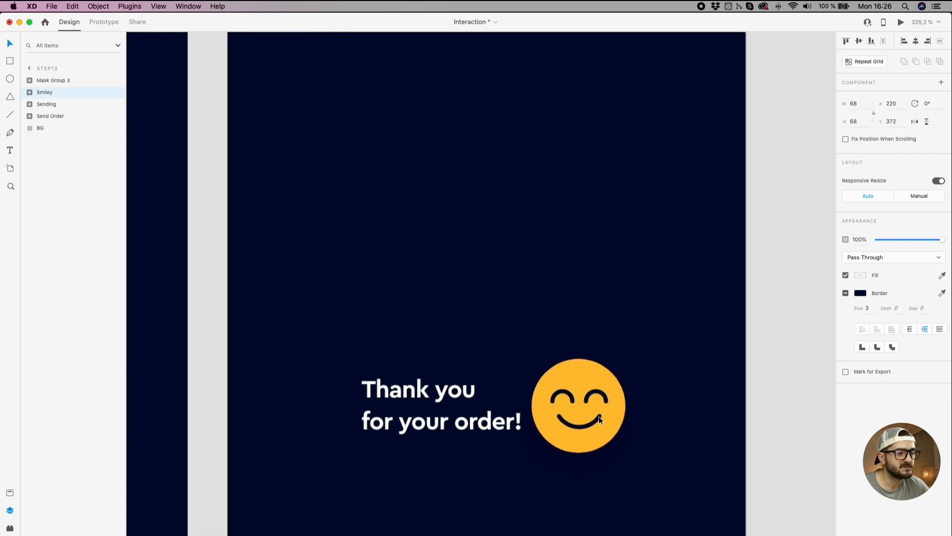
left_click(29, 93)
left_click(42, 116)
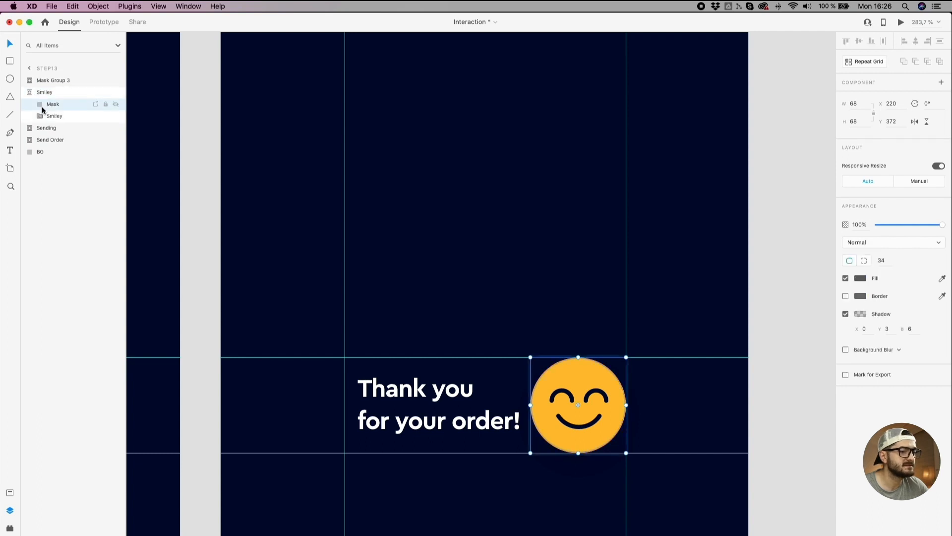
left_click(40, 118)
left_click(50, 128)
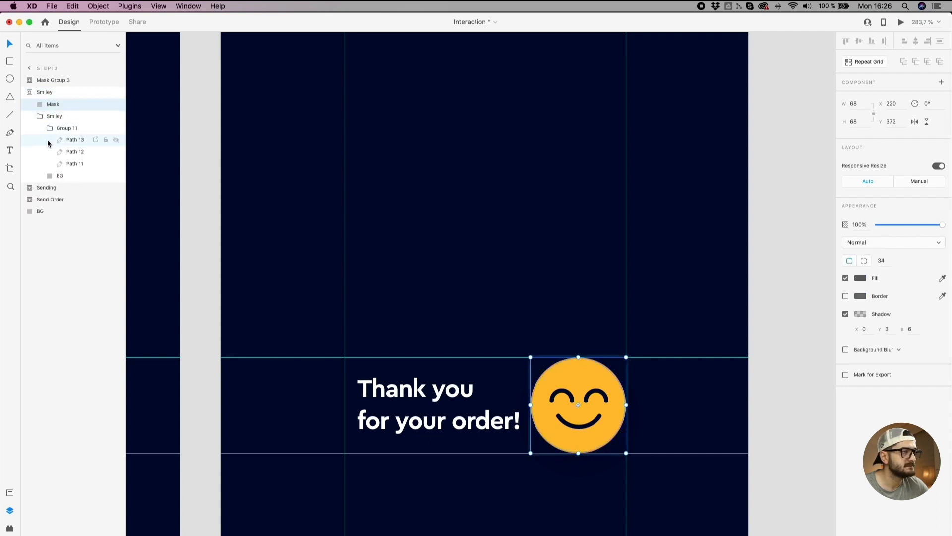
left_click(52, 177)
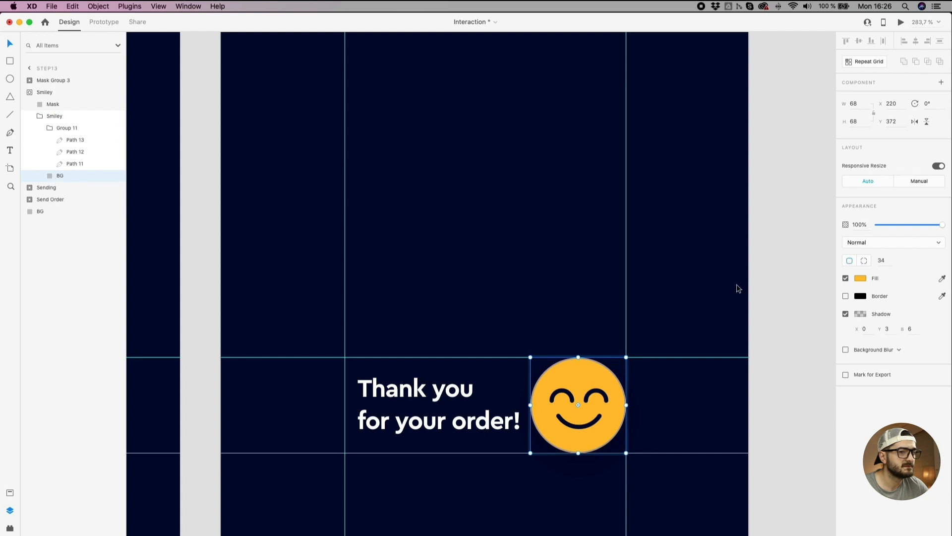
left_click(75, 163)
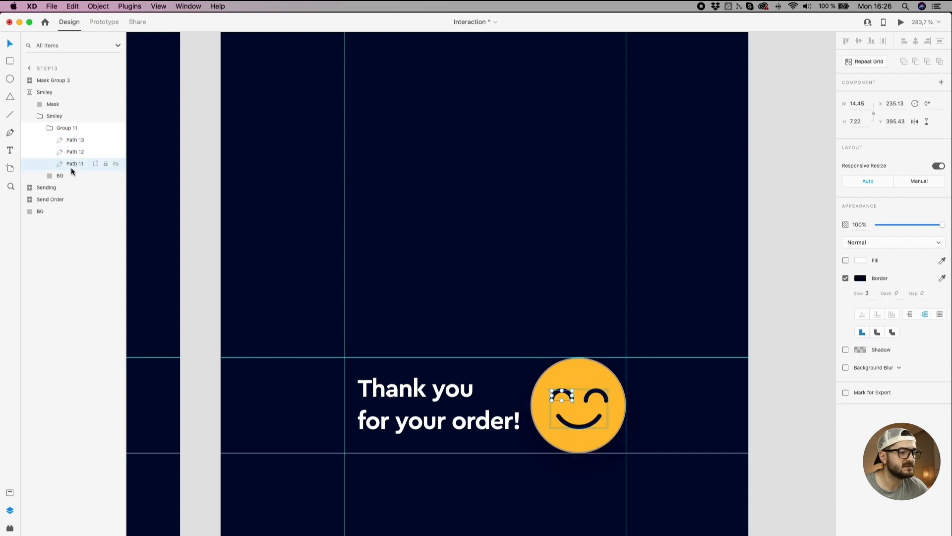
left_click(55, 118)
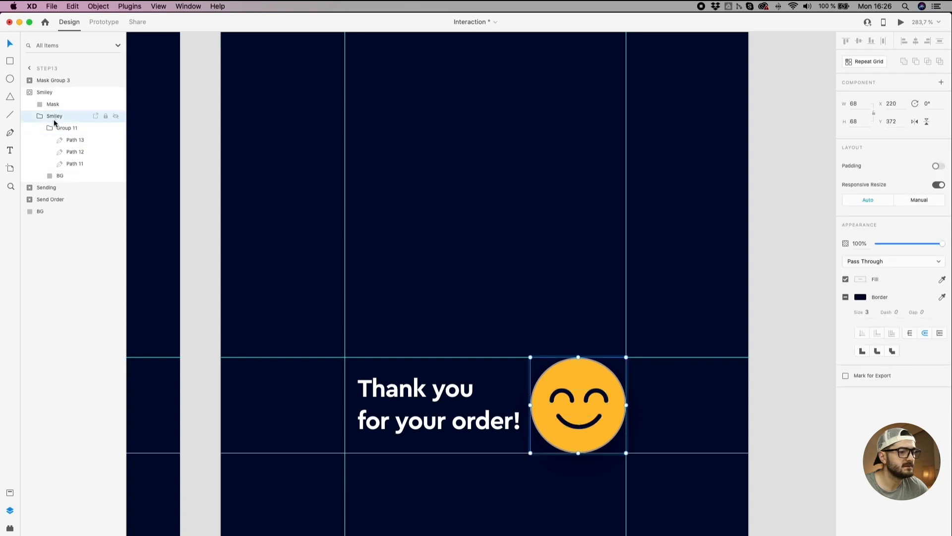
left_click(33, 115)
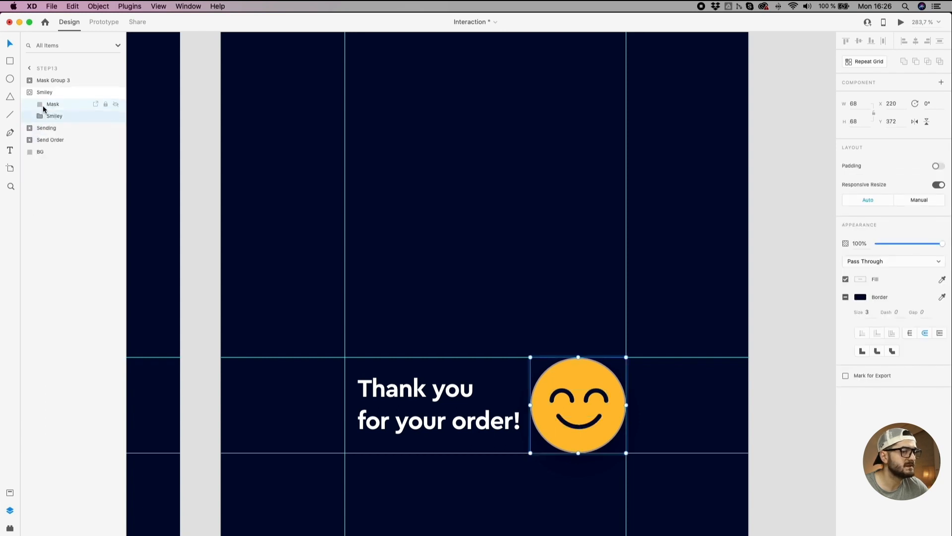
left_click(42, 105)
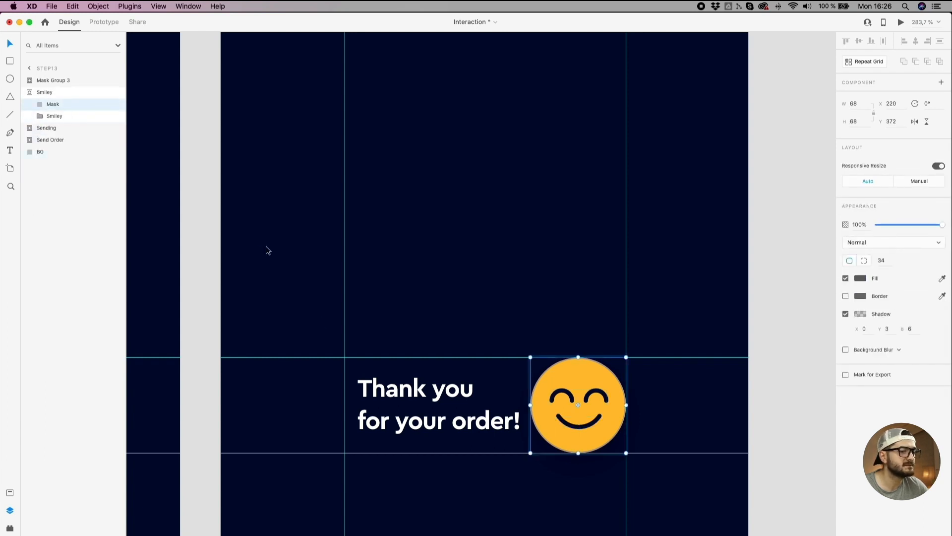
Step: Try hiding the Mask layer inside Step13's Smiley group, and undo it
left_click(115, 104)
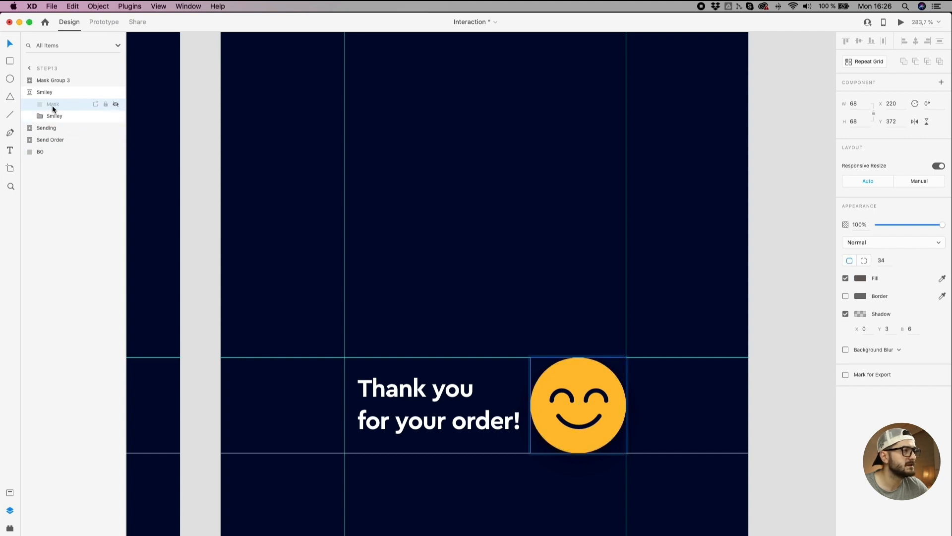
key("super+z")
left_click(421, 223)
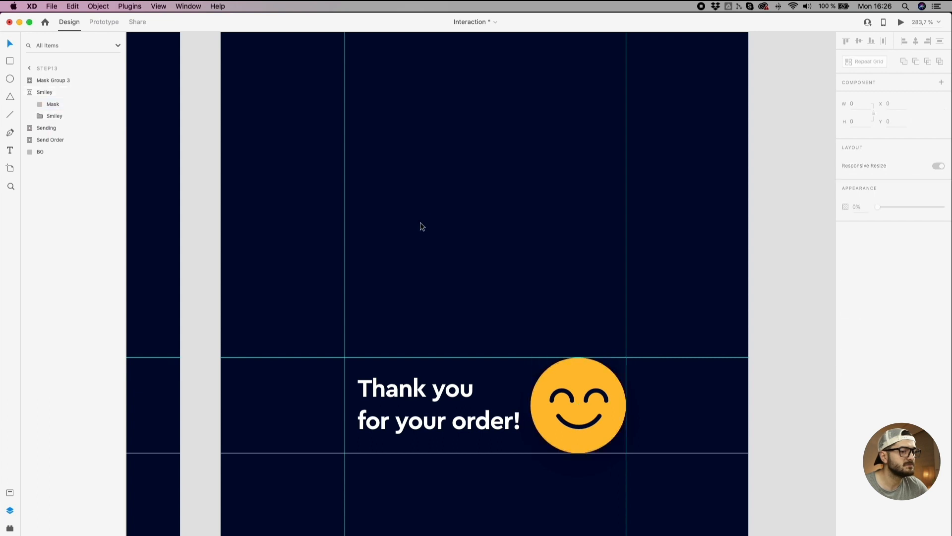
Step: Try moving the inner smiley artwork out of its mask, sideways to X 328 and upwards, undoing each move
left_click(40, 93)
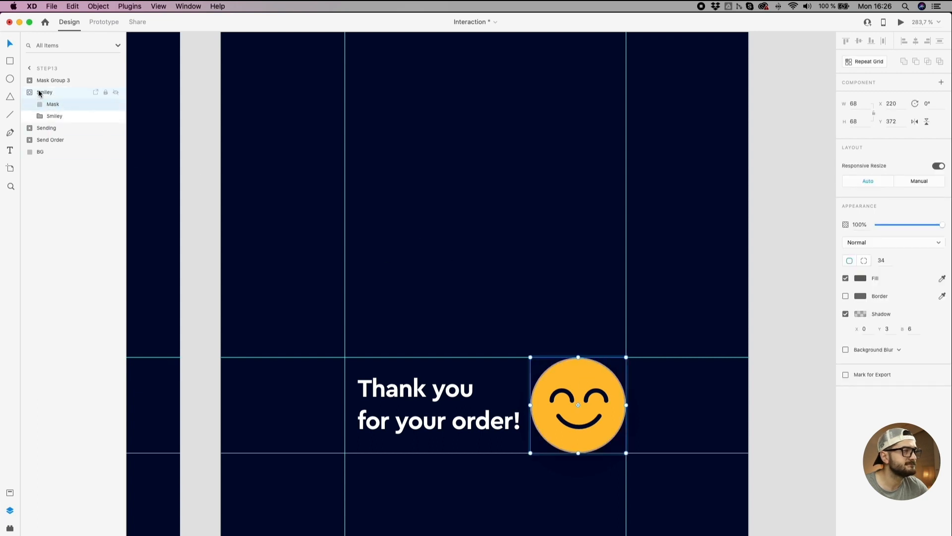
left_click(50, 105)
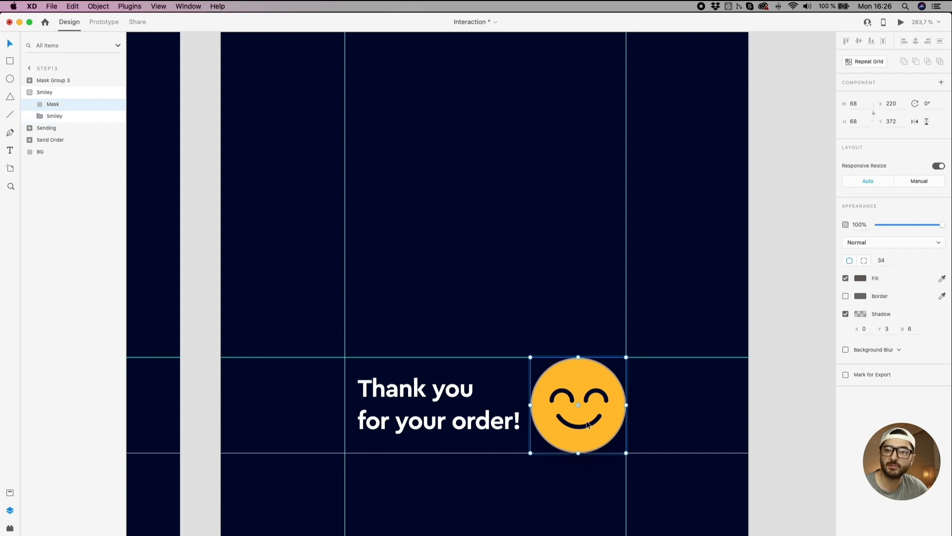
left_click_drag(596, 391, 749, 391)
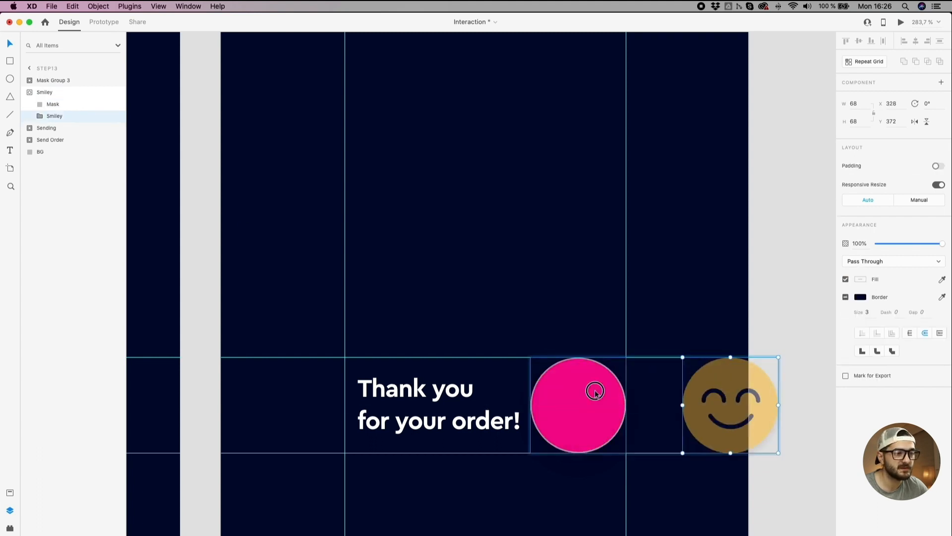
left_click(583, 387)
double_click(558, 396)
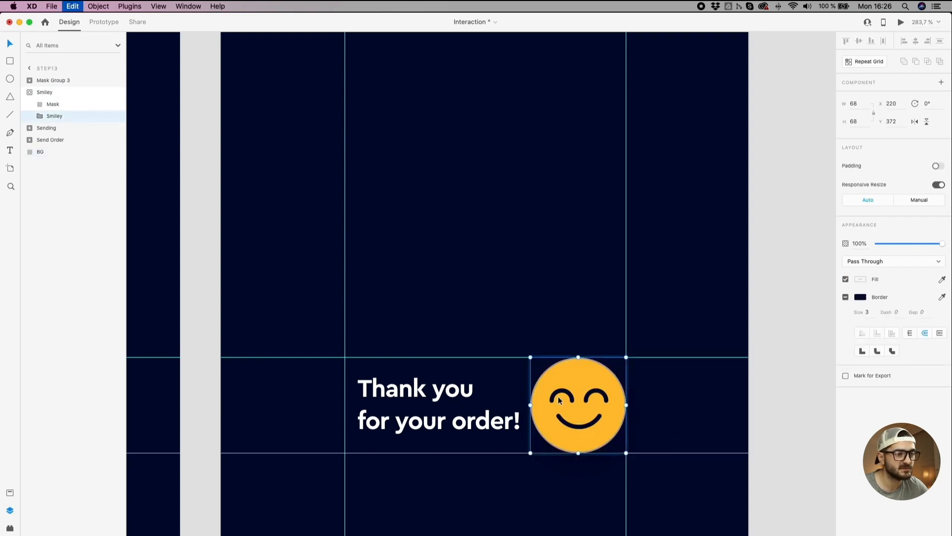
left_click_drag(559, 400, 582, 245)
left_click(445, 281)
key("super+z")
left_click(446, 381)
Step: Move the whole masked Smiley group up to Y 267 and back down to Y 372 over the pink circle
left_click_drag(575, 428, 575, 281)
scroll(503, 316, "down", 3)
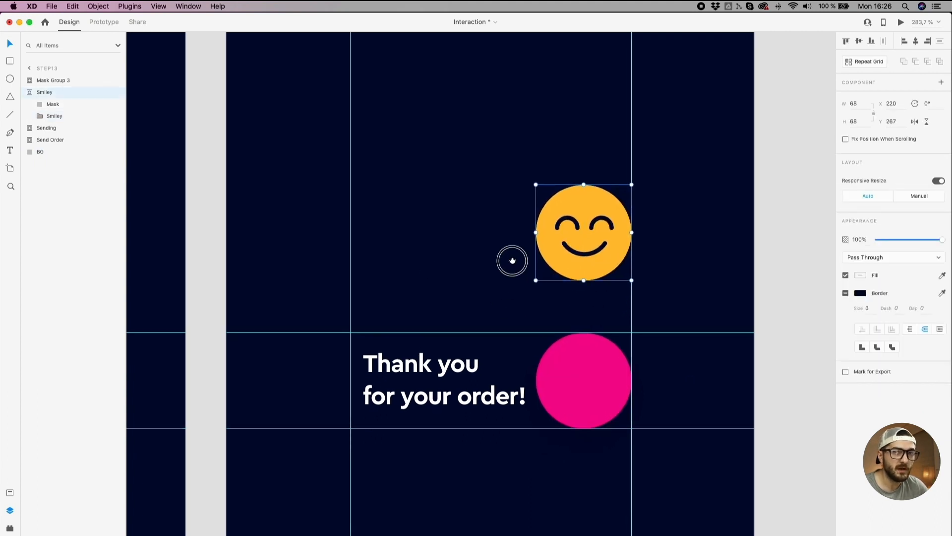
key("alt")
scroll(513, 256, "down", 2)
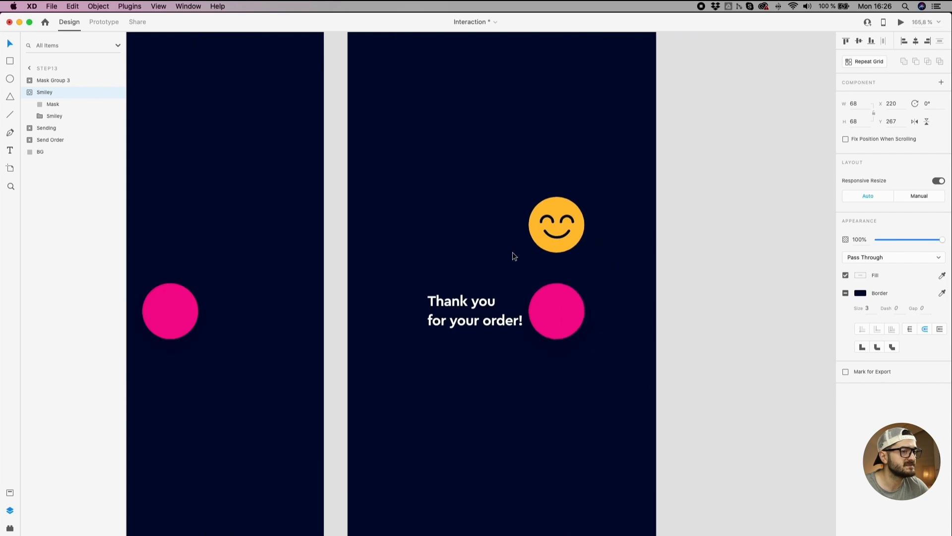
scroll(505, 274, "up", 3)
left_click_drag(571, 243, 589, 371)
scroll(590, 367, "up", 3)
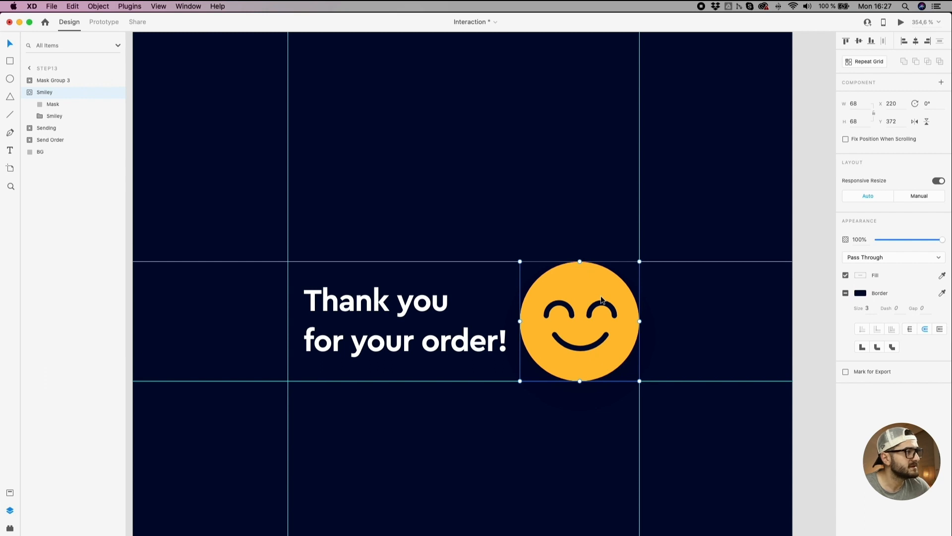
Step: Rename Step13's thank-you mask group as Thx
left_click(470, 228)
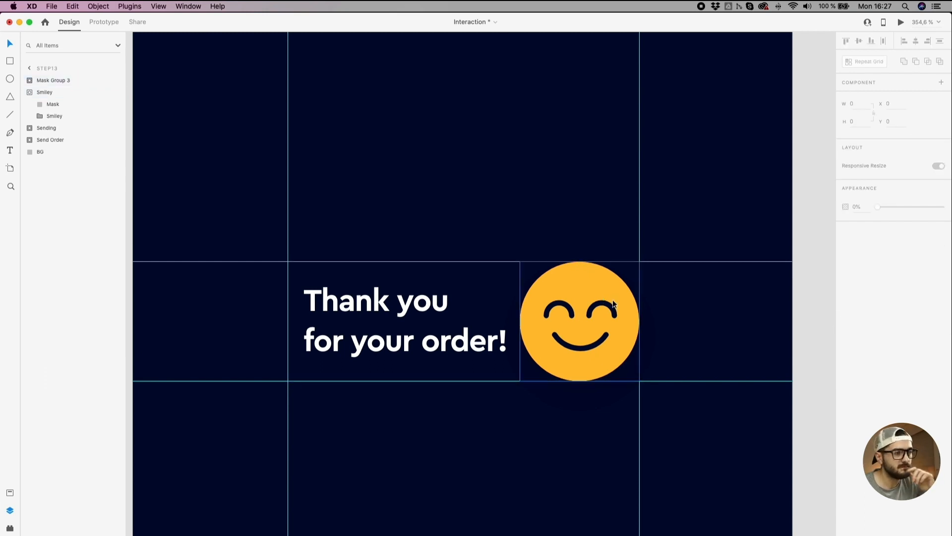
scroll(614, 304, "down", 5)
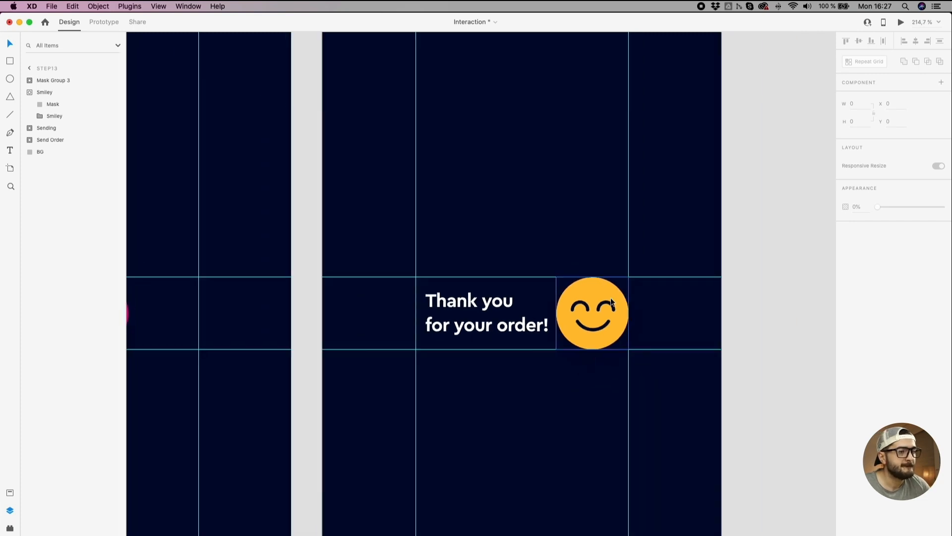
left_click(539, 304)
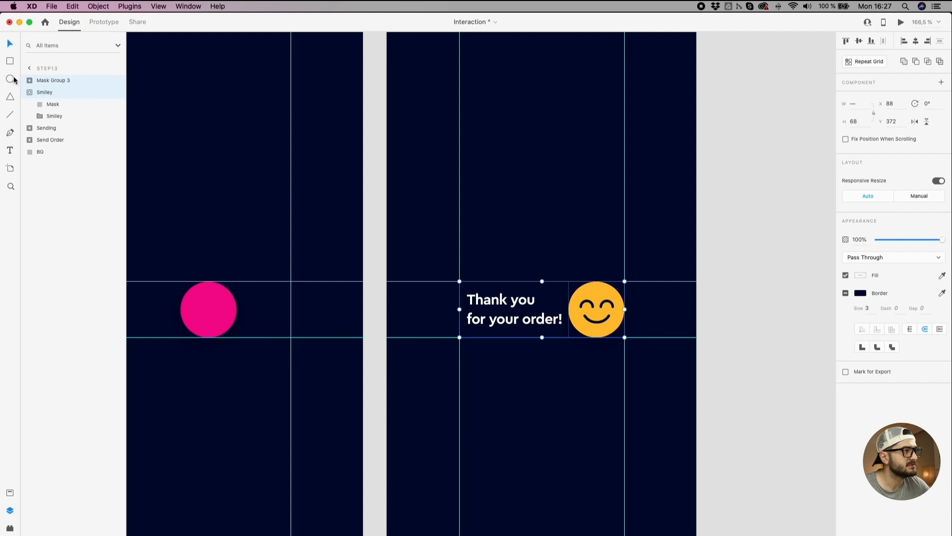
left_click(398, 402)
left_click(516, 308)
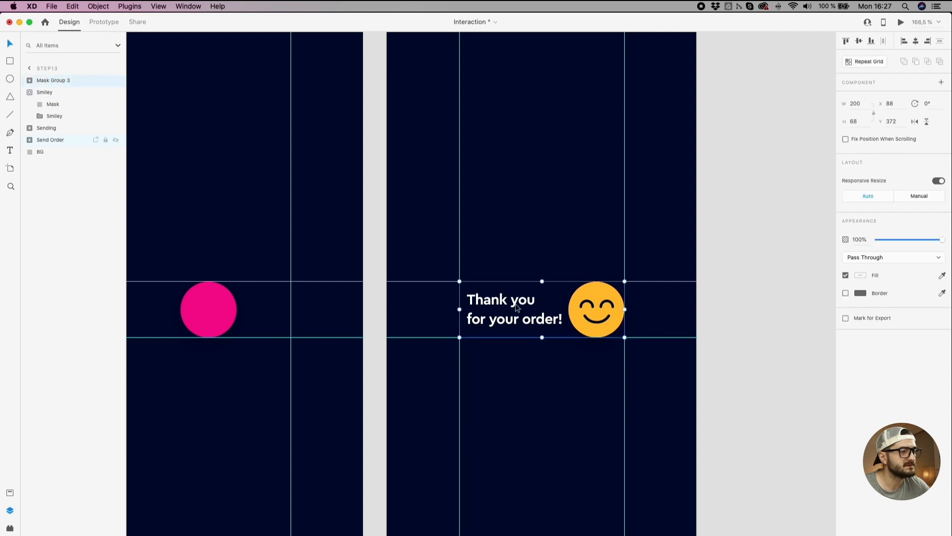
double_click(54, 81)
type("Th")
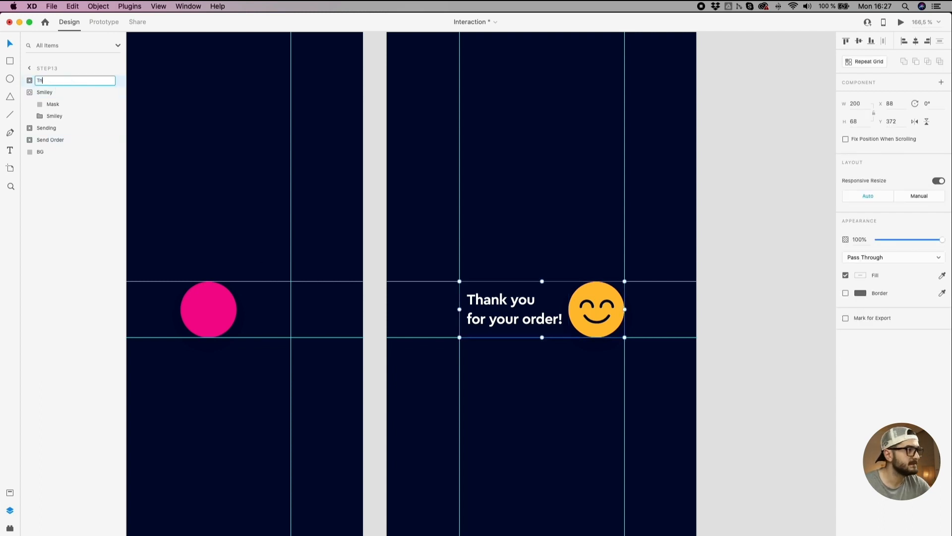
left_click(518, 217)
Step: Copy the Thx group and the Smiley together from Step13 onto Step12 at X 88, Y 372
left_click(587, 294)
left_click(41, 81)
left_click(501, 297, "shift")
left_click(502, 301, "shift")
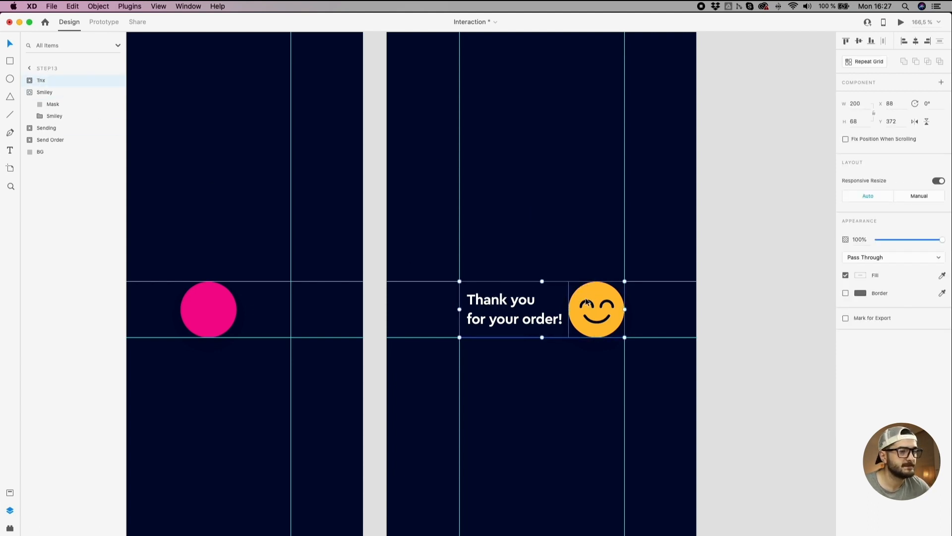
left_click(593, 295, "shift")
scroll(594, 295, "down", 2)
scroll(564, 289, "left", 5)
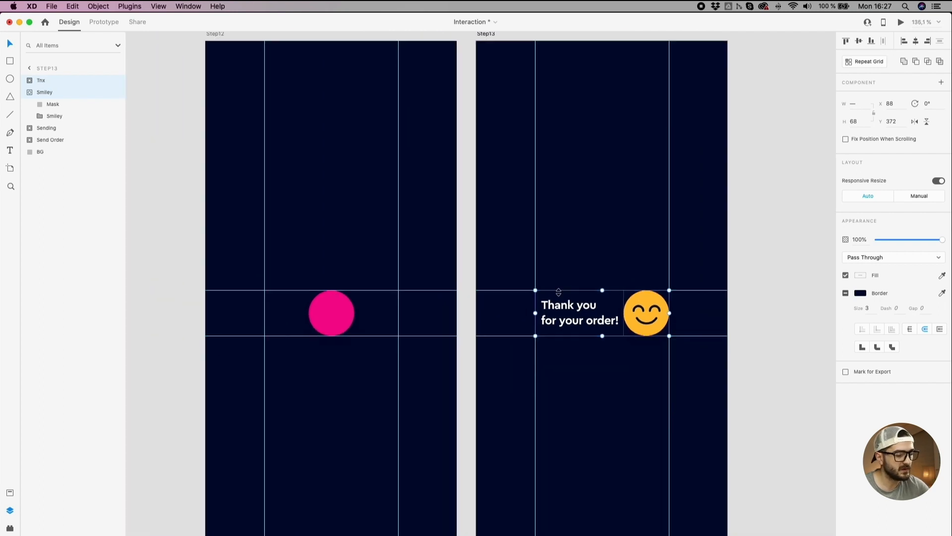
scroll(352, 254, "left", 5)
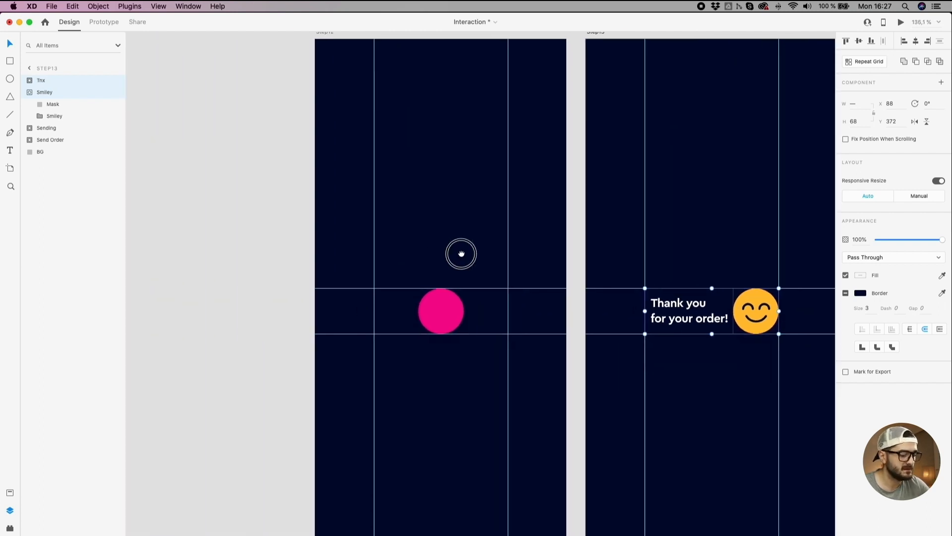
key("super+d")
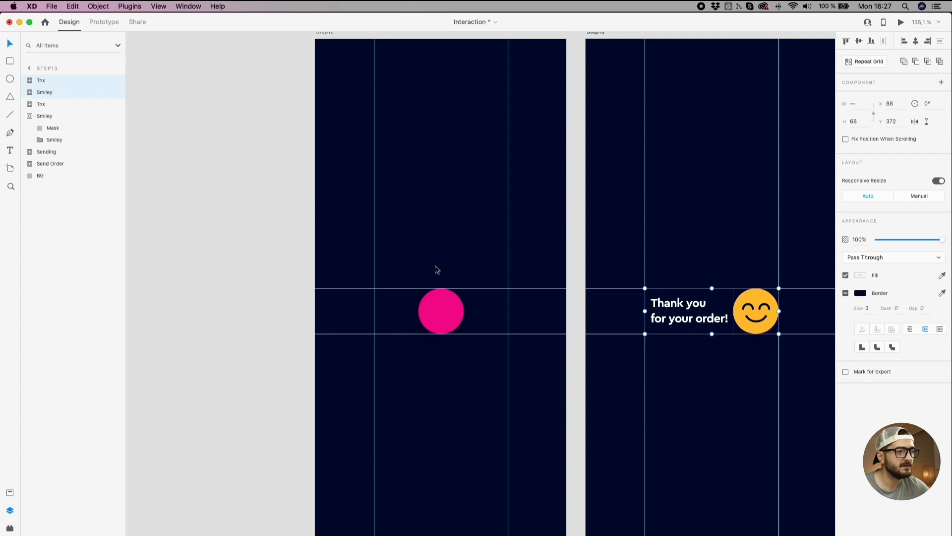
key("super+z")
left_click(449, 257)
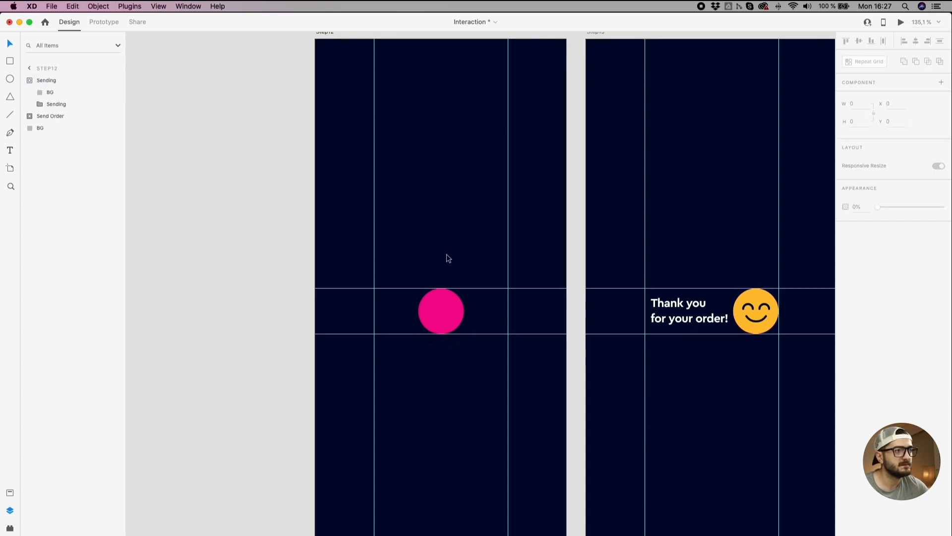
scroll(364, 168, "up", 2)
left_click(324, 63)
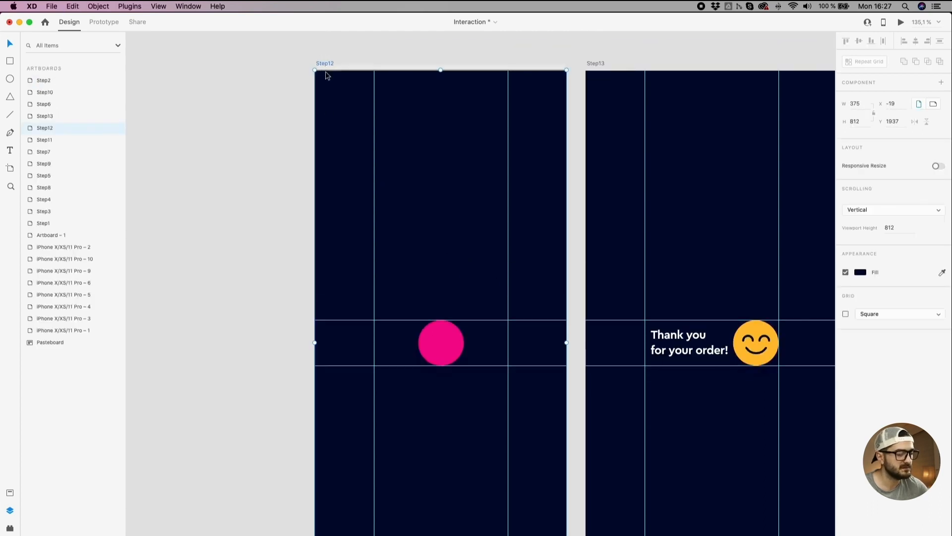
key("super+v")
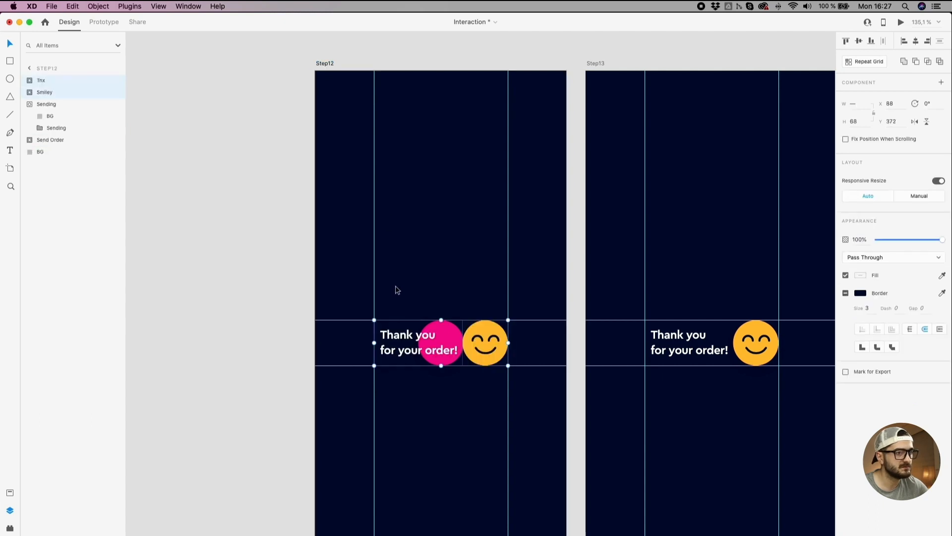
Step: Move Step12's "Thank you for your order!" text sideways to the right, out of its TNQ mask, so it is hidden
scroll(484, 378, "up", 3)
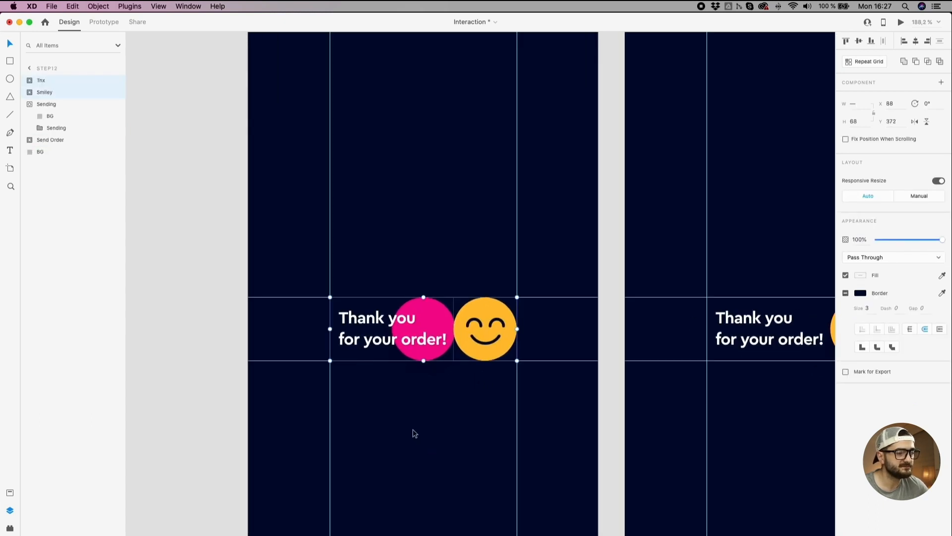
key("Escape")
scroll(416, 416, "down", 1)
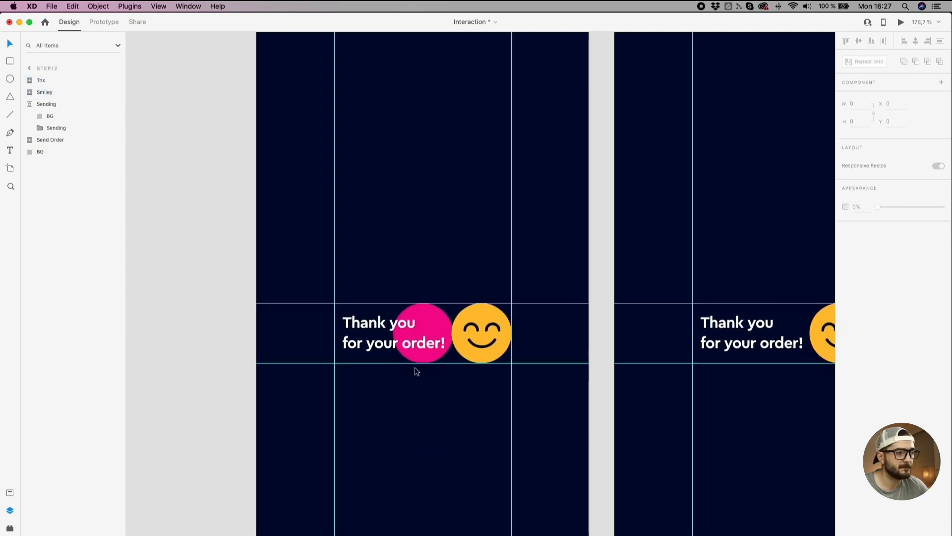
left_click(465, 319)
double_click(384, 338)
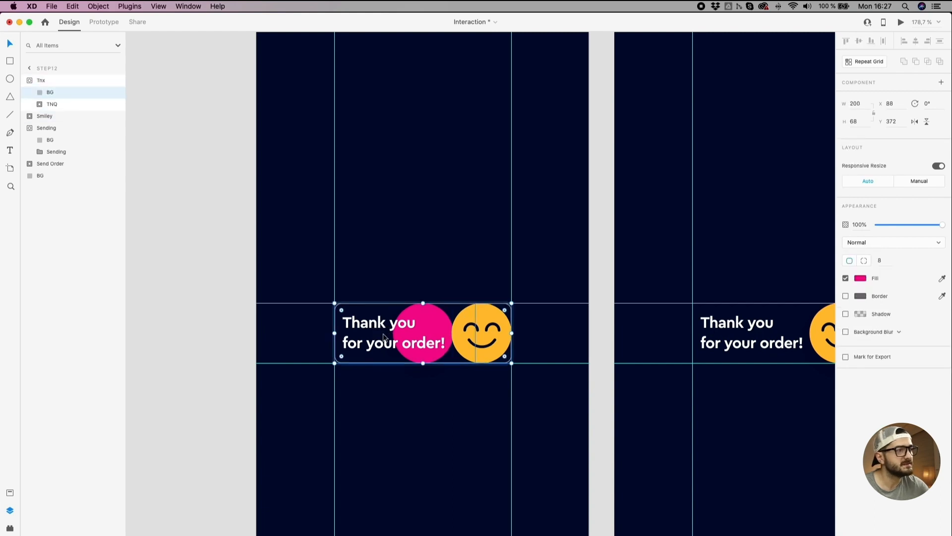
left_click(364, 333)
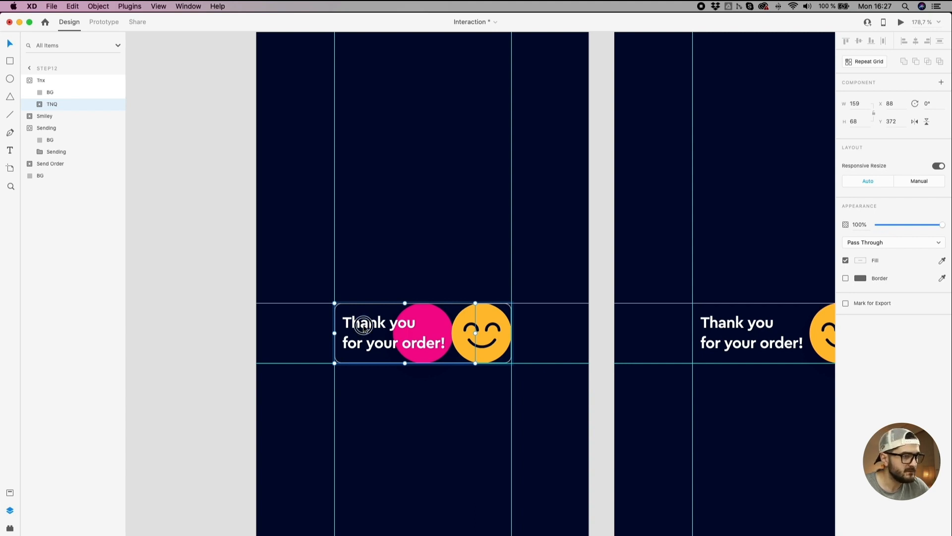
left_click(58, 105)
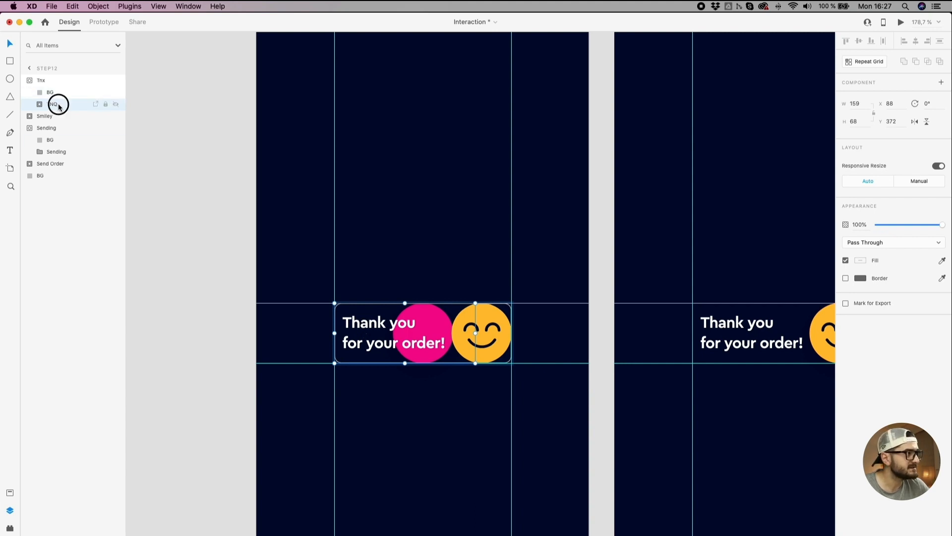
left_click(33, 104)
left_click(59, 128)
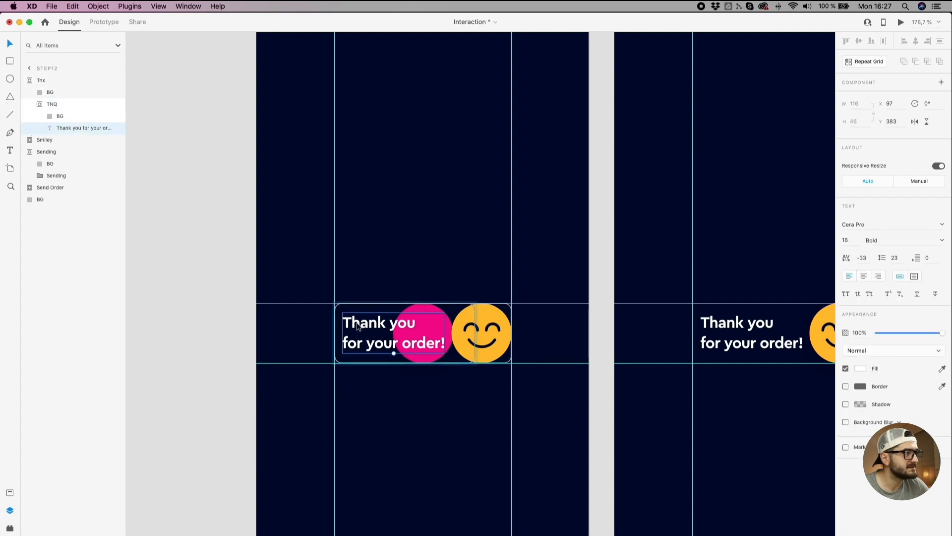
left_click_drag(358, 326, 538, 325)
left_click(535, 371)
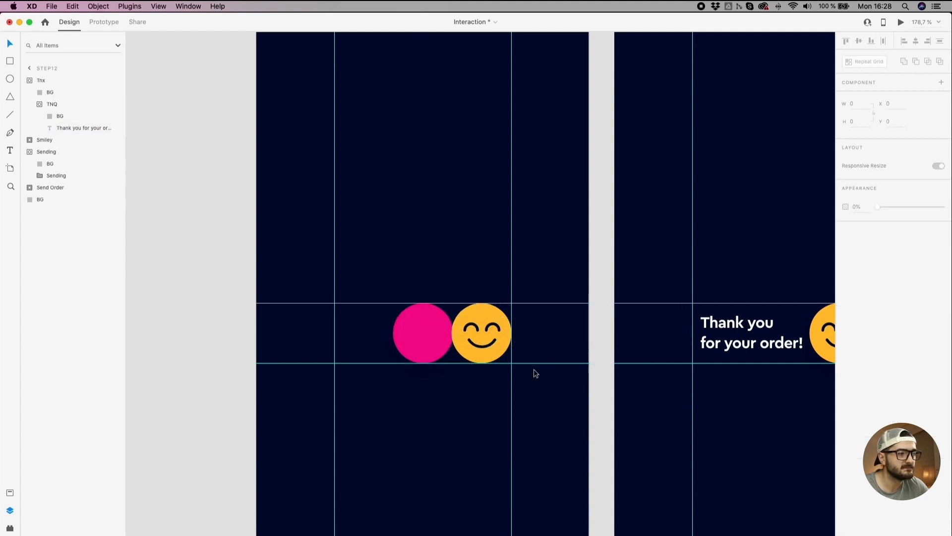
Step: Place Step12's Smiley mask group exactly over the pink circle at X 154, Y 372
left_click(469, 336)
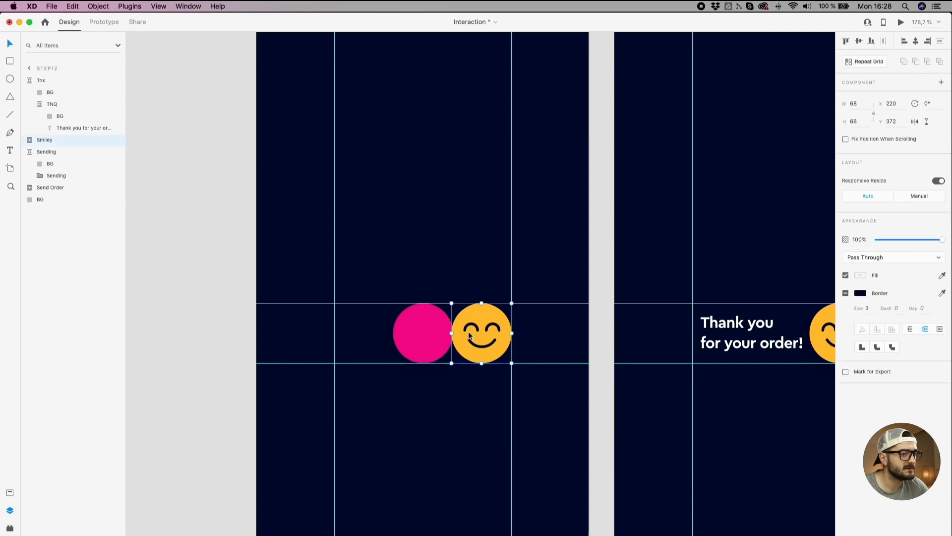
left_click_drag(483, 319, 421, 311)
scroll(421, 311, "up", 5)
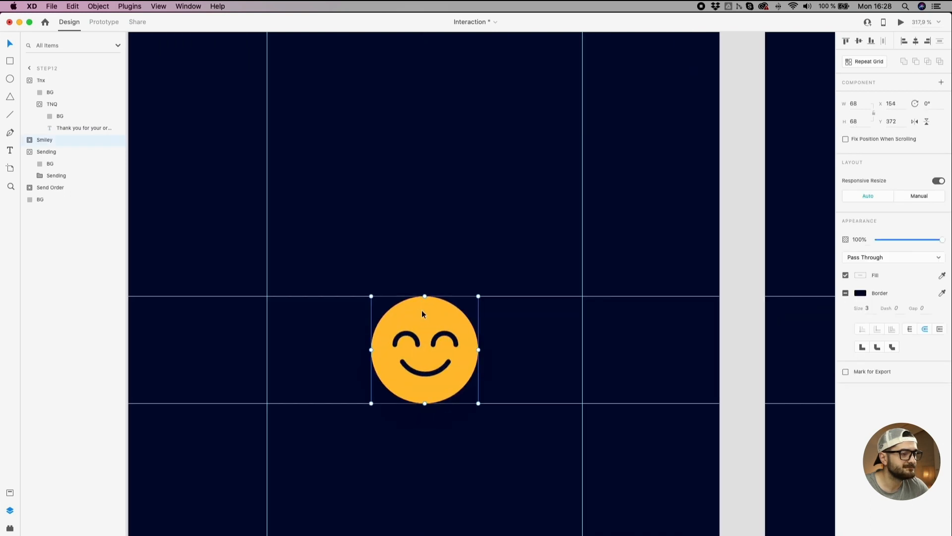
mouse_move(423, 313)
left_mouse_down()
mouse_move(447, 313)
mouse_move(419, 315)
left_mouse_up()
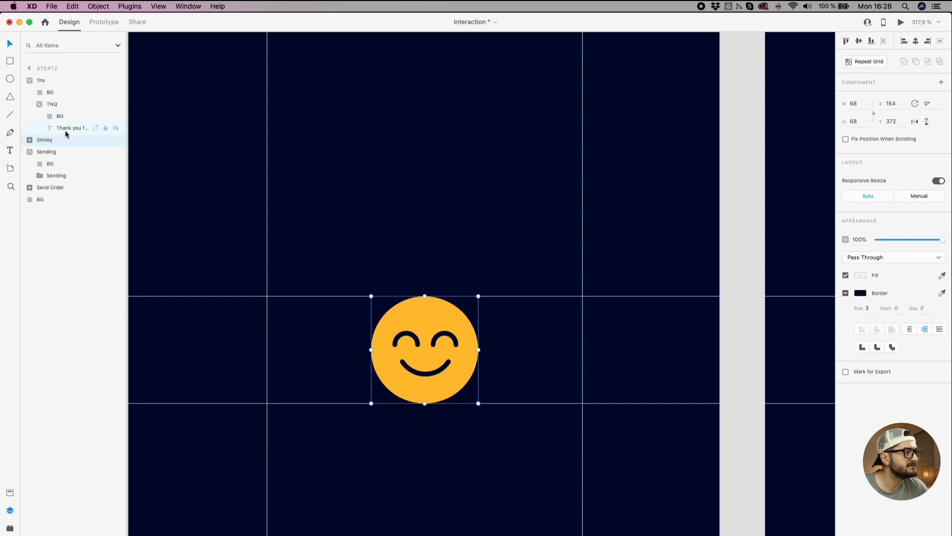
Step: Shift the inner Smiley artwork left inside its mask group on Step12 to X 74, keeping the mask in place
left_click(29, 139)
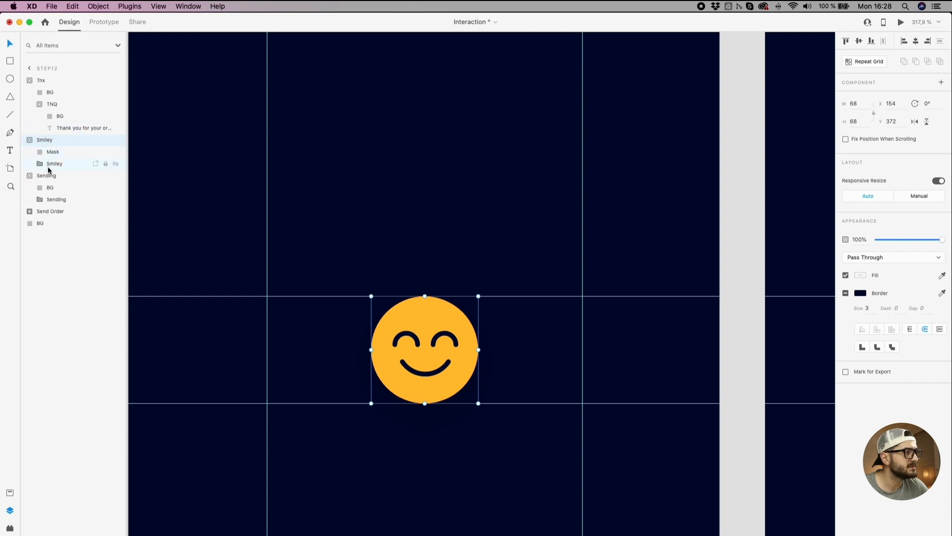
left_click(47, 164)
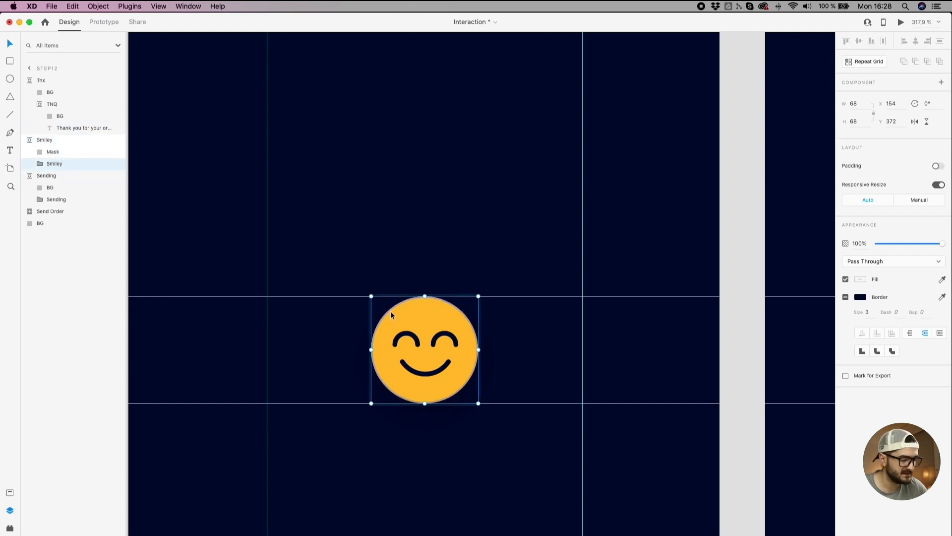
key("shift+Left")
key("shift+Left")
key("shift+Left")
key("shift+Left")
key("shift+Left")
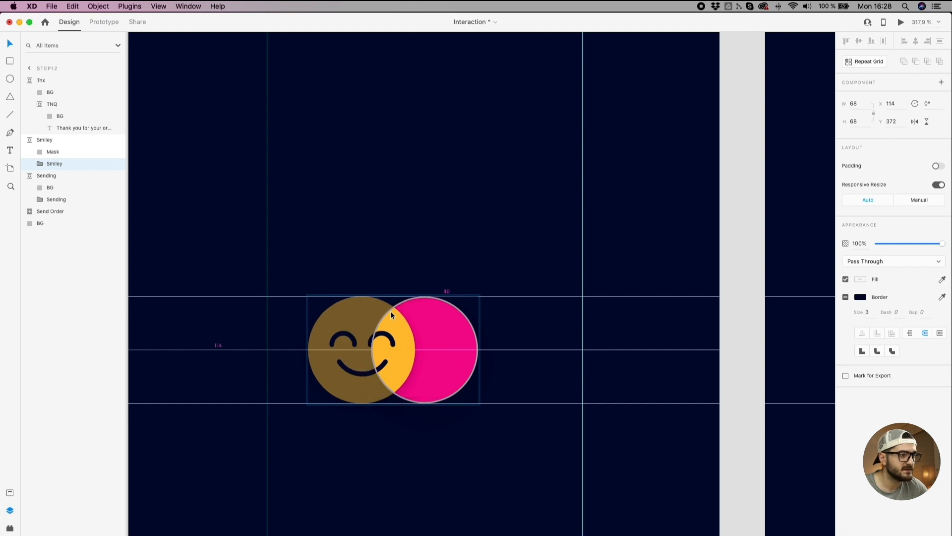
key("shift+Left")
key("shift+Left")
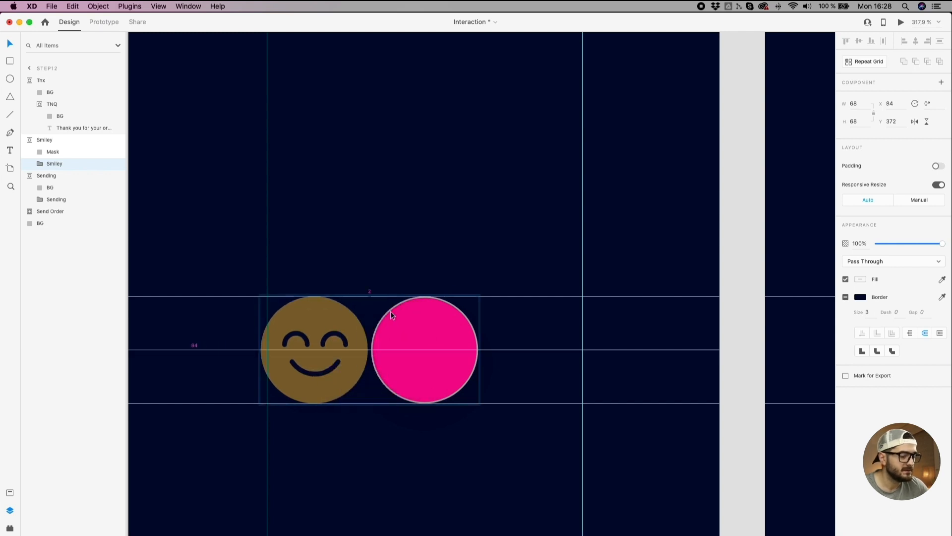
key("shift+Left")
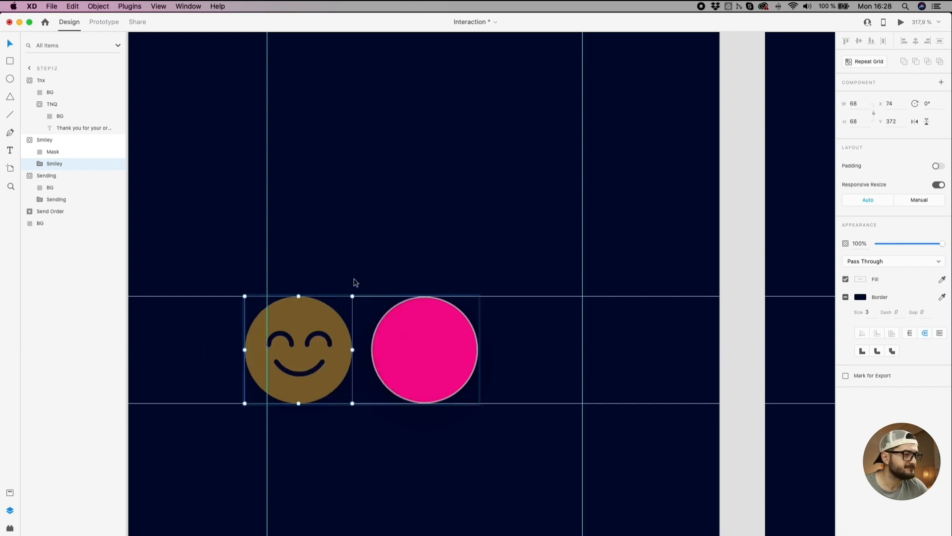
Step: Rotate Step12's inner Smiley artwork to -90° and deselect it
left_click_drag(354, 293, 248, 289)
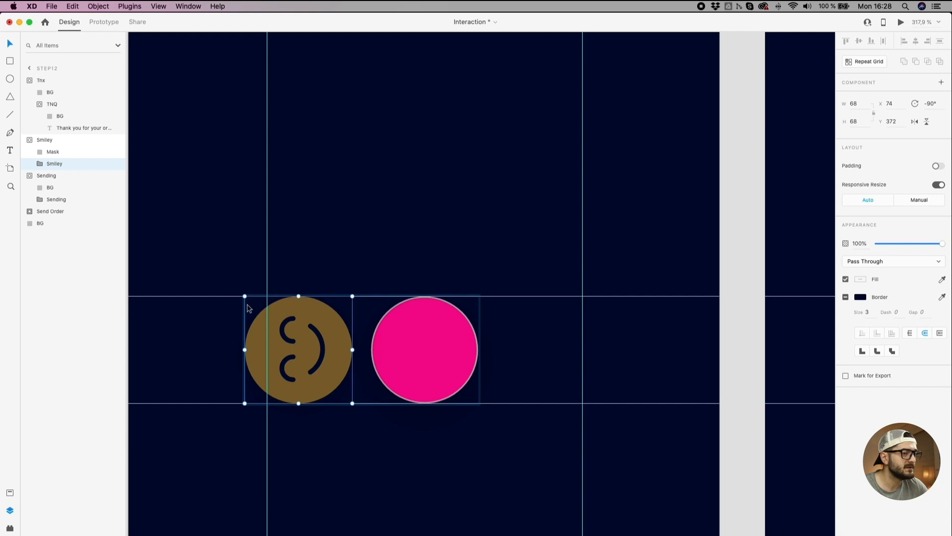
scroll(249, 306, "down", 3)
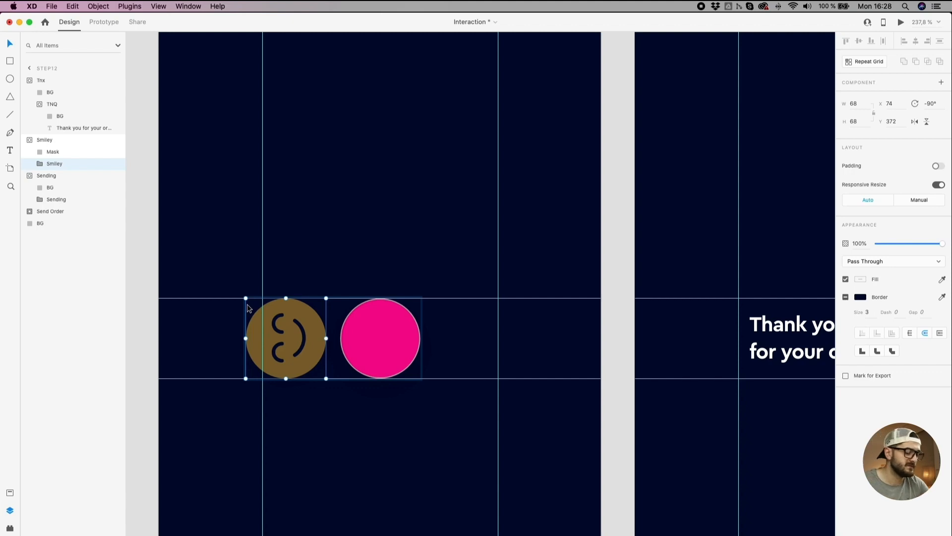
scroll(248, 308, "down", 3)
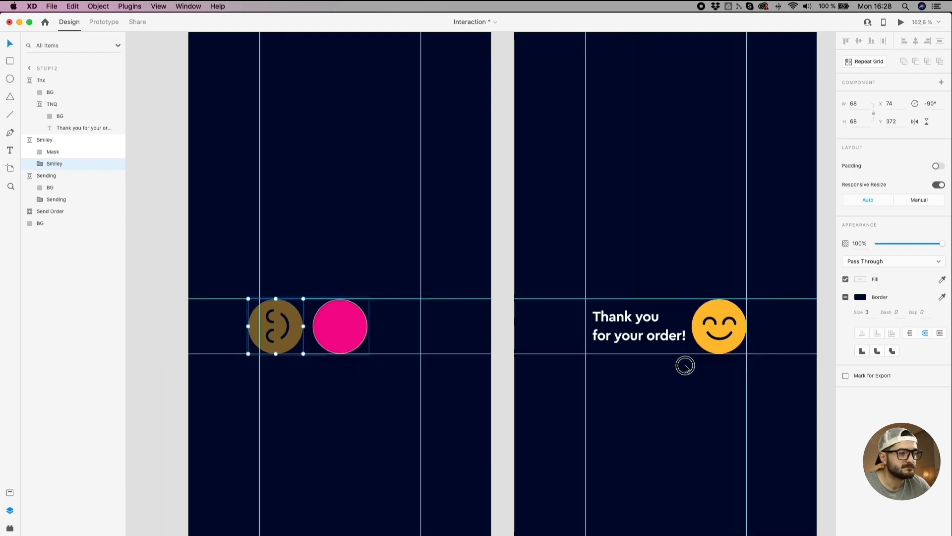
key("Delete")
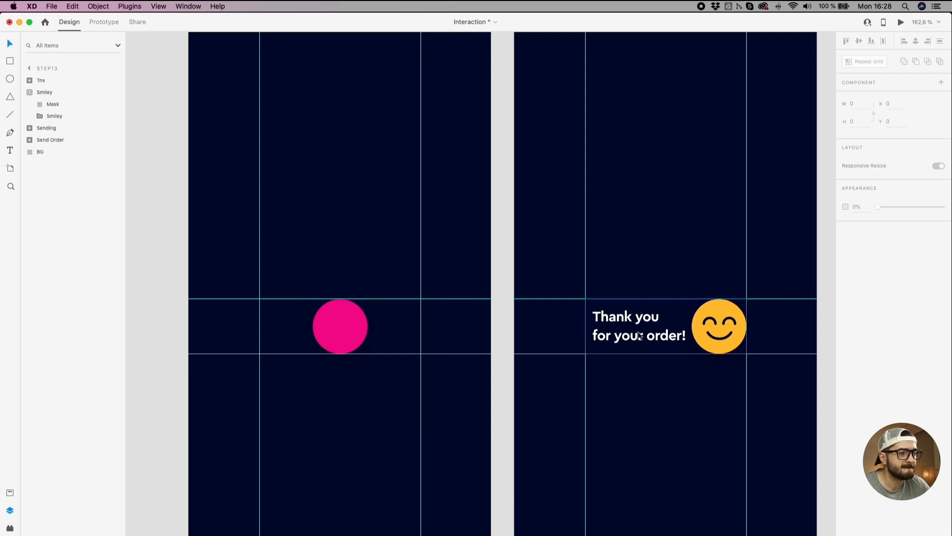
Step: Link Step12 to Step13 with a Time trigger, 0 s delay, and Auto-Animate using Ease In-Out over 0.4 s
scroll(640, 336, "down", 3)
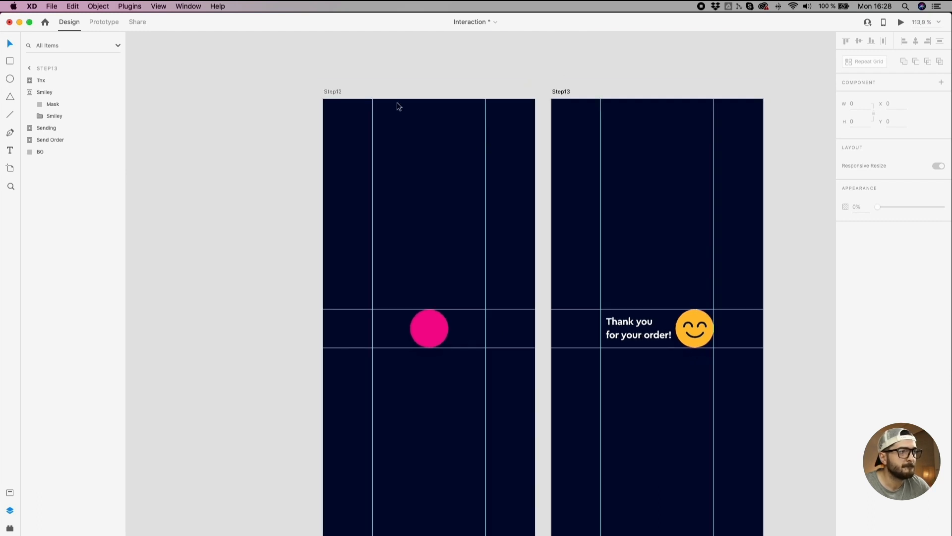
left_click(338, 93)
scroll(473, 173, "down", 3)
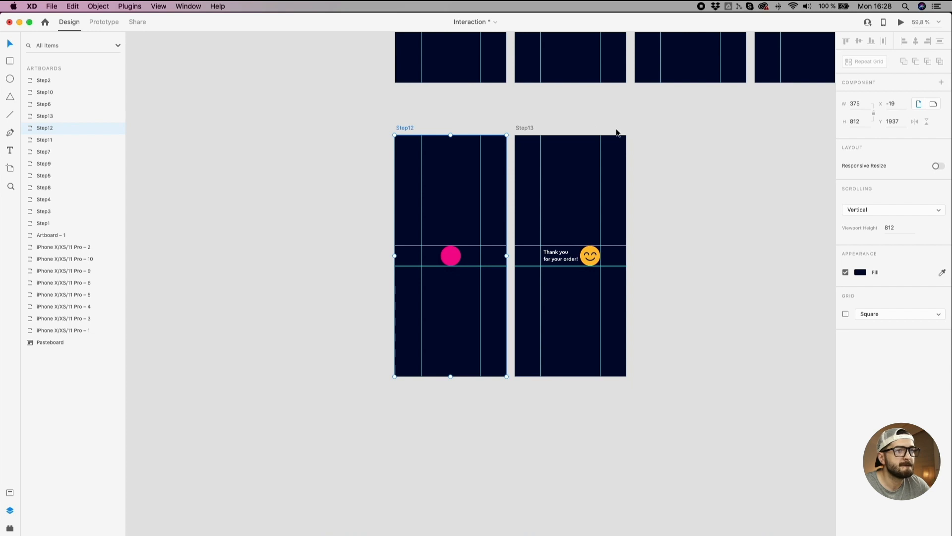
left_click(104, 22)
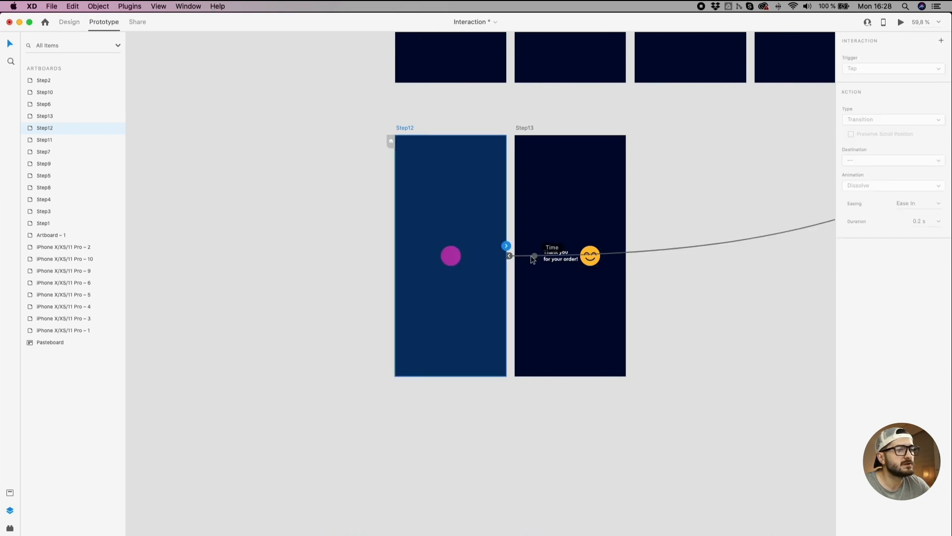
scroll(512, 254, "down", 2)
scroll(510, 258, "up", 2)
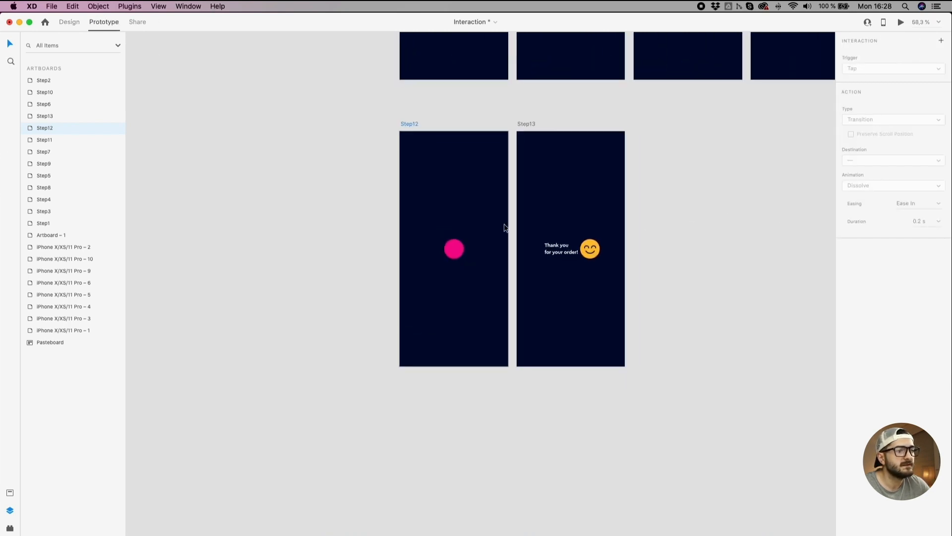
left_click_drag(529, 235, 529, 236)
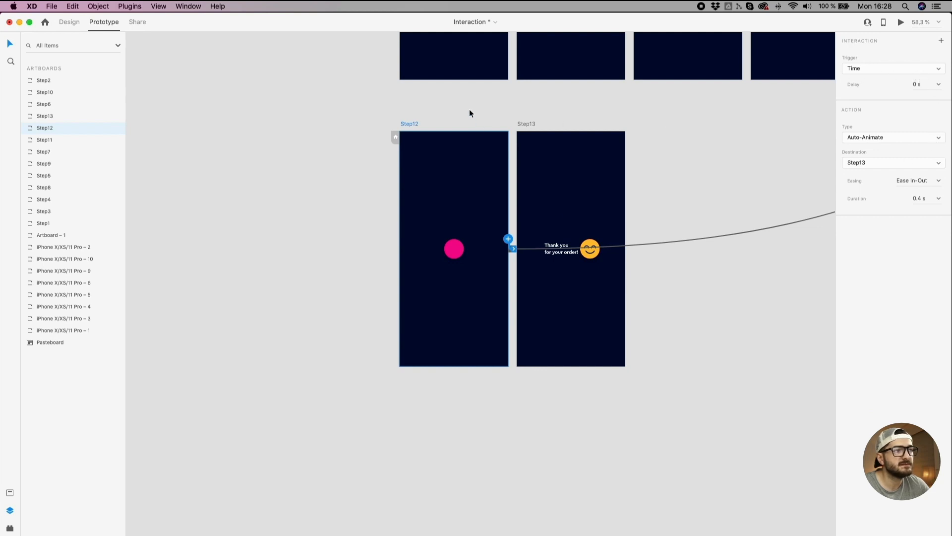
Step: Preview the prototype from Step1 and play the Send order animation through to the thank-you message
scroll(469, 110, "down", 3)
left_click(676, 138)
left_click_drag(662, 190, 624, 337)
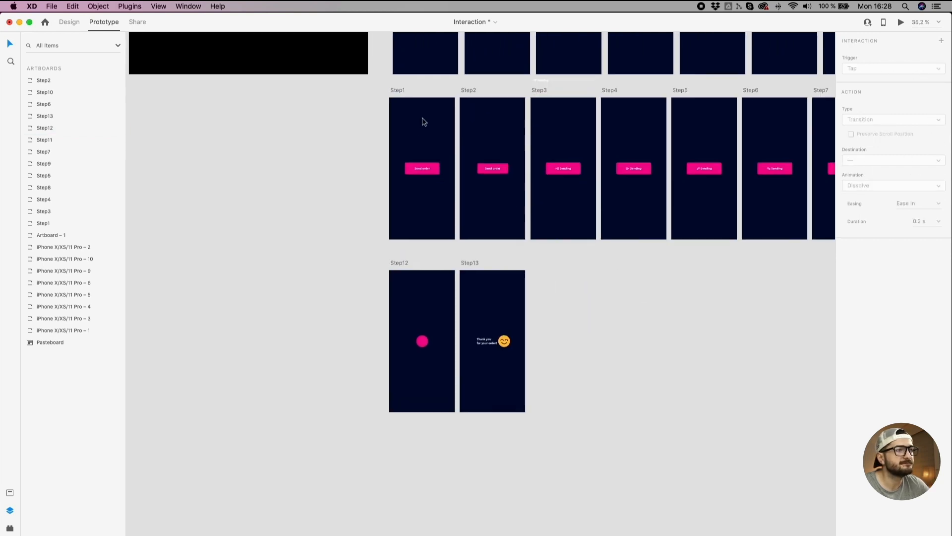
left_click(400, 93)
left_click(902, 22)
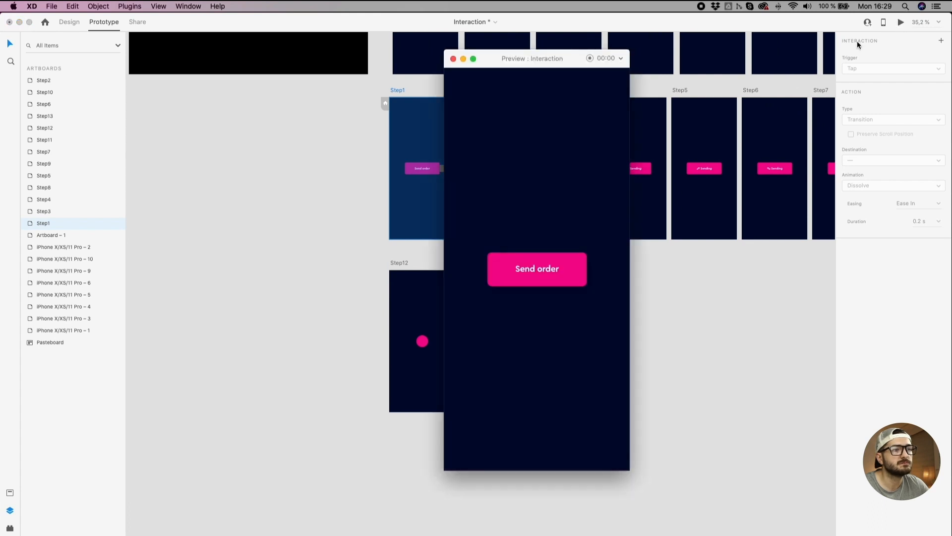
left_click(558, 281)
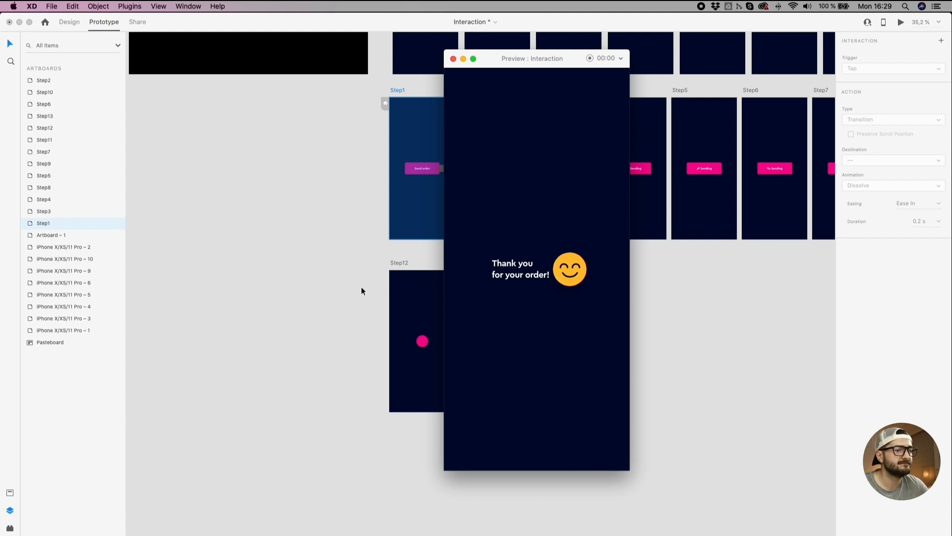
left_click(355, 261)
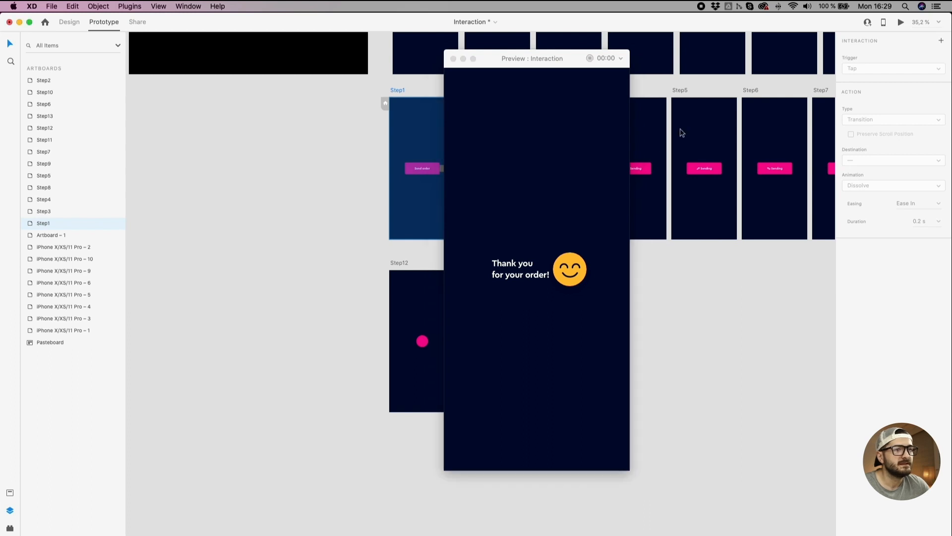
Step: Replay the animation from Step6 in the preview and put the preview window away
left_click(751, 92)
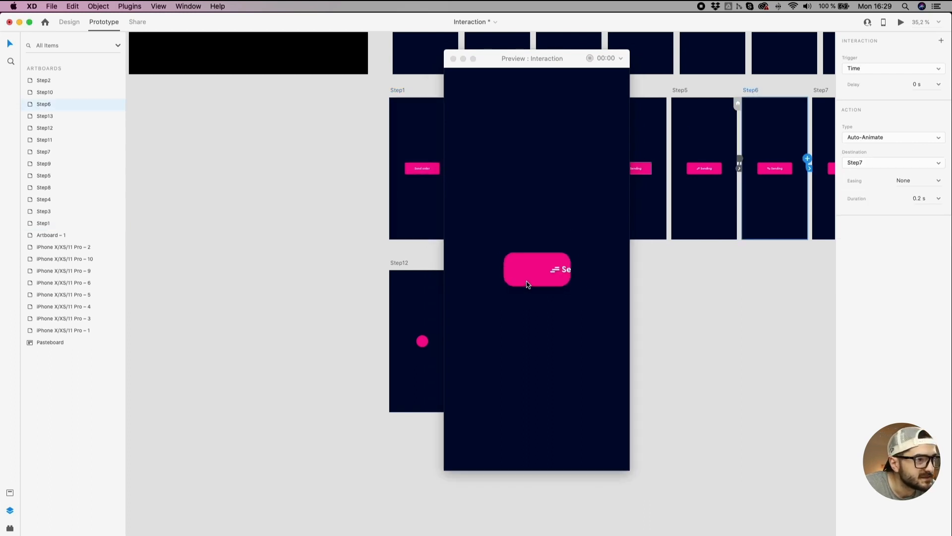
left_click(395, 110)
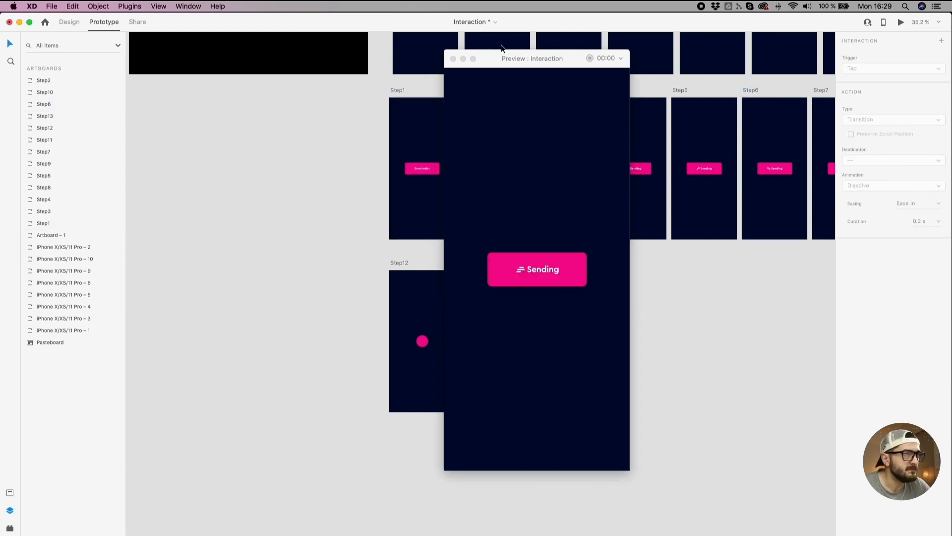
left_click_drag(485, 58, 650, 114)
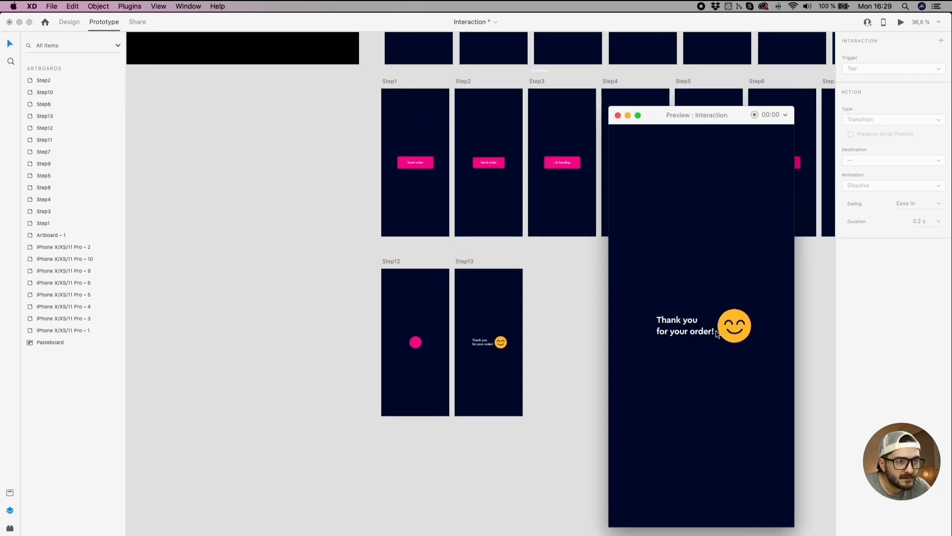
scroll(536, 323, "up", 5)
left_click(429, 367)
left_click(606, 124)
left_click(628, 115)
Step: Collapse the Smiley group in Step13's layer list and select it to check its place in the stack
scroll(612, 319, "left", 3)
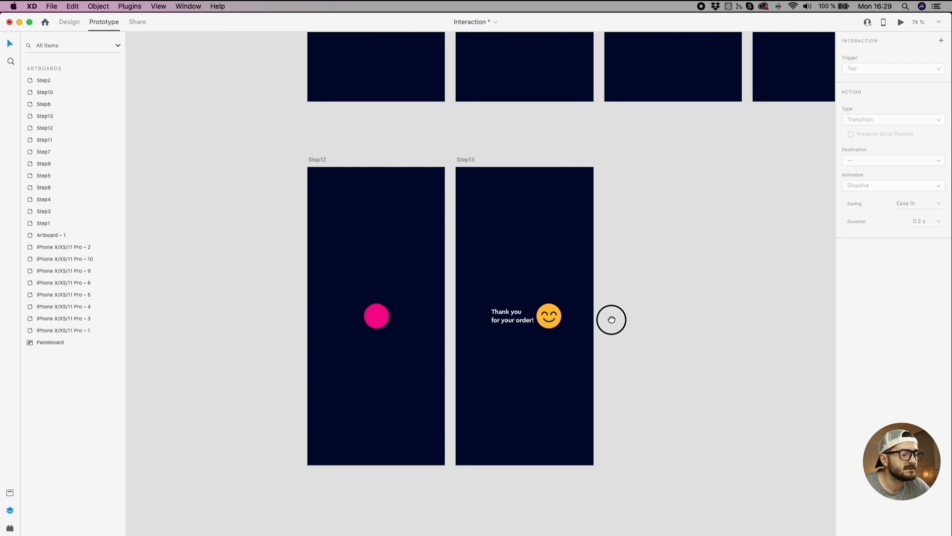
left_click(531, 322)
scroll(530, 320, "up", 5)
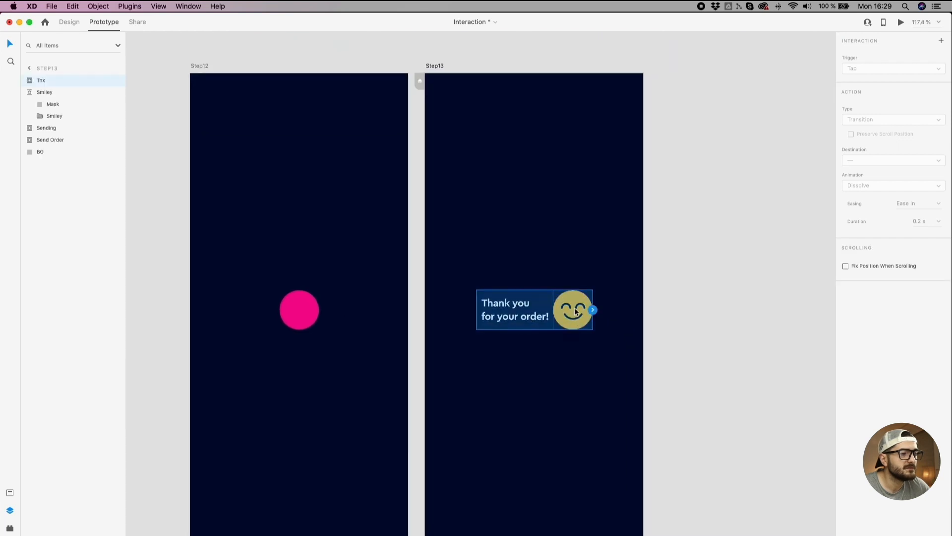
left_click(29, 93)
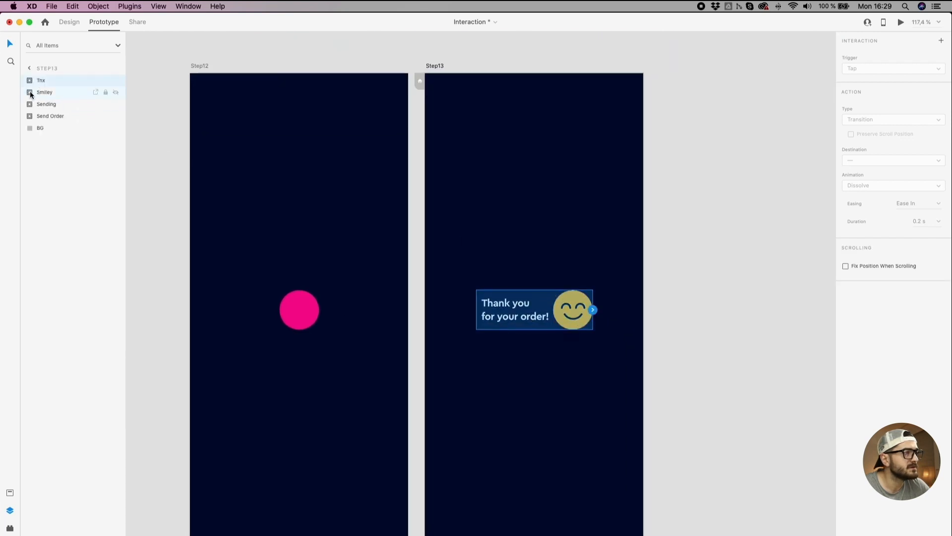
left_click(45, 92)
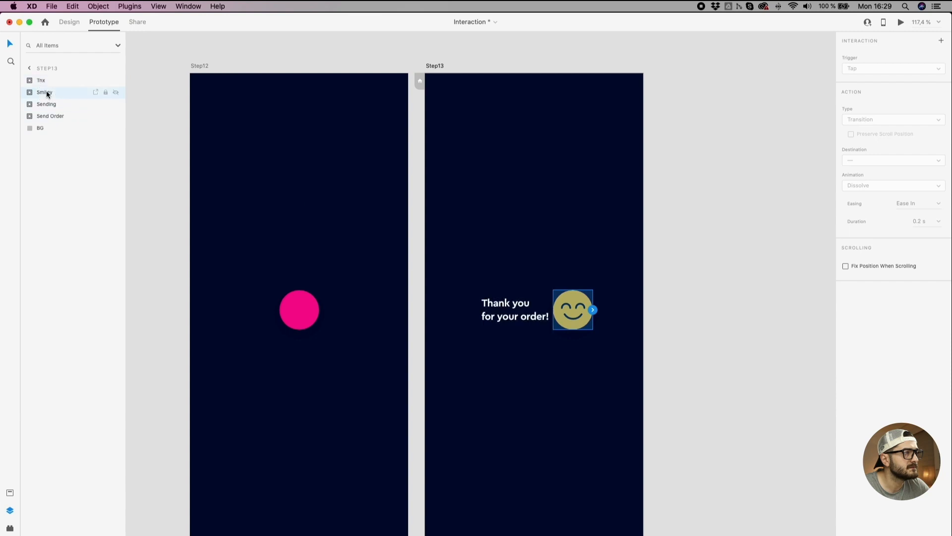
Step: Collapse Step12's layer groups and move its Tnx group directly below Smiley in the stacking order
left_click(299, 312)
left_click(199, 66)
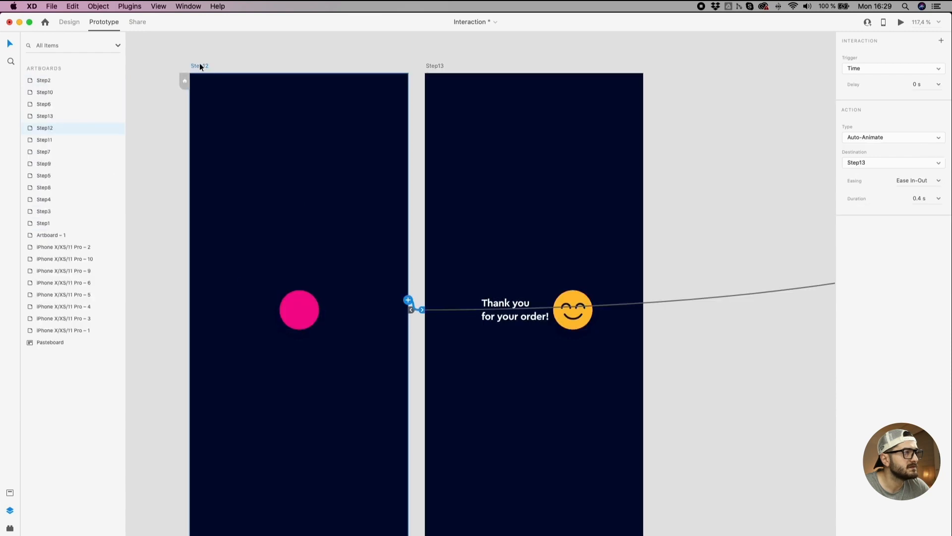
double_click(31, 129)
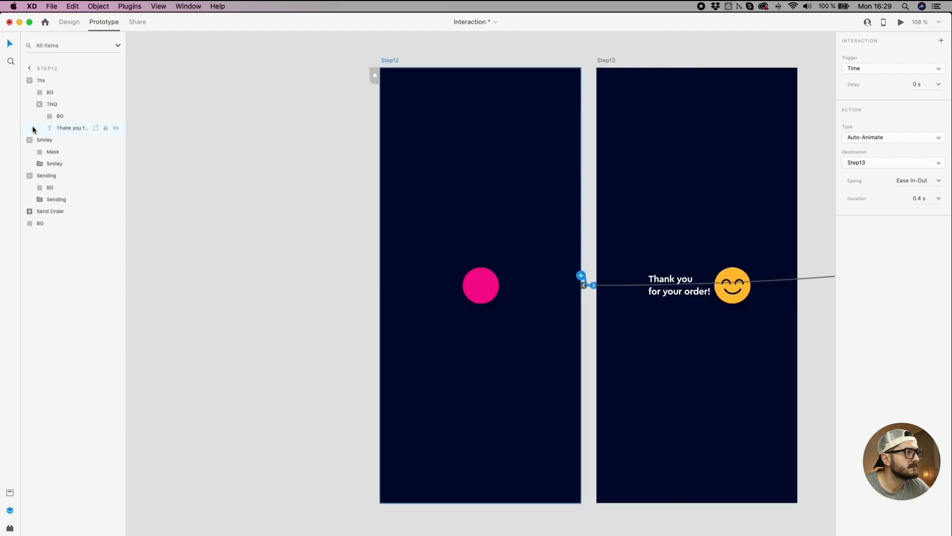
left_click(479, 284)
left_click(26, 81)
left_click(29, 91)
left_click(30, 105)
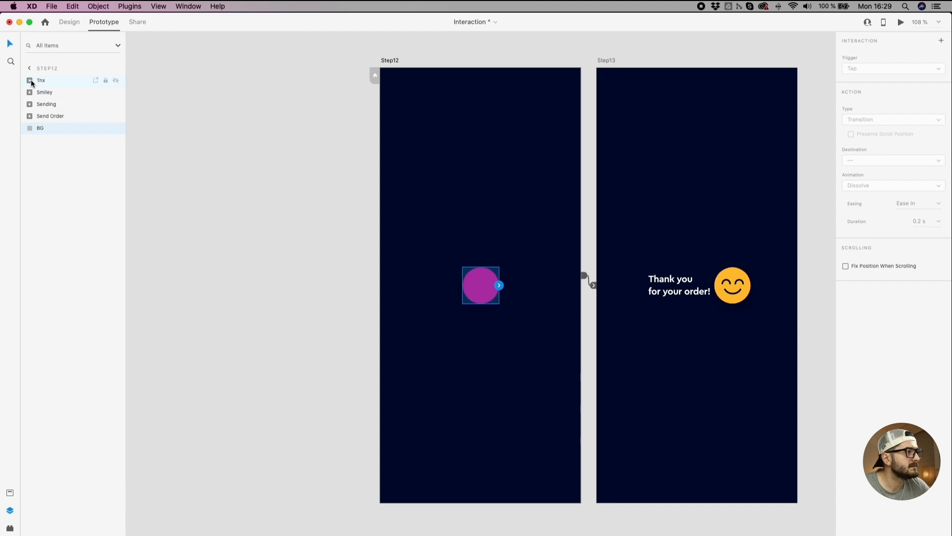
left_click(53, 80)
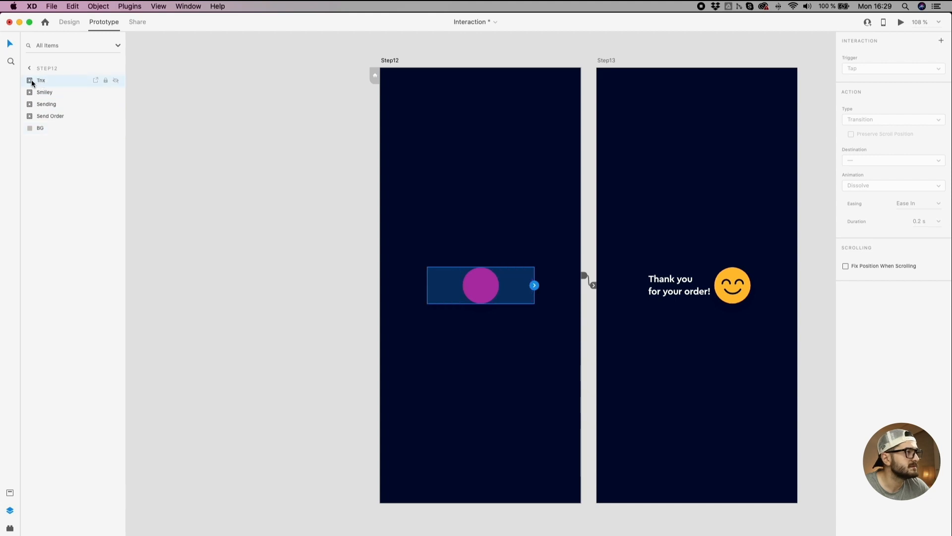
left_click_drag(31, 83, 35, 94)
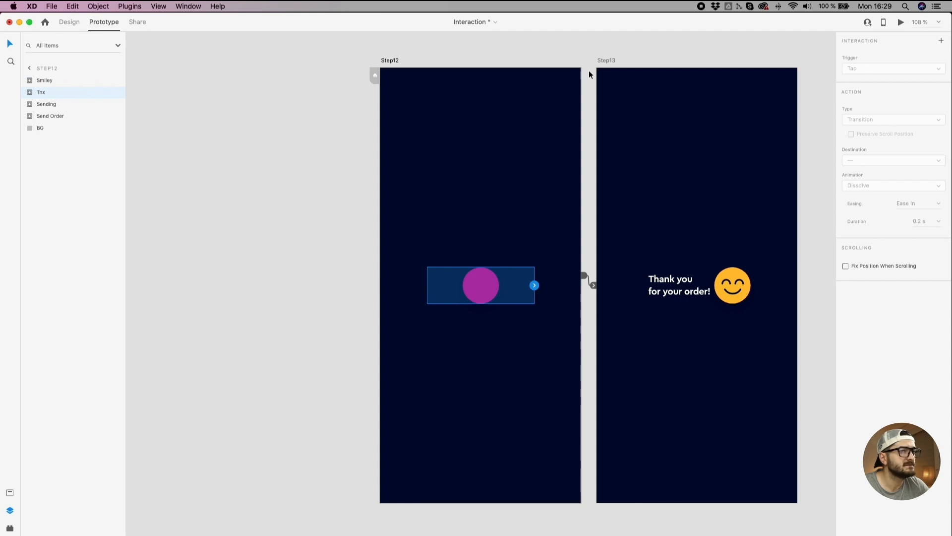
Step: Move Step13's Tnx group directly below Smiley in the stacking order and deselect it
left_click_drag(605, 51, 508, 48)
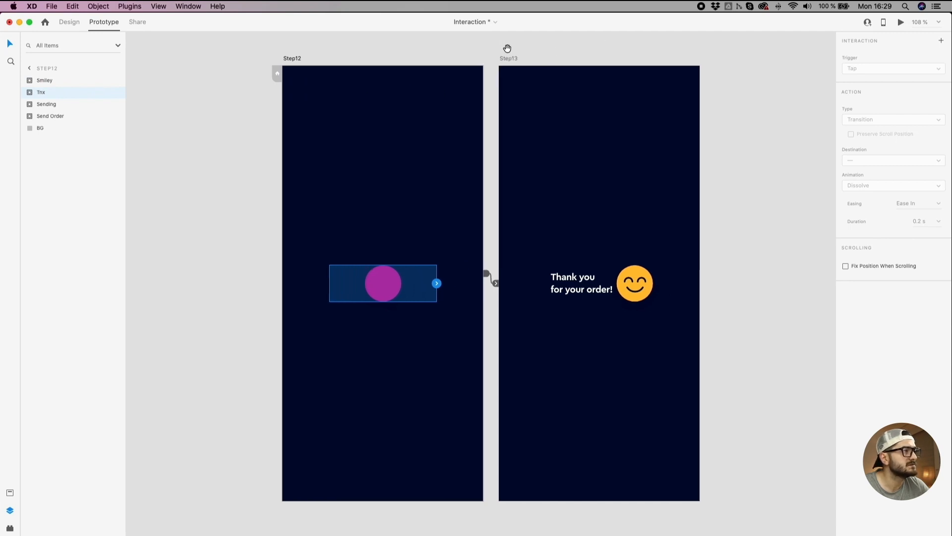
left_click(510, 57)
left_click(588, 297)
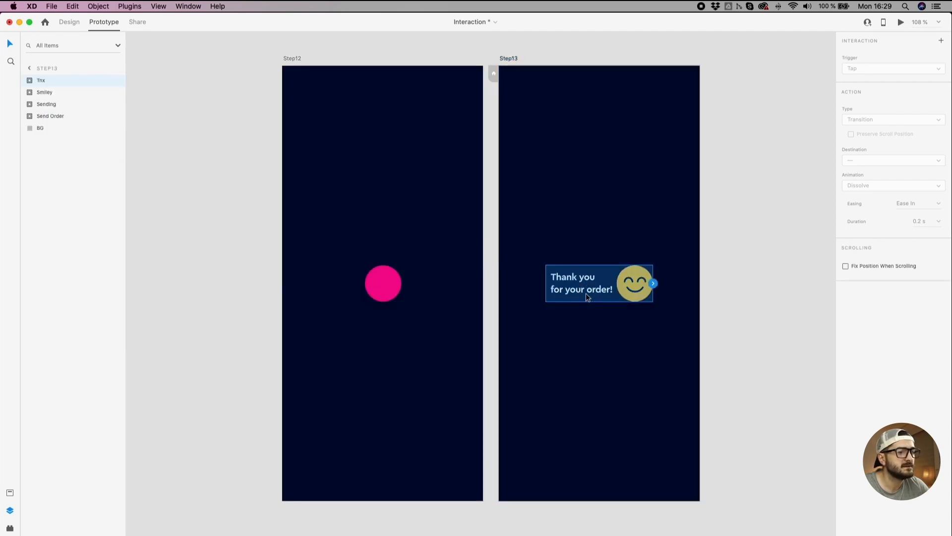
left_click_drag(29, 83, 29, 97)
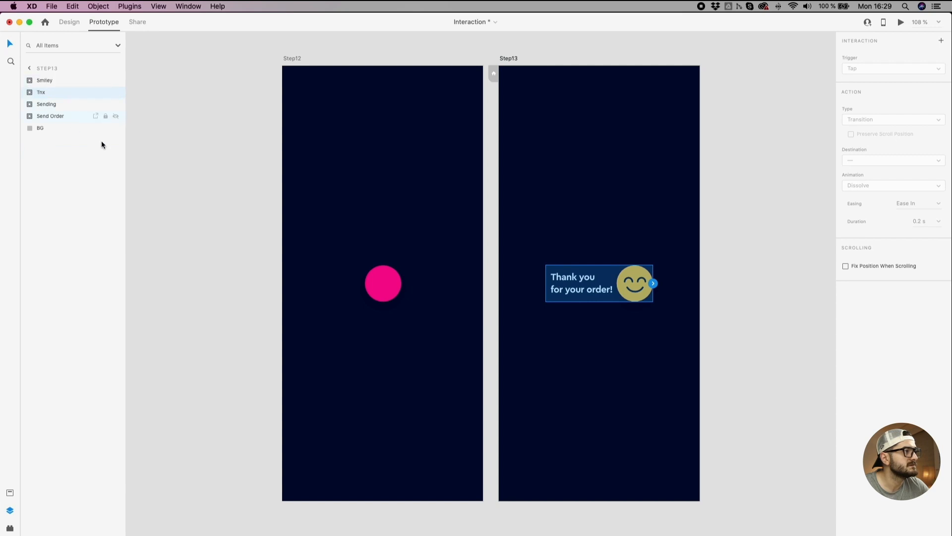
left_click(169, 196)
scroll(241, 181, "down", 1)
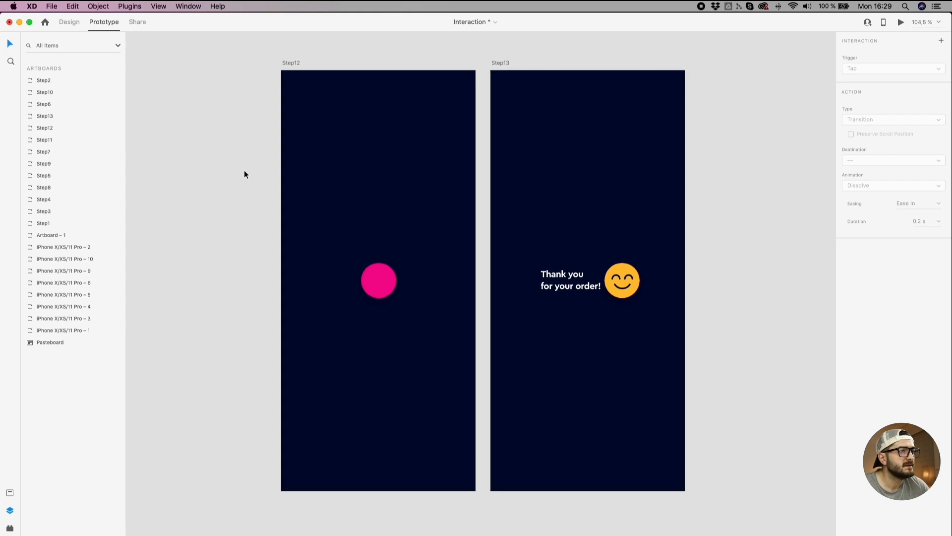
Step: Narrow the BG mask shape inside Step12's Tnx group from its right side to a width of 156
left_click(379, 280)
scroll(244, 132, "up", 3)
scroll(291, 148, "up", 3)
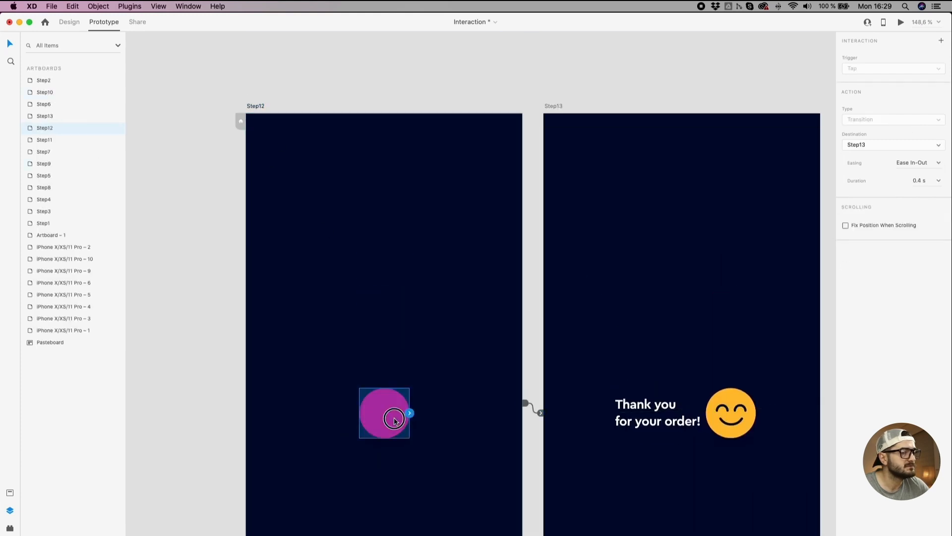
left_click(40, 91)
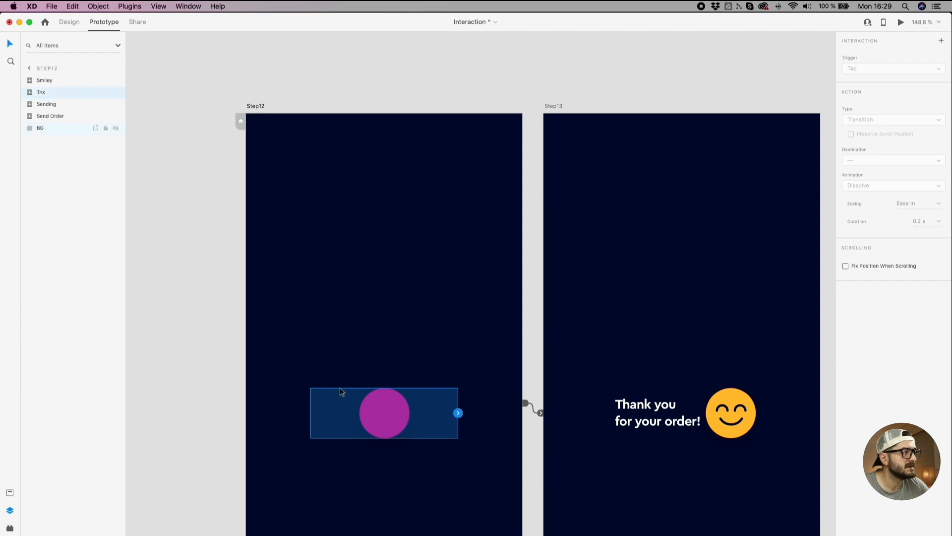
left_click(29, 92)
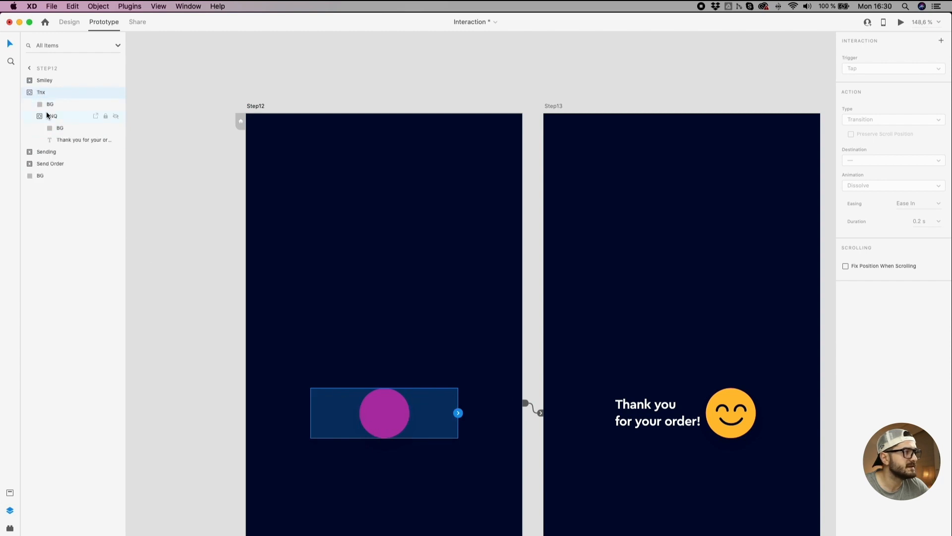
left_click(51, 105)
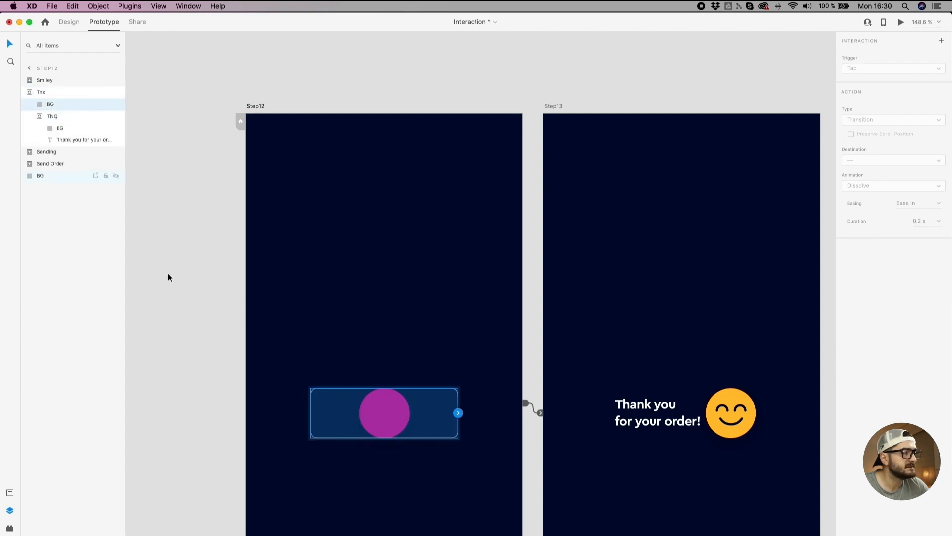
left_click(69, 21)
scroll(334, 438, "up", 3)
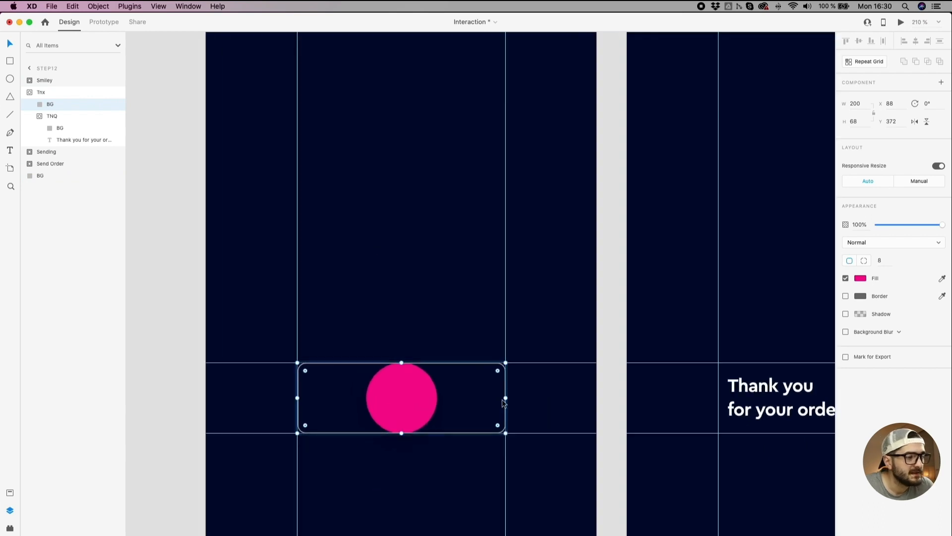
left_click_drag(506, 400, 460, 394)
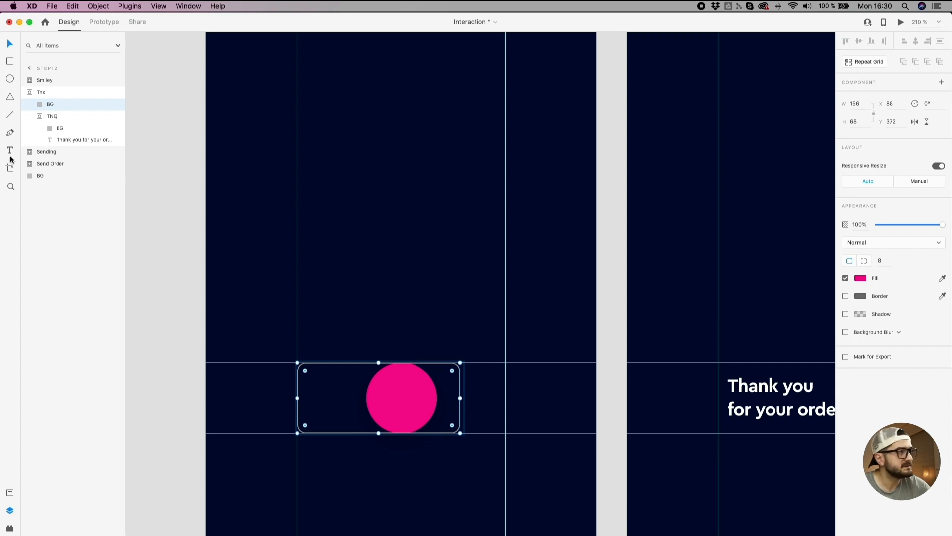
Step: Shift Step12's pink circle horizontally to the right, to X 195
left_click(74, 141)
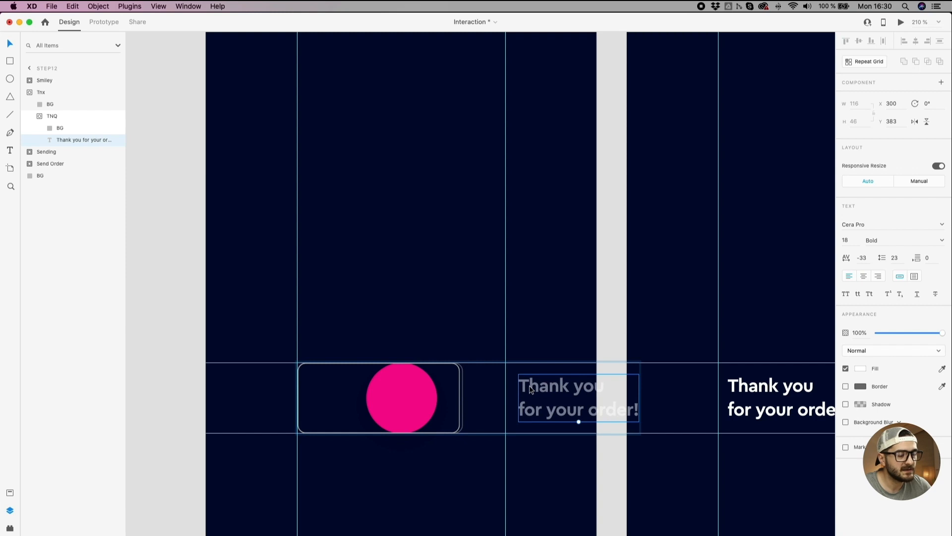
left_click(411, 395)
left_click_drag(403, 395, 457, 387)
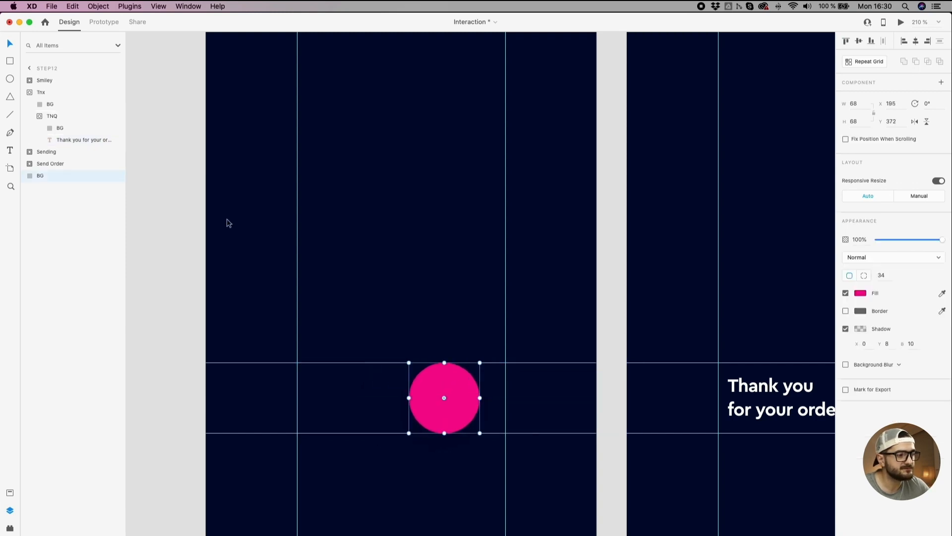
Step: Move the thank-you text inside Step12's TNQ group left to X 266, just beside the pink circle, and deselect it
left_click(53, 117)
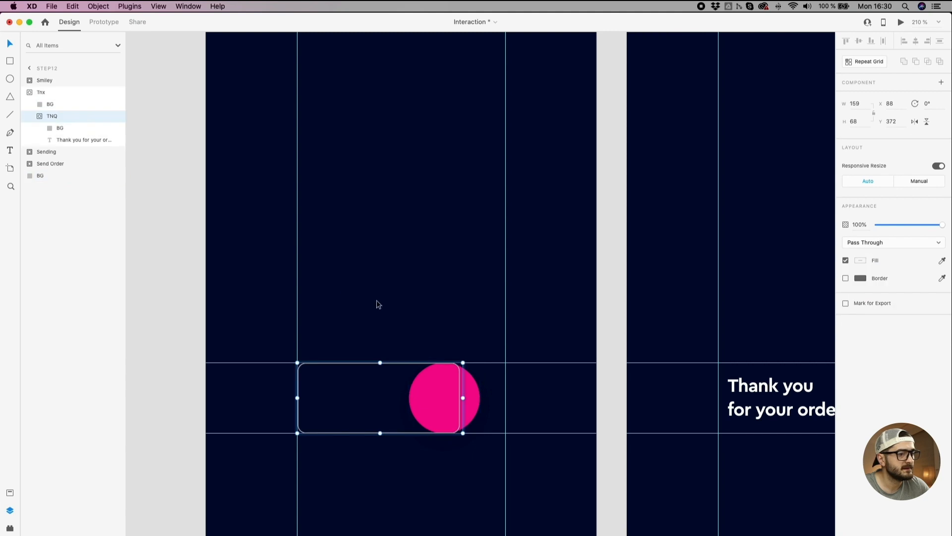
left_click(84, 140)
left_click_drag(553, 397, 514, 390)
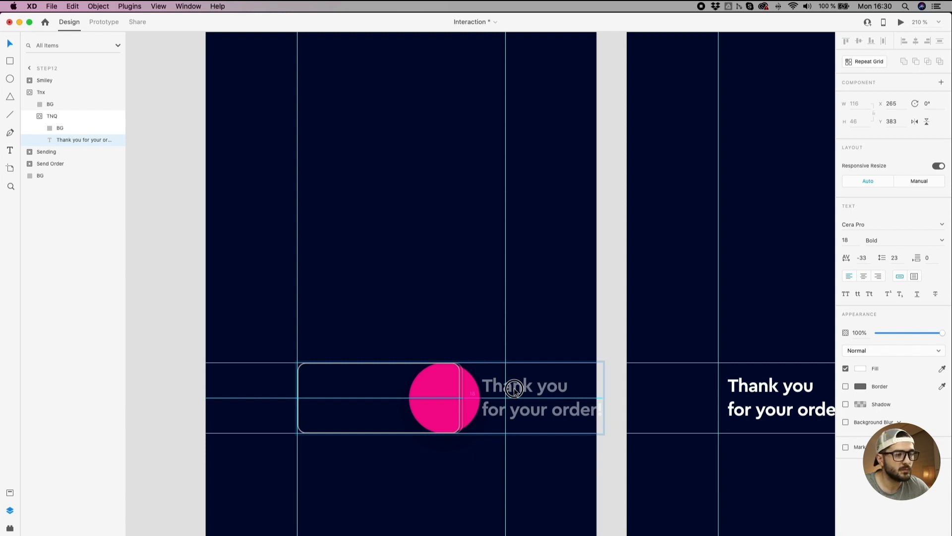
left_click_drag(514, 390, 515, 389)
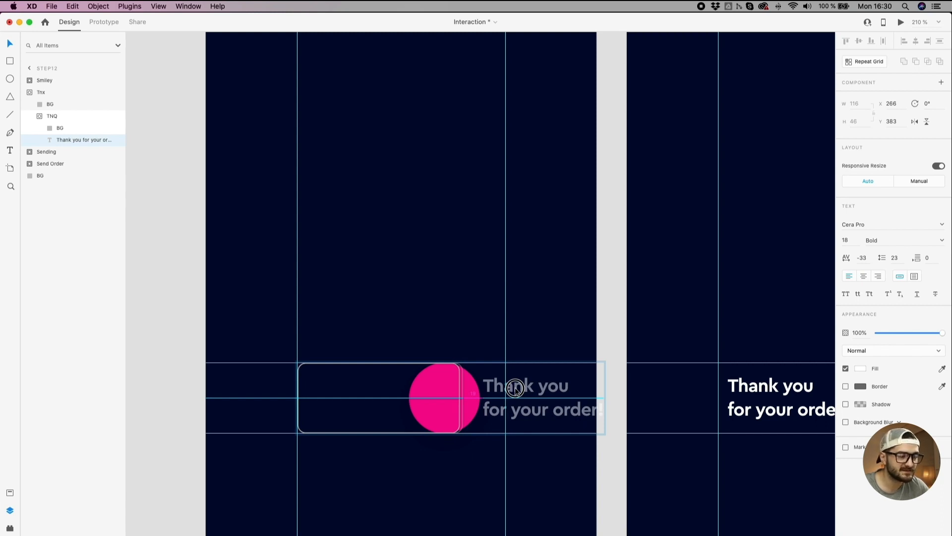
mouse_move(515, 389)
left_mouse_down()
mouse_move(475, 388)
mouse_move(515, 386)
left_mouse_up()
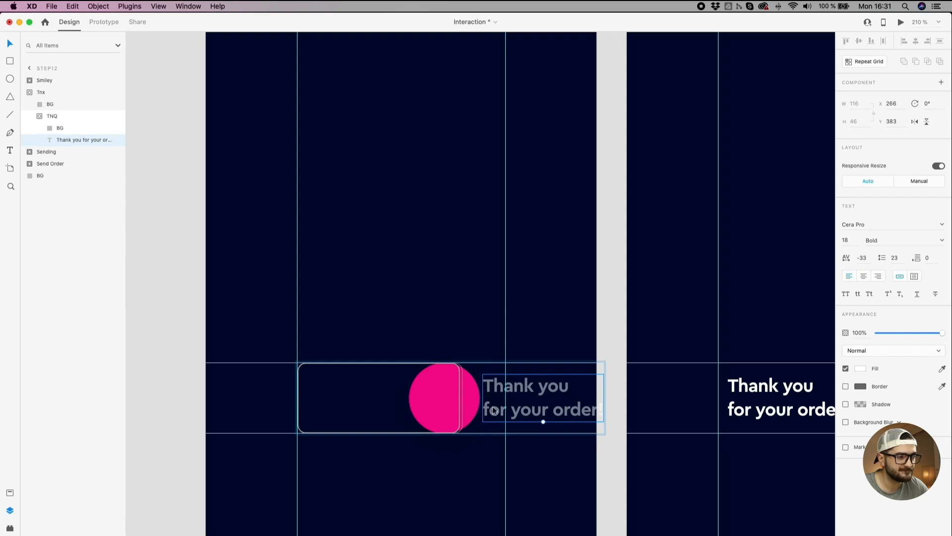
left_click(542, 338)
Step: Narrow the BG mask shape inside Step13's Tnx group to a width of about 139, ending behind the smiley
scroll(541, 341, "down", 4)
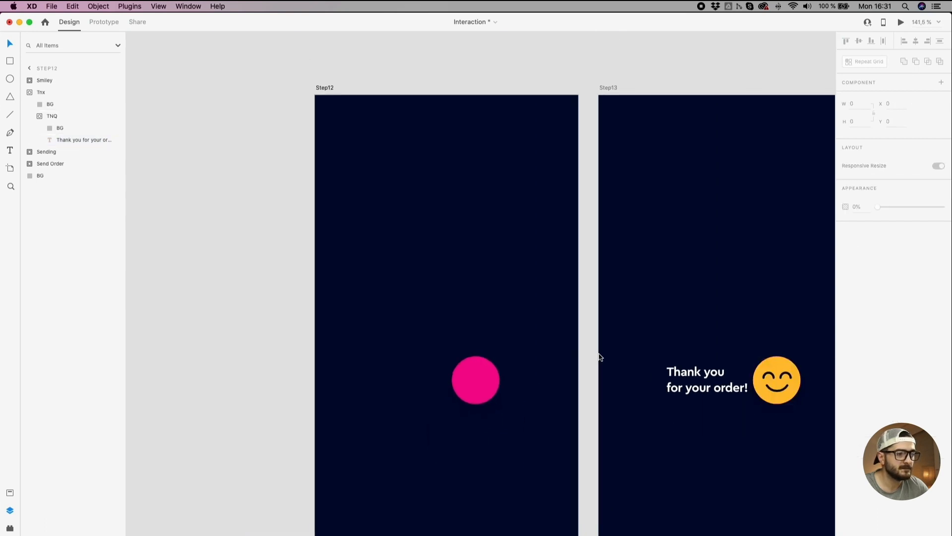
left_click(706, 383)
left_click(30, 93)
left_click(48, 106)
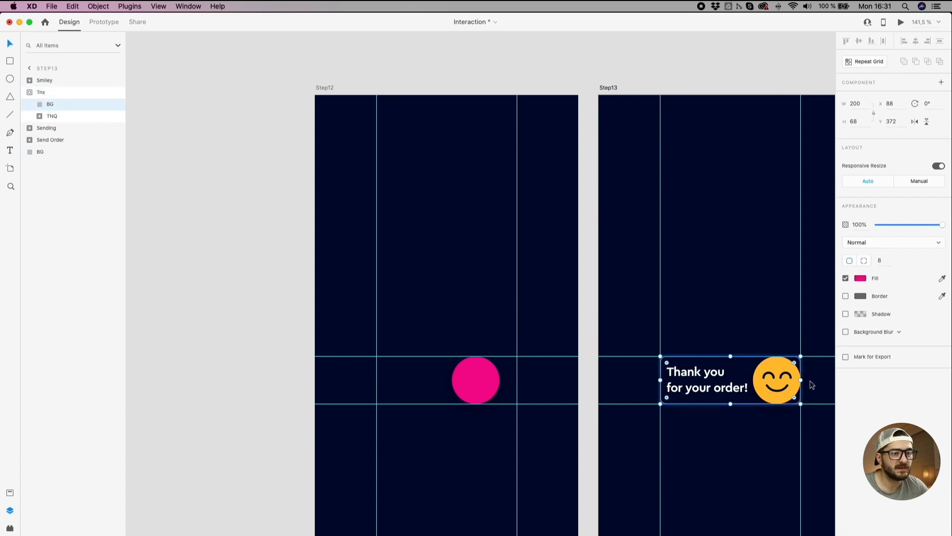
left_click_drag(804, 380, 777, 378)
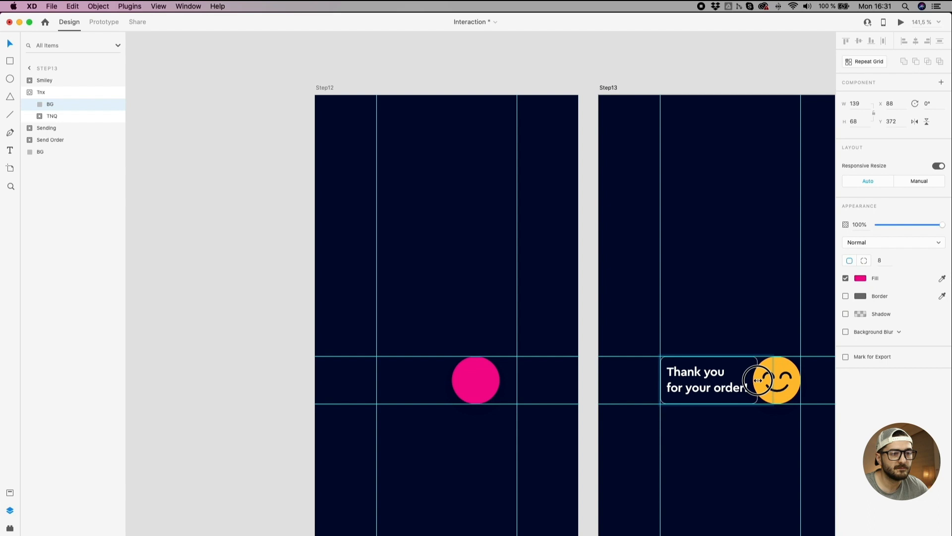
left_click(704, 316)
Step: Preview the prototype from Step1 and play the Send order animation with the adjusted masks
scroll(694, 316, "down", 10)
left_click(566, 244)
left_click_drag(567, 245, 281, 291)
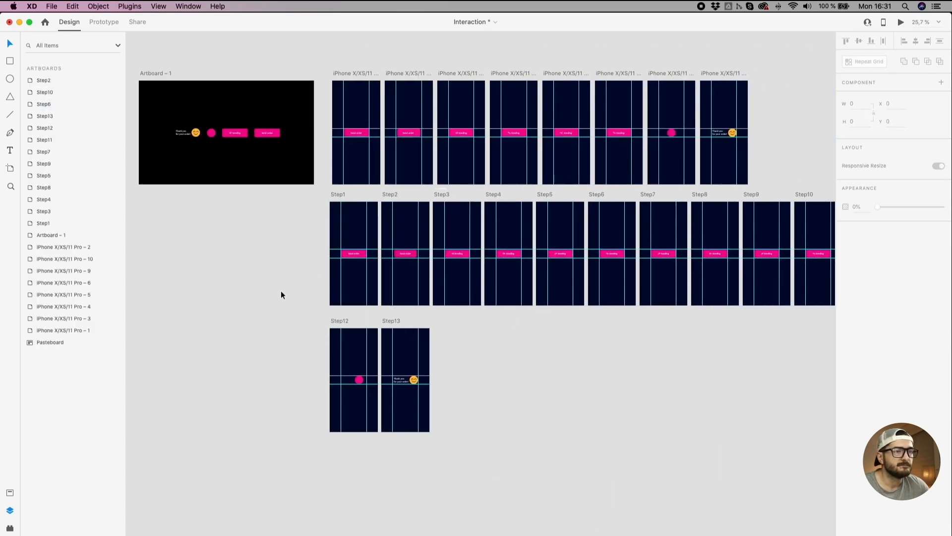
scroll(282, 293, "down", 2)
left_click(330, 212)
scroll(288, 310, "up", 6)
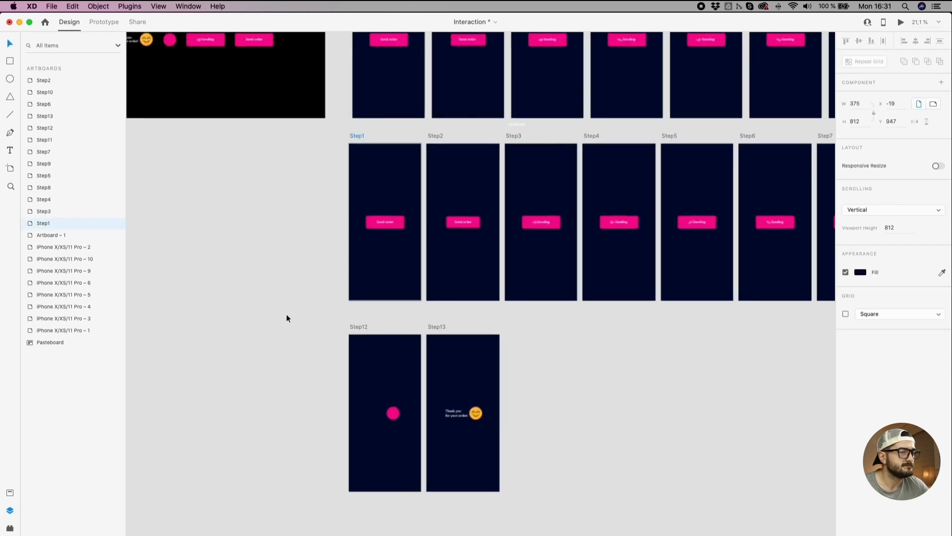
left_click(898, 22)
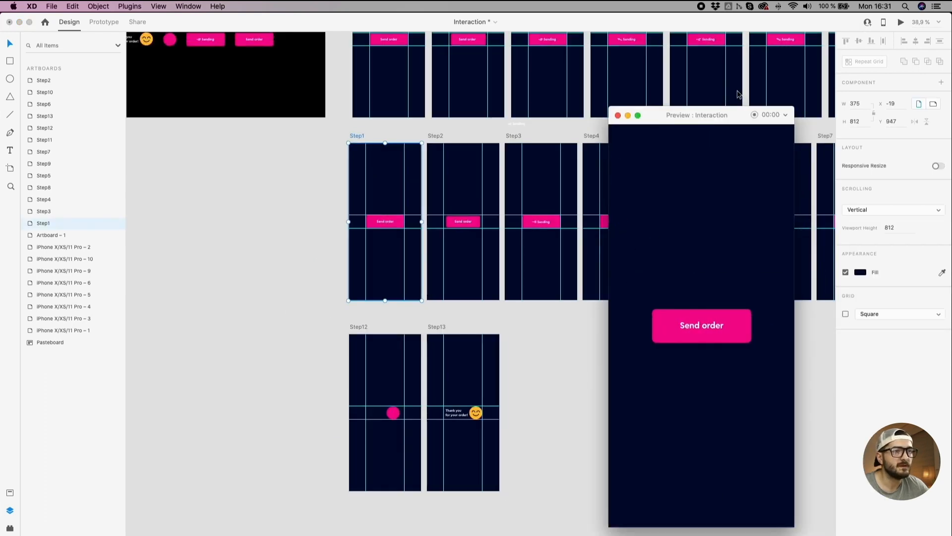
left_click_drag(688, 117, 625, 99)
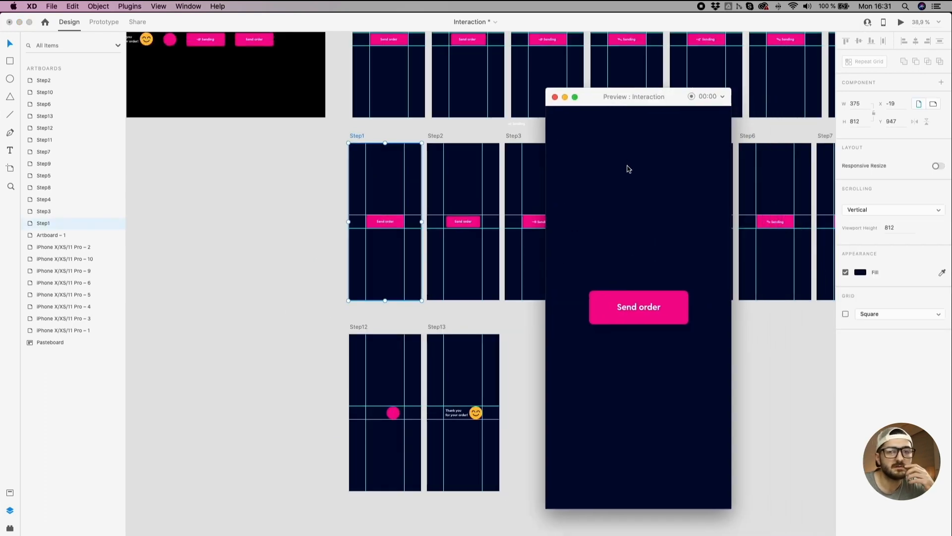
left_click(647, 321)
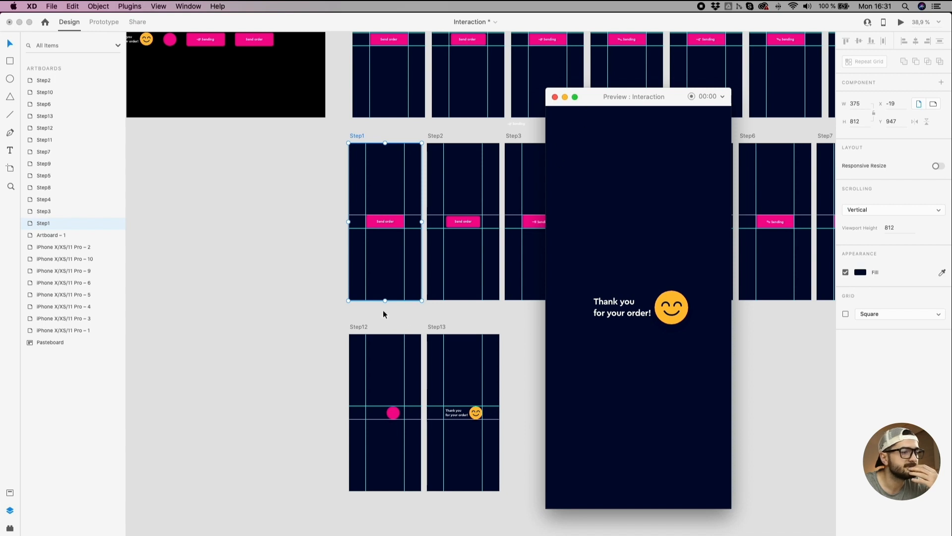
Step: Replay the final transition repeatedly in the open preview, starting from Step12
left_click(358, 326)
left_click(332, 323)
left_click(357, 326)
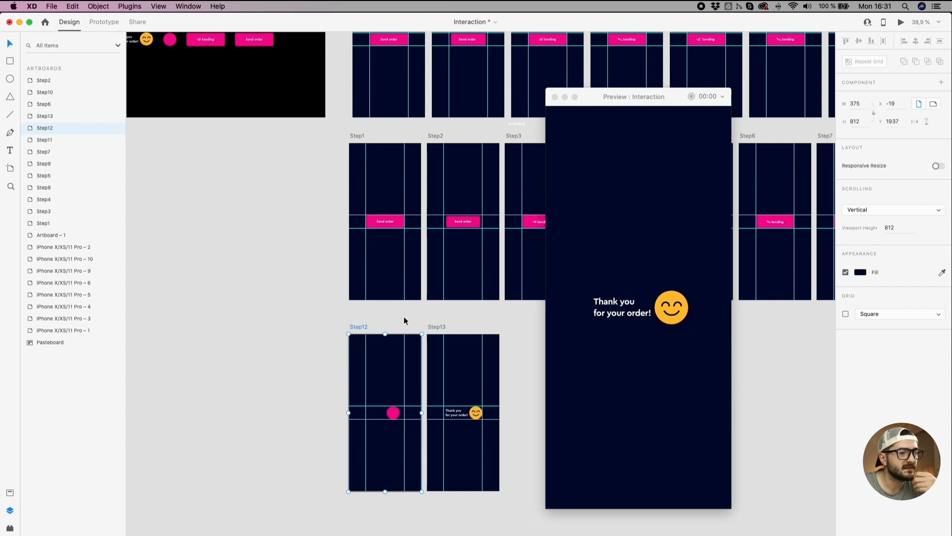
left_click(347, 324)
left_click(364, 326)
left_click(360, 318)
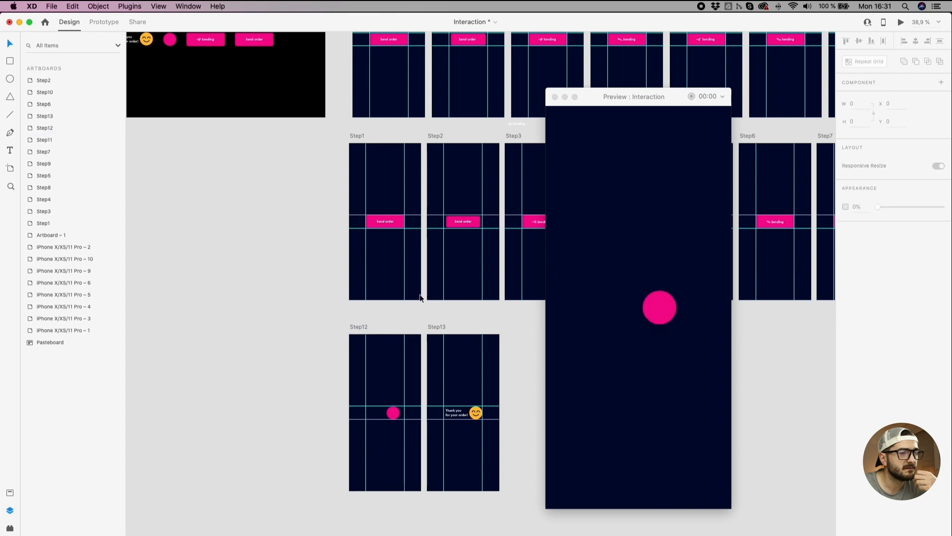
Step: Close the preview and move the pink BG circle on Step12 left to X 154, centring it horizontally on the artboard
left_click(827, 137)
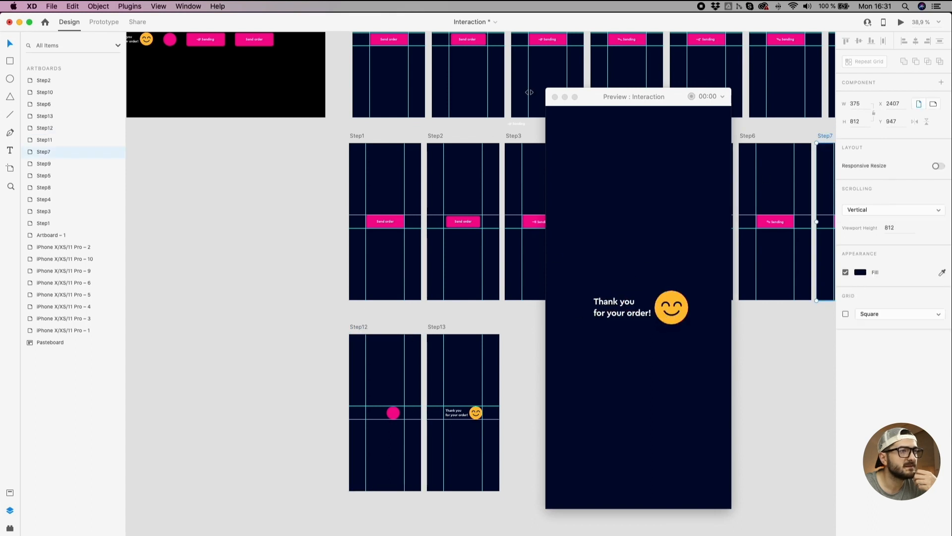
left_click(555, 96)
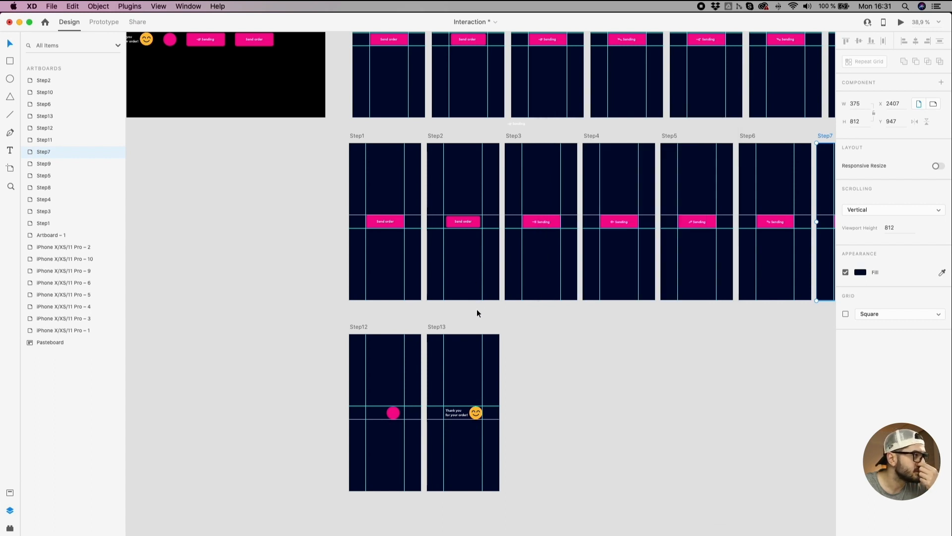
scroll(434, 408, "up", 5)
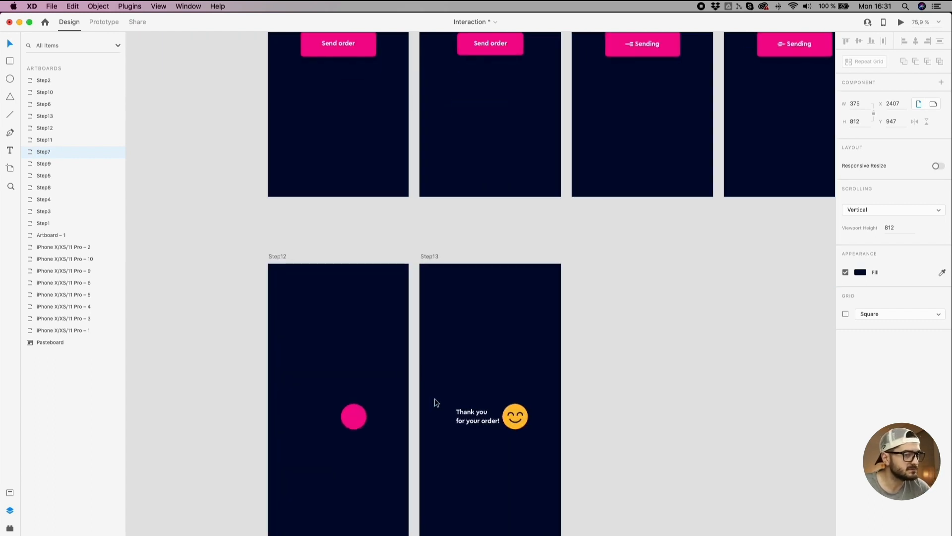
left_click(284, 257)
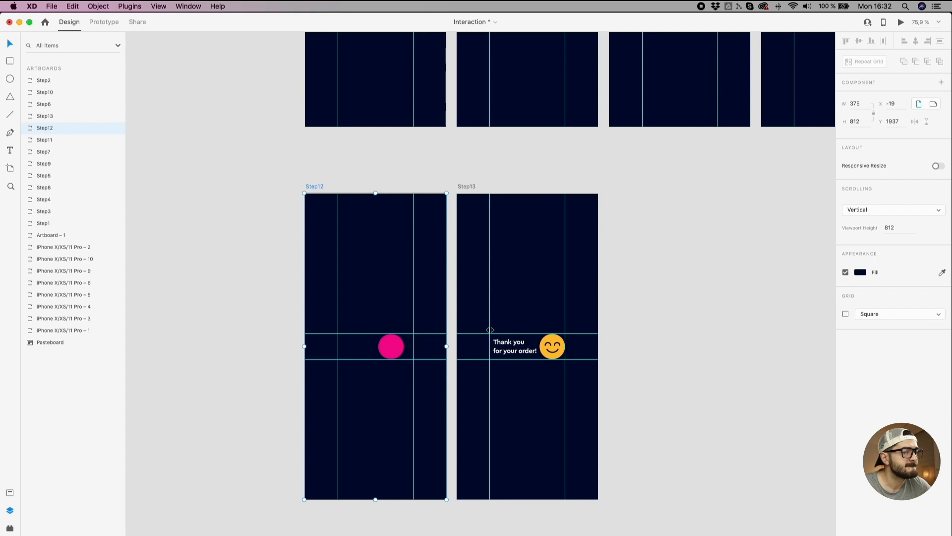
scroll(518, 347, "up", 3)
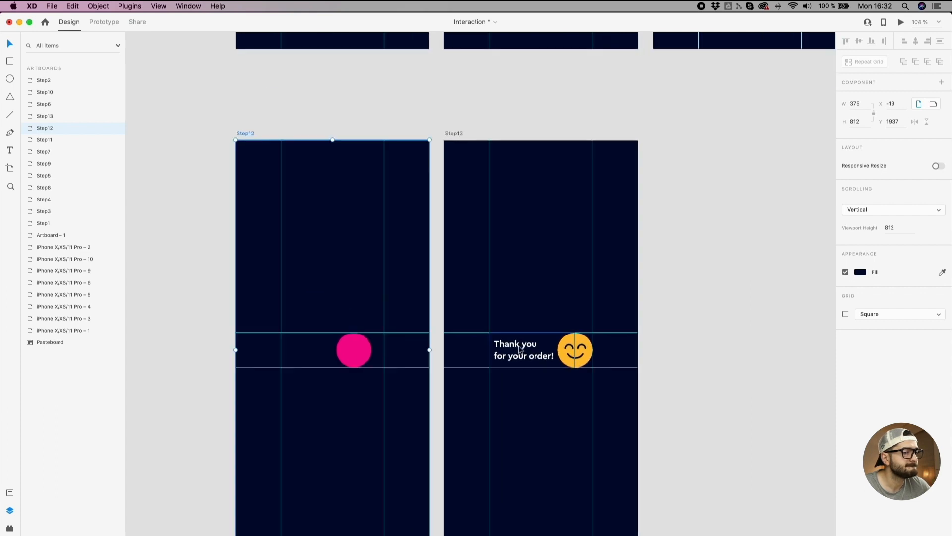
left_click(342, 349)
scroll(344, 352, "up", 2)
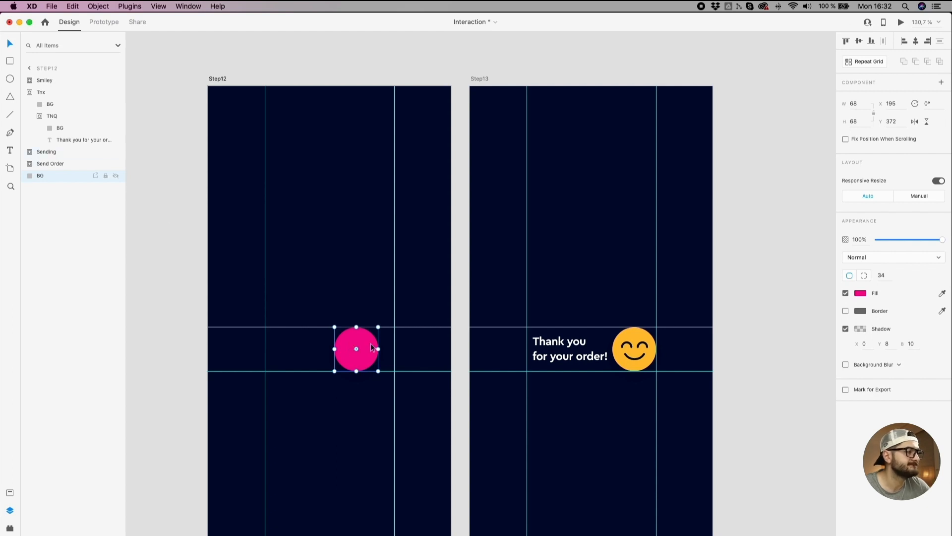
left_click_drag(362, 338, 335, 336)
Step: Preview and replay the final transition from Step12 with the centred circle, and close the preview
scroll(335, 335, "down", 3)
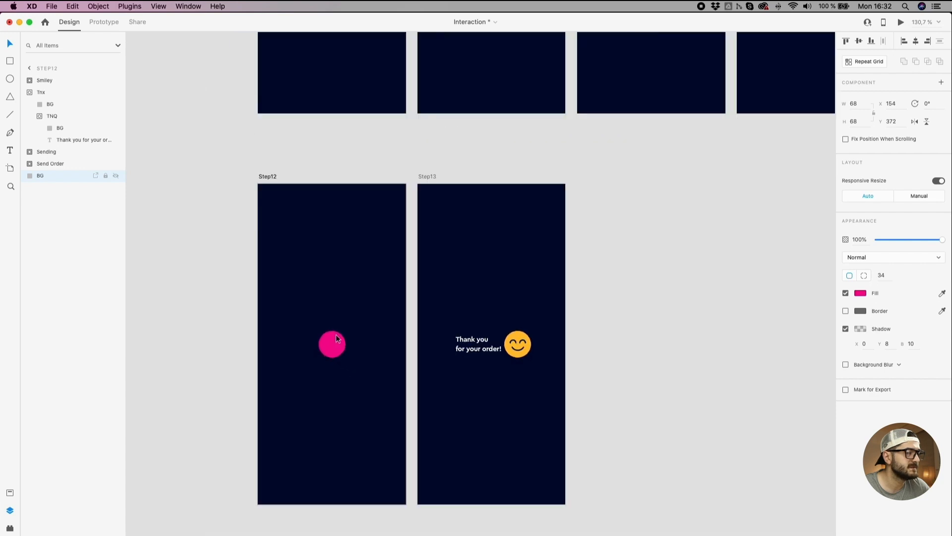
scroll(242, 306, "down", 3)
scroll(242, 305, "down", 3)
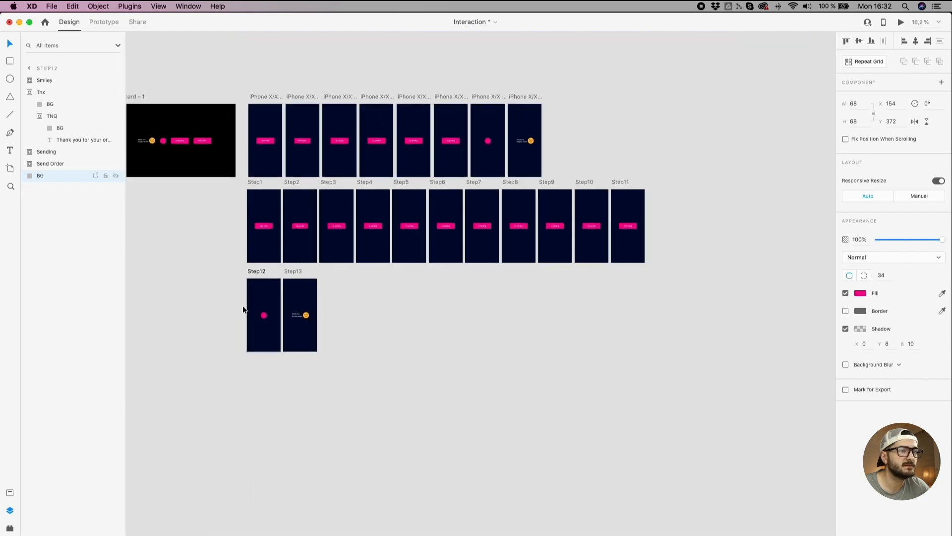
scroll(216, 275, "up", 5)
left_click(299, 274)
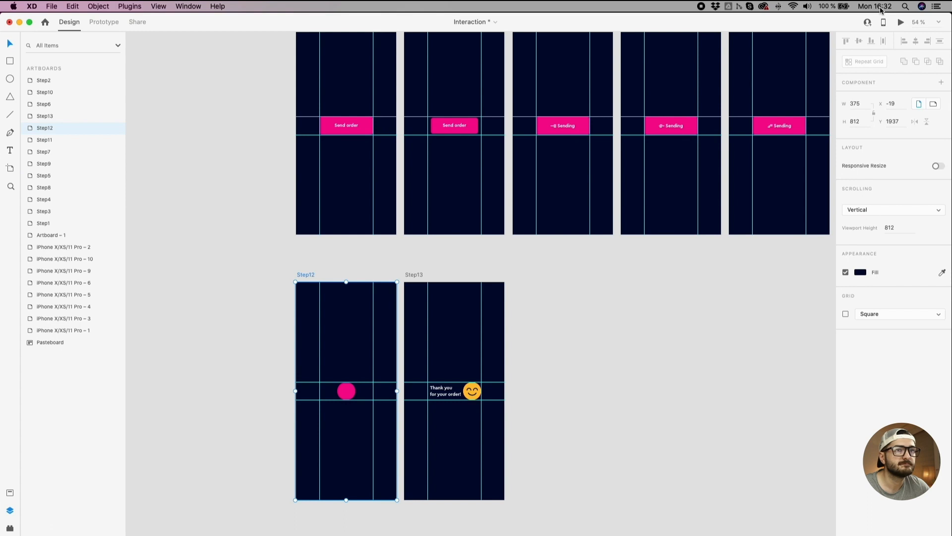
left_click(901, 22)
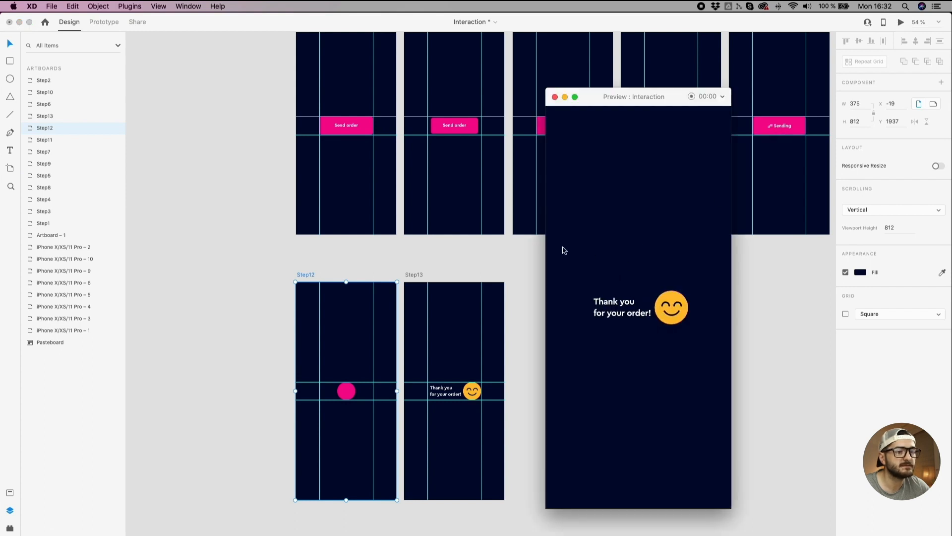
left_click(315, 253)
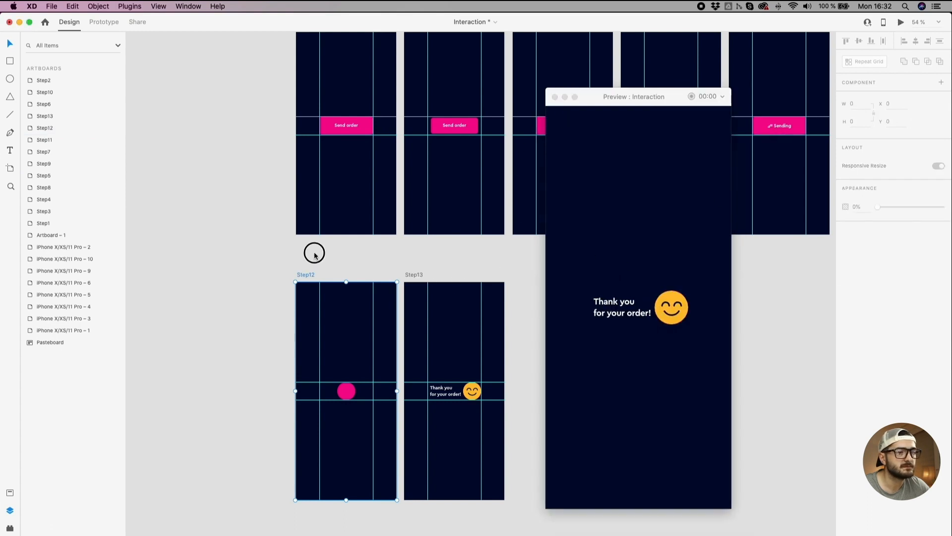
left_click(301, 274)
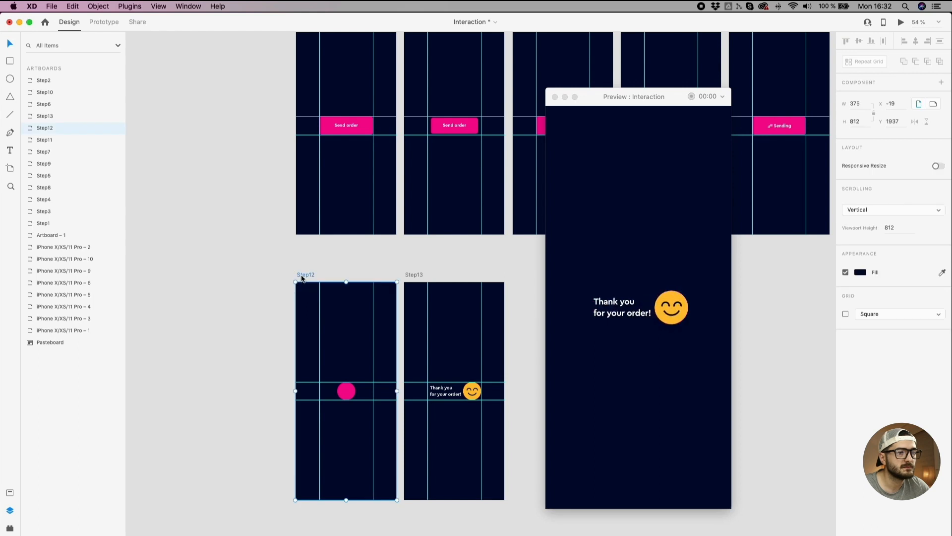
left_click(565, 97)
Step: Narrow the BG mask shape inside Step12's Tnx group from its right edge, so it ends behind the pink circle
scroll(316, 402, "up", 5)
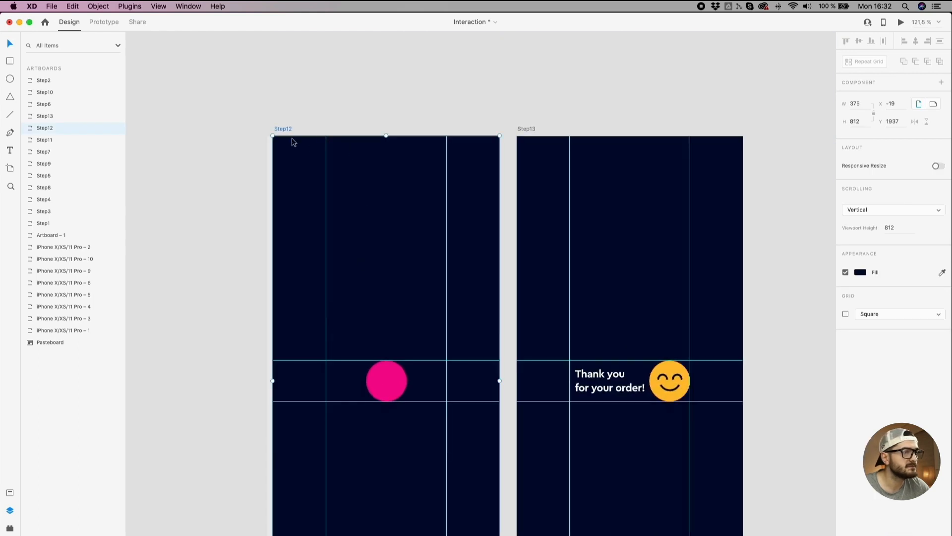
left_click(383, 365)
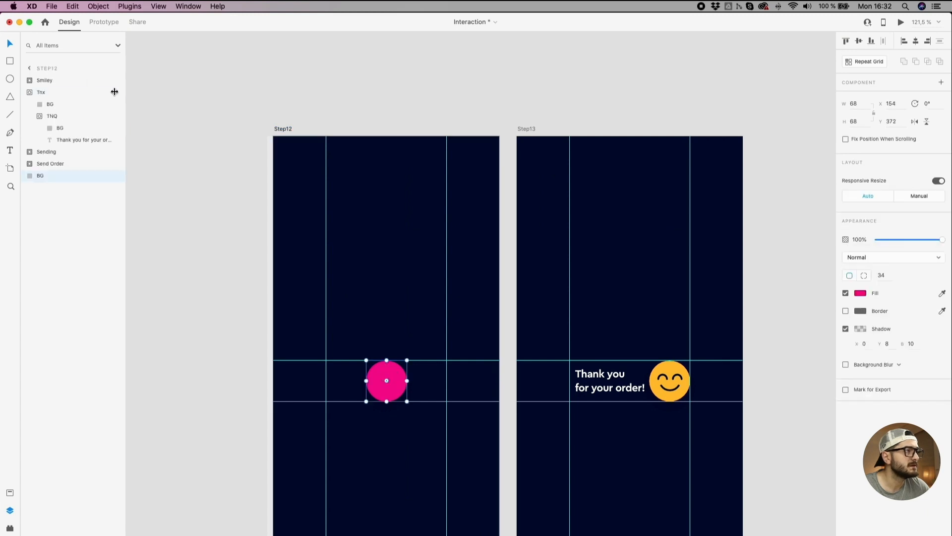
left_click(46, 104)
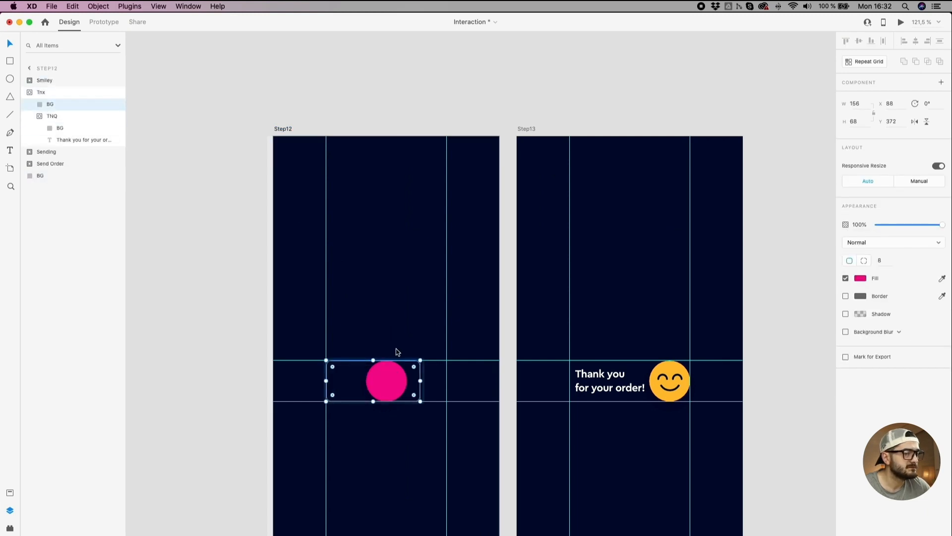
left_click_drag(419, 381, 396, 381)
Step: Narrow the BG mask shape inside Step13's Tnx group to a width of about 131, ending at the smiley's left edge
left_click(606, 382)
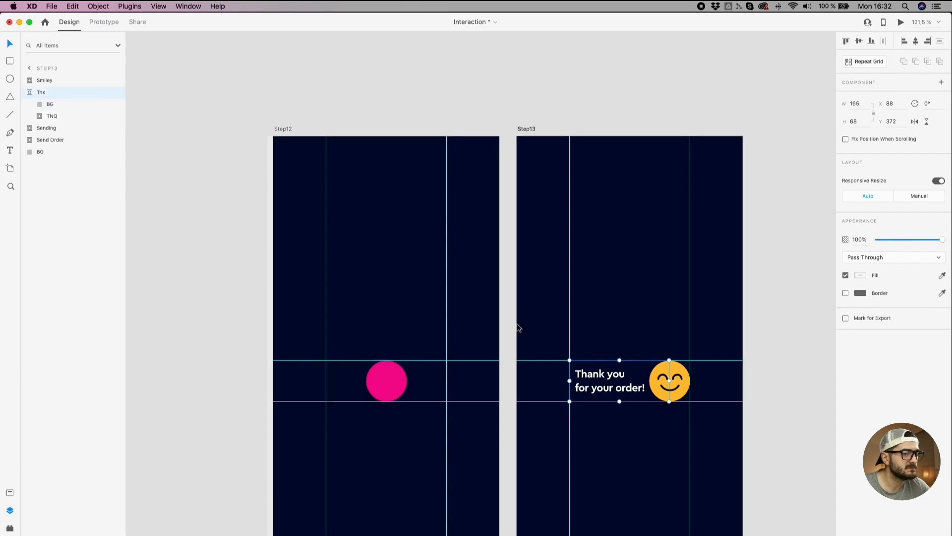
left_click(50, 104)
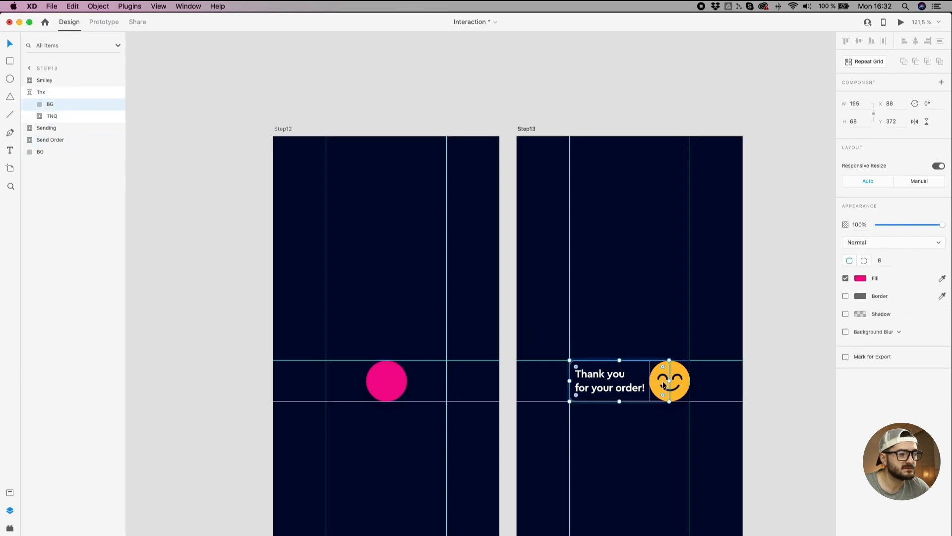
left_click_drag(669, 380, 649, 381)
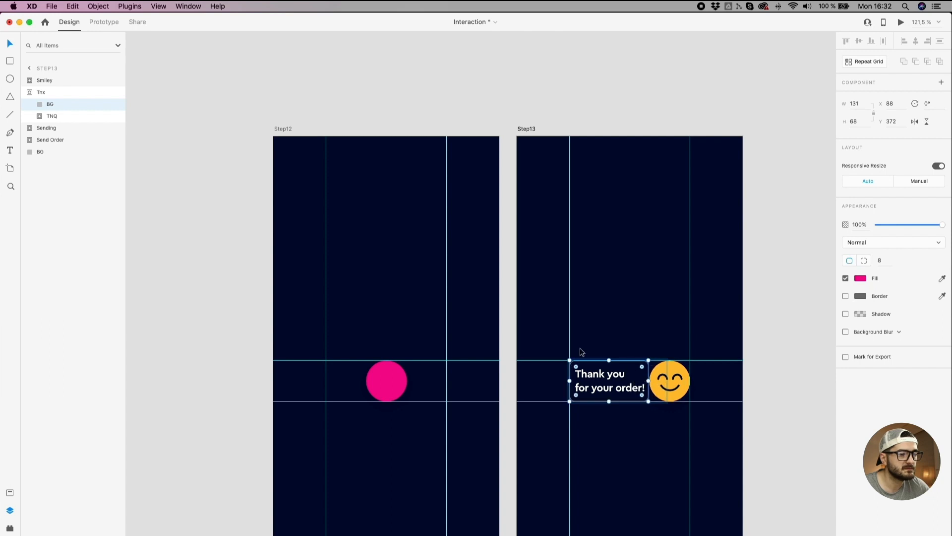
Step: Preview the transition from Step12 with the narrowed masks and close the preview
scroll(383, 287, "down", 5)
left_click(240, 180)
left_click(313, 173)
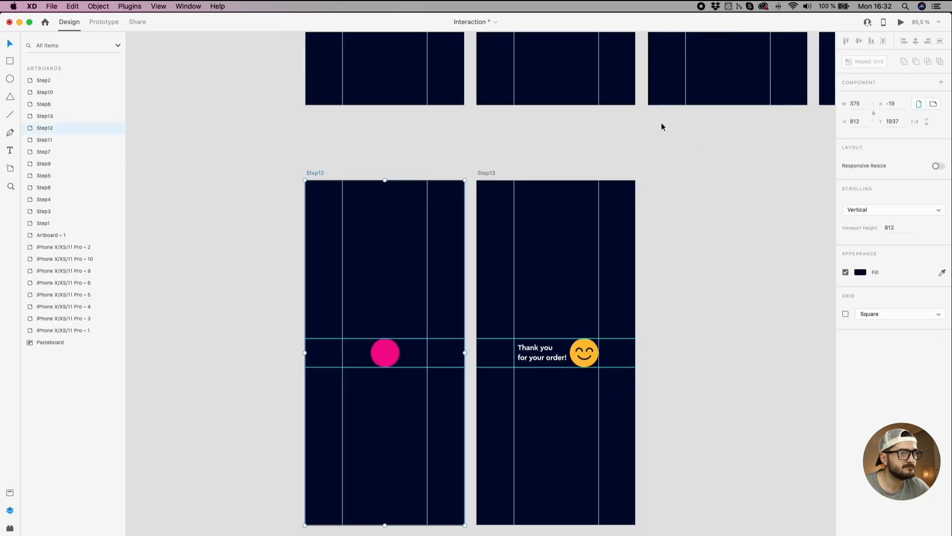
left_click(901, 22)
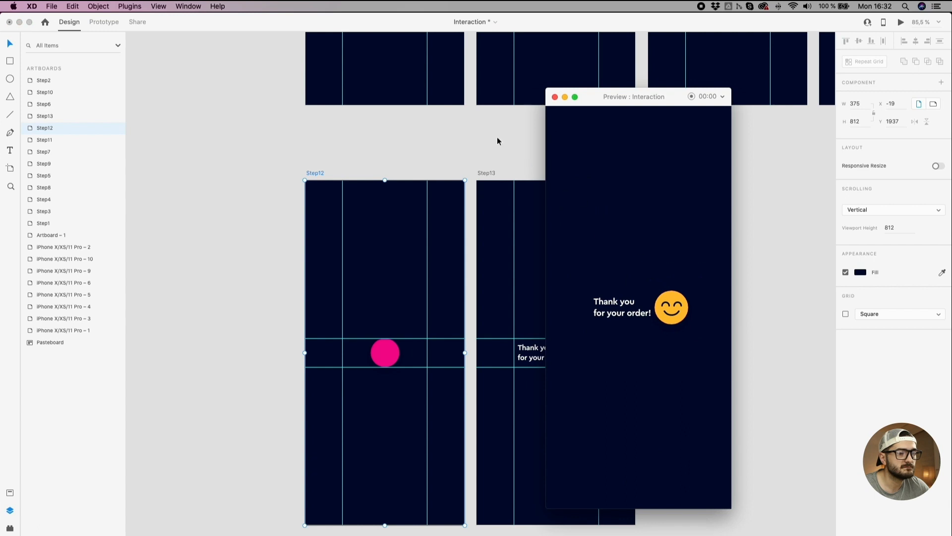
left_click(555, 97)
Step: Set the easing of Step12's Auto-Animate transition to Step13 to Ease Out
scroll(535, 230, "down", 10)
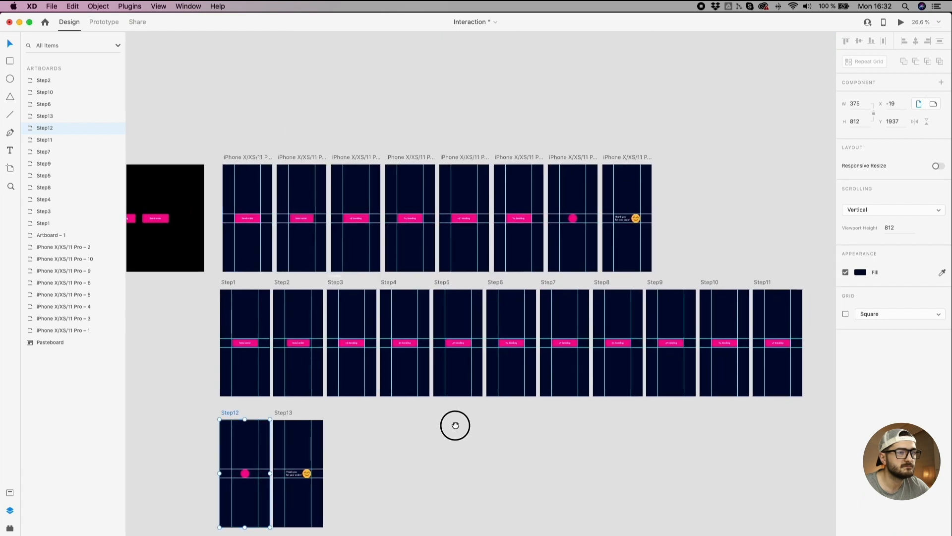
scroll(392, 427, "up", 5)
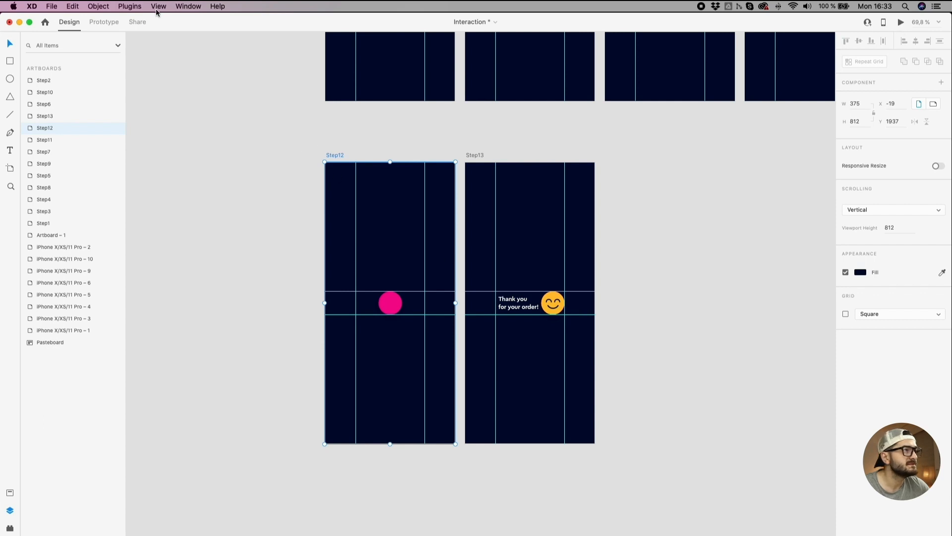
left_click(103, 21)
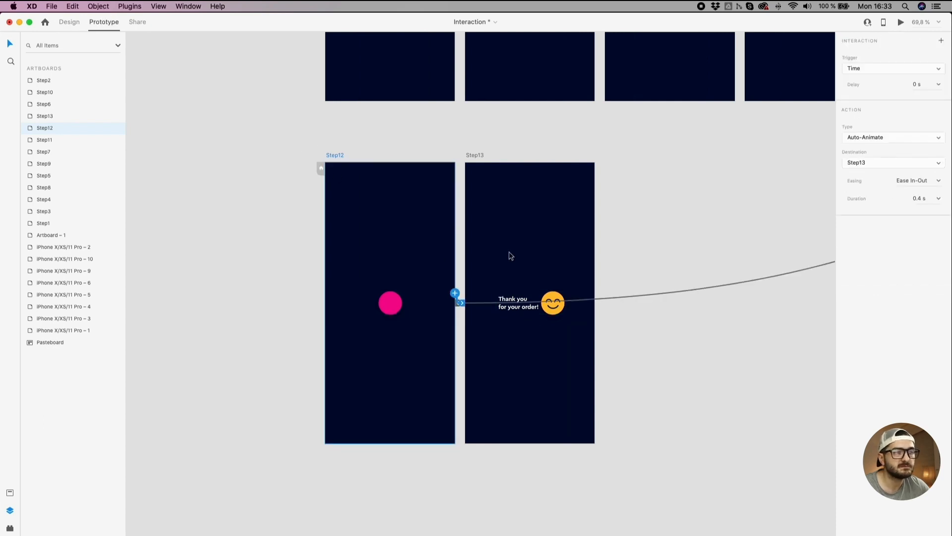
left_click(940, 181)
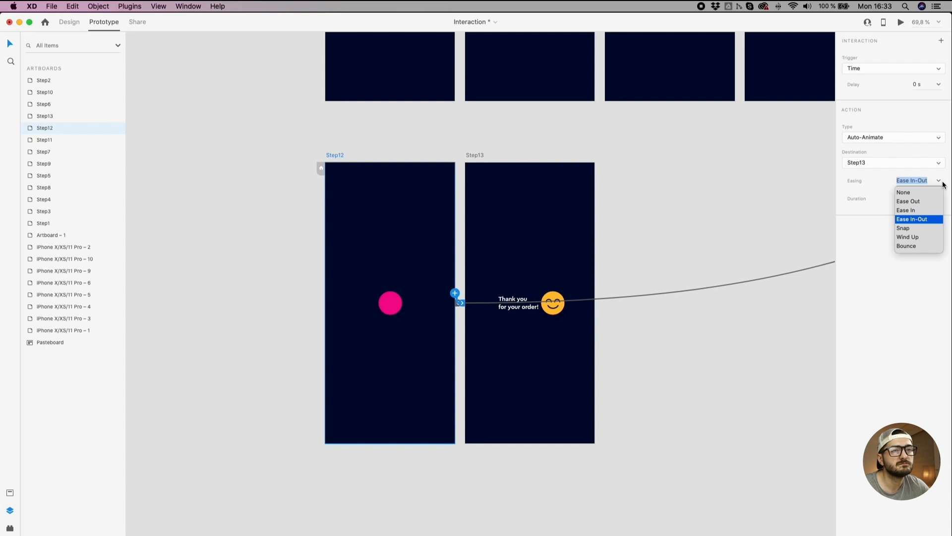
left_click(921, 201)
Step: Preview the prototype from Step1, play the Send order animation with the new easing, and close the preview
scroll(455, 136, "down", 5)
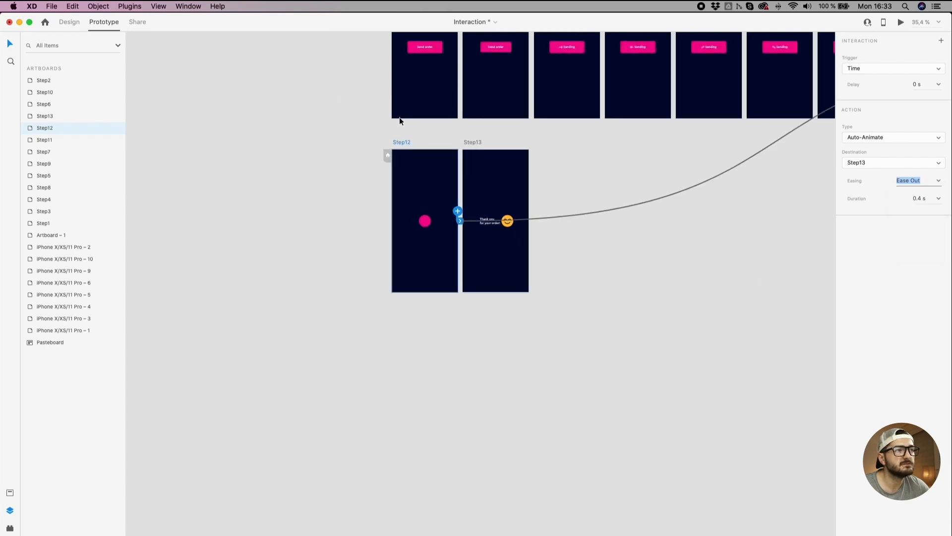
scroll(400, 117, "up", 5)
left_click(352, 142)
left_click(395, 238)
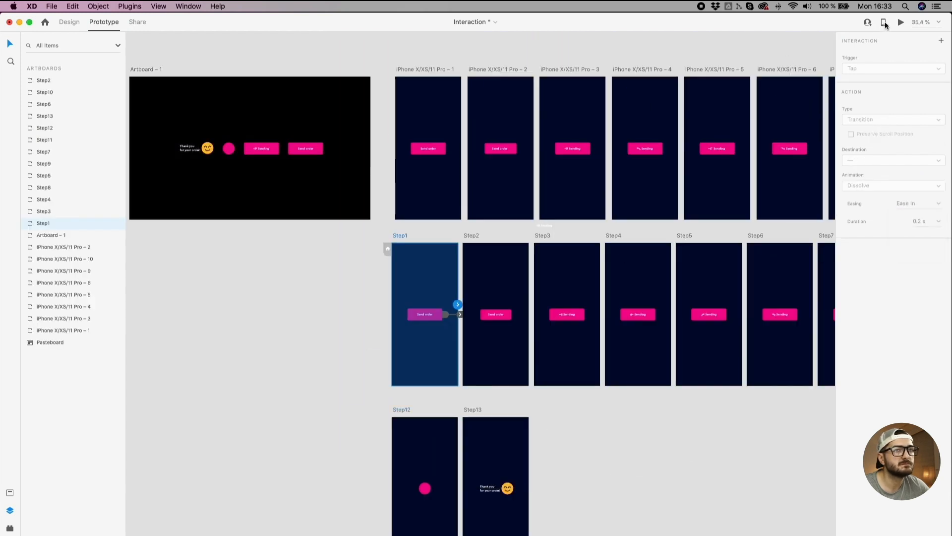
left_click(906, 22)
left_click(653, 316)
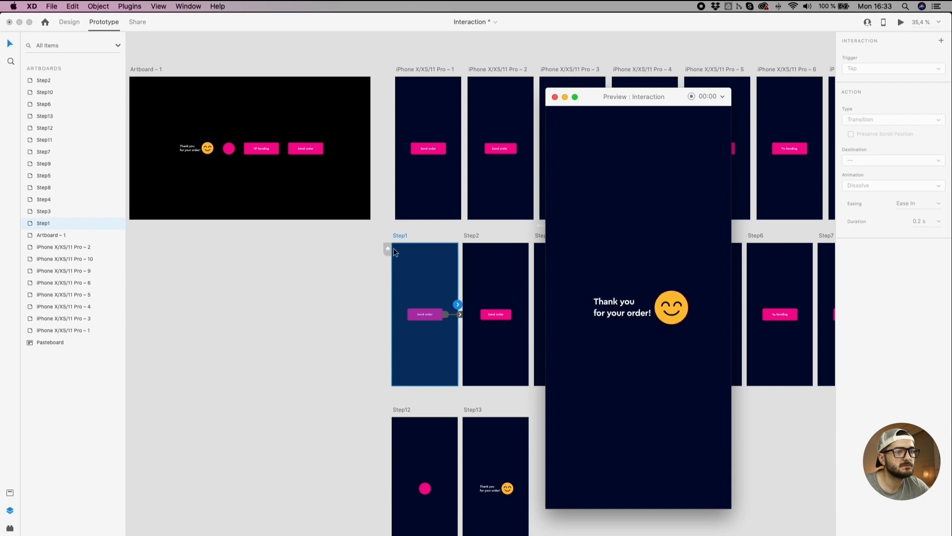
left_click(298, 383)
left_click(561, 97)
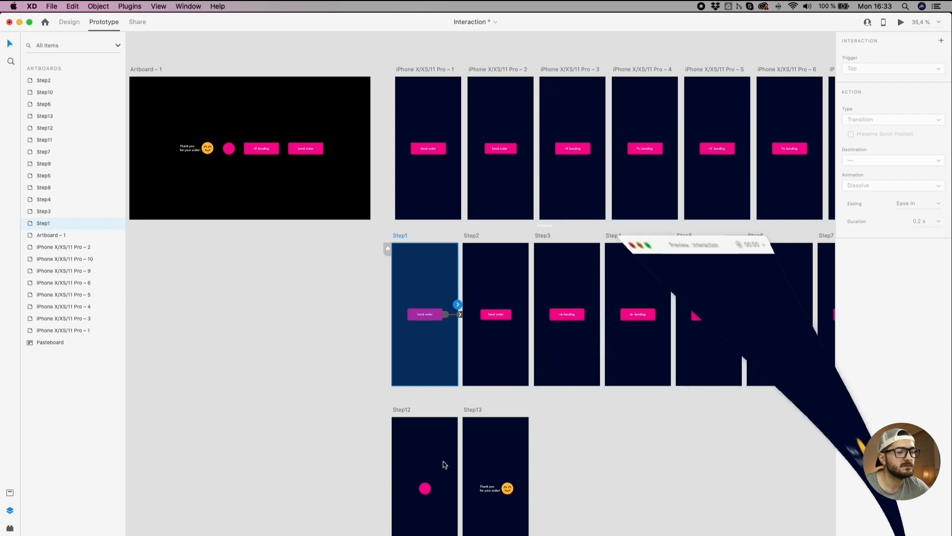
Step: Set the duration of Step12's Auto-Animate transition to Step13 to 0.6 s
left_click(406, 412)
left_click(937, 198)
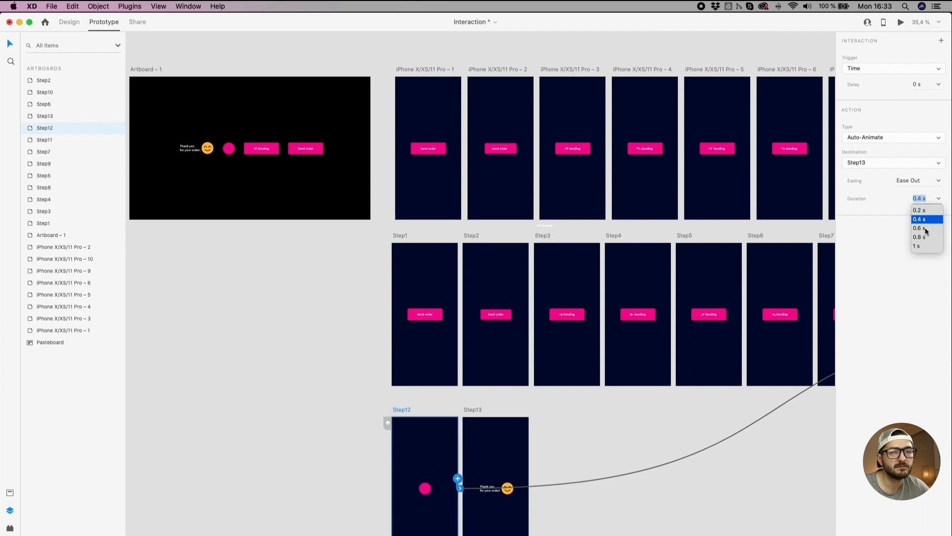
left_click(926, 229)
Step: Preview the slower transition from Step12, replay it along with the sequence from Step2, and close the preview
left_click(344, 426)
left_click(401, 408)
left_click(901, 22)
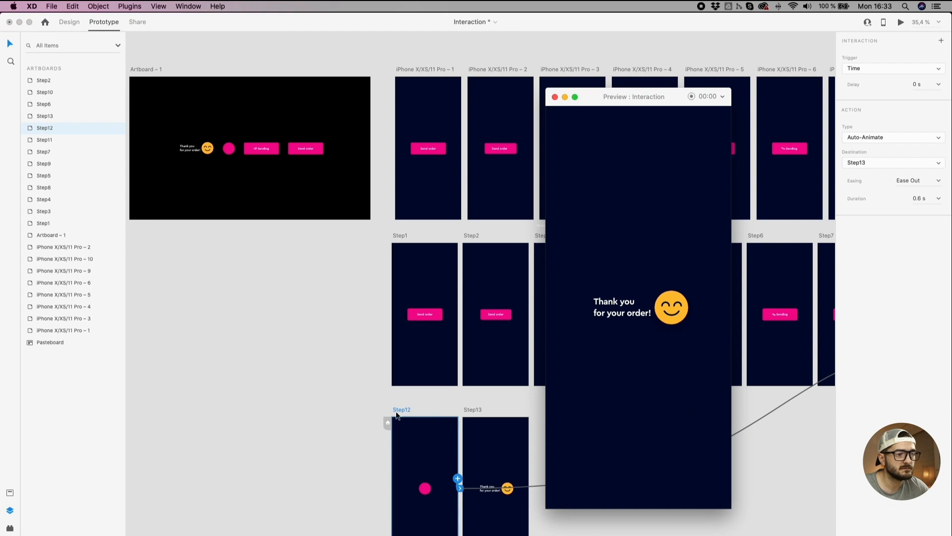
left_click(399, 413)
left_click(398, 410)
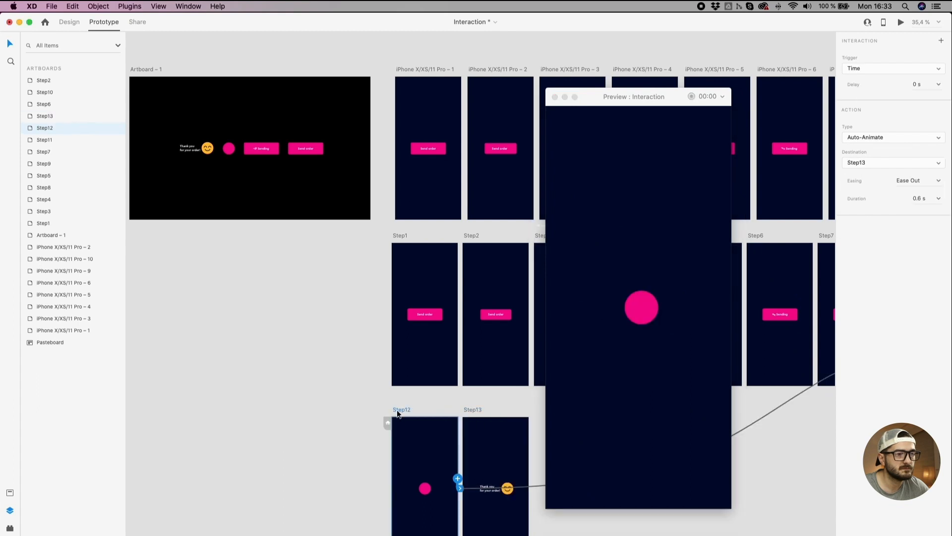
left_click(470, 236)
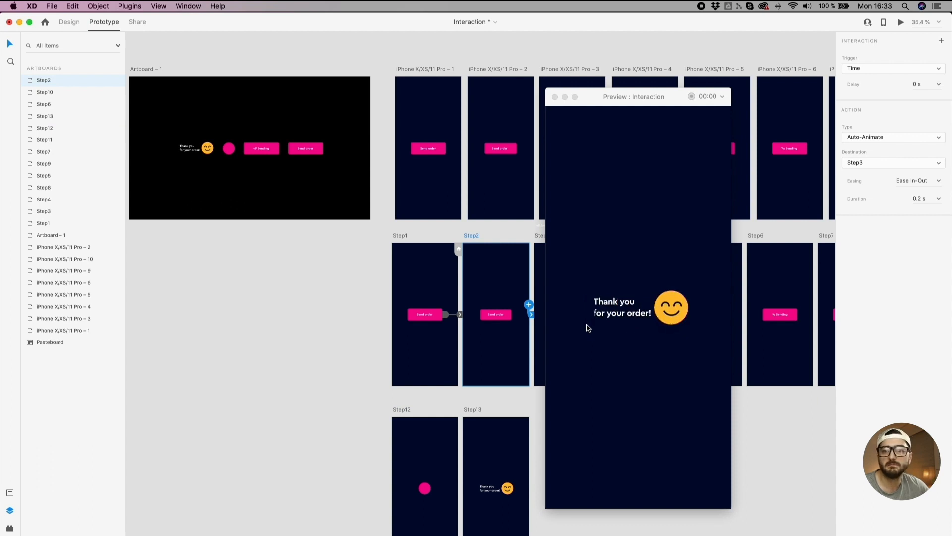
left_click(399, 409)
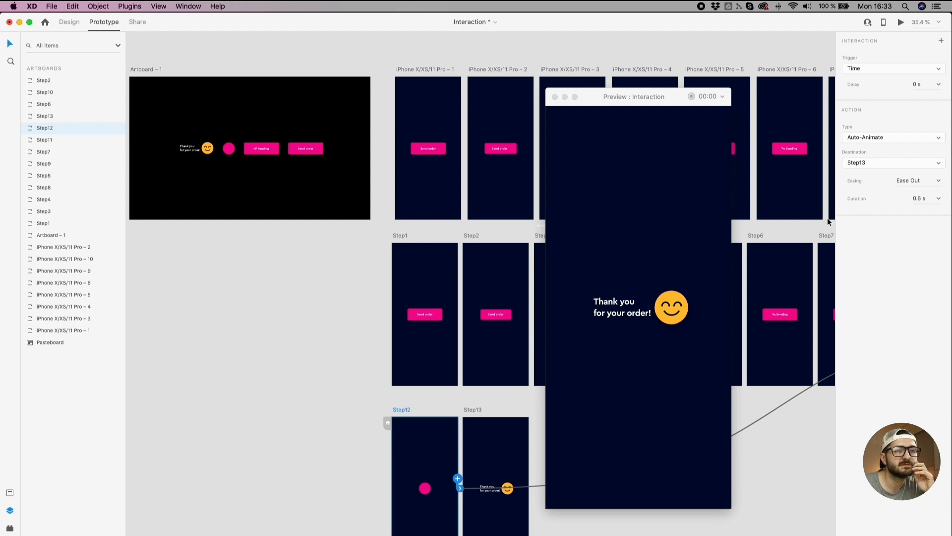
left_click(565, 98)
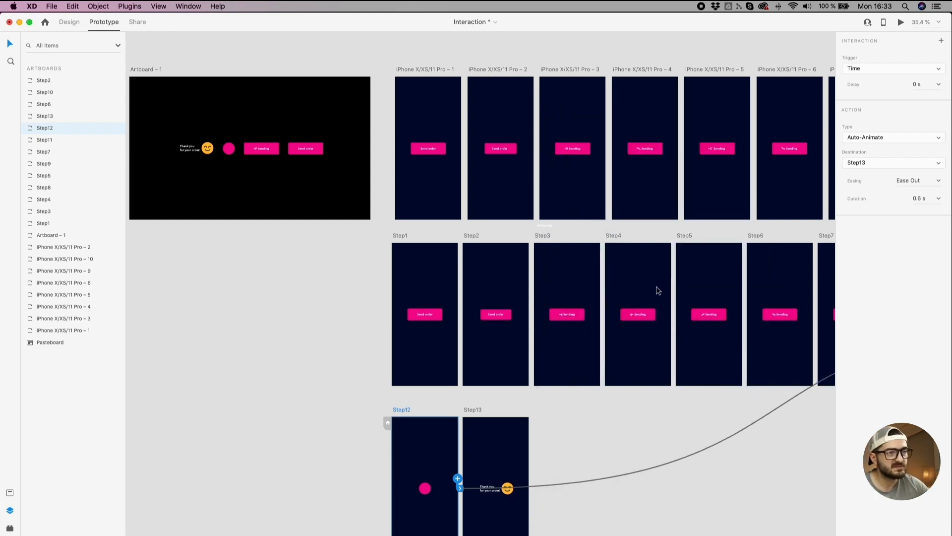
left_click_drag(717, 335, 518, 271)
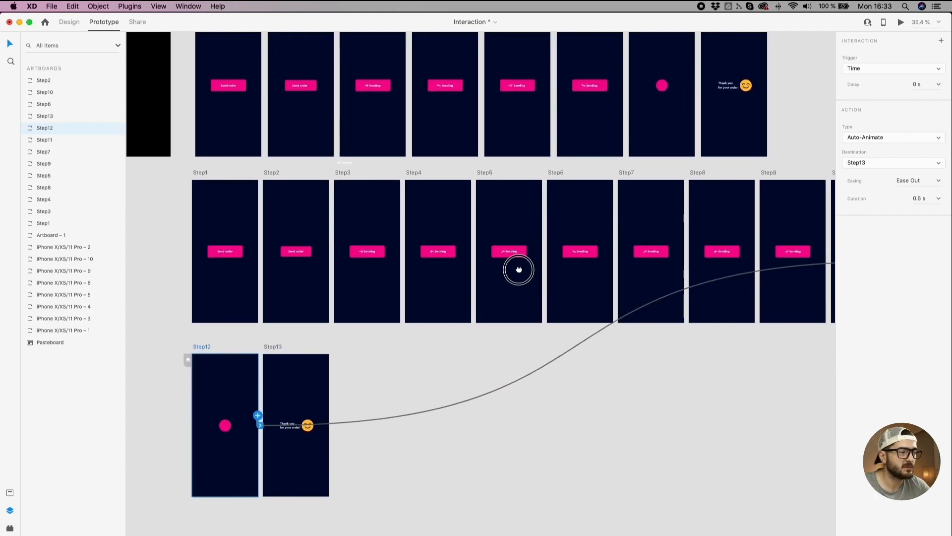
Step: Review the transition settings of artboards Step10, Step9 and Step11
left_click(634, 440)
left_click_drag(697, 378, 566, 400)
left_click_drag(695, 334, 457, 336)
left_click_drag(396, 352, 519, 298)
left_click_drag(376, 340, 463, 323)
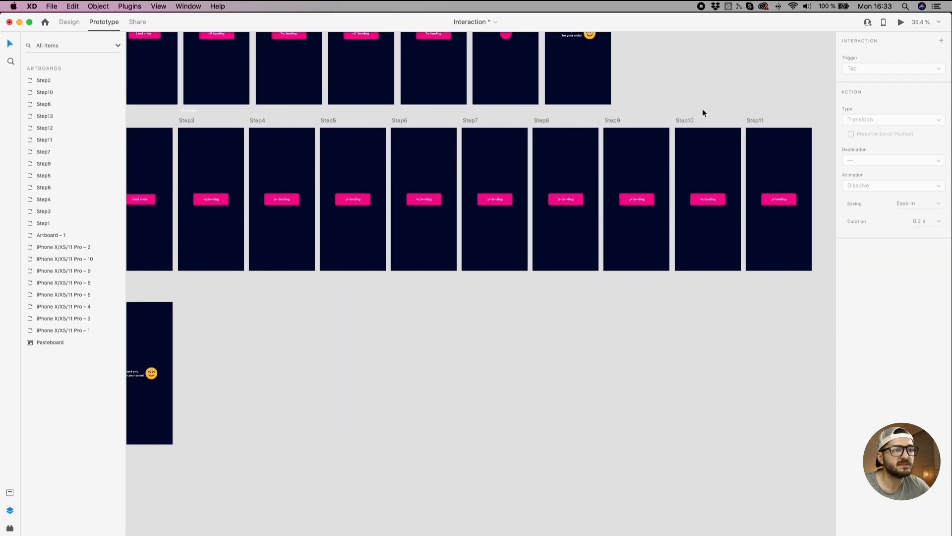
left_click(685, 123)
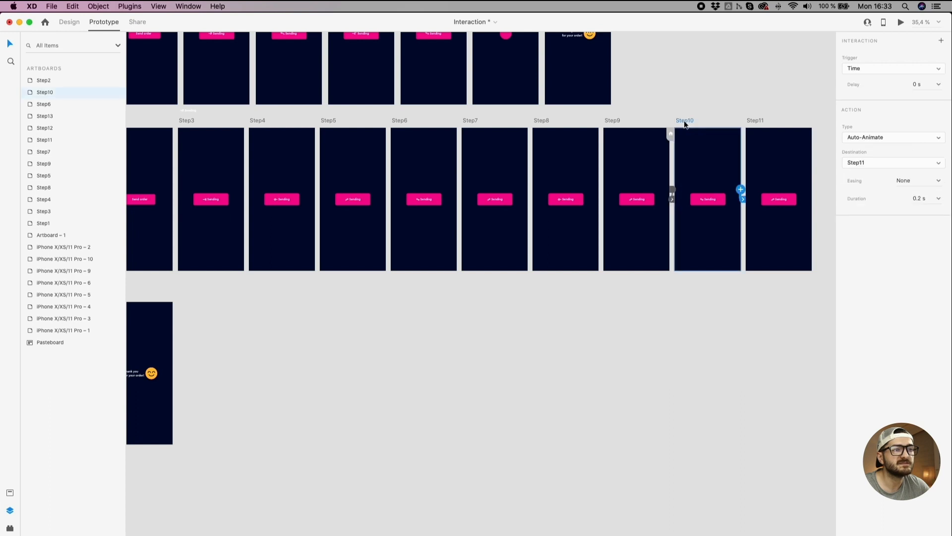
left_click(613, 121)
left_click(749, 120)
left_click_drag(454, 336, 676, 267)
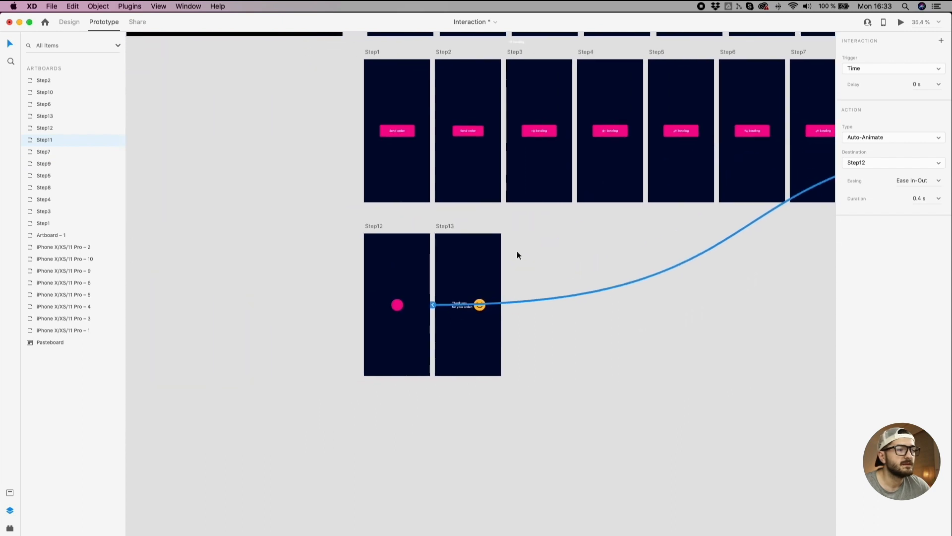
Step: Open the layers of artboard Step12 and focus on its pink circle
left_click(367, 225)
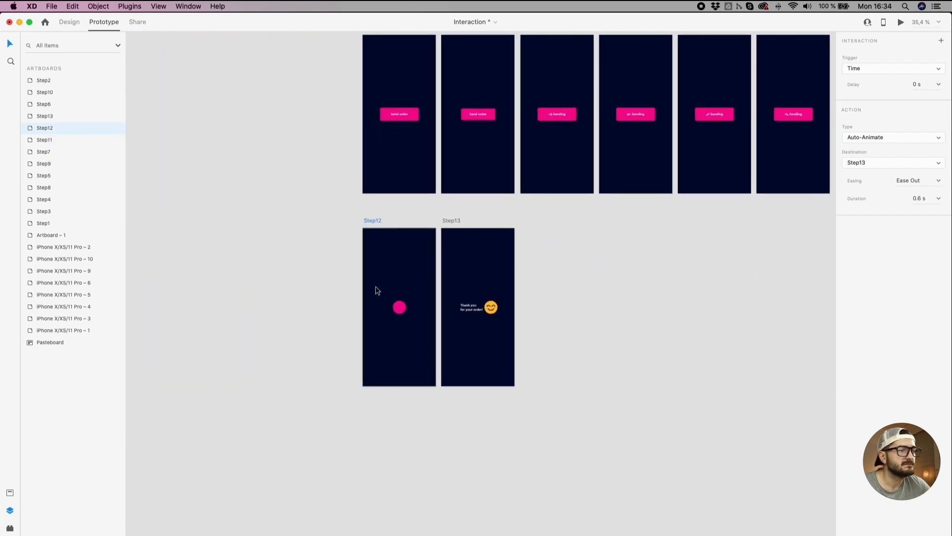
scroll(377, 290, "up", 5)
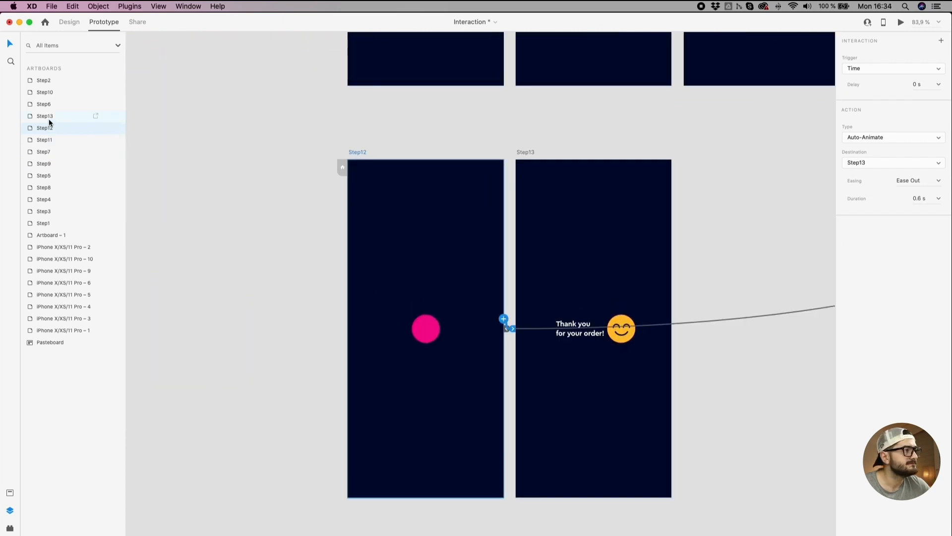
double_click(43, 130)
left_click(287, 307)
left_click(427, 334)
scroll(427, 334, "up", 3)
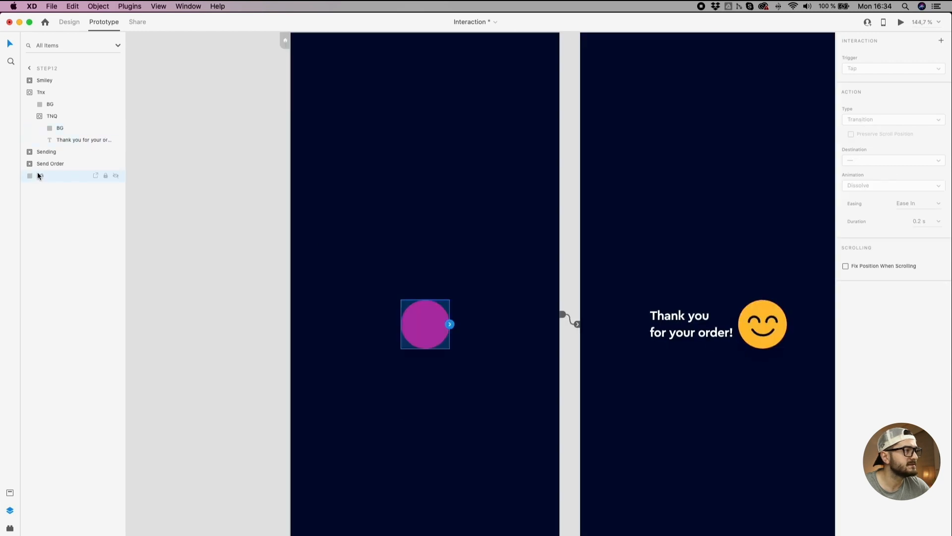
Step: Expand Step12's Sending mask and its inner Sending group, and select Line 31, Line 30 and Line 29 for editing in Design mode
left_click(41, 153)
left_click(29, 152)
left_click(52, 176)
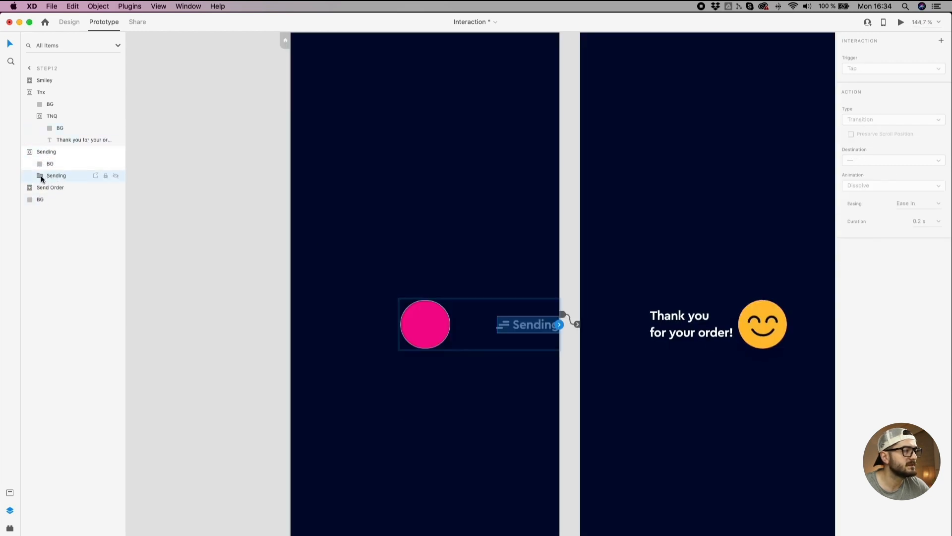
left_click(39, 177)
left_click(70, 191)
left_click(76, 212, "shift")
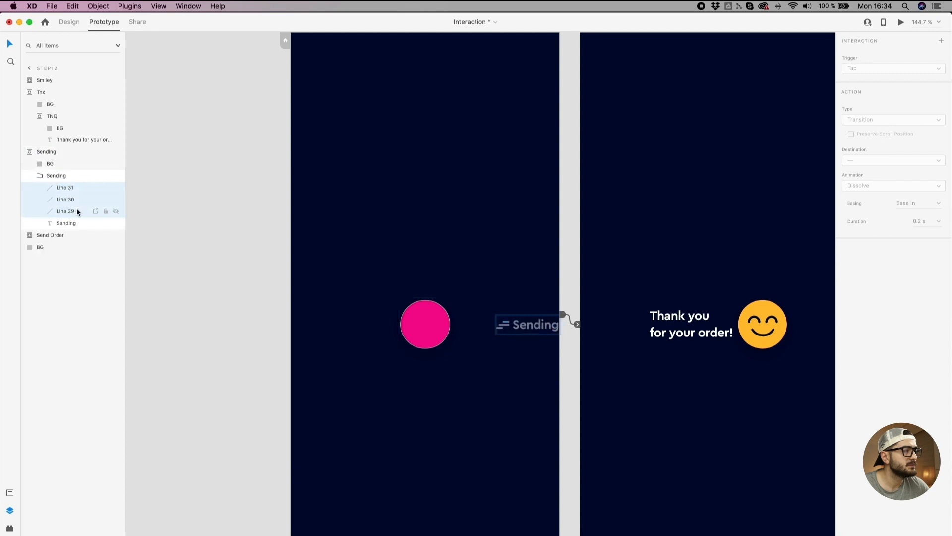
scroll(491, 311, "up", 15)
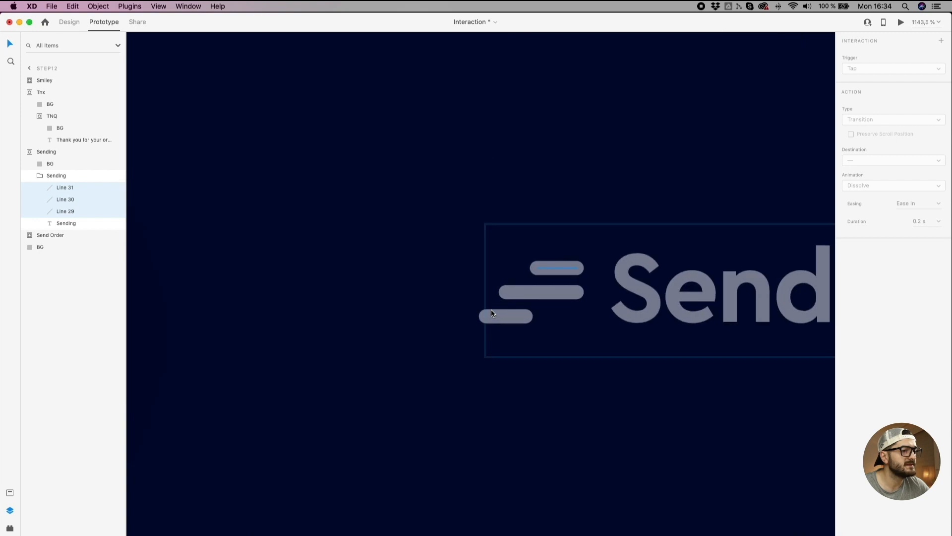
left_click(67, 23)
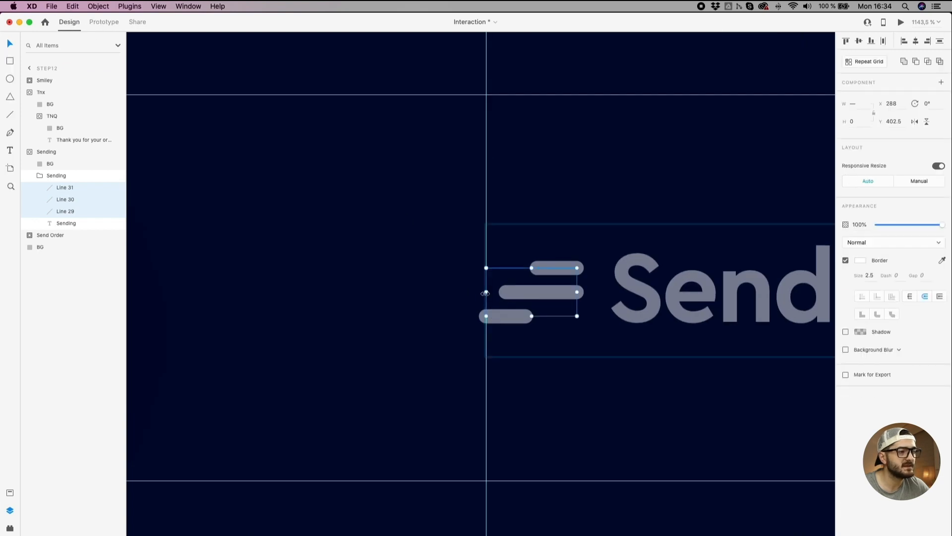
Step: Try to stretch the three selected lines together toward the left, and undo it
left_click_drag(486, 293, 476, 293)
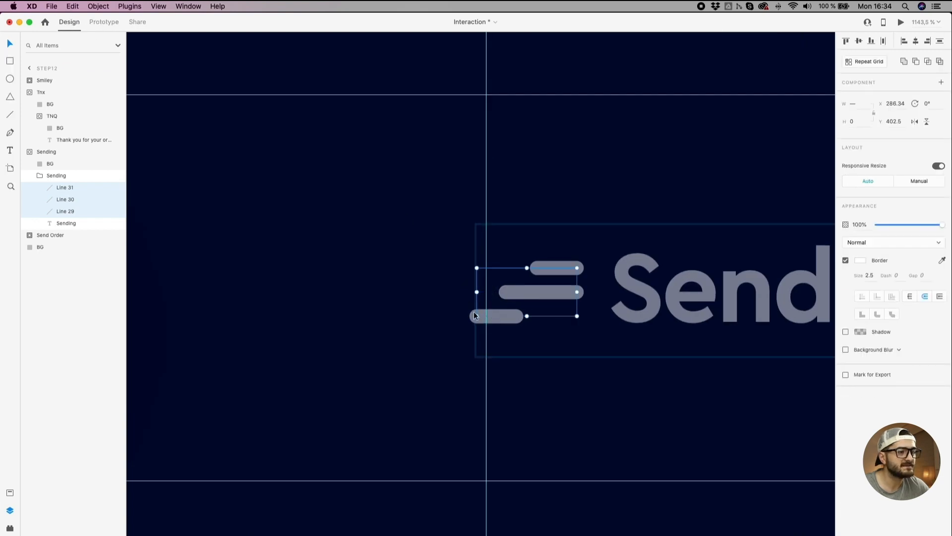
key("super+z")
key("super+z")
Step: Extend the three lines beside Step12's Sending text leftward one by one, with Line 30 about 38.5 and Line 29 about 28.5 wide
left_click(64, 187)
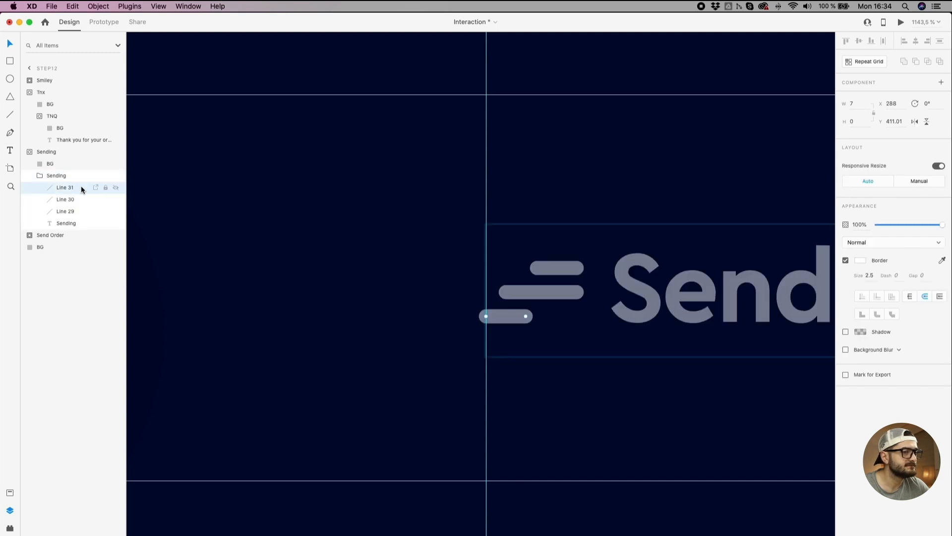
left_click_drag(486, 316, 409, 316)
left_click(538, 298)
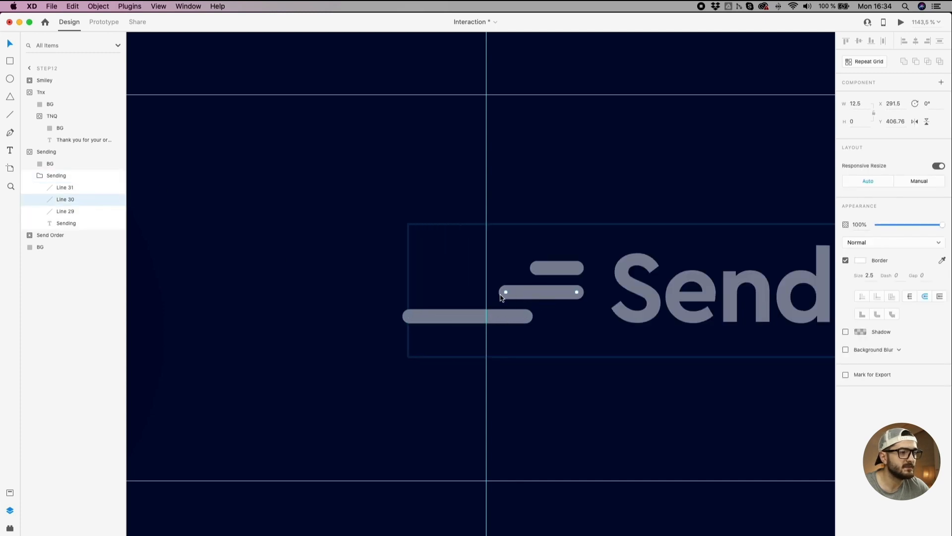
left_click_drag(504, 293, 358, 293)
key("ctrl+z")
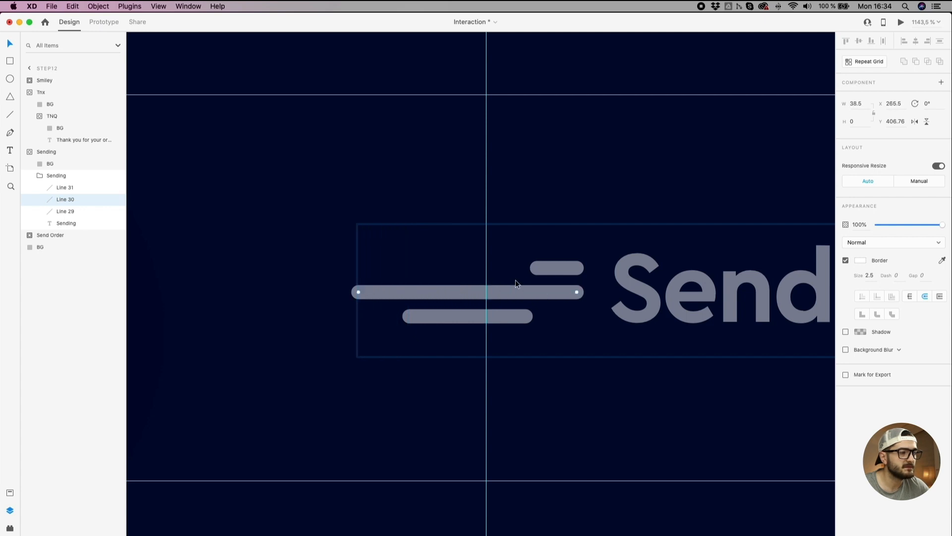
left_click(565, 269)
left_click_drag(539, 268, 413, 268)
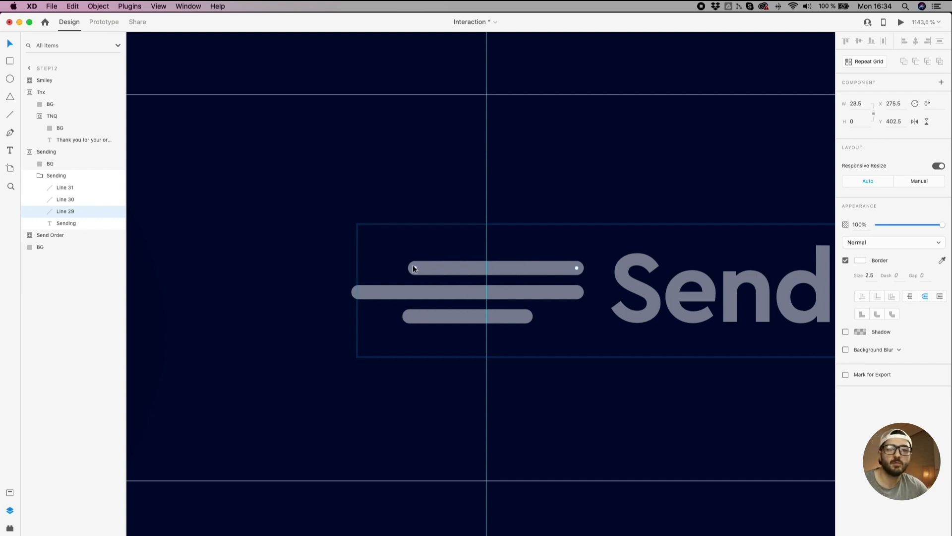
Step: Move Step12's inner Sending group 30 px to the right, to X 295.5
scroll(413, 268, "down", 5)
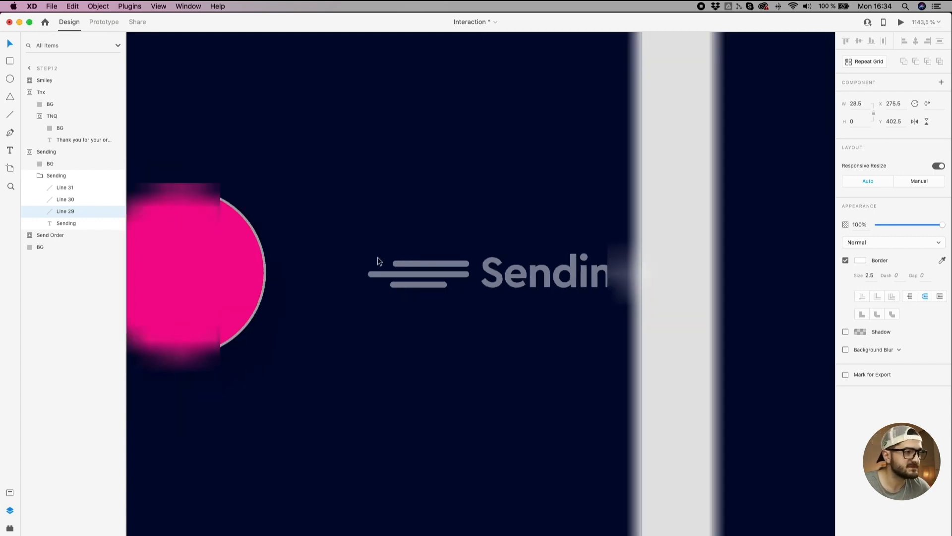
scroll(366, 246, "down", 4)
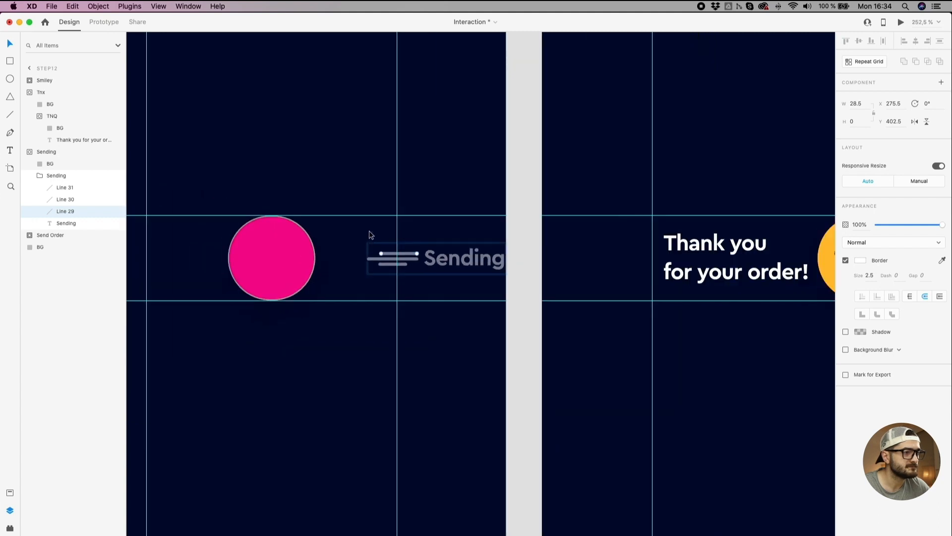
left_click(403, 197)
left_click(290, 245)
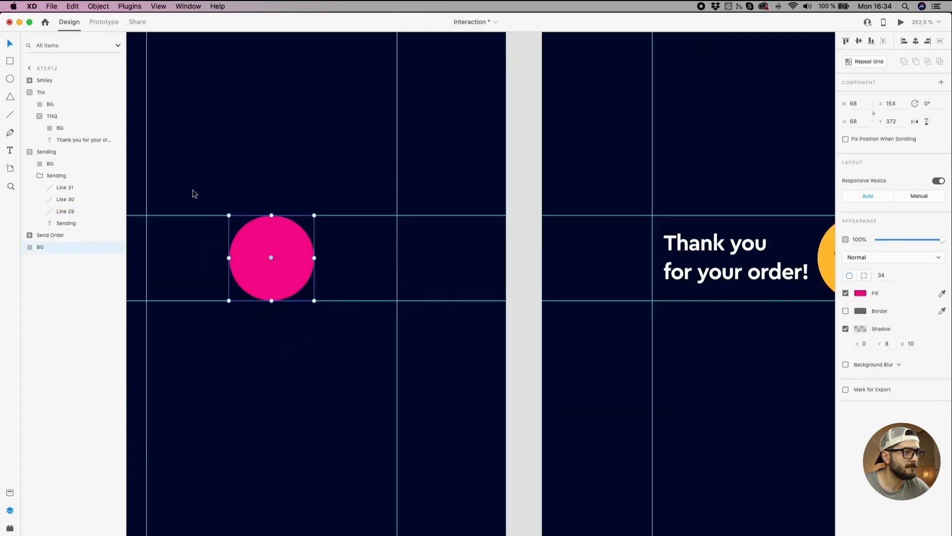
left_click(56, 175)
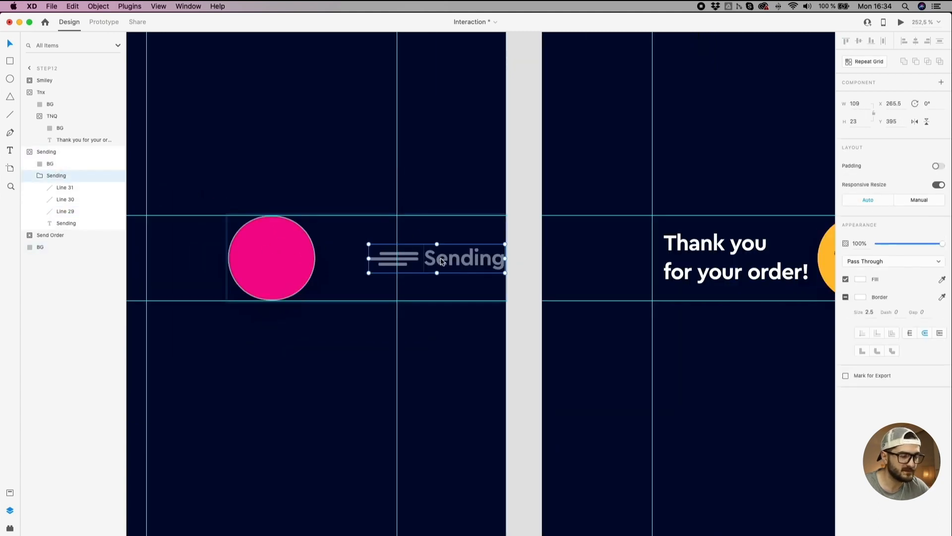
key("shift+Right")
key("shift+Right")
key("shift+Right")
scroll(447, 233, "down", 2)
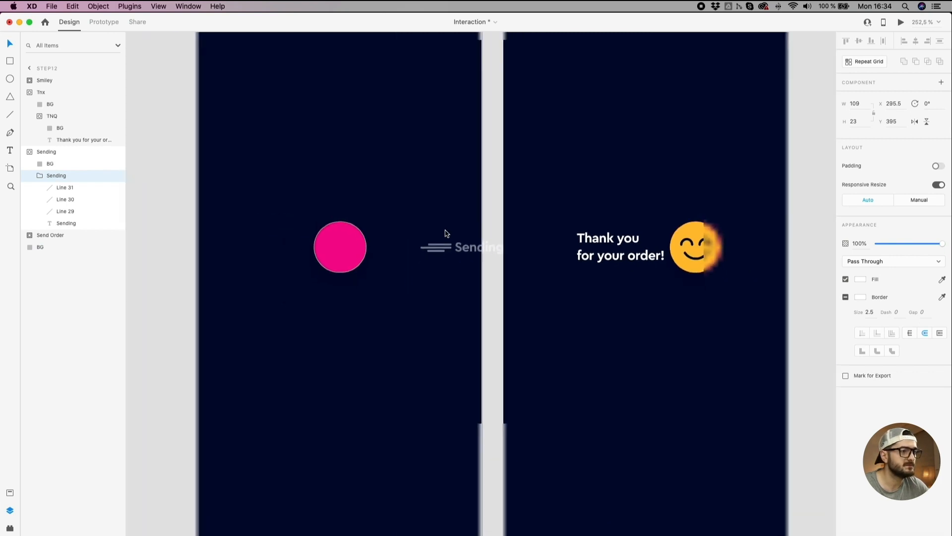
Step: Preview the prototype from Step1 and play the Send order animation with the longer lines
scroll(253, 292, "down", 5)
left_click(183, 287)
scroll(182, 287, "down", 6)
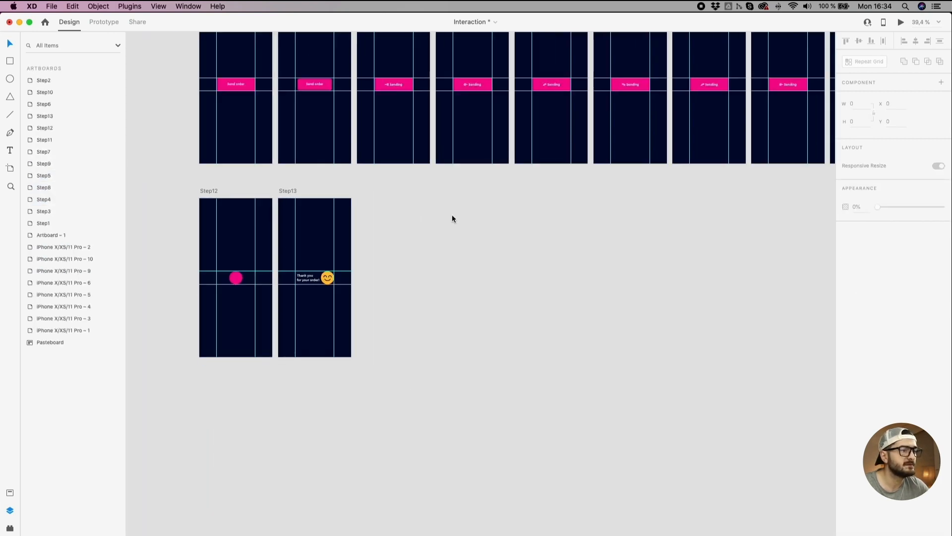
scroll(748, 134, "down", 5)
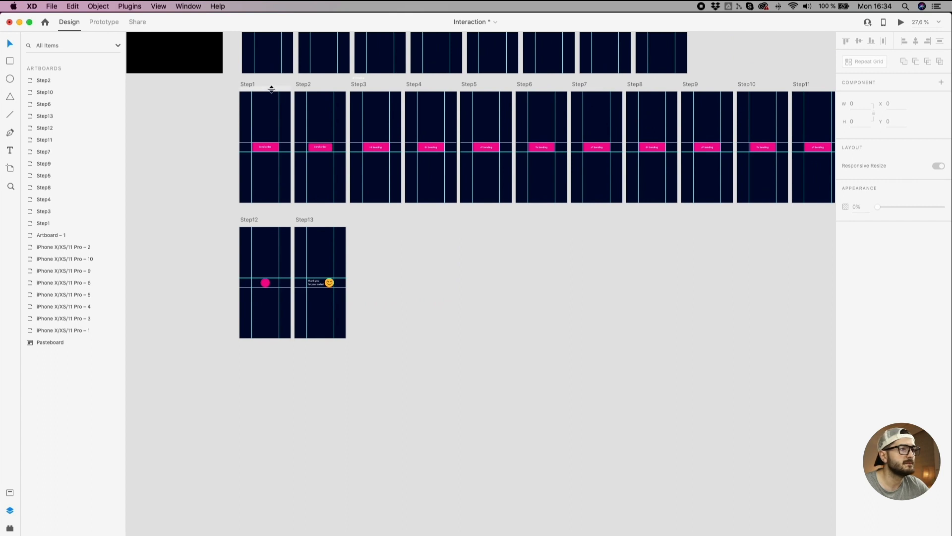
left_click(248, 84)
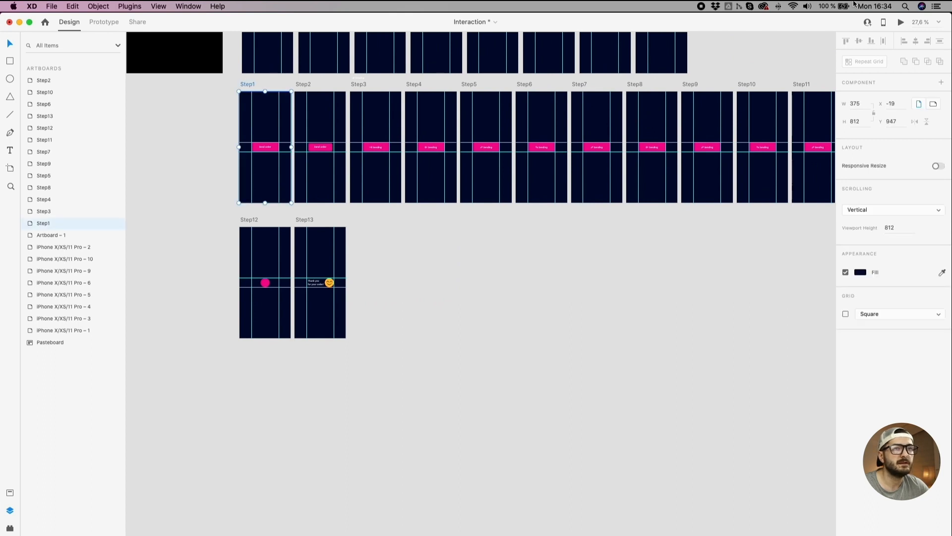
left_click(900, 23)
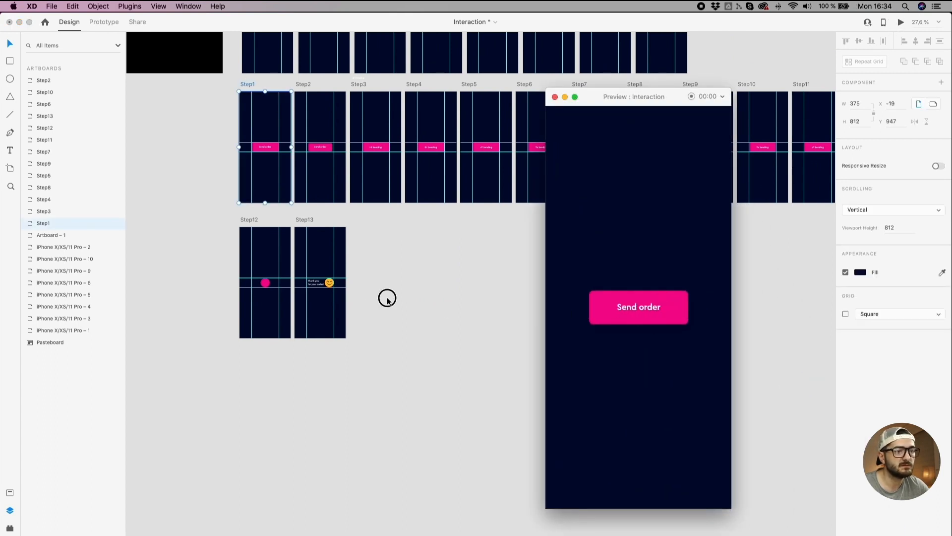
left_click(610, 307)
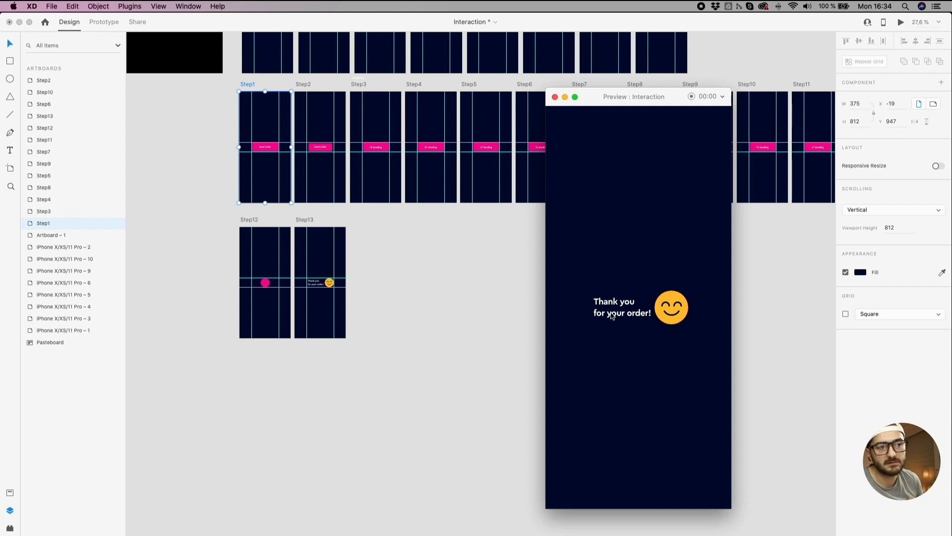
Step: Restart the open preview from Step1 and replay the Send order animation twice
left_click(231, 84)
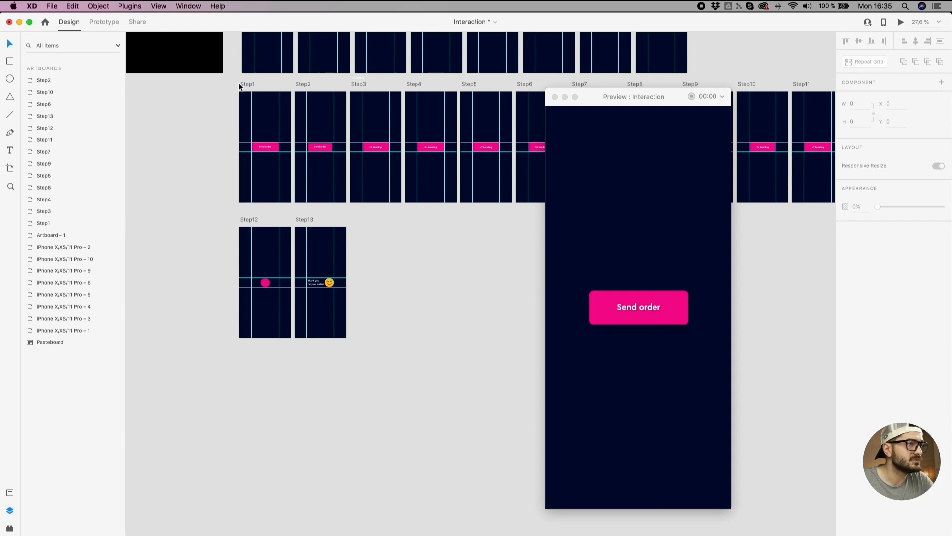
left_click(621, 341)
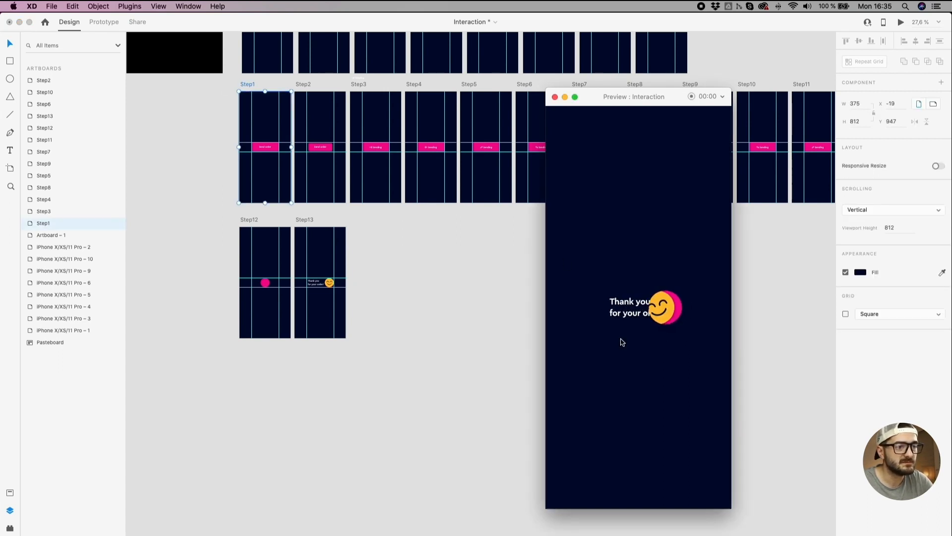
left_click(235, 85)
left_click(238, 82)
left_click(250, 83)
left_click(678, 316)
left_click(679, 317)
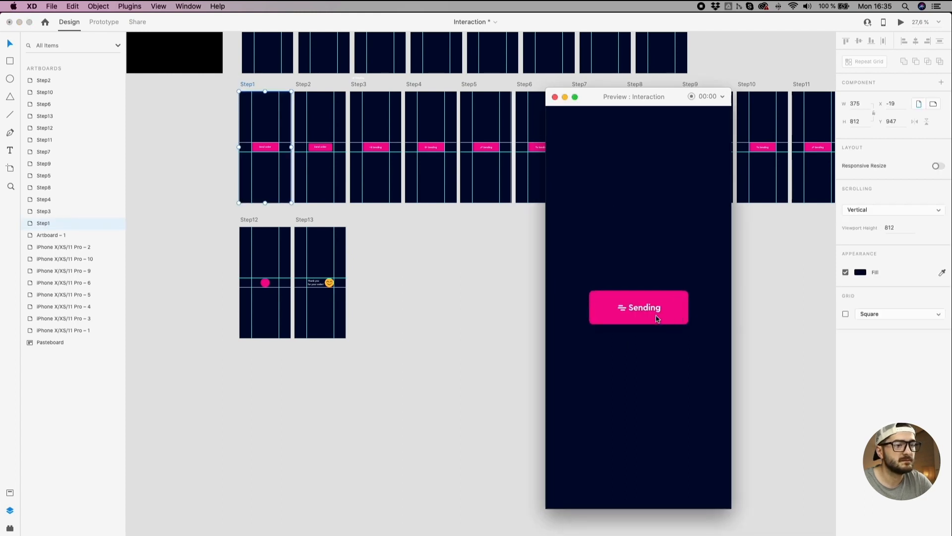